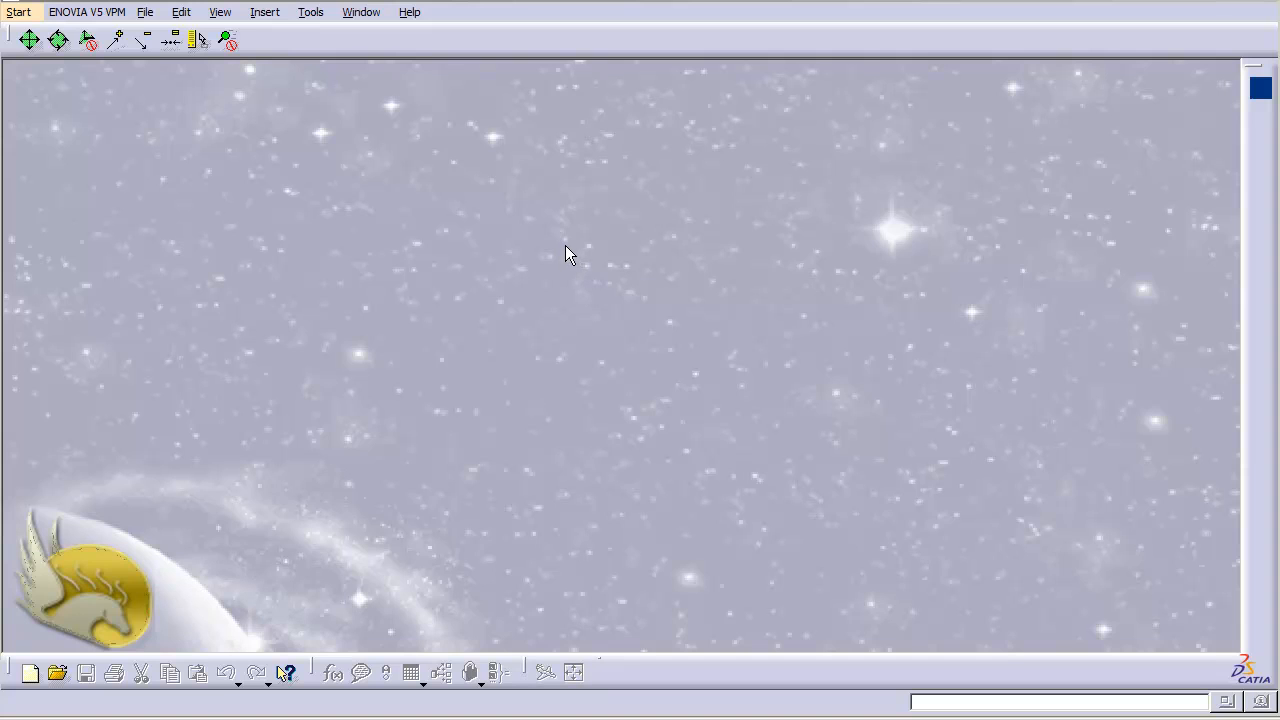
- Open the recent part file Computer Case Side Plate.CATPart
{"action": "left_click", "coordinate": [145, 12]}
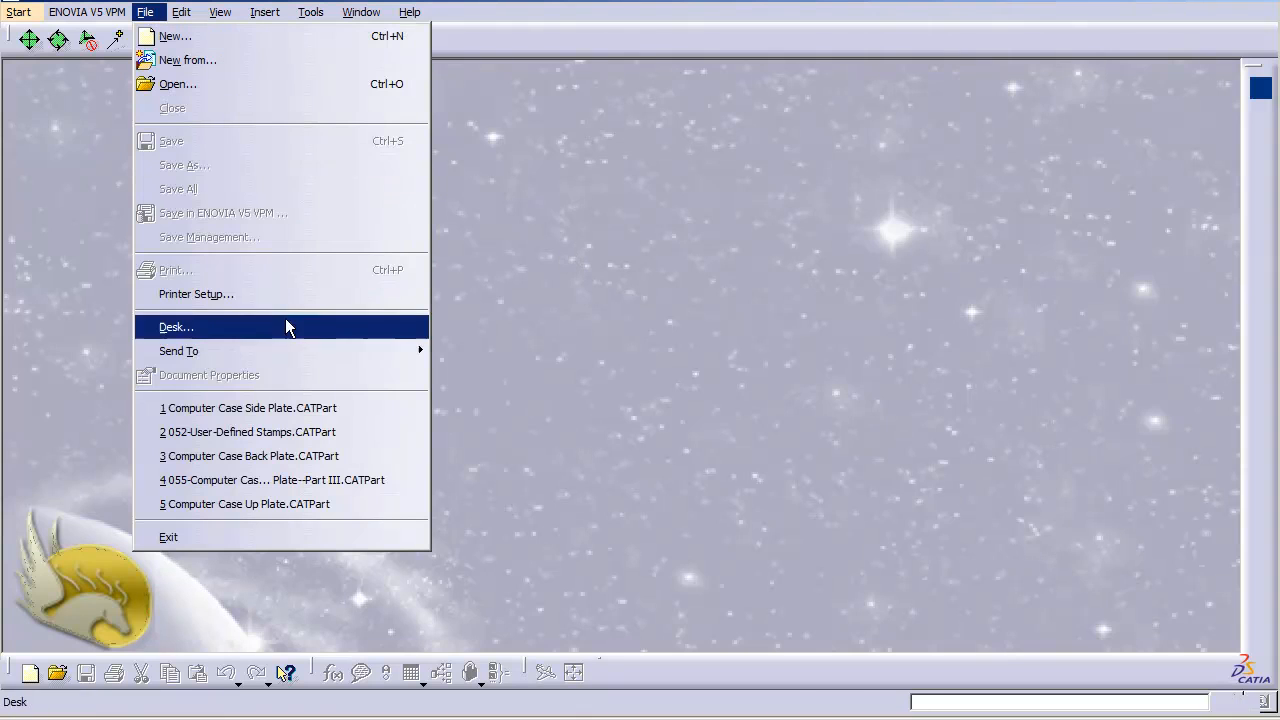
{"action": "left_click", "coordinate": [286, 407]}
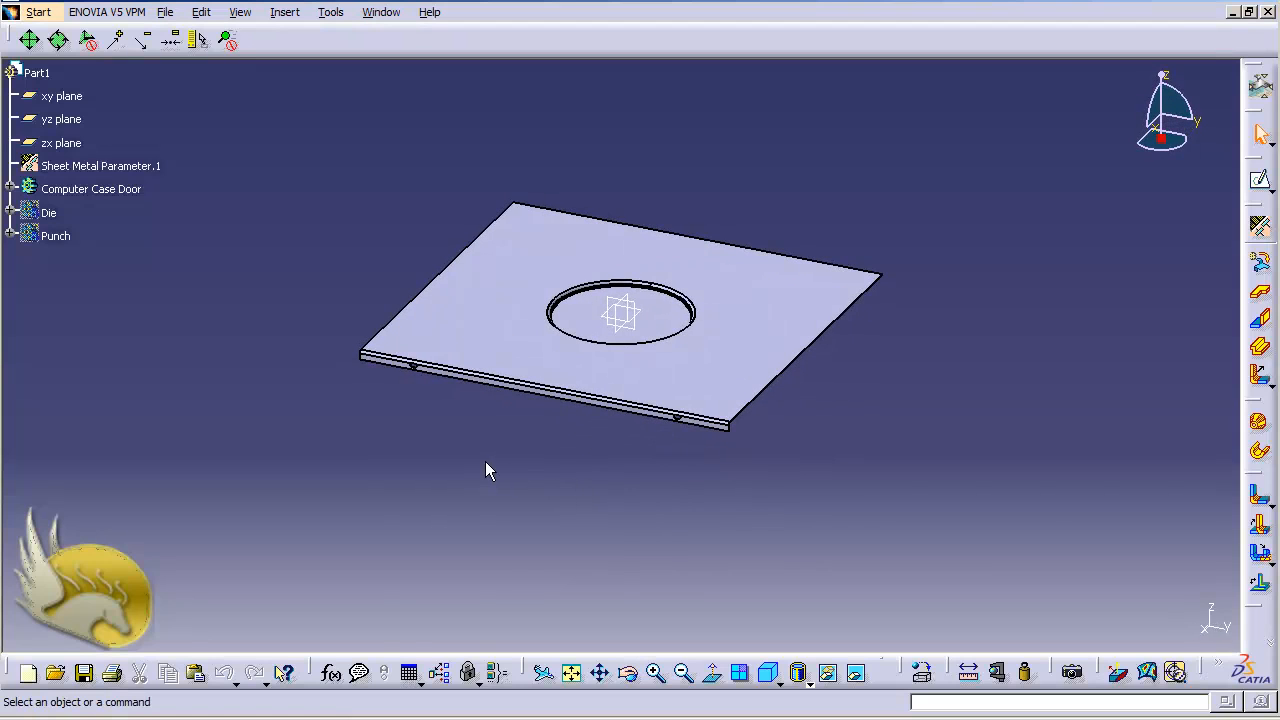
{"action": "key", "text": "ctrl+Page_Up"}
{"action": "key", "text": "ctrl+Page_Up"}
{"action": "key", "text": "ctrl+Page_Up"}
{"action": "key", "text": "ctrl+Page_Up"}
{"action": "key", "text": "ctrl+Page_Up"}
{"action": "key", "text": "ctrl+Page_Up"}
{"action": "key", "text": "ctrl+Page_Up"}
{"action": "key", "text": "ctrl+Page_Up"}
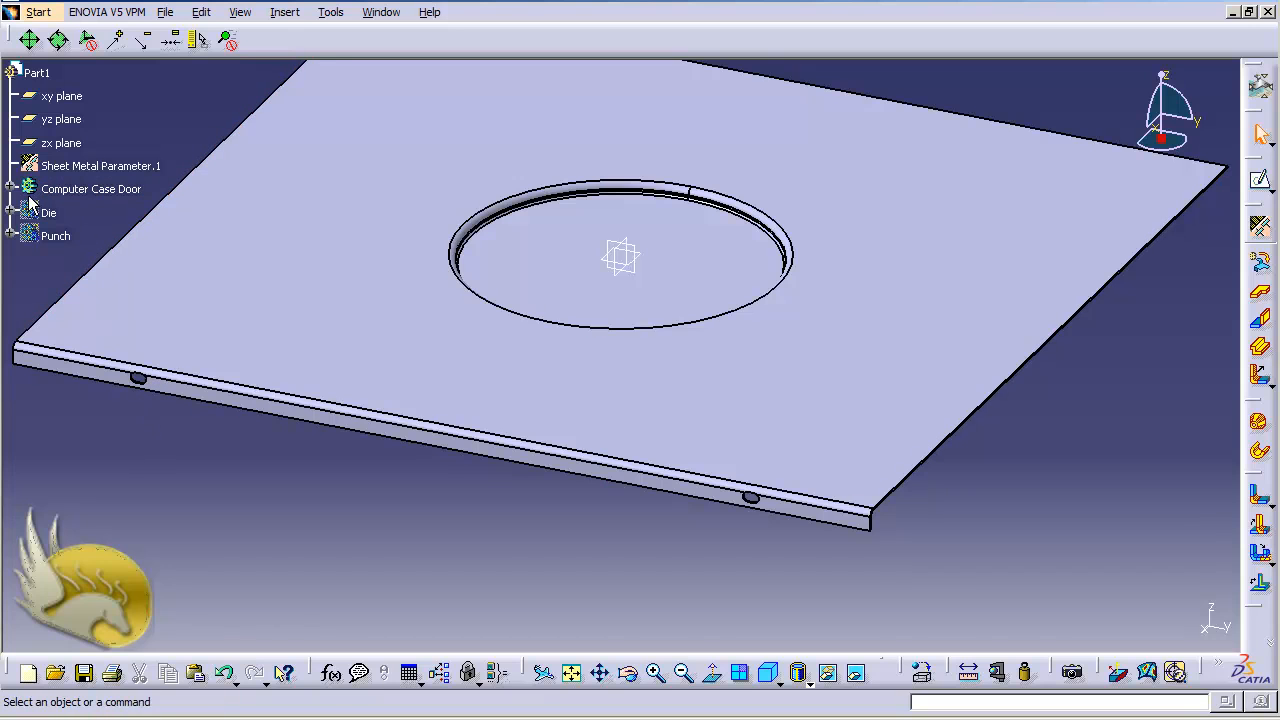
- Delete Cut Out.1 with its aggregated elements, and Cut Out.2, from the Computer Case Door body
{"action": "left_click", "coordinate": [14, 189]}
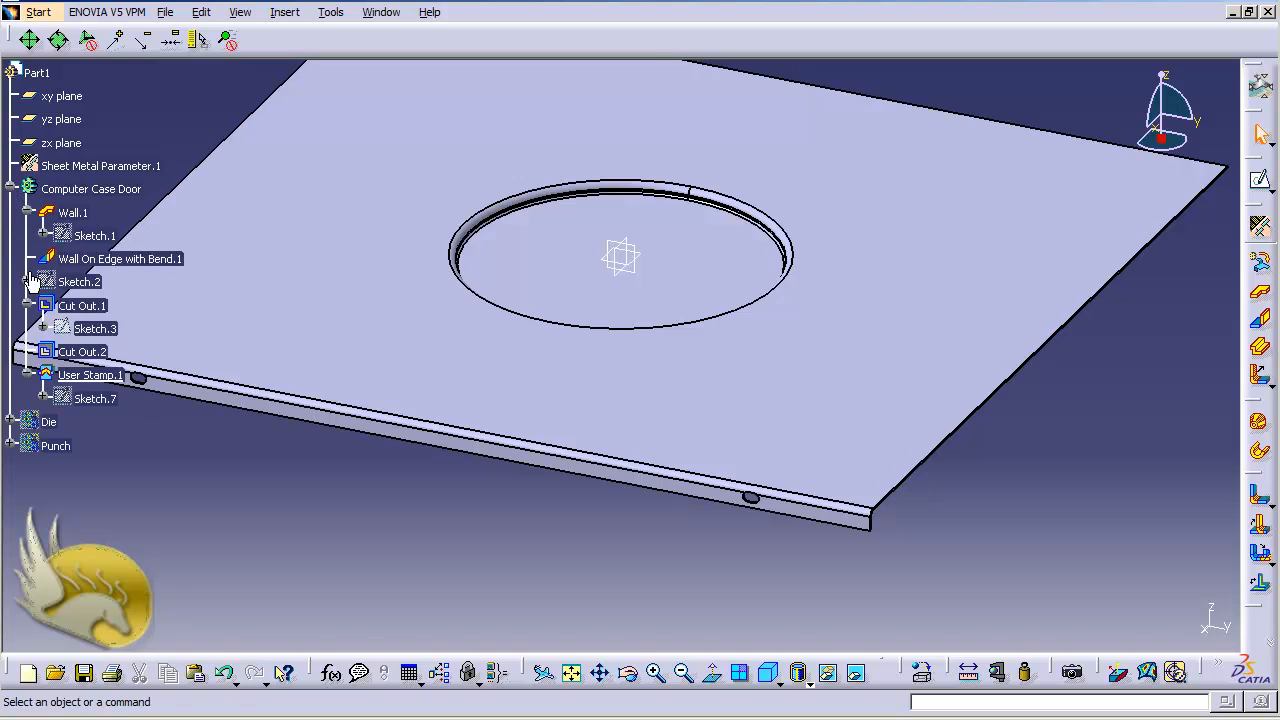
{"action": "left_click", "coordinate": [86, 310]}
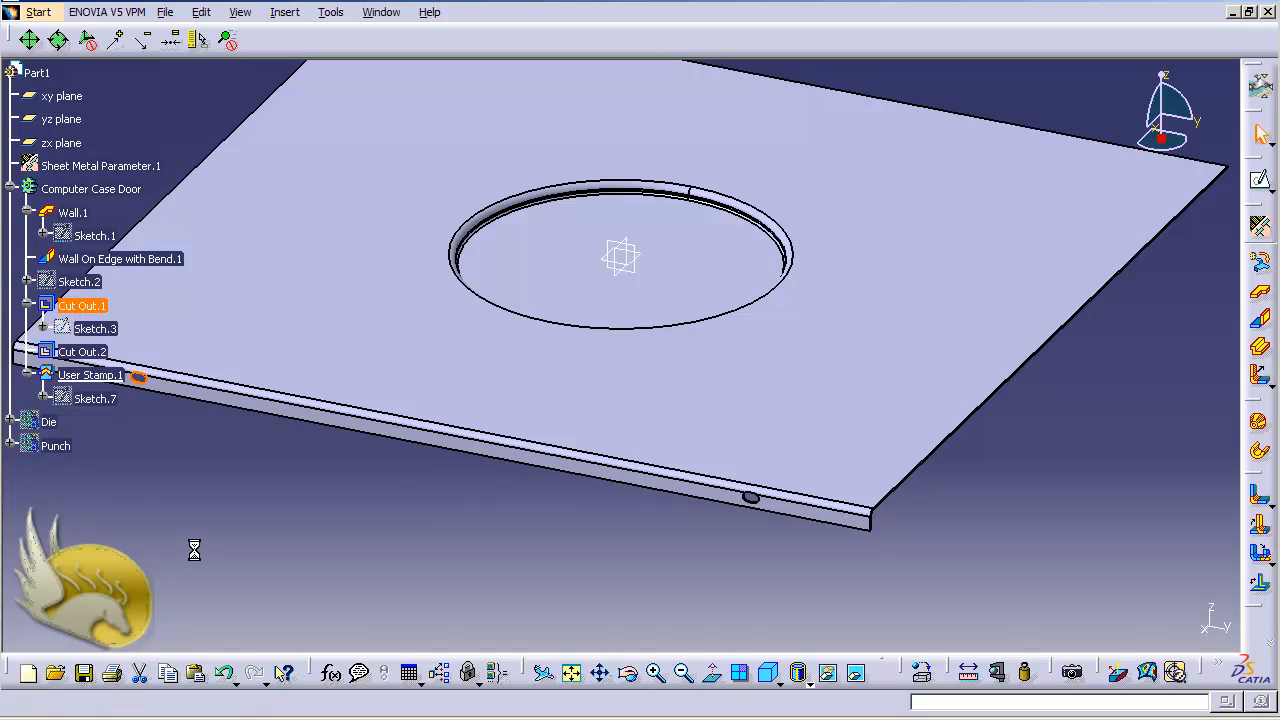
{"action": "key", "text": "Delete"}
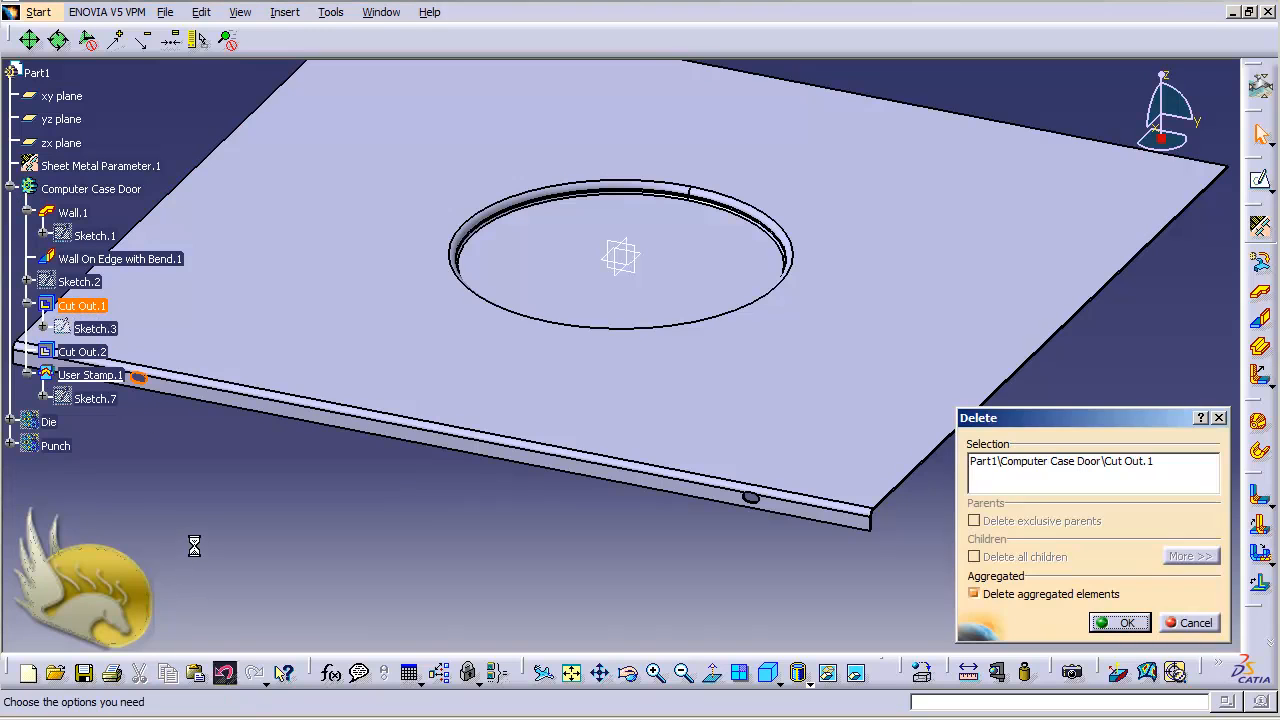
{"action": "left_click", "coordinate": [1118, 623]}
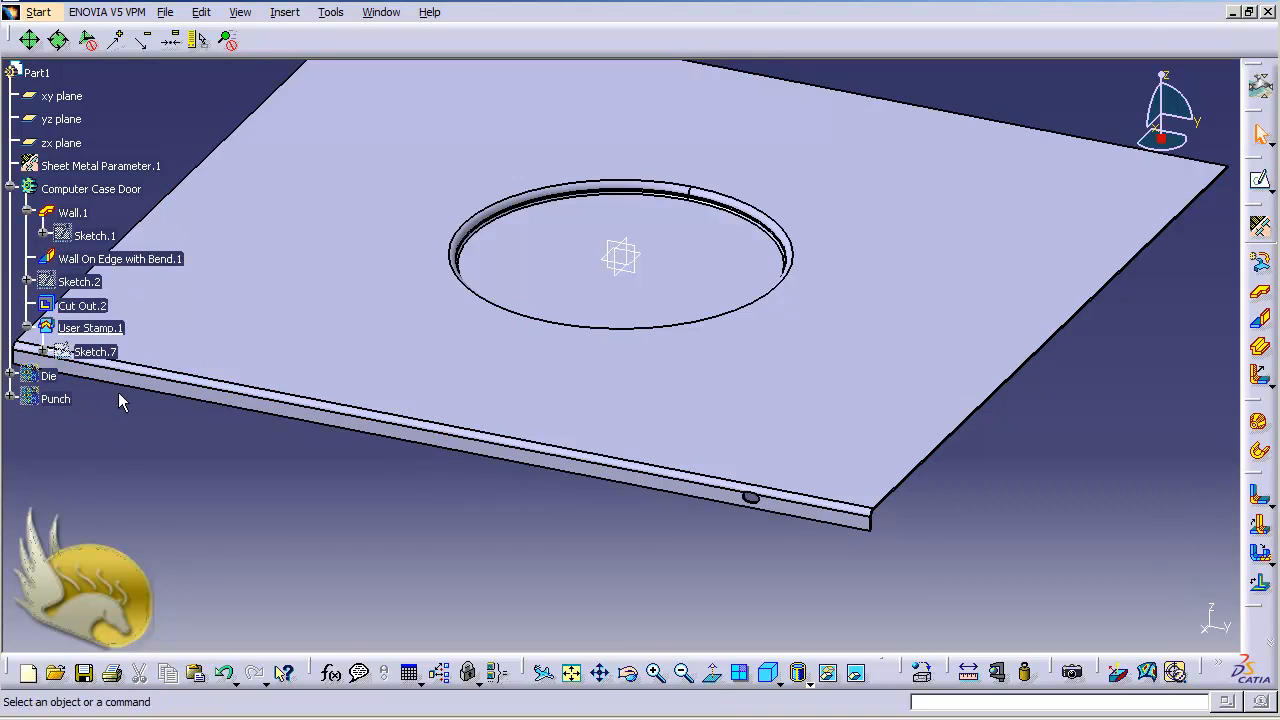
{"action": "left_click", "coordinate": [84, 305]}
{"action": "key", "text": "Delete"}
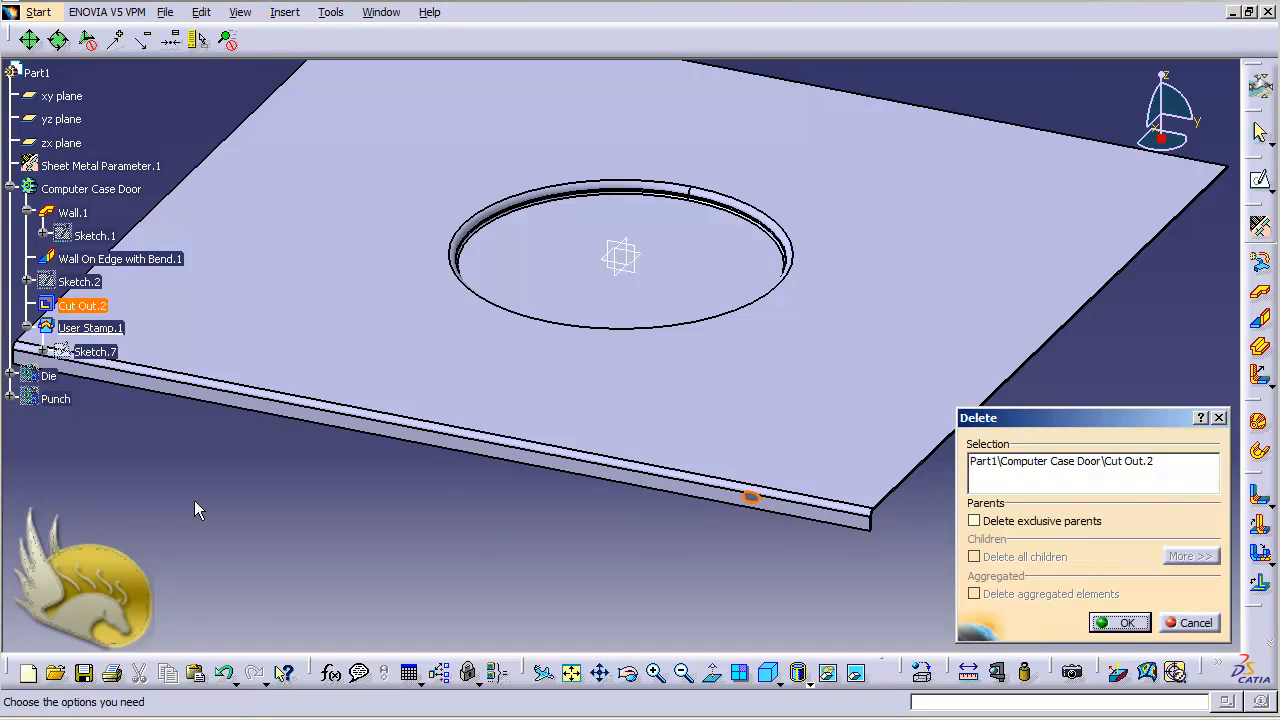
{"action": "left_click", "coordinate": [1120, 622]}
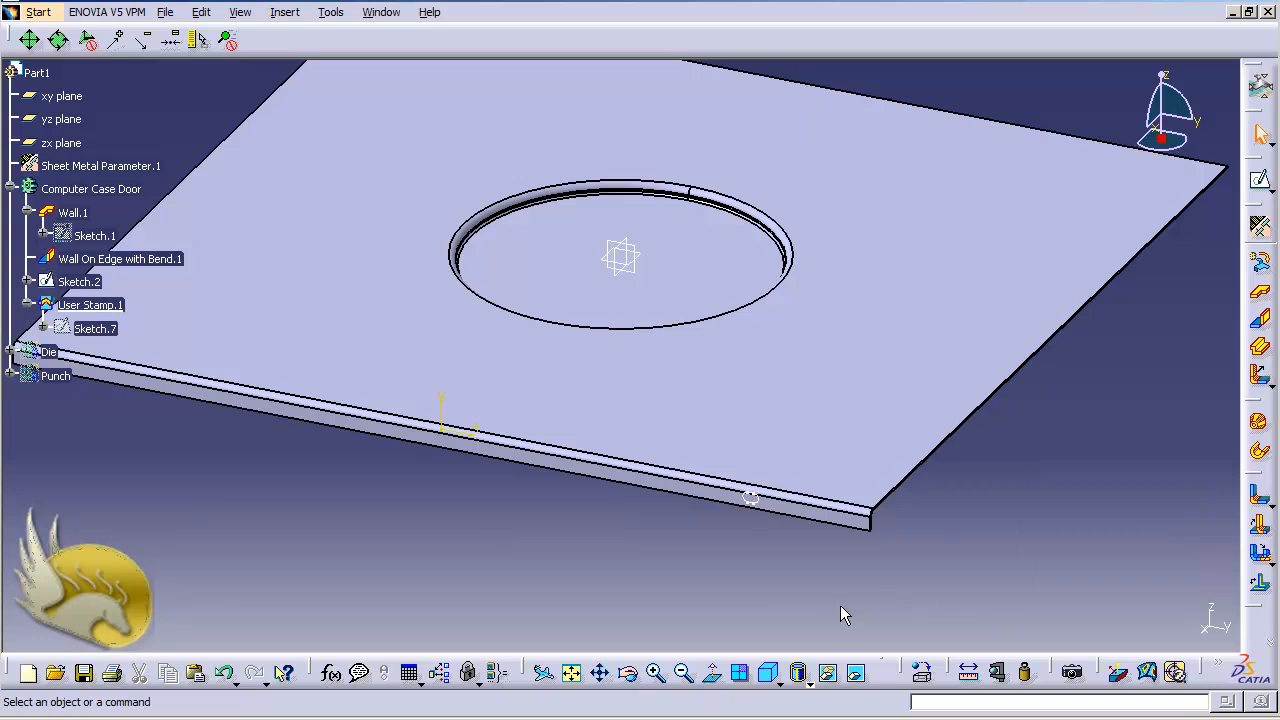
- Open Sketch.2 for editing and delete all of its geometry and constraints
{"action": "double_click", "coordinate": [76, 284]}
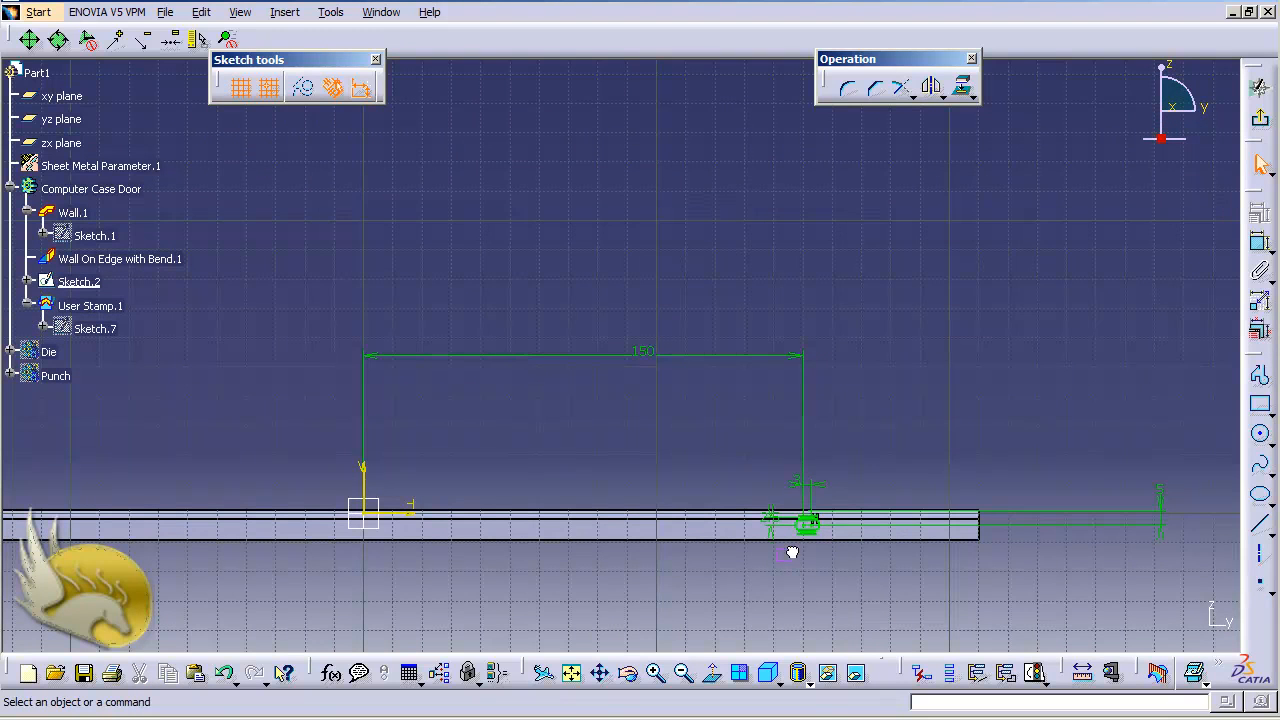
{"action": "key", "text": "ctrl+a"}
{"action": "key", "text": "Delete"}
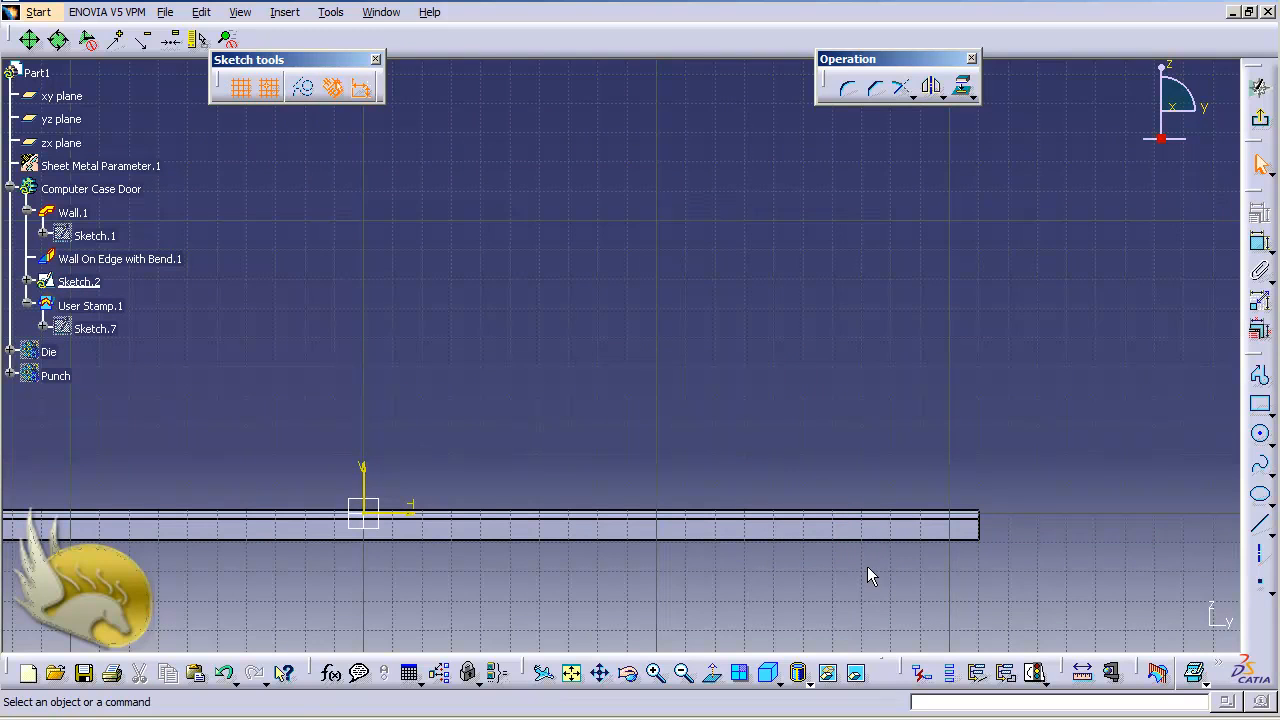
- Sketch a circle about 20 mm in diameter, centred on the horizontal axis about 180 mm from the sketch origin
{"action": "scroll", "coordinate": [867, 566], "scroll_direction": "down", "scroll_amount": 2}
{"action": "scroll", "coordinate": [867, 566], "scroll_direction": "up", "scroll_amount": 4}
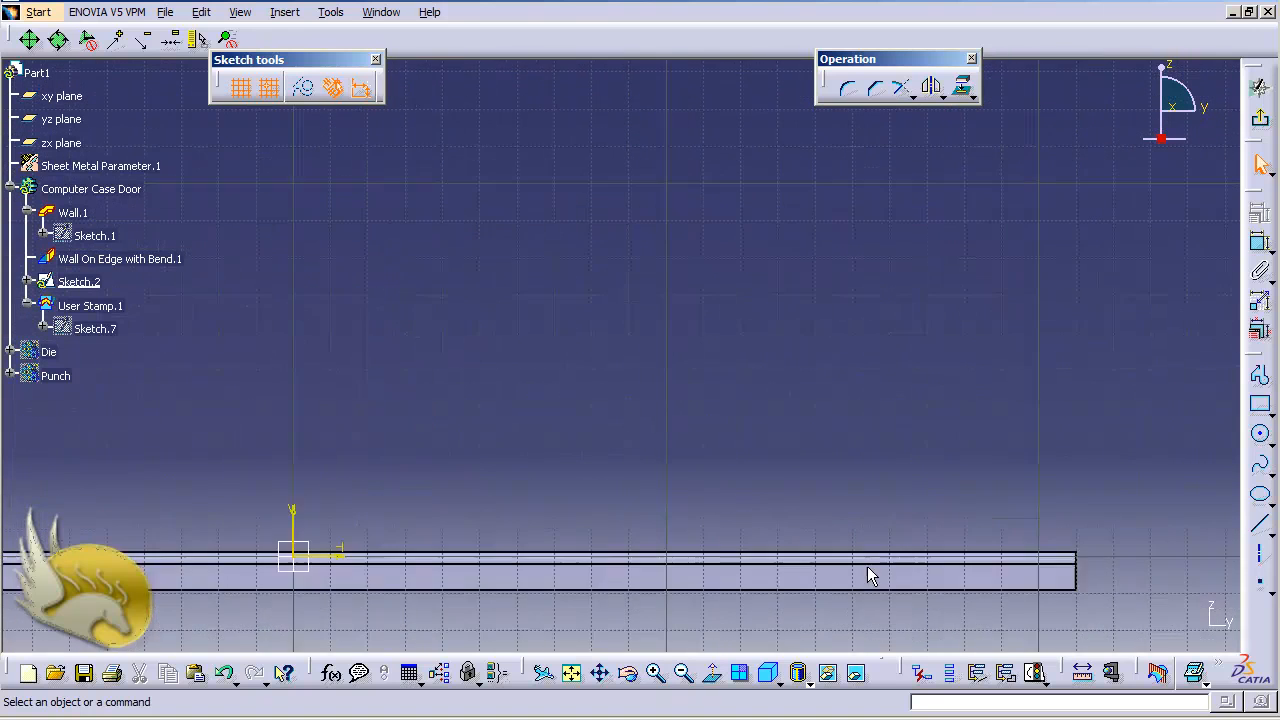
{"action": "scroll", "coordinate": [867, 566], "scroll_direction": "up", "scroll_amount": 4}
{"action": "scroll", "coordinate": [867, 566], "scroll_direction": "down", "scroll_amount": 3}
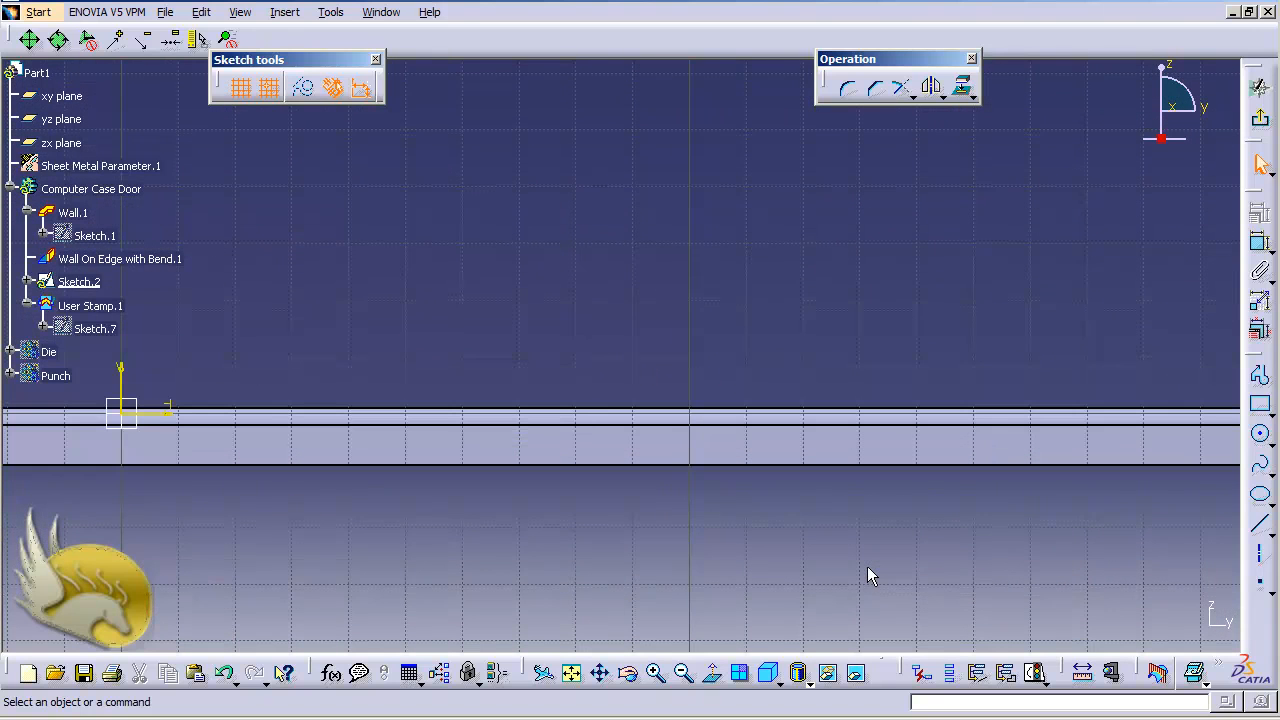
{"action": "left_click", "coordinate": [1260, 433]}
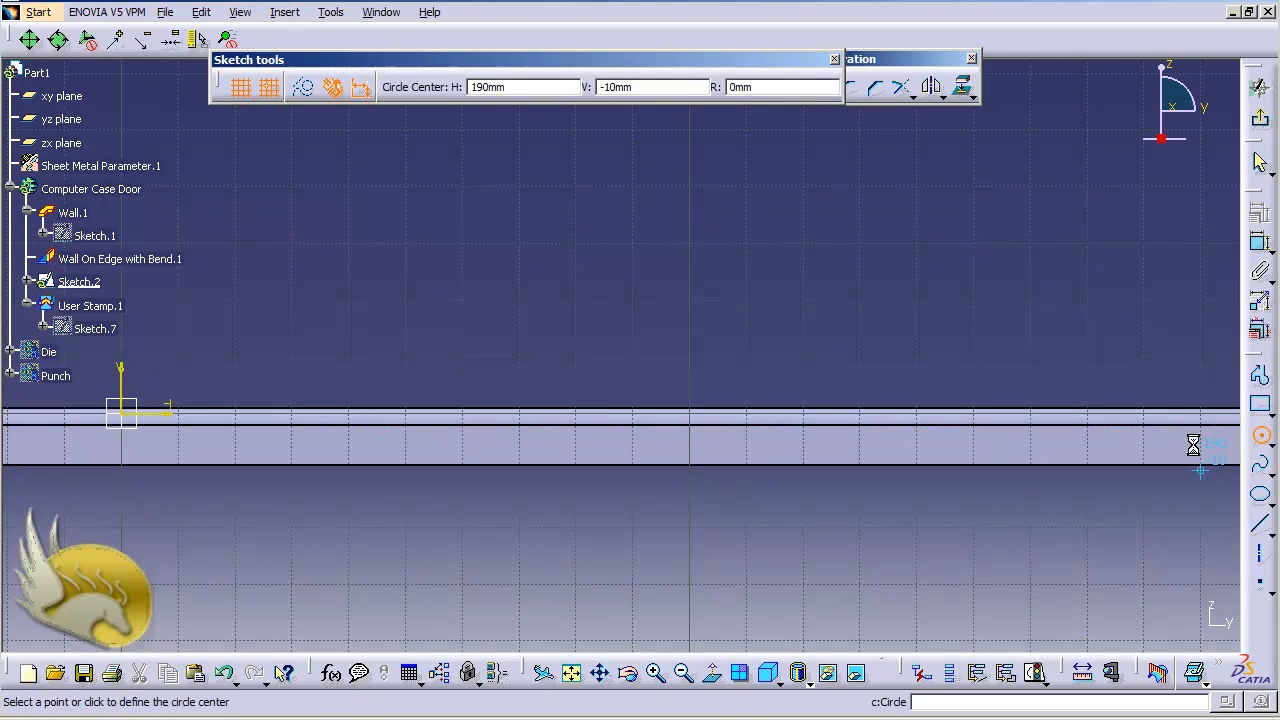
{"action": "left_click", "coordinate": [1144, 413]}
{"action": "left_click", "coordinate": [1194, 444]}
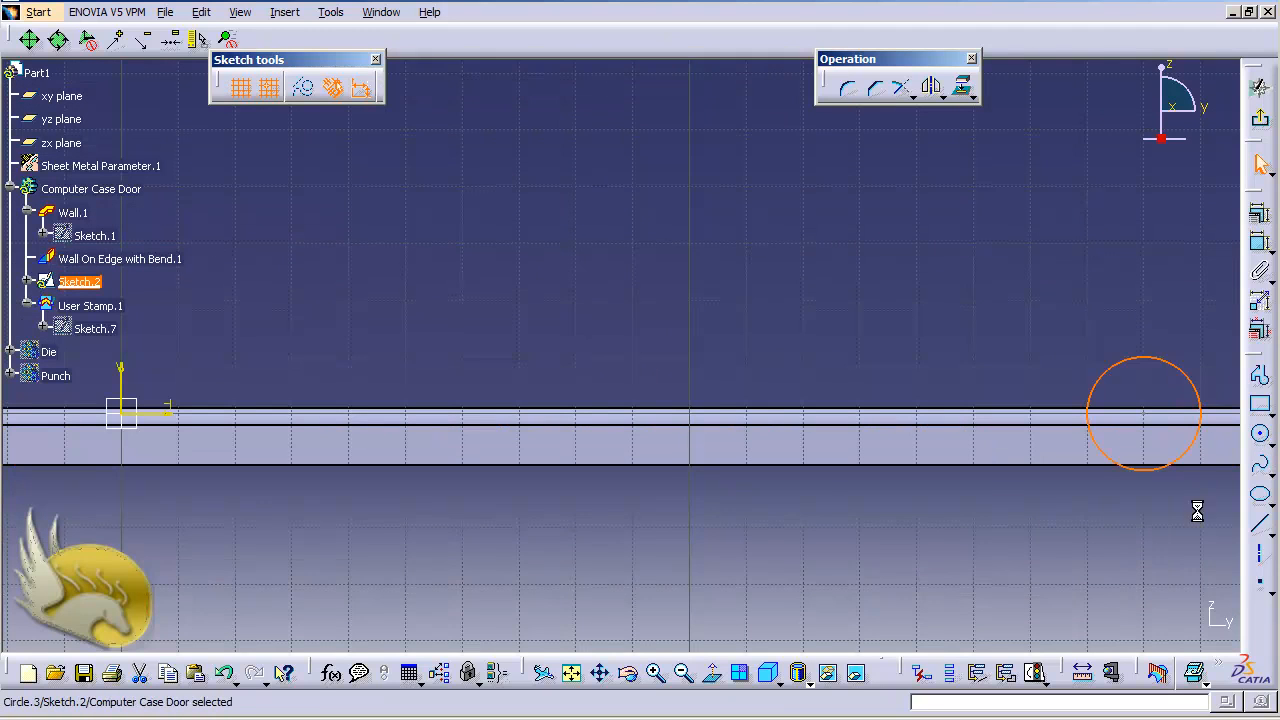
- Dimension the circle and set its diameter to 5 mm
{"action": "left_click", "coordinate": [1260, 242]}
{"action": "left_click", "coordinate": [1200, 413]}
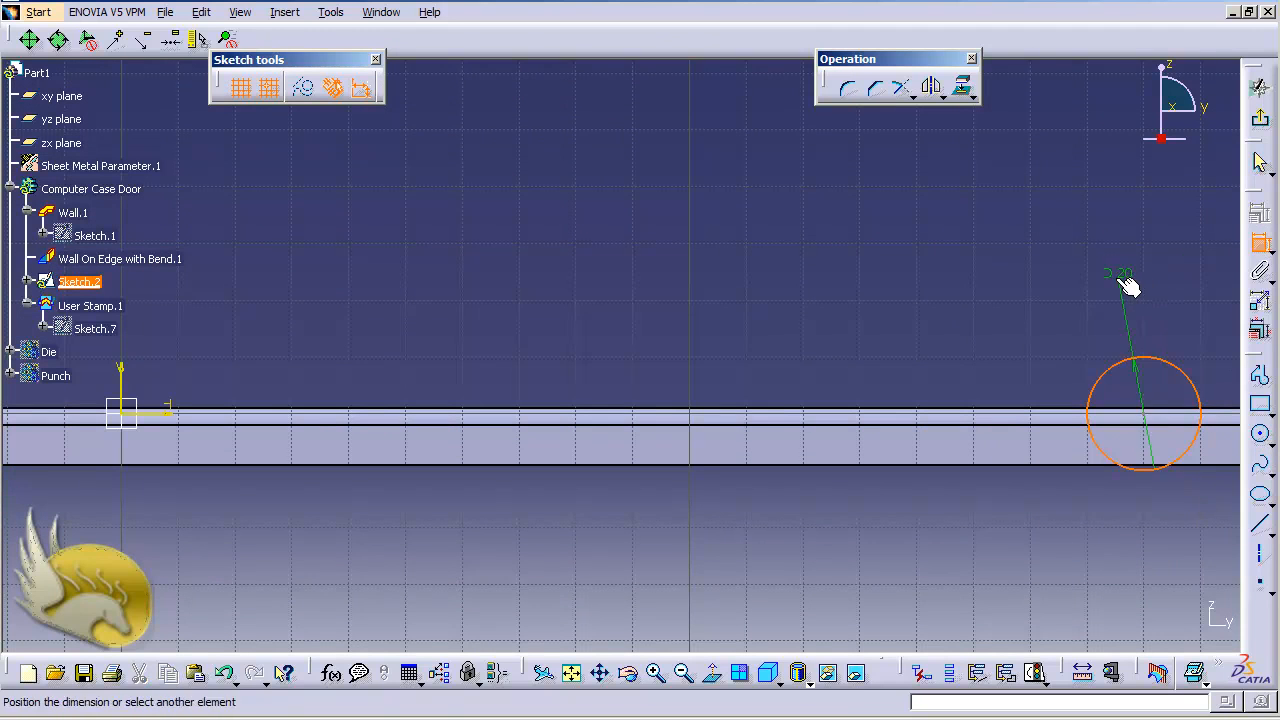
{"action": "left_click", "coordinate": [1128, 286]}
{"action": "double_click", "coordinate": [1125, 283]}
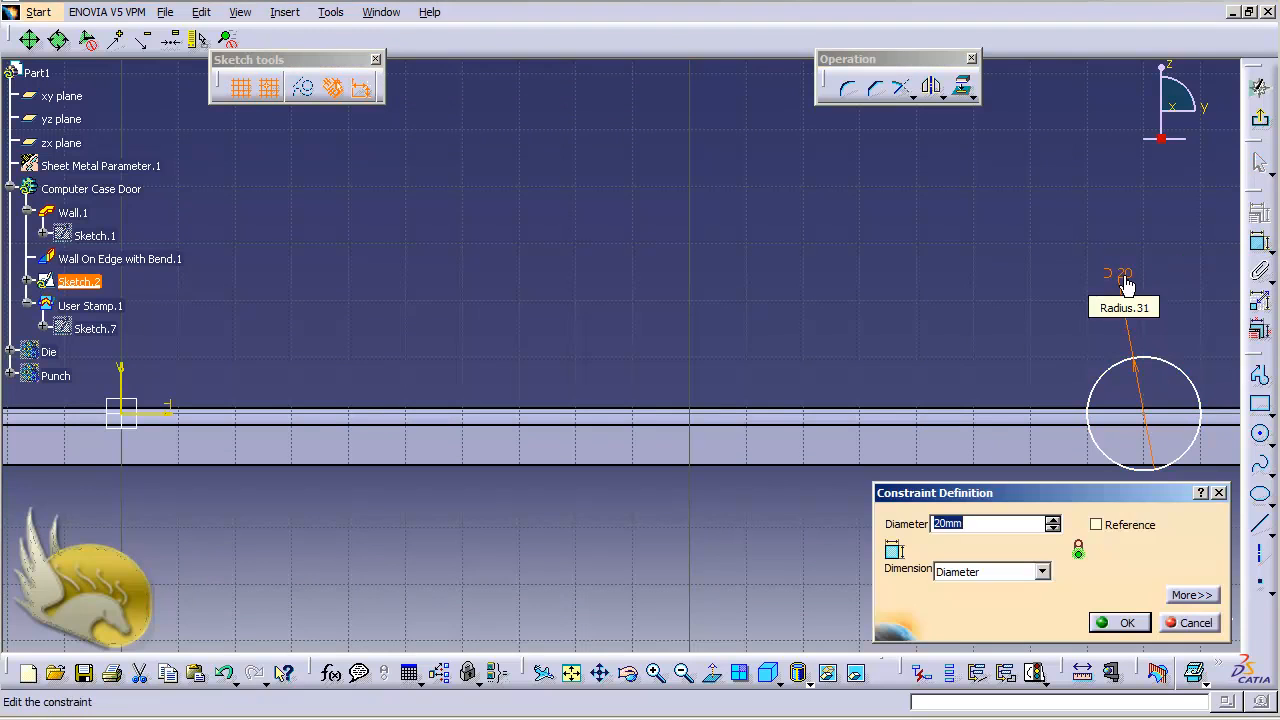
{"action": "type", "text": "5"}
{"action": "left_click", "coordinate": [1122, 622]}
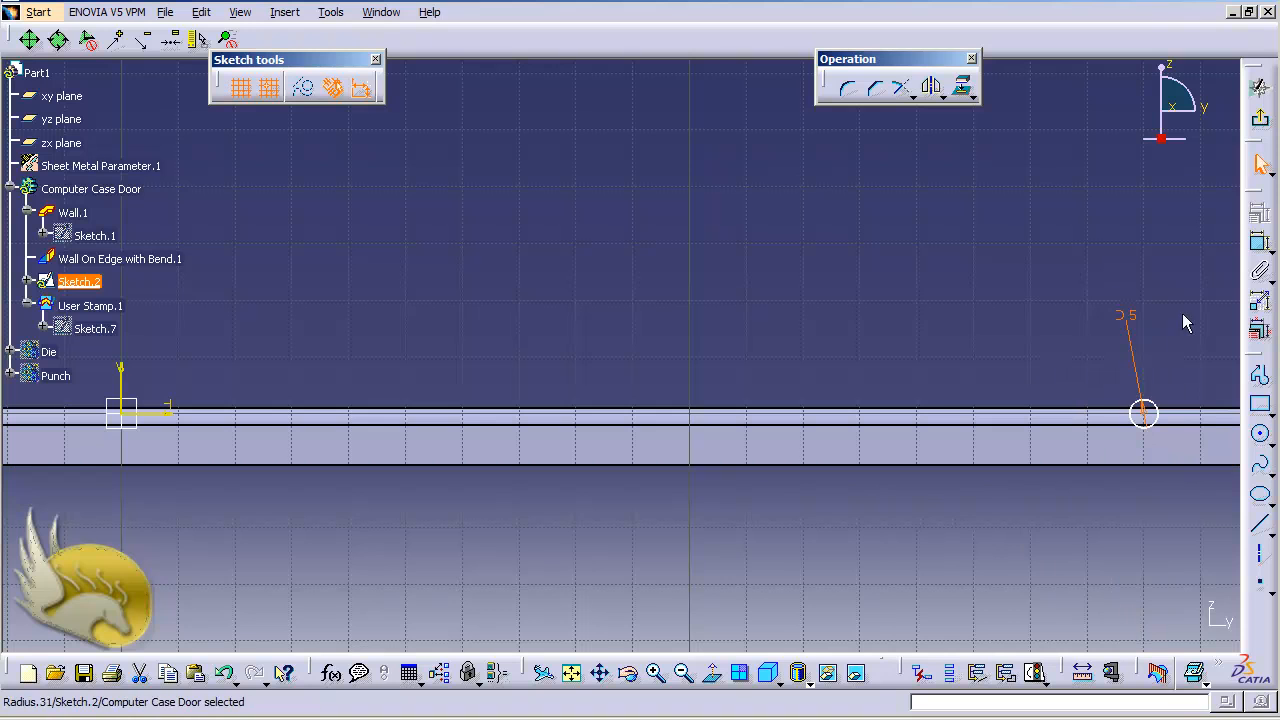
- Constrain the distance from the circle's centre to the vertical axis and set it to 150 mm
{"action": "left_click", "coordinate": [1260, 242]}
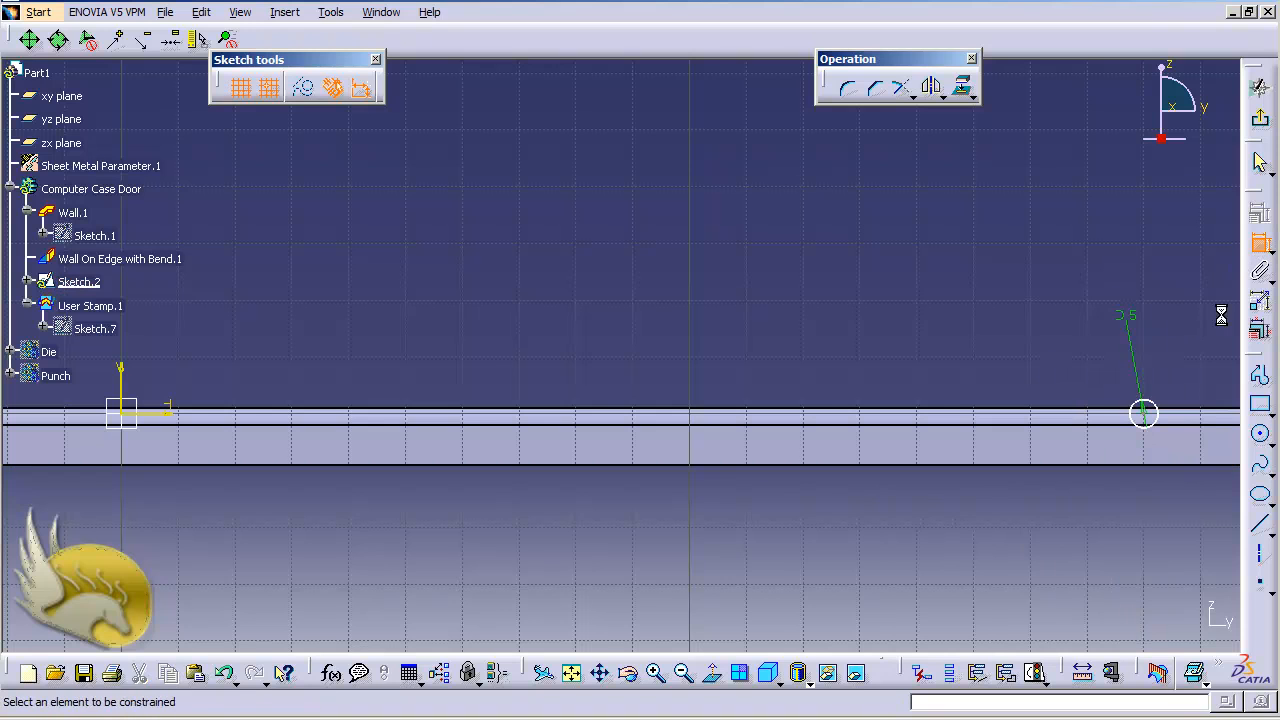
{"action": "left_click", "coordinate": [1146, 414]}
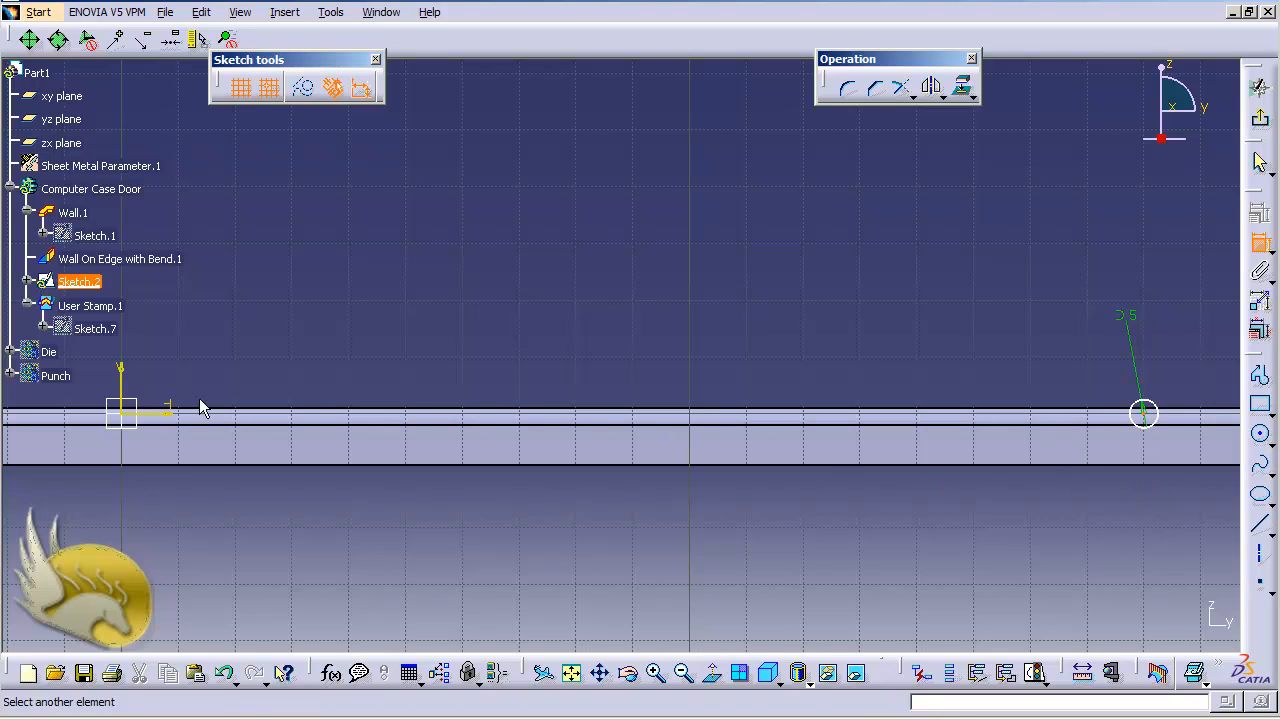
{"action": "left_click", "coordinate": [125, 374]}
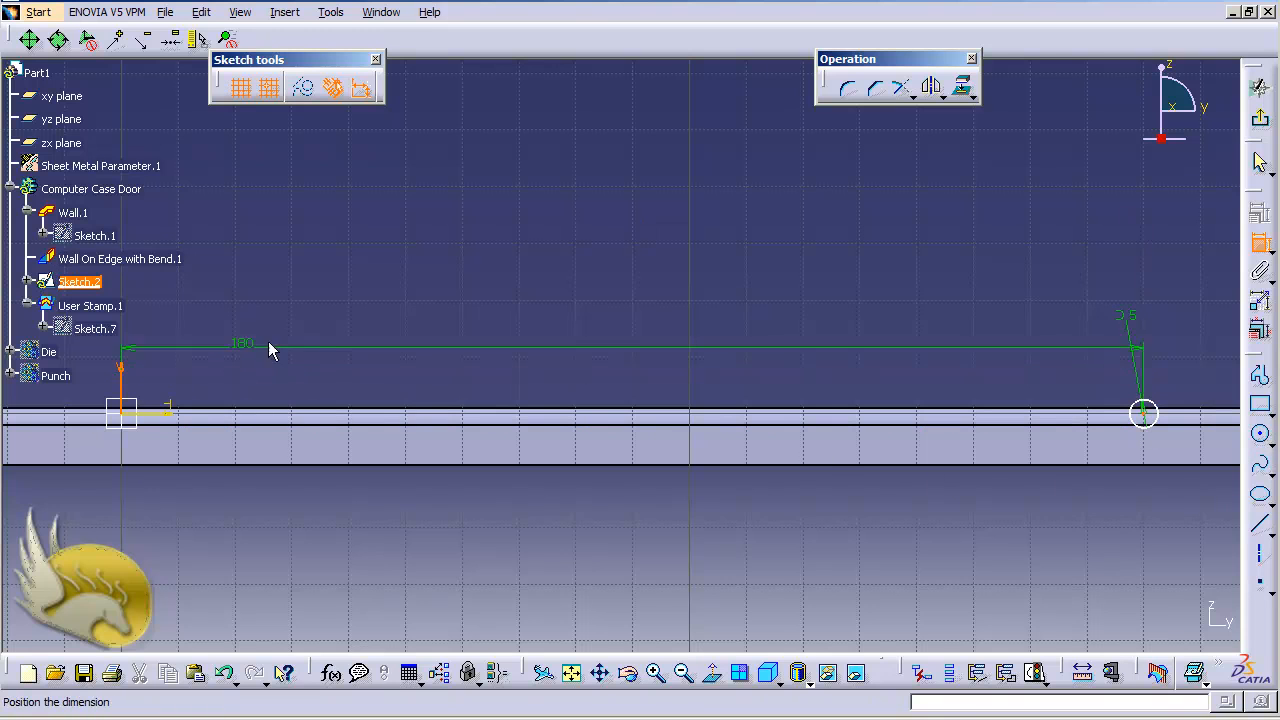
{"action": "left_click", "coordinate": [500, 292]}
{"action": "double_click", "coordinate": [505, 290]}
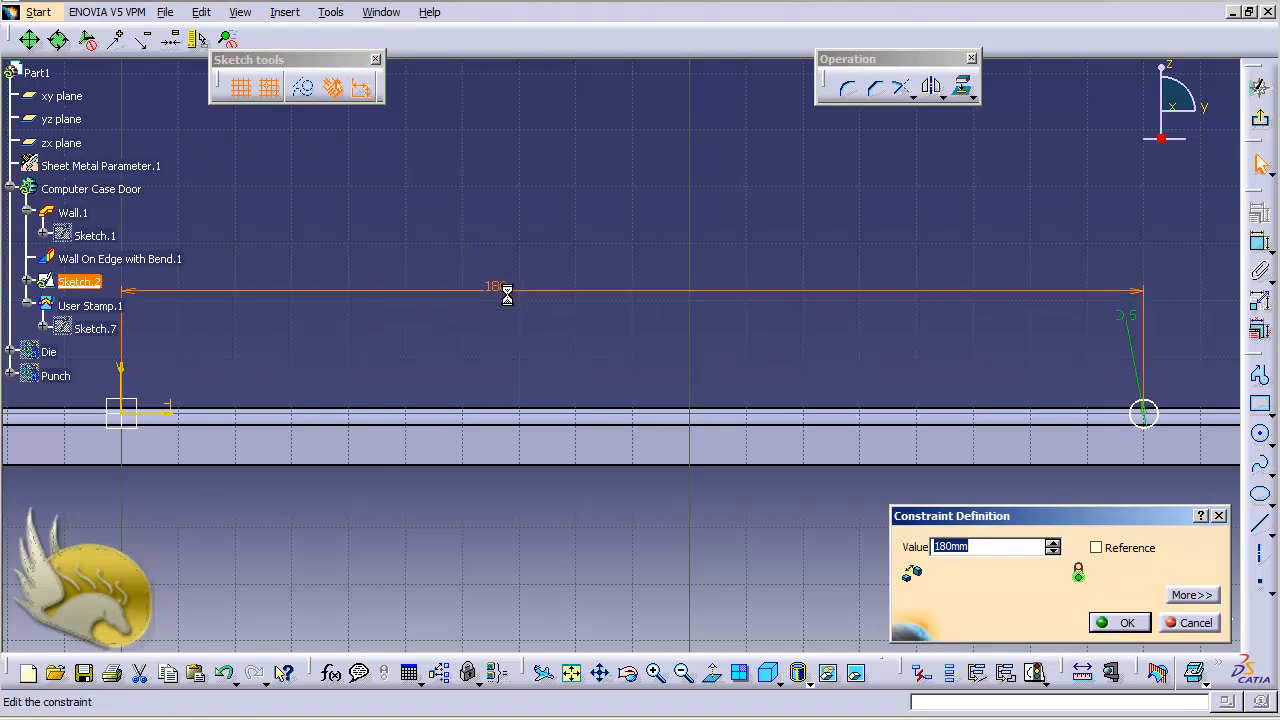
{"action": "type", "text": "150"}
{"action": "key", "text": "Return"}
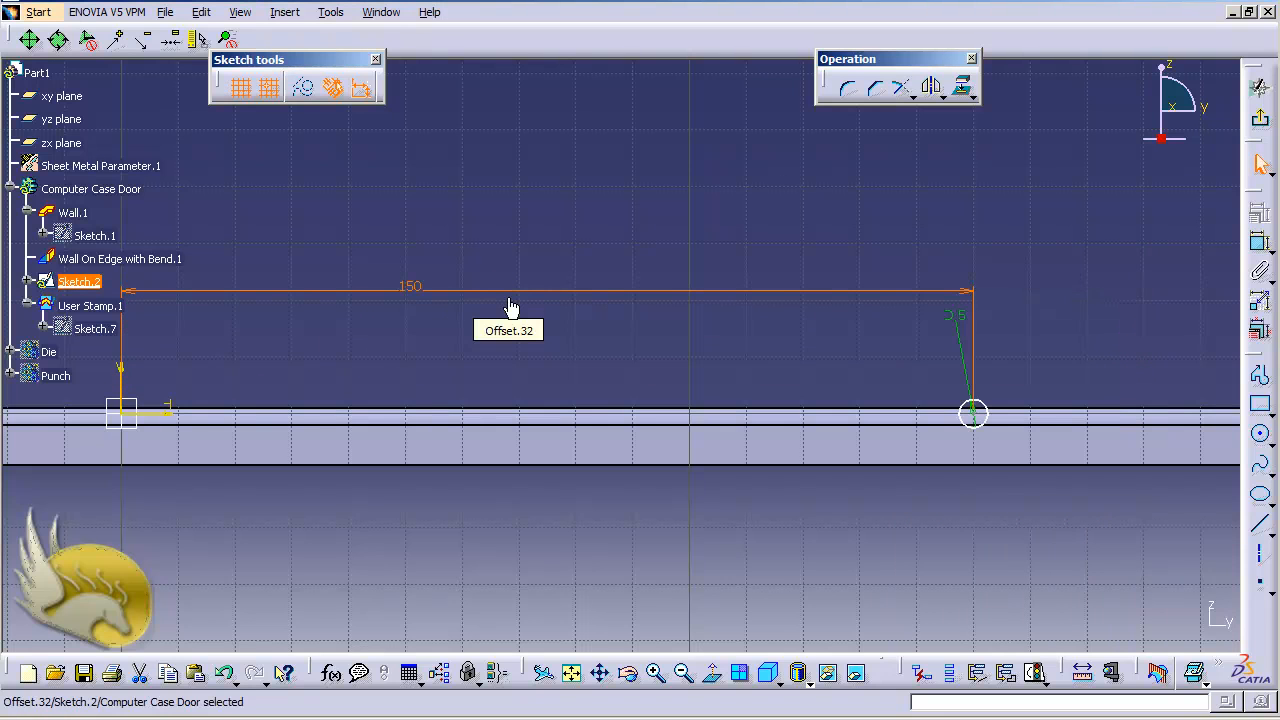
- Constrain the circle's centre 5 mm from the horizontal axis and exit the sketch
{"action": "left_click", "coordinate": [975, 414]}
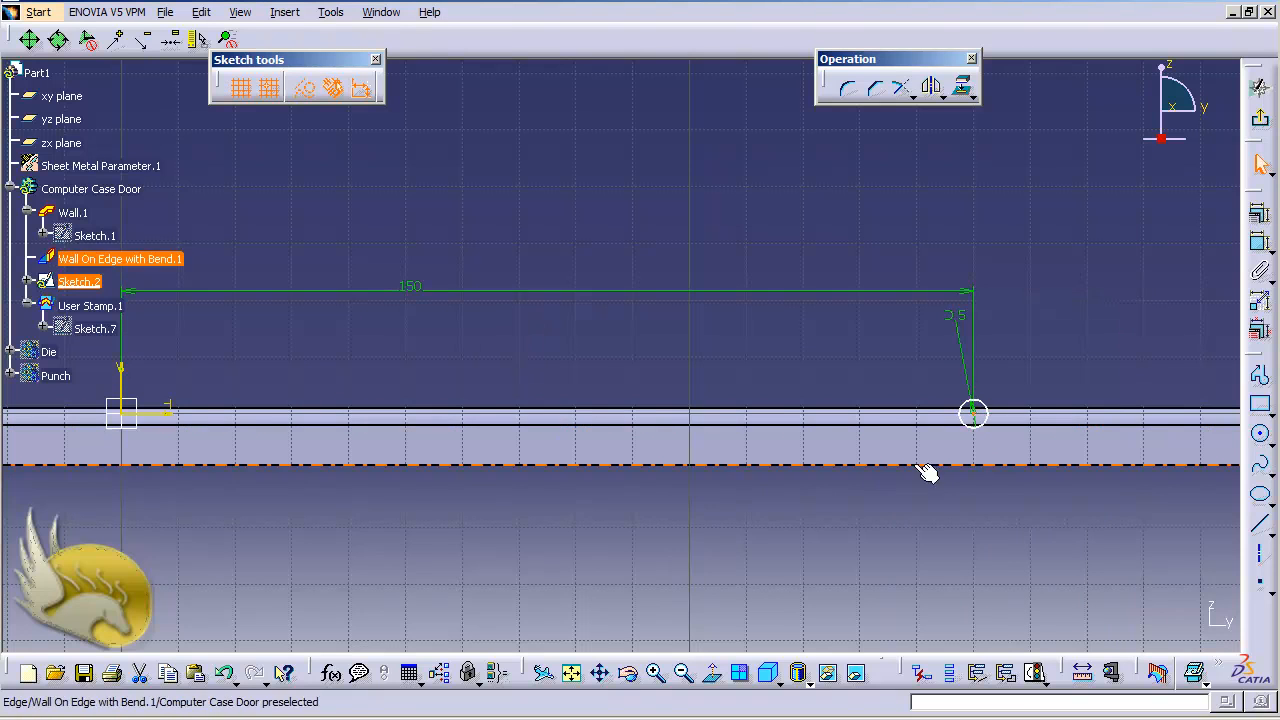
{"action": "left_click", "coordinate": [162, 412]}
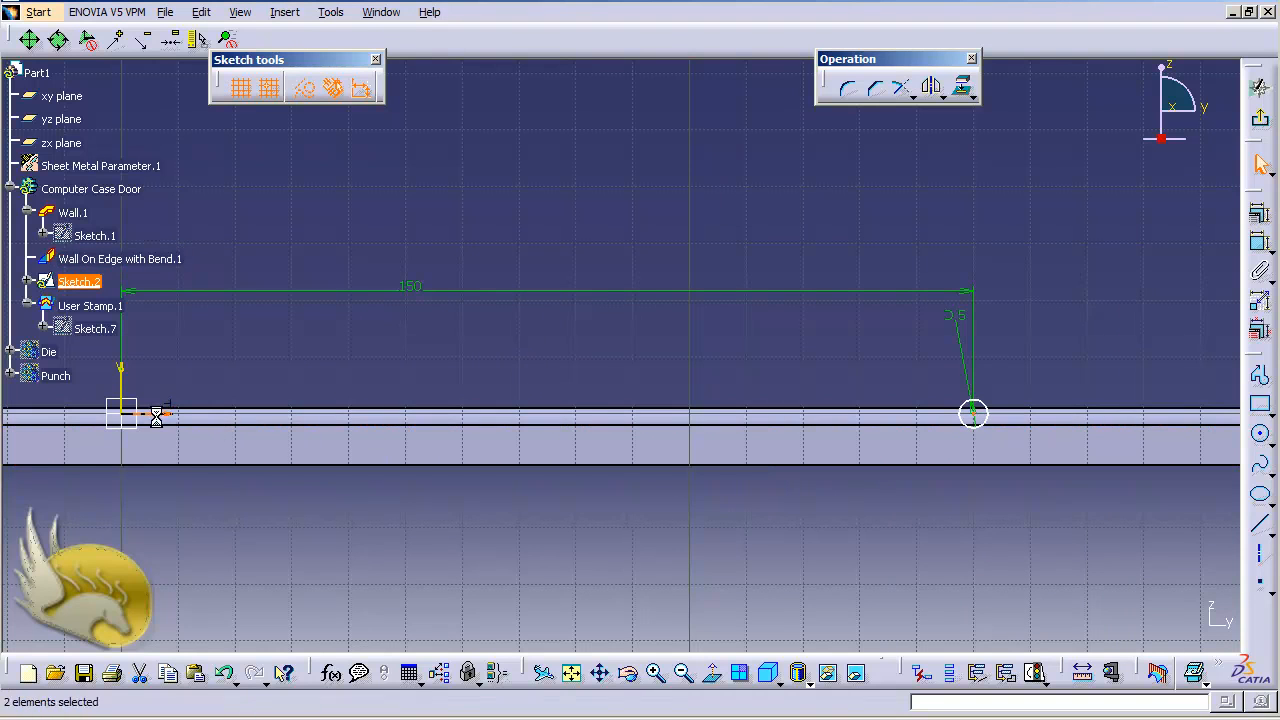
{"action": "left_click", "coordinate": [1260, 245]}
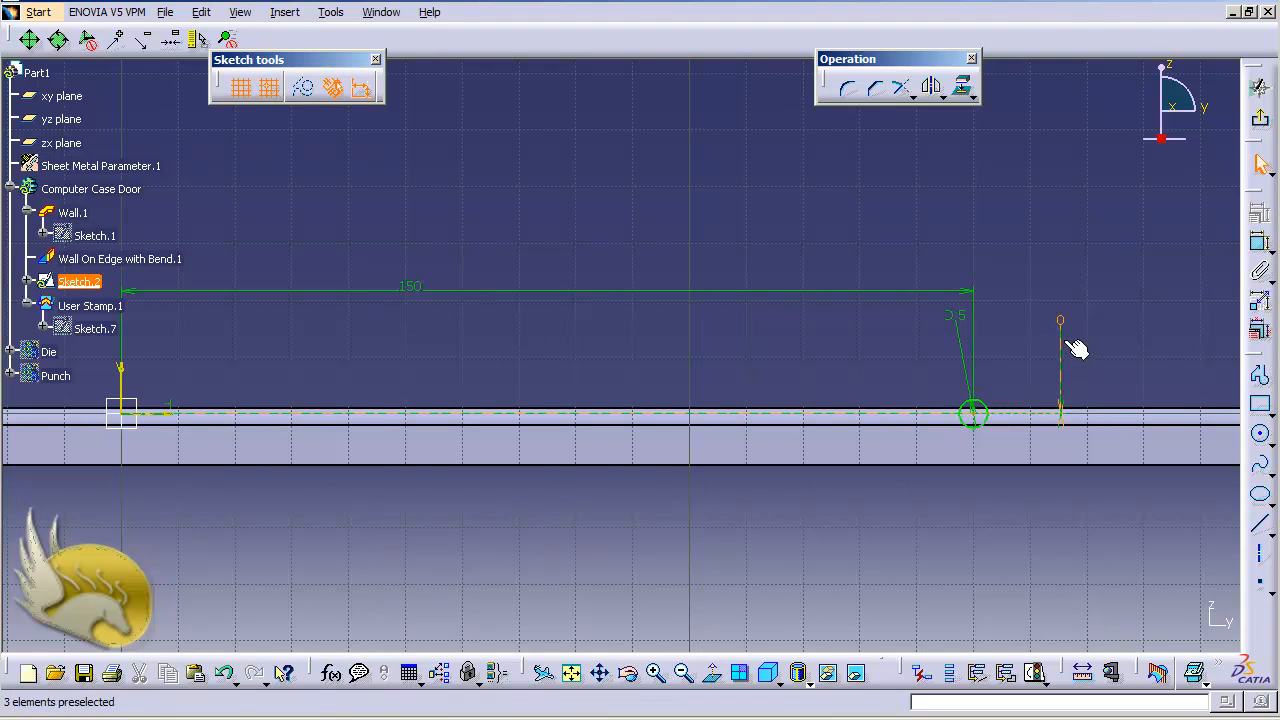
{"action": "left_click", "coordinate": [1061, 338]}
{"action": "double_click", "coordinate": [1062, 338]}
{"action": "type", "text": "5"}
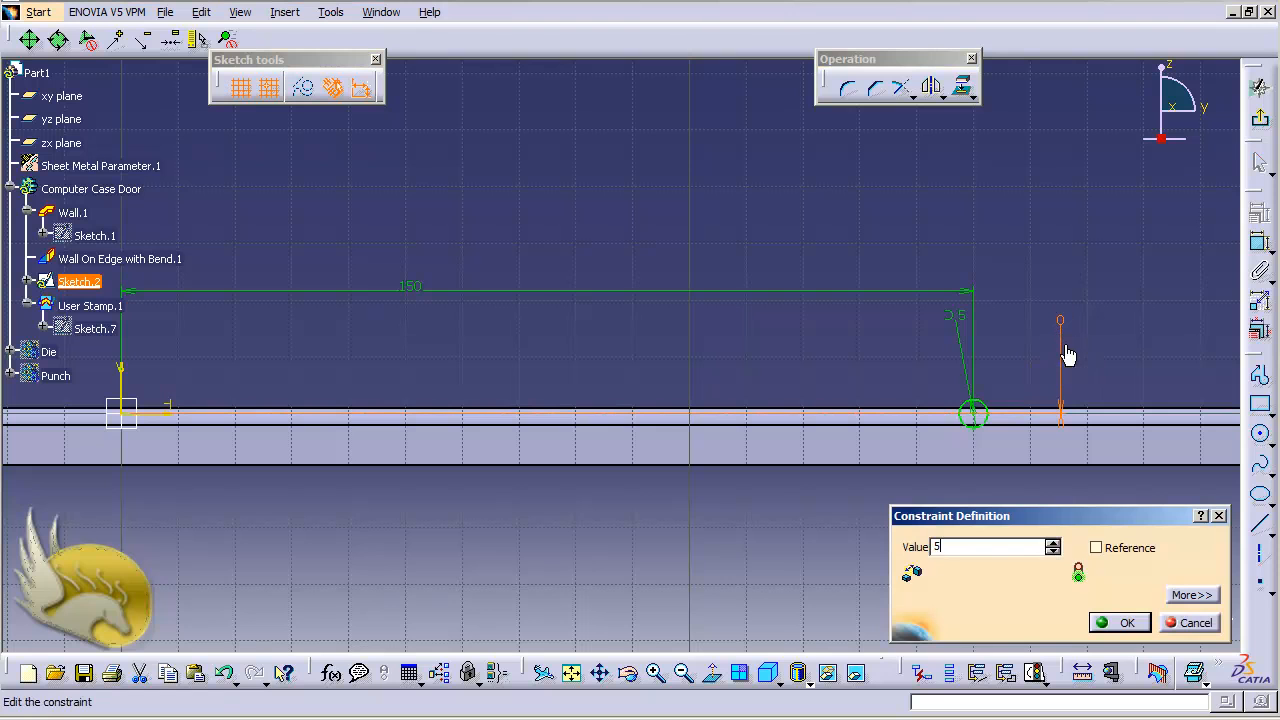
{"action": "left_click", "coordinate": [1122, 626]}
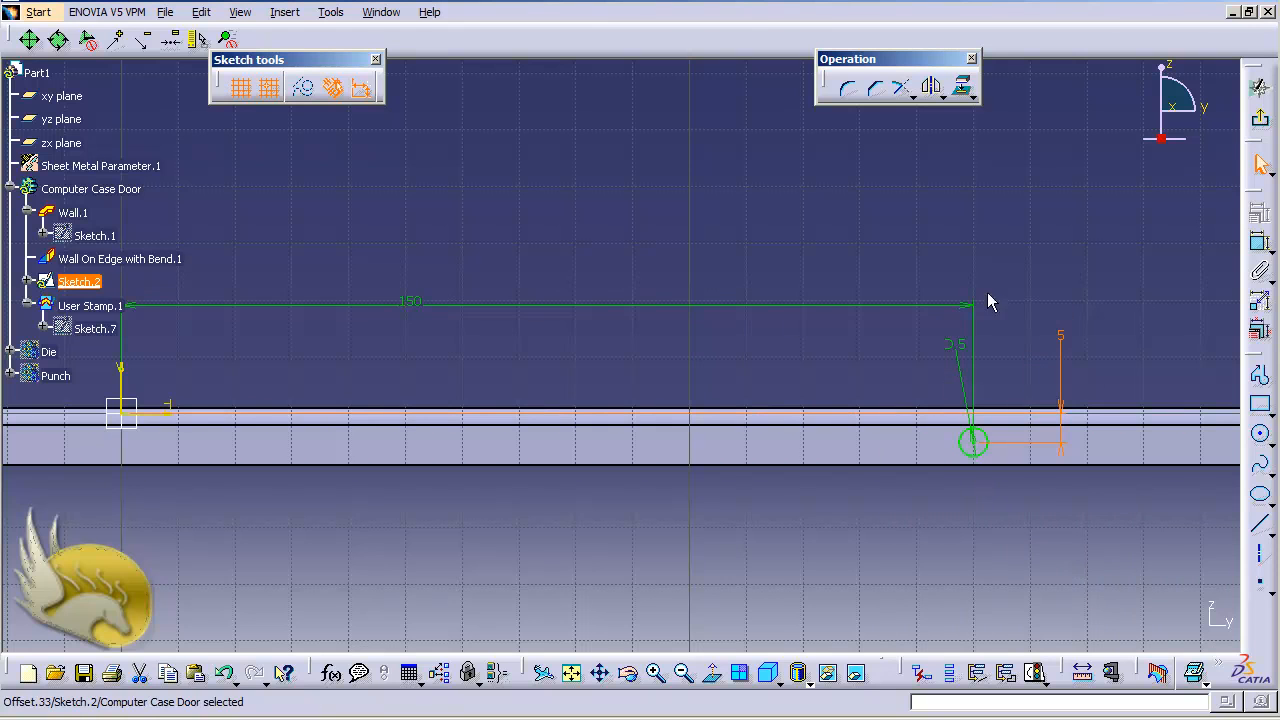
{"action": "left_click", "coordinate": [1262, 125]}
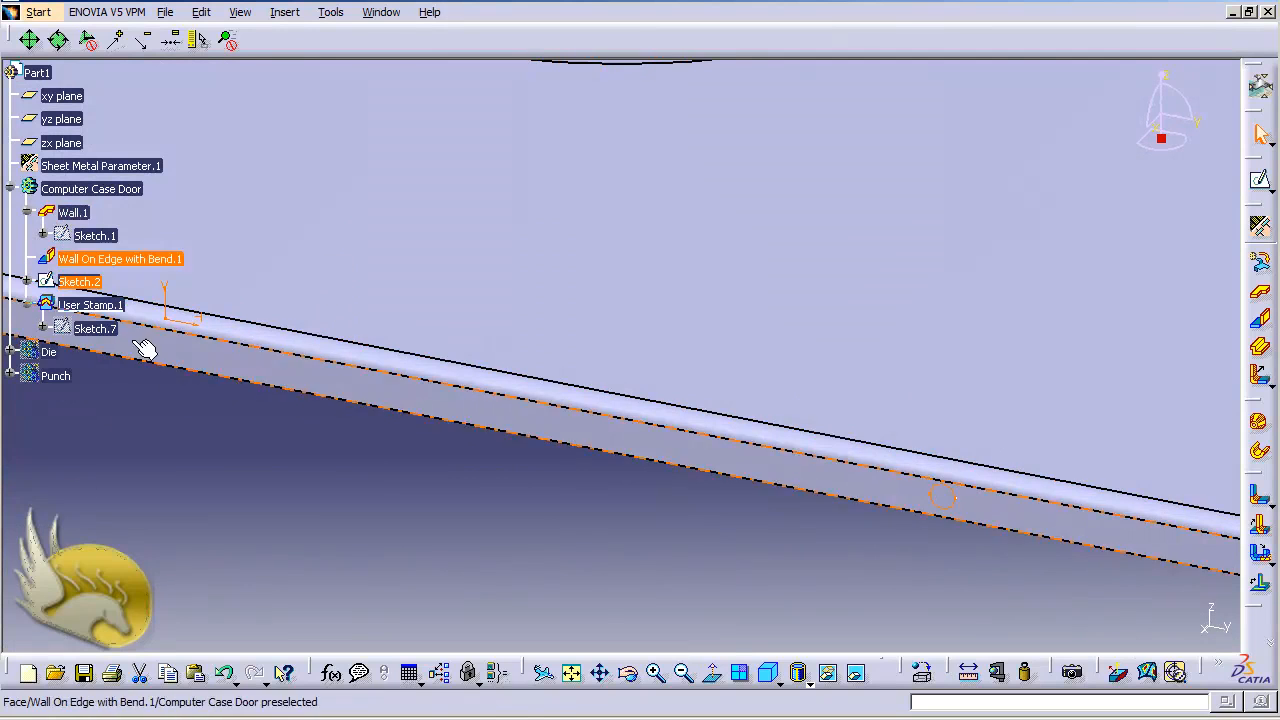
- Copy Sketch.2 and paste the copy into the Computer Case Door body
{"action": "right_click", "coordinate": [85, 284]}
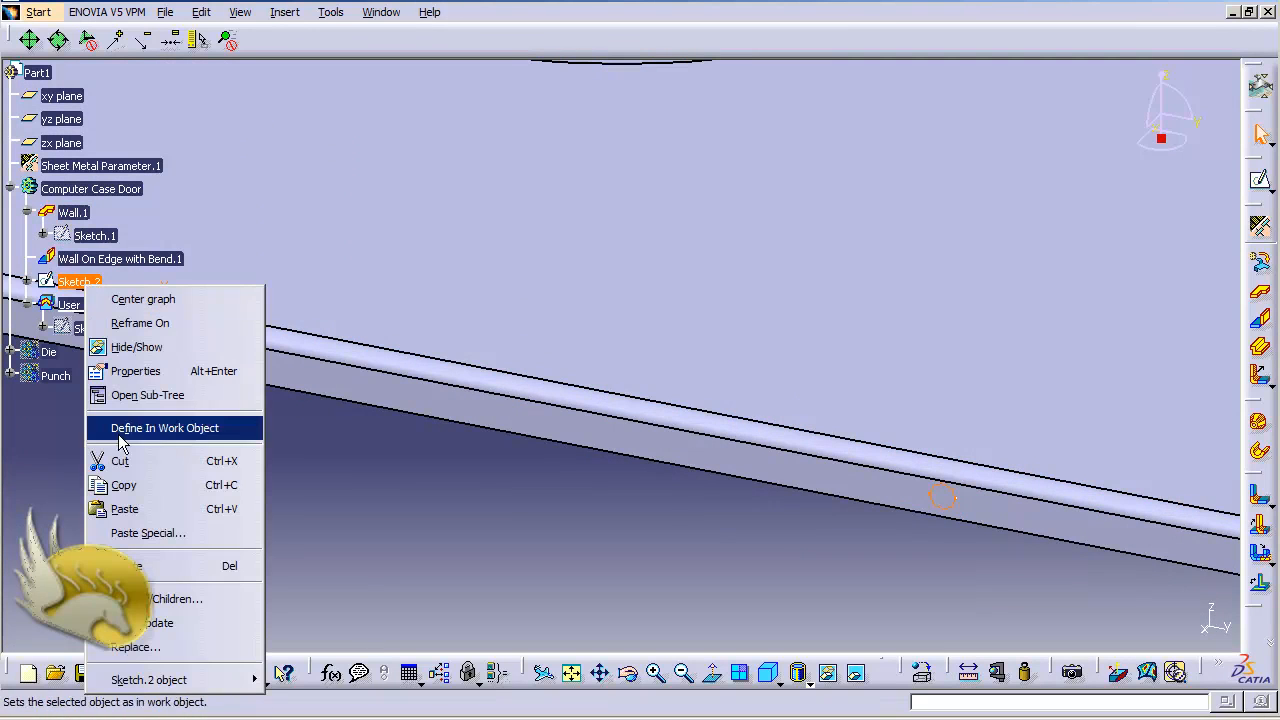
{"action": "left_click", "coordinate": [124, 485]}
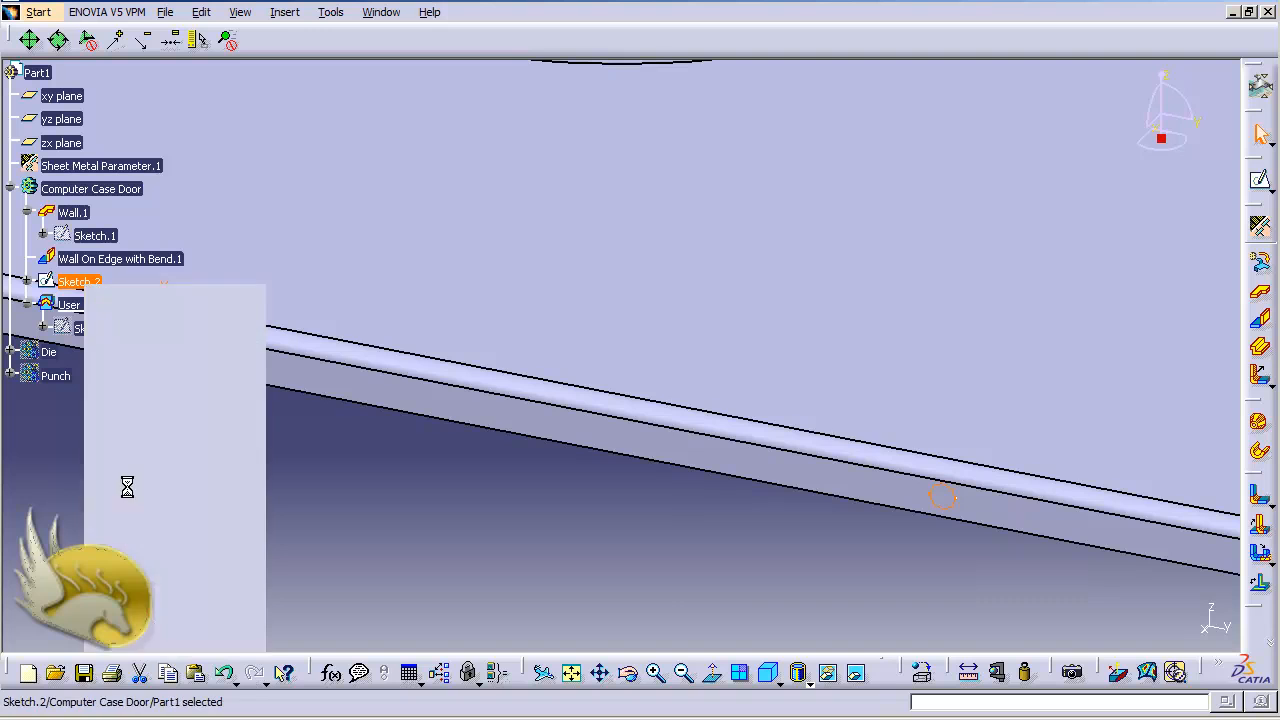
{"action": "right_click", "coordinate": [64, 194]}
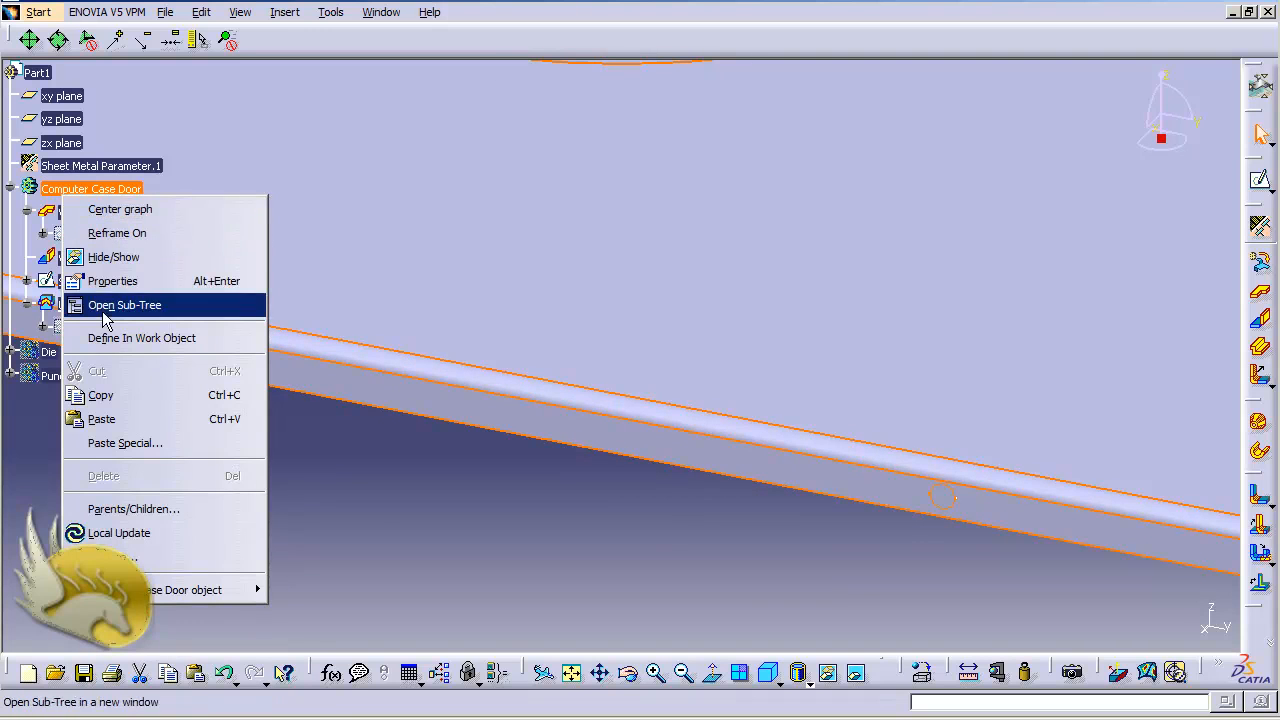
{"action": "left_click", "coordinate": [88, 419]}
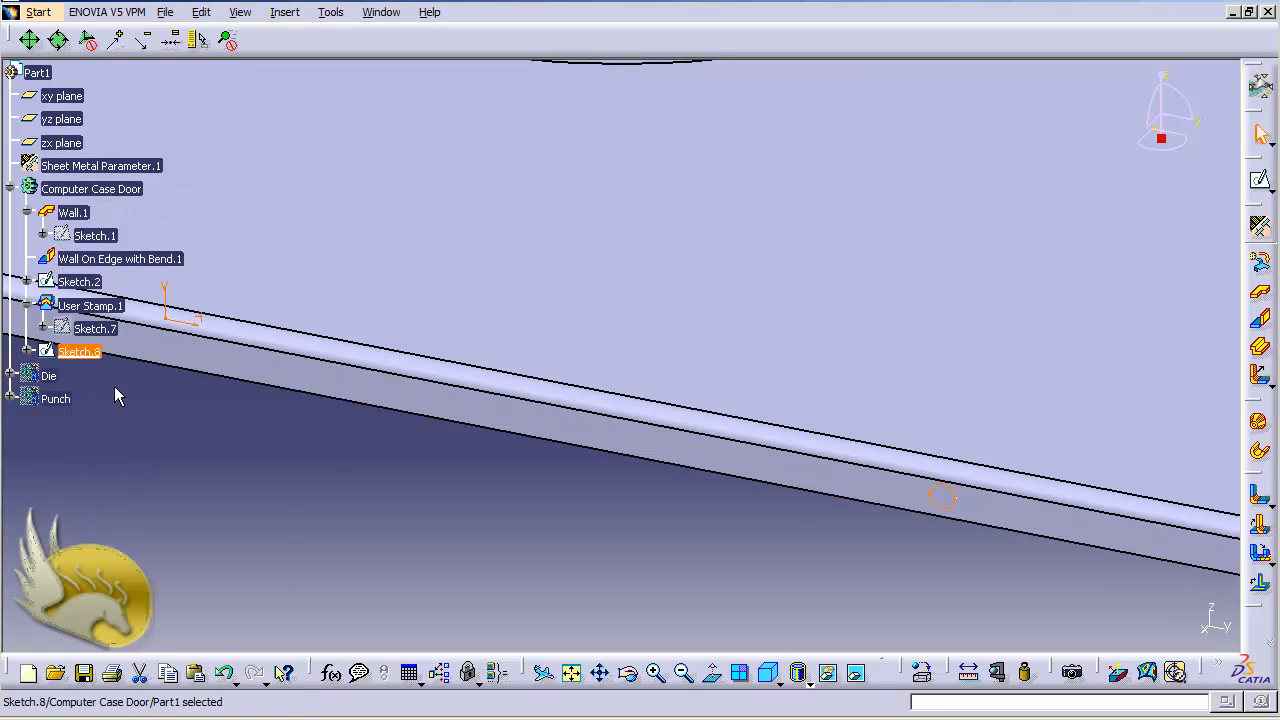
- Edit Sketch.8 to swap the 150 mm offset constraint to the opposite side of the vertical axis, and exit the sketch
{"action": "double_click", "coordinate": [96, 352]}
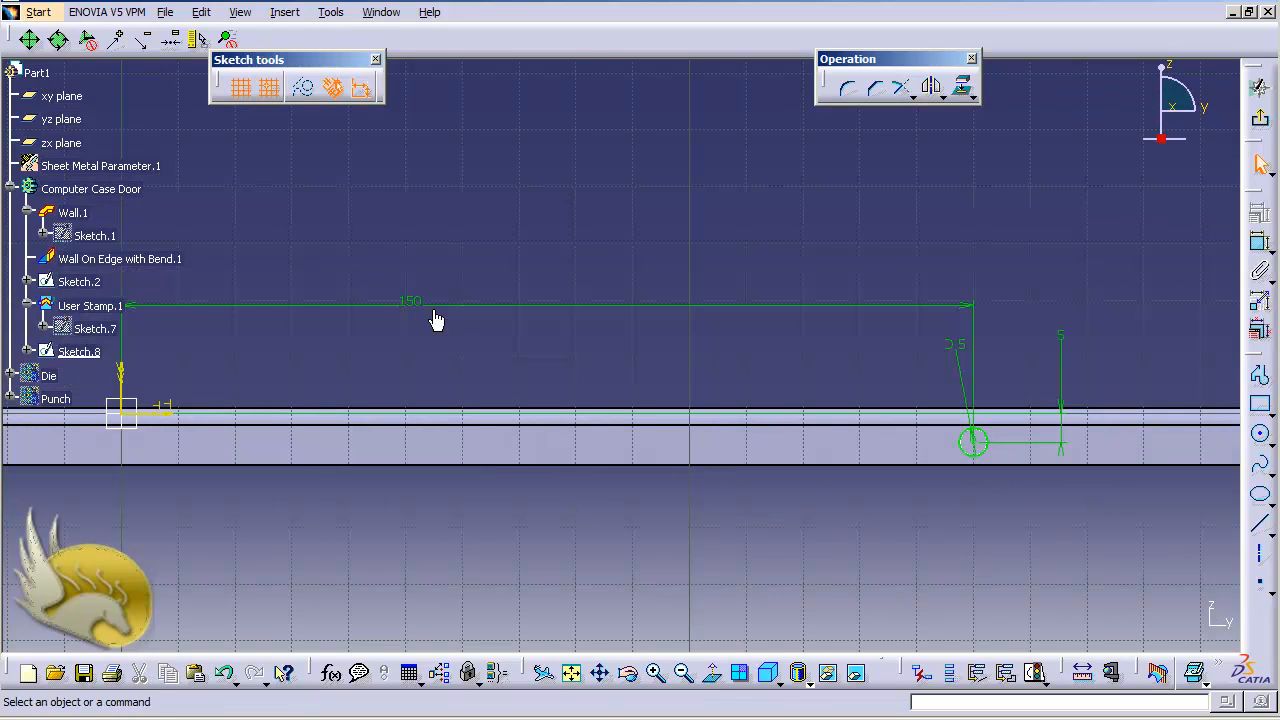
{"action": "double_click", "coordinate": [414, 301]}
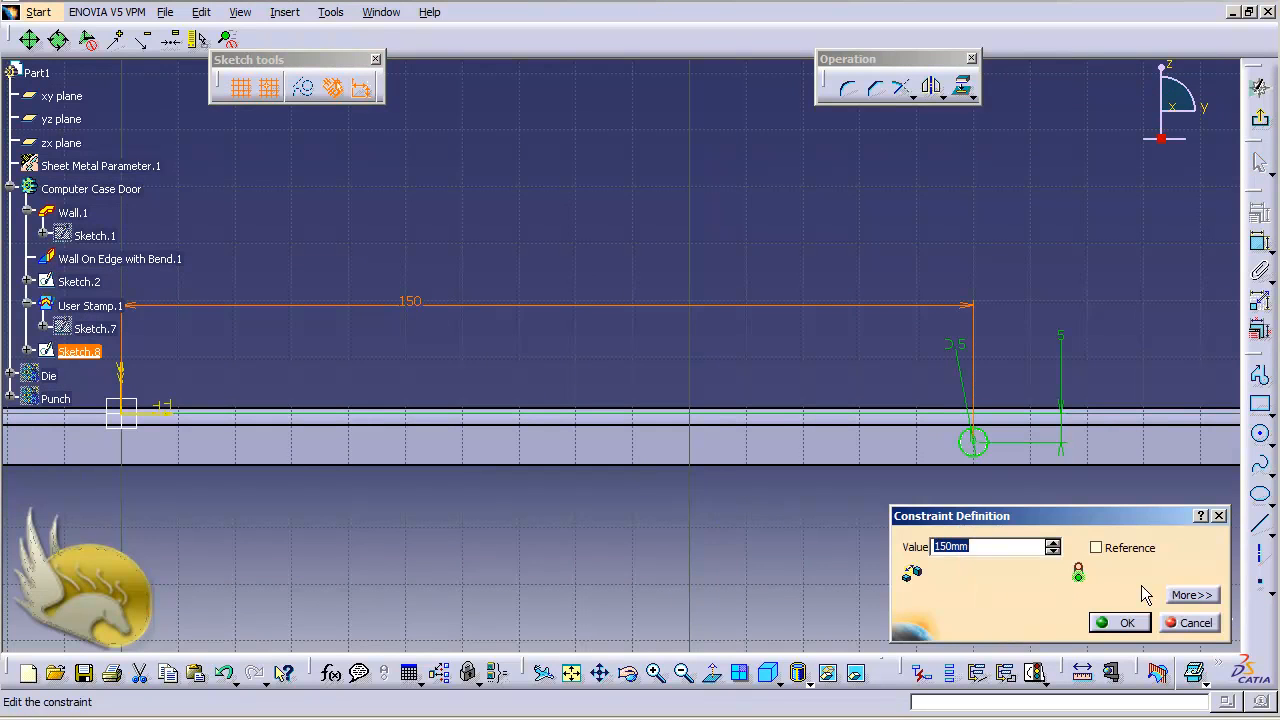
{"action": "left_click", "coordinate": [1191, 595]}
{"action": "left_click", "coordinate": [579, 560]}
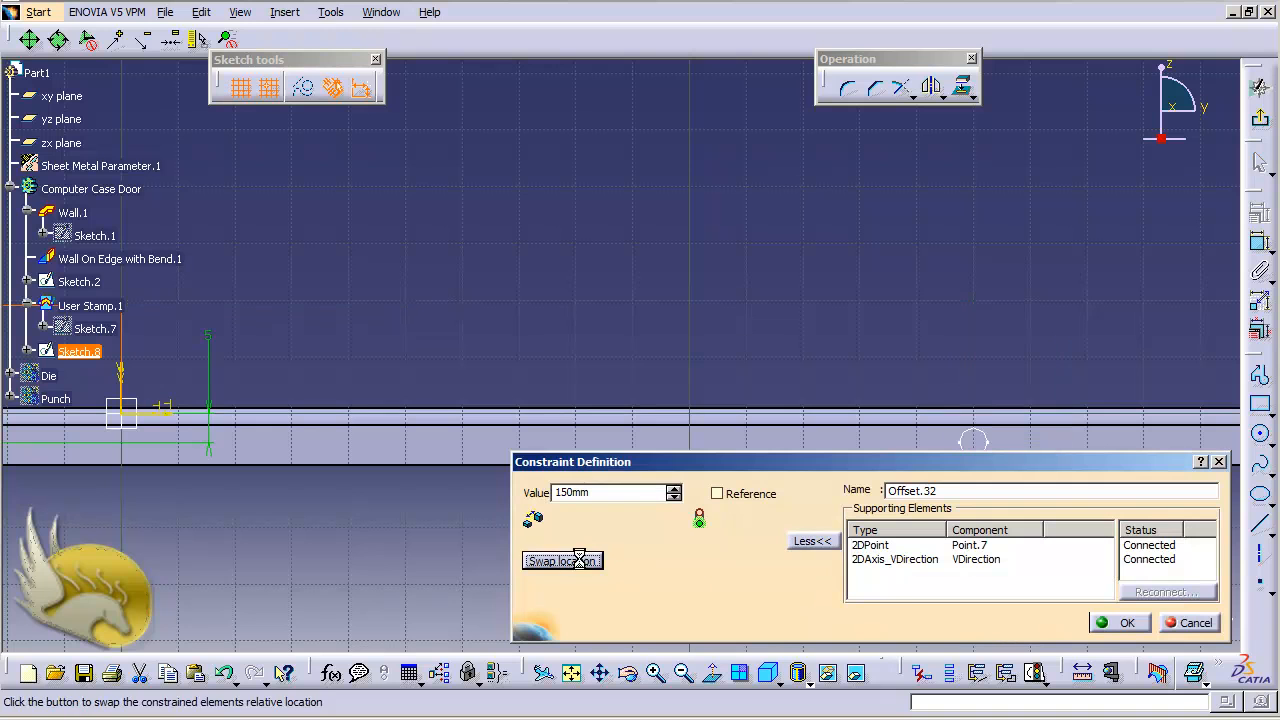
{"action": "left_click", "coordinate": [1118, 622]}
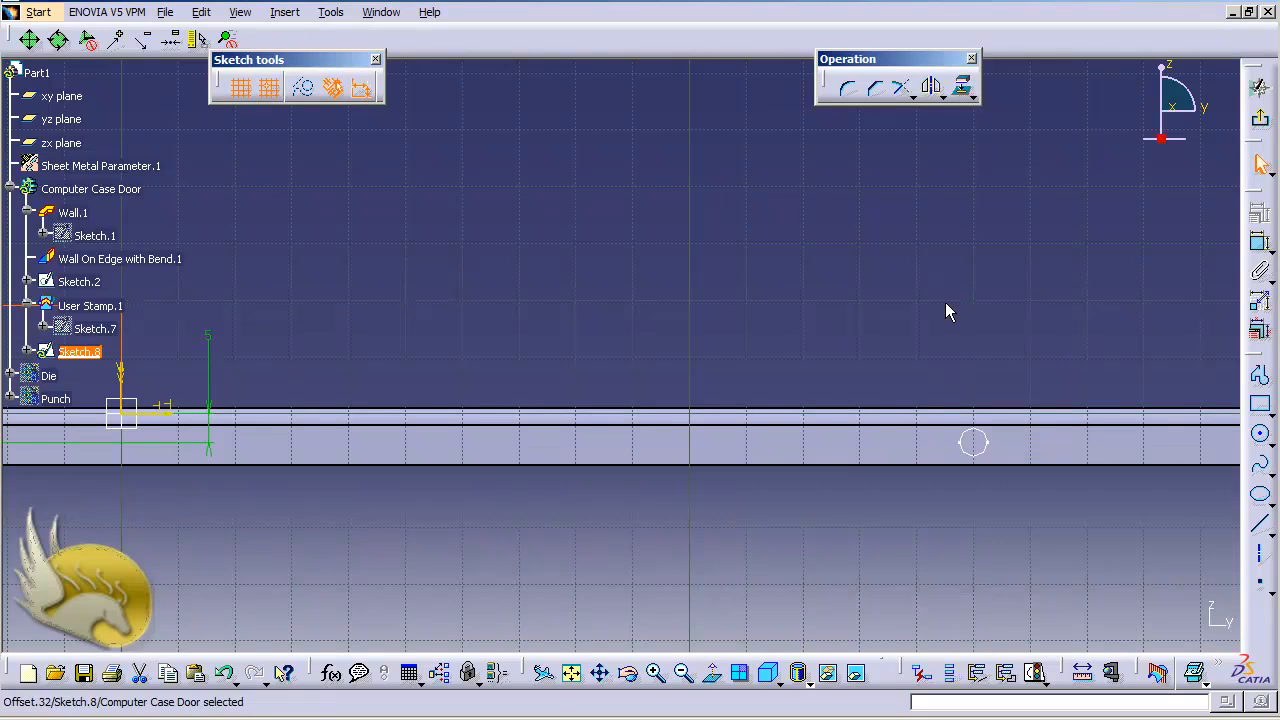
{"action": "left_click", "coordinate": [1260, 118]}
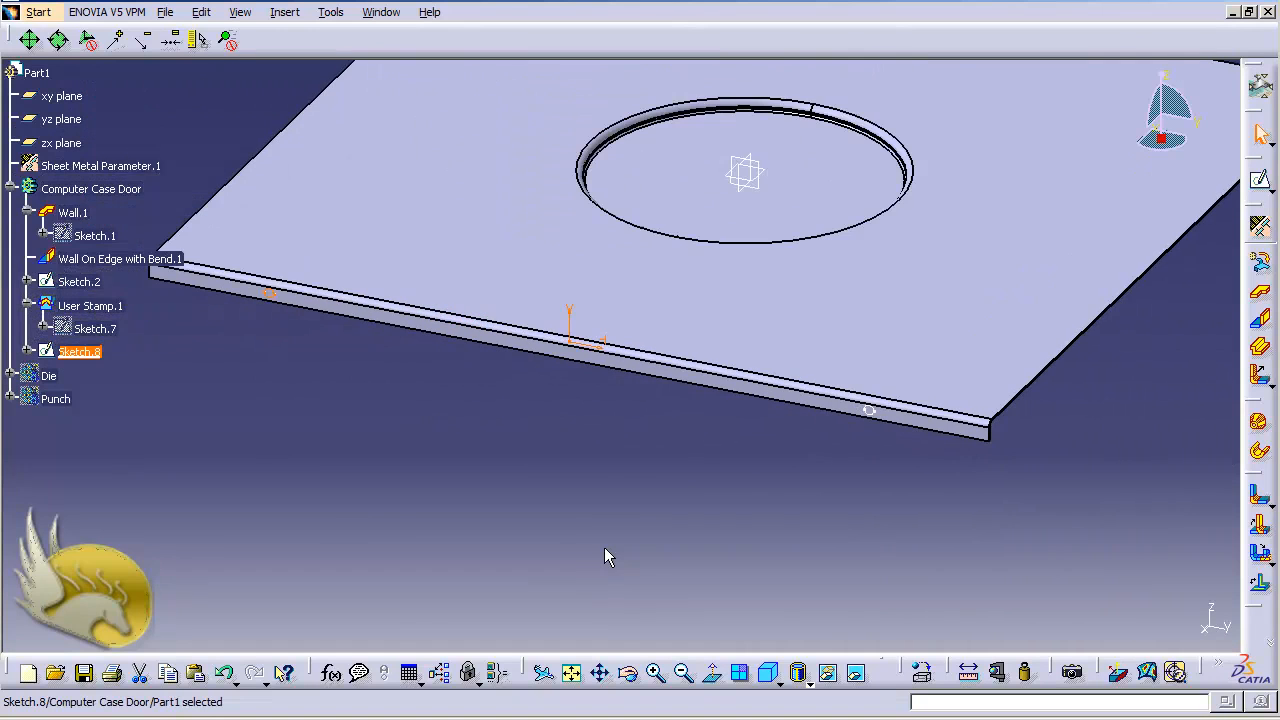
- Create a sheet metal standard cutout from Sketch.8 with the end limit set to Up to last
{"action": "left_click", "coordinate": [284, 12]}
{"action": "mouse_move", "coordinate": [358, 358]}
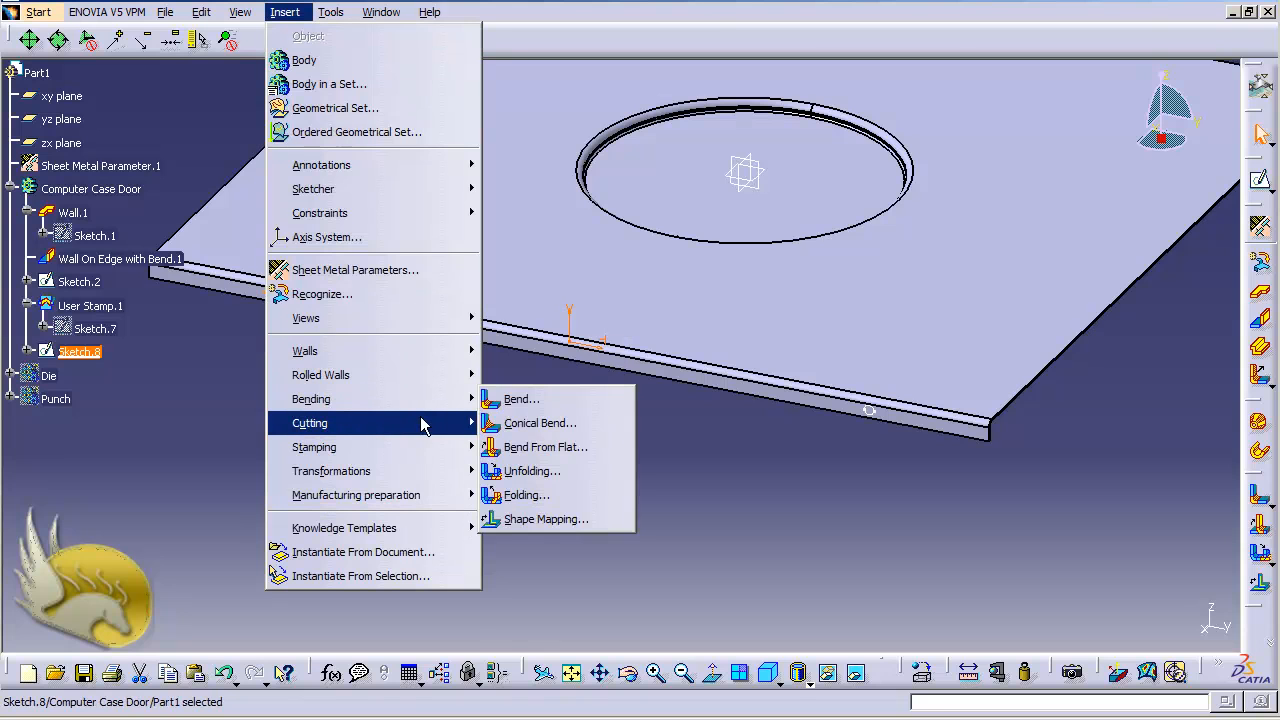
{"action": "mouse_move", "coordinate": [421, 425]}
{"action": "left_click", "coordinate": [520, 422]}
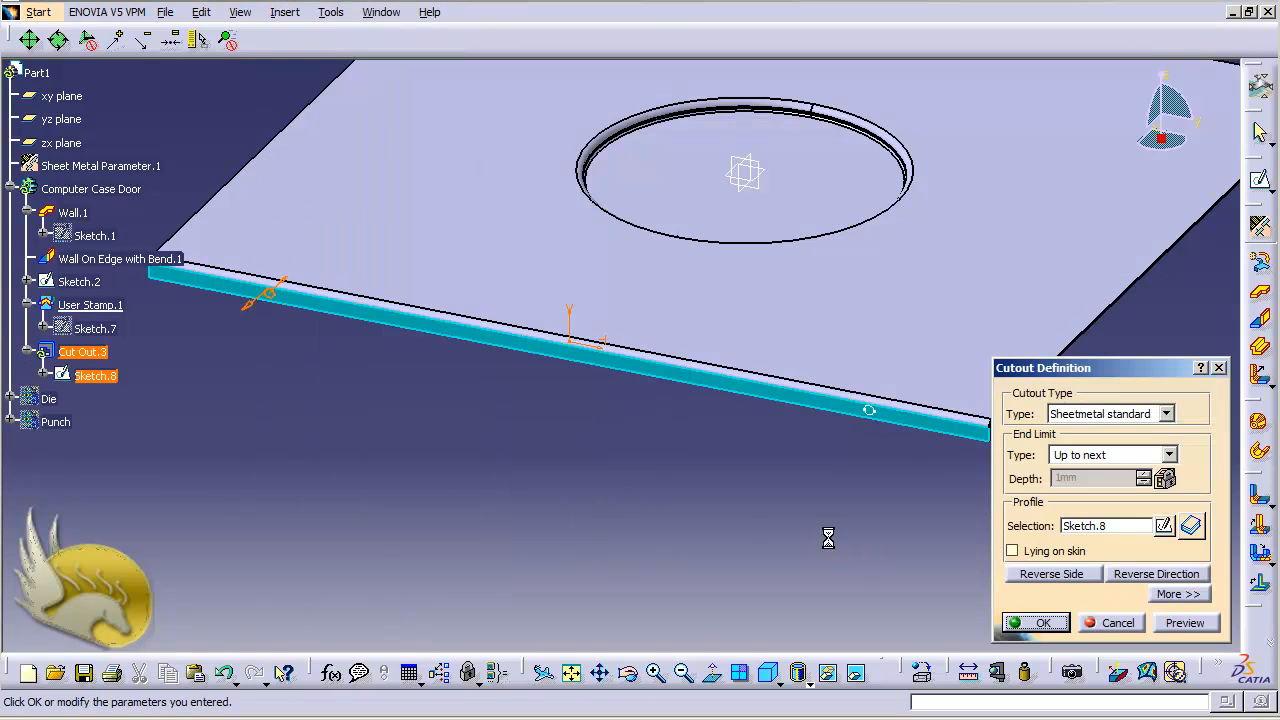
{"action": "left_click", "coordinate": [1068, 456]}
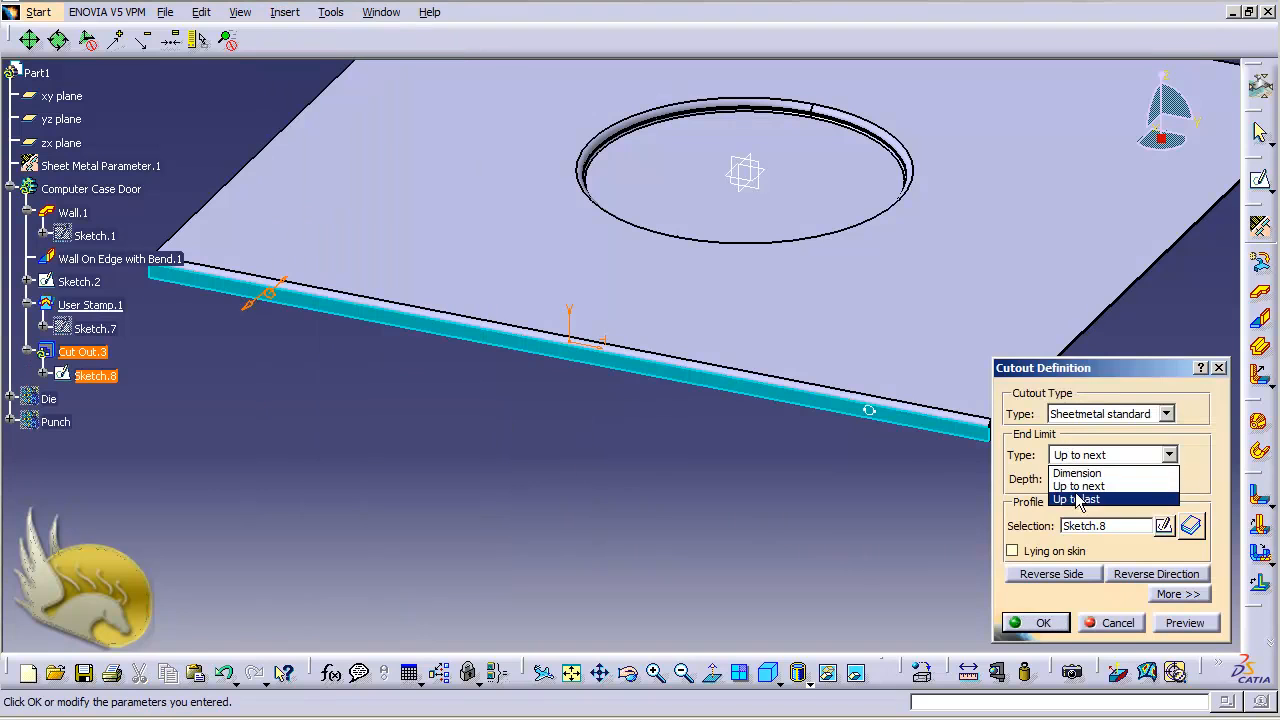
{"action": "left_click", "coordinate": [1077, 499]}
{"action": "left_click", "coordinate": [1054, 624]}
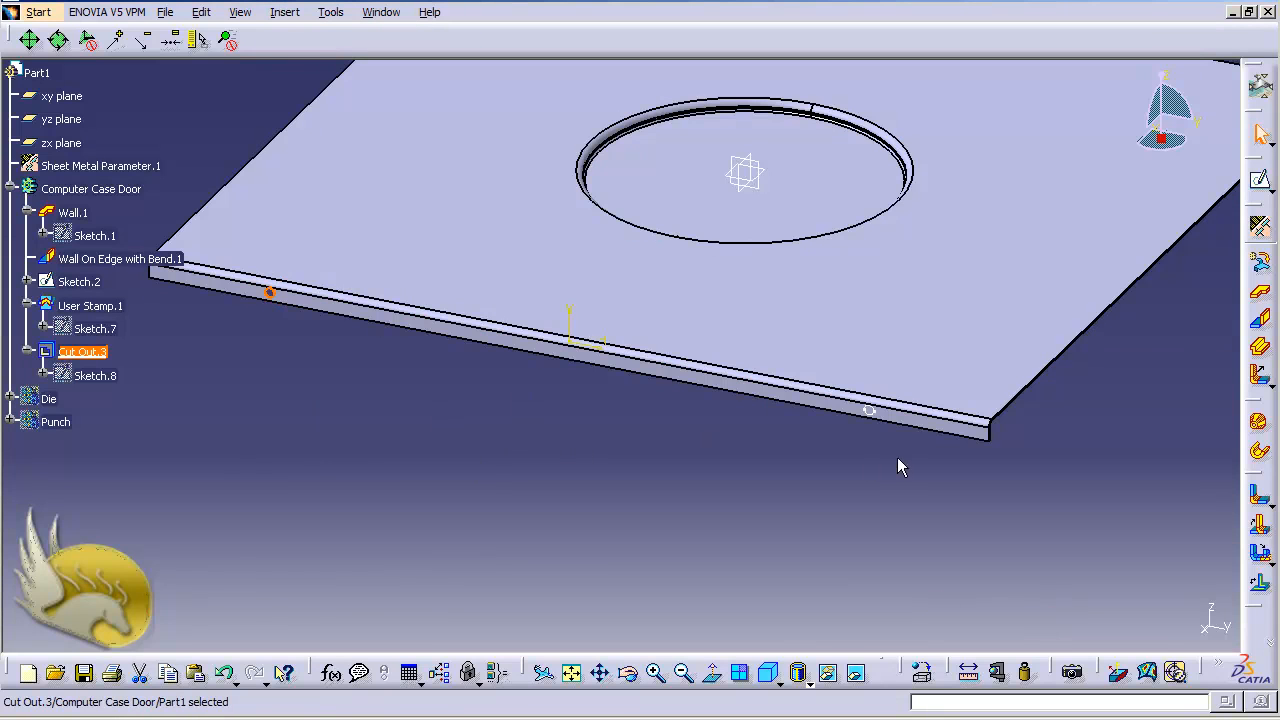
- Cut the second hole in the bent edge wall from Sketch.2 with an Up to last sheet metal cutout
{"action": "left_click", "coordinate": [874, 414]}
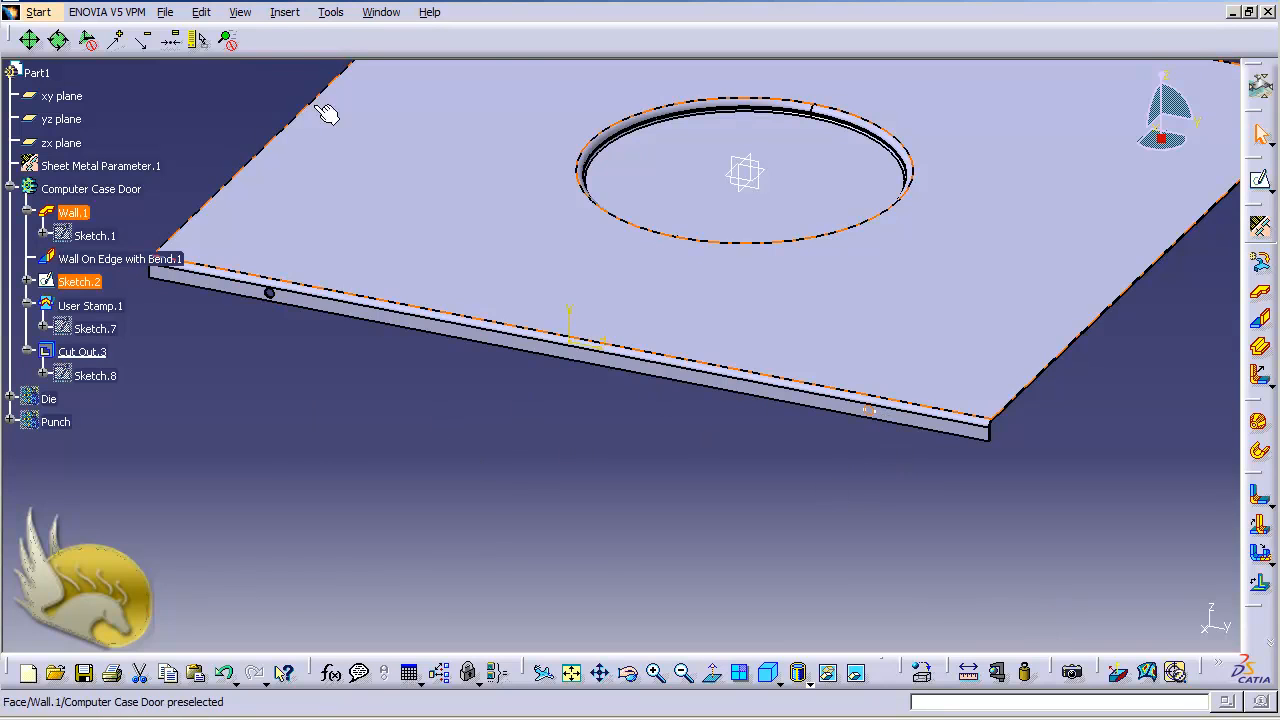
{"action": "left_click", "coordinate": [284, 12]}
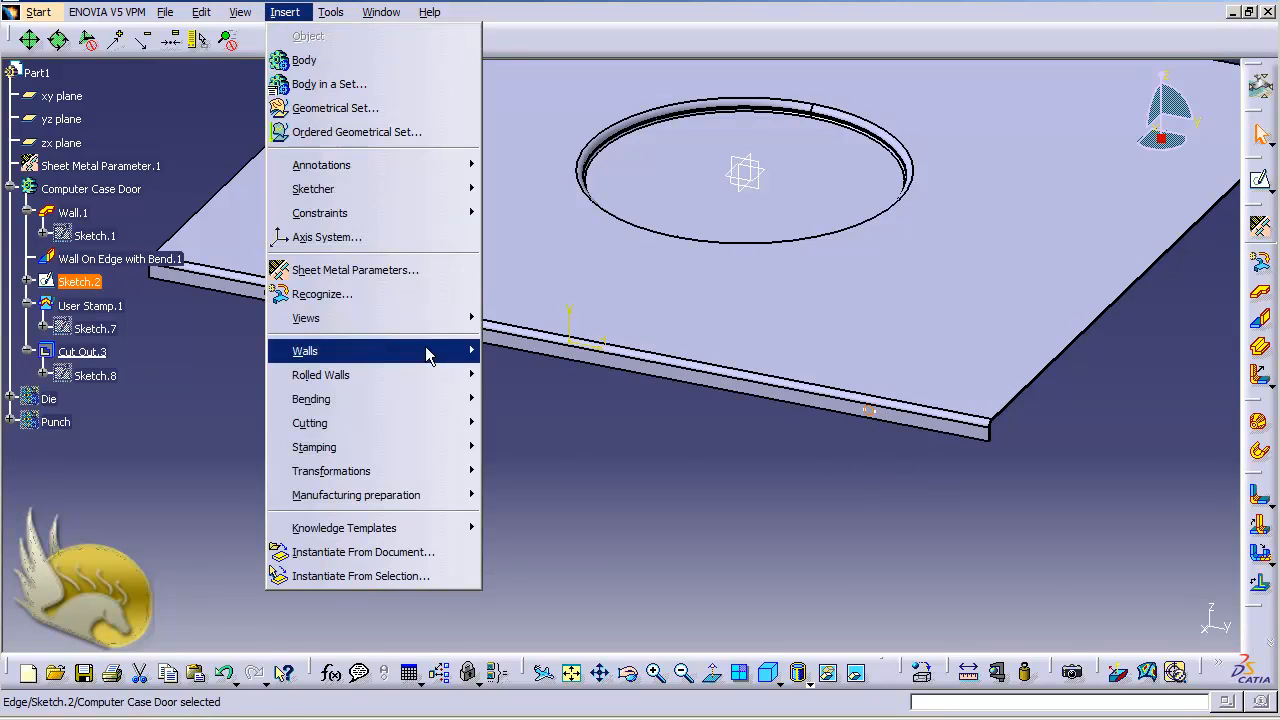
{"action": "mouse_move", "coordinate": [455, 428]}
{"action": "left_click", "coordinate": [526, 423]}
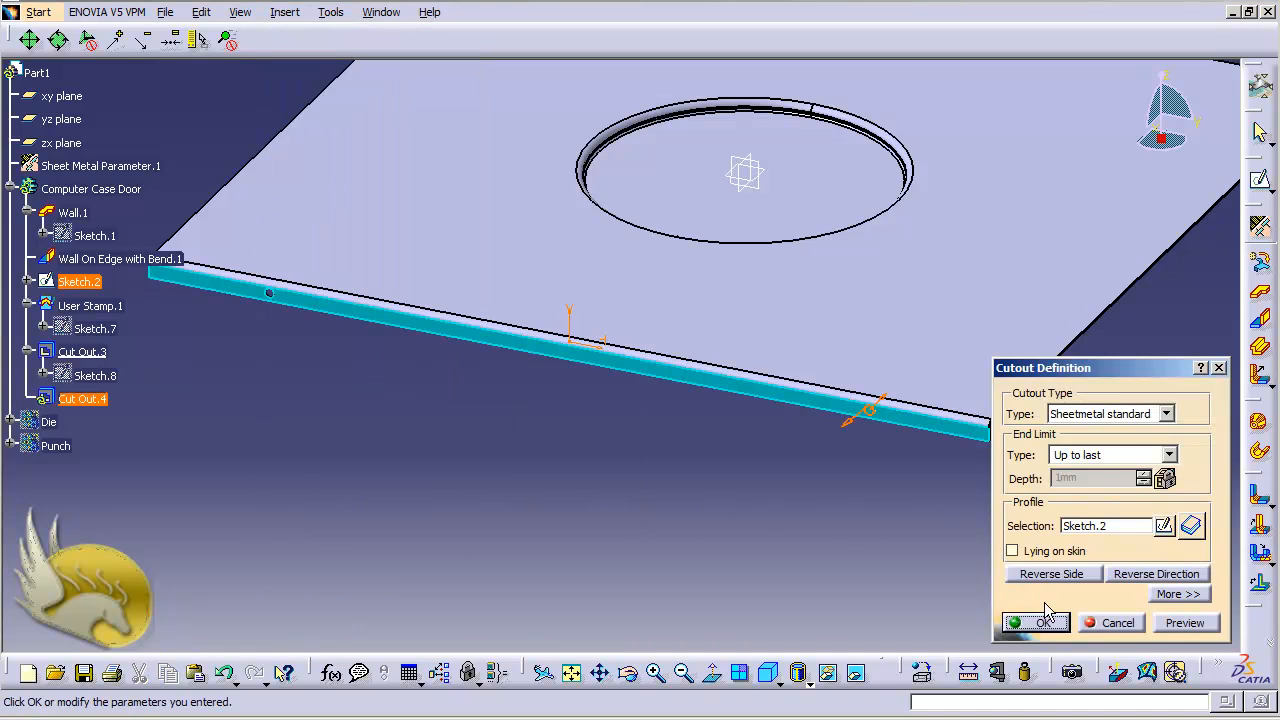
{"action": "left_click", "coordinate": [1046, 620]}
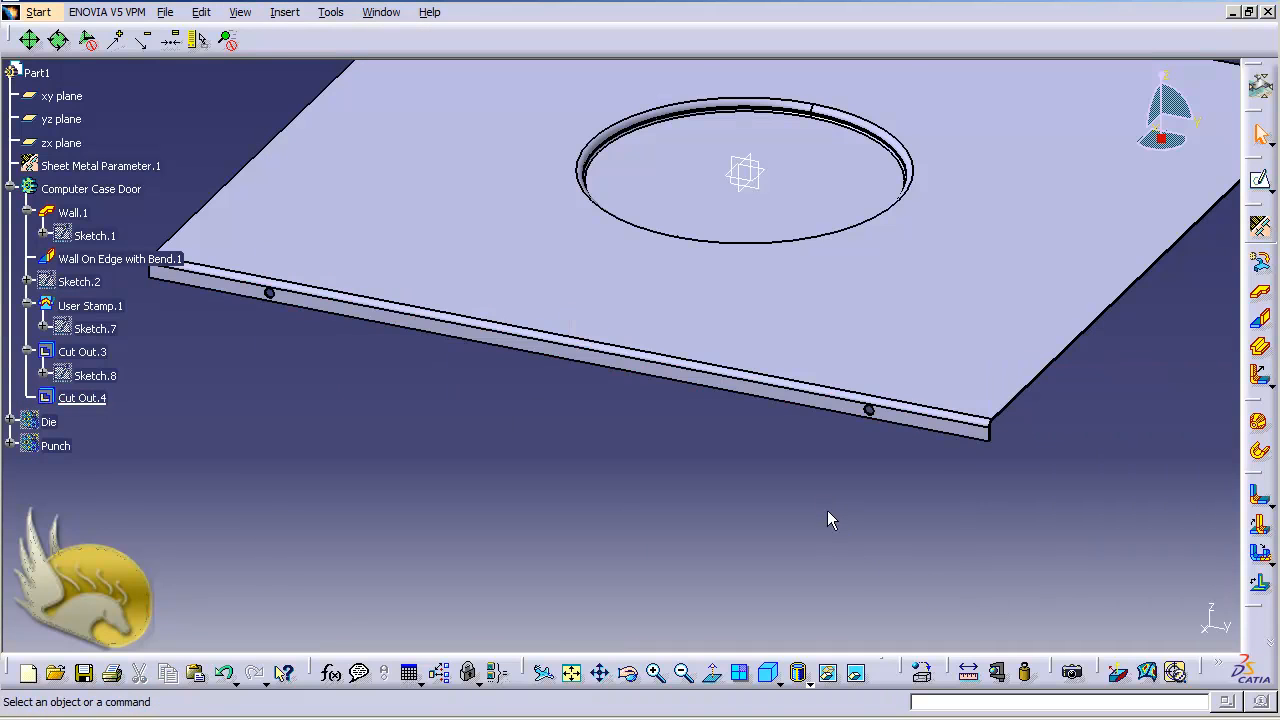
- Save the Computer Case Side Plate part and close its document
{"action": "key", "text": "ctrl+s"}
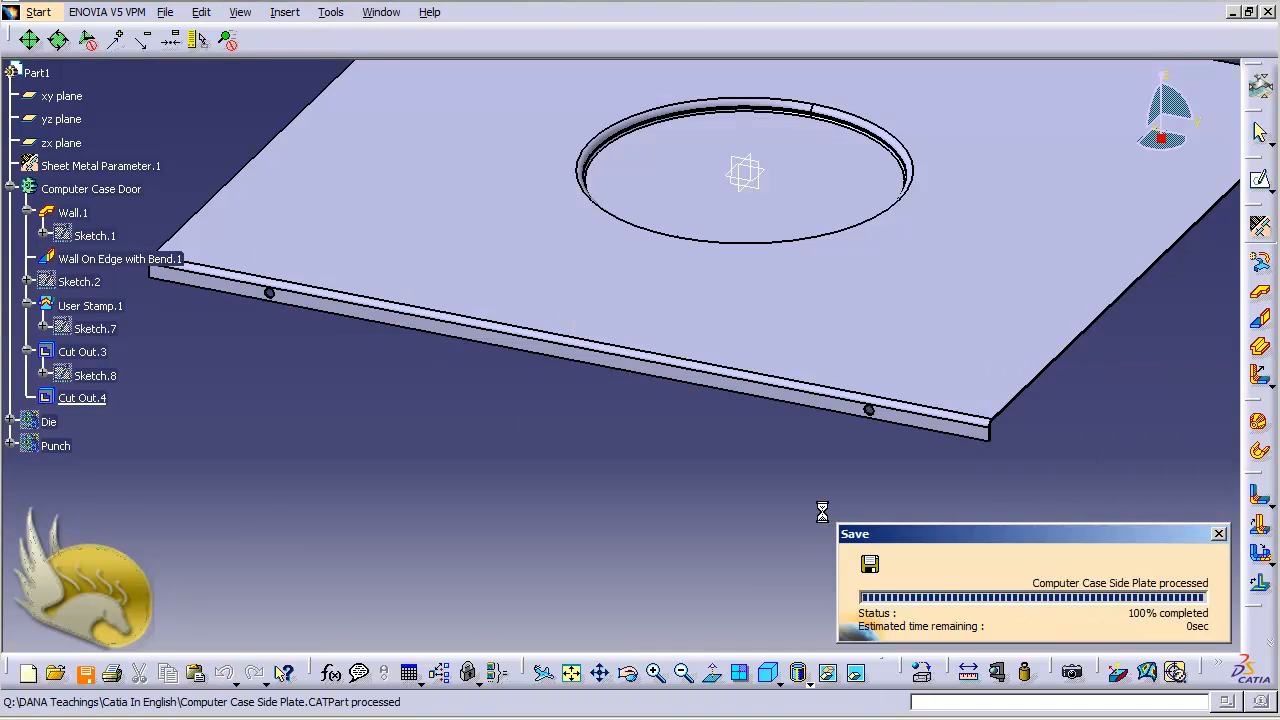
{"action": "left_click", "coordinate": [1270, 12]}
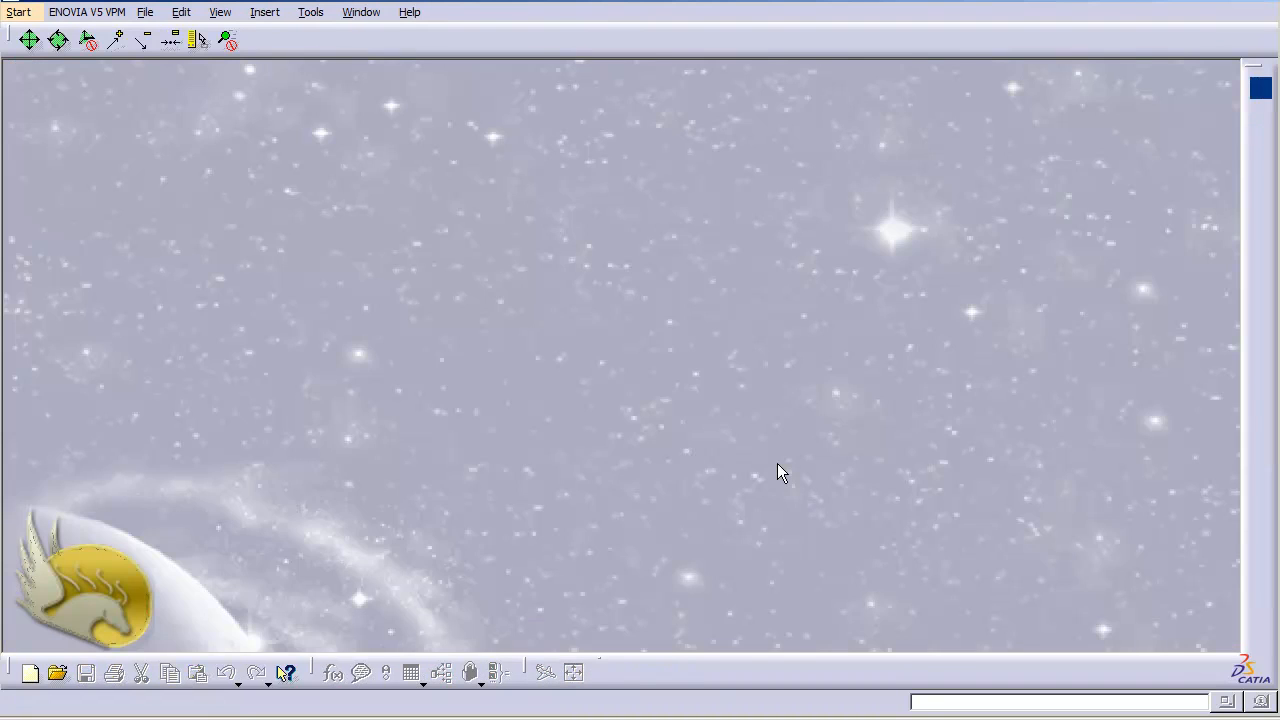
- Start a new product in the Assembly Design workbench
{"action": "left_click", "coordinate": [145, 12]}
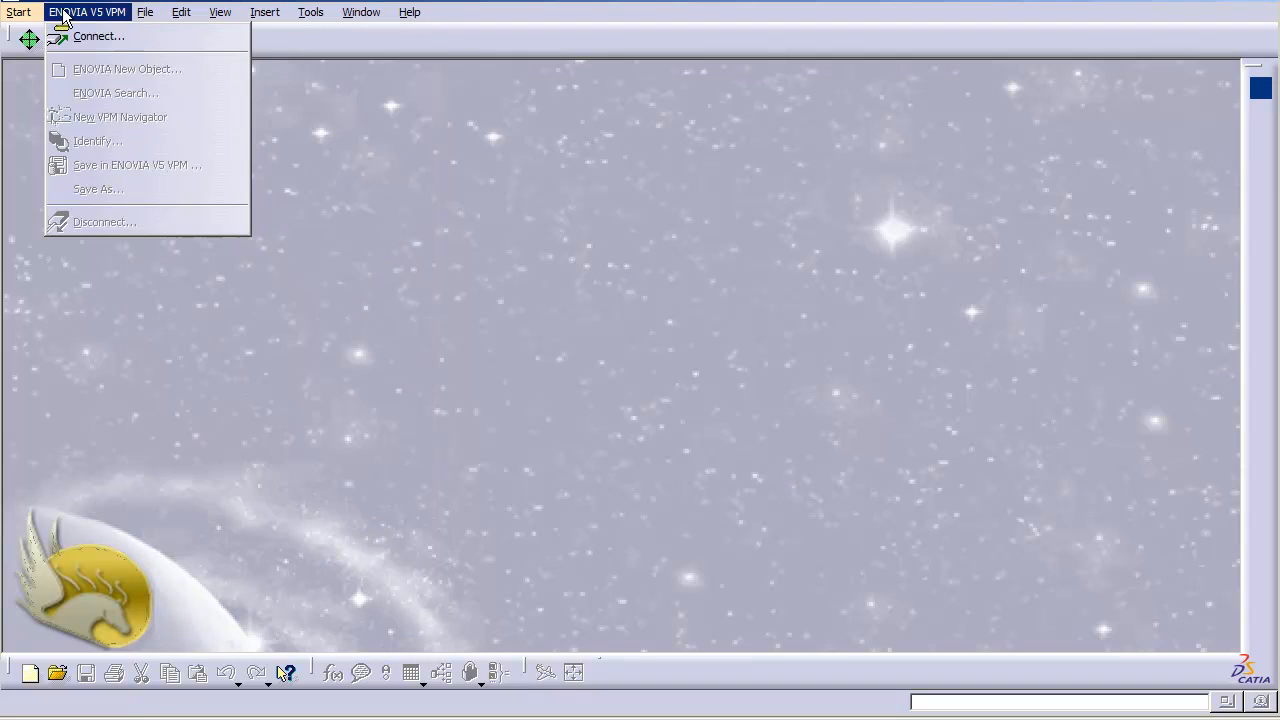
{"action": "mouse_move", "coordinate": [50, 16]}
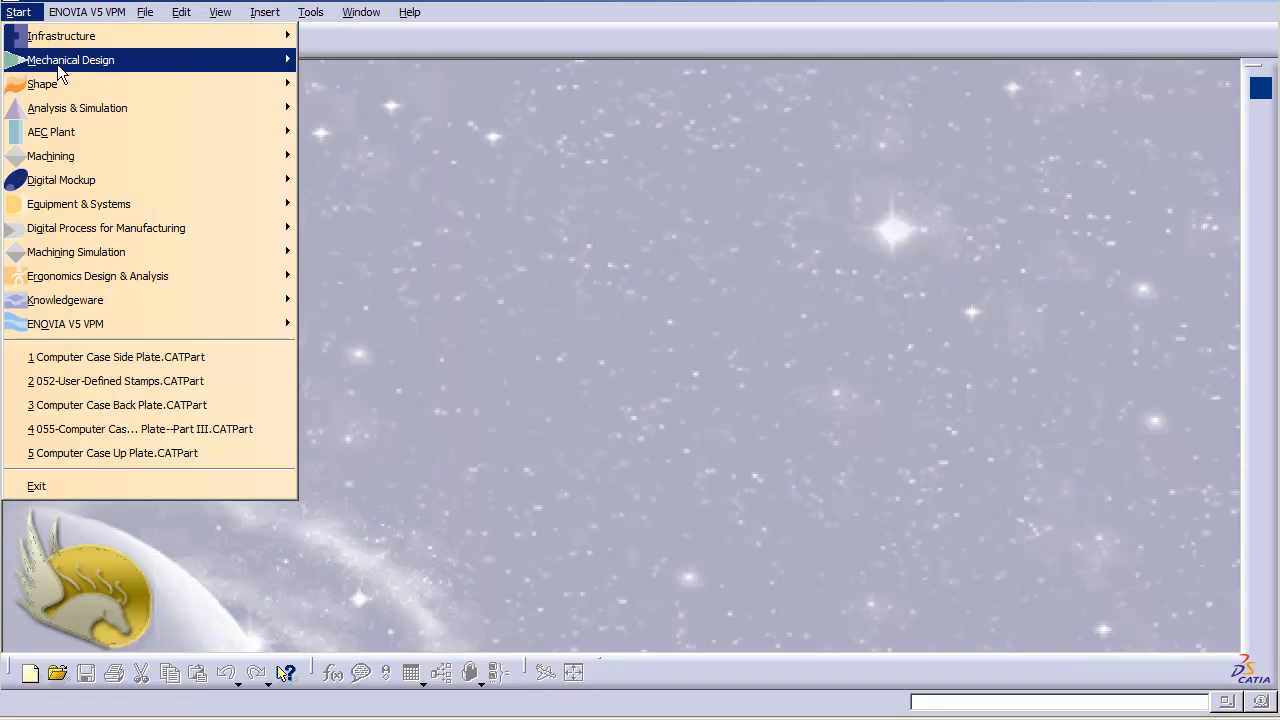
{"action": "mouse_move", "coordinate": [203, 60]}
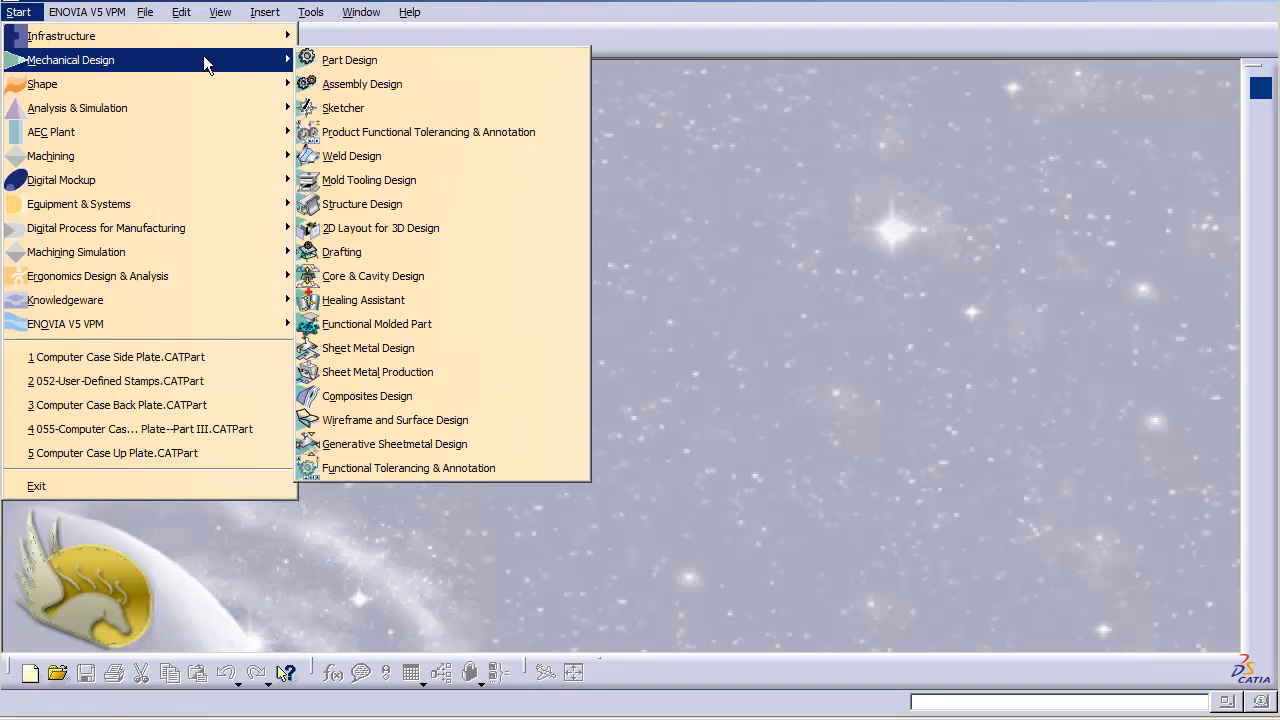
{"action": "left_click", "coordinate": [357, 90]}
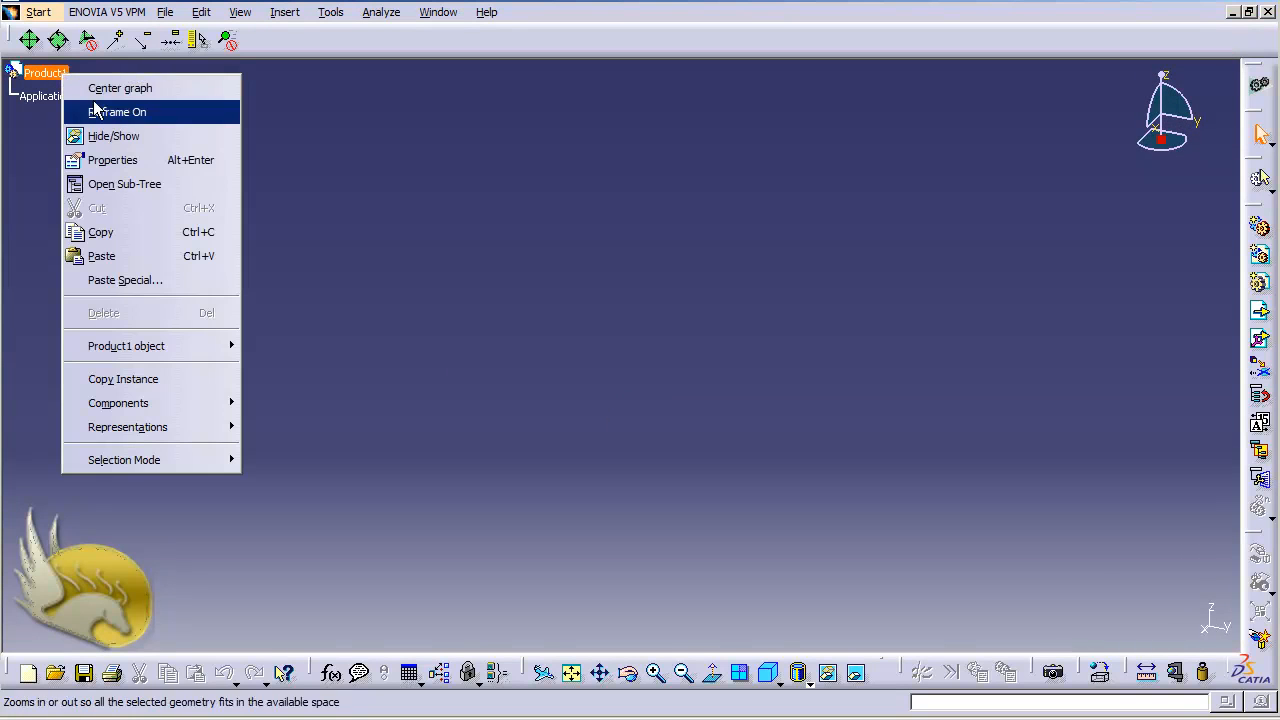
- Set the root product's part number to Computer Case in its properties
{"action": "left_click", "coordinate": [128, 161]}
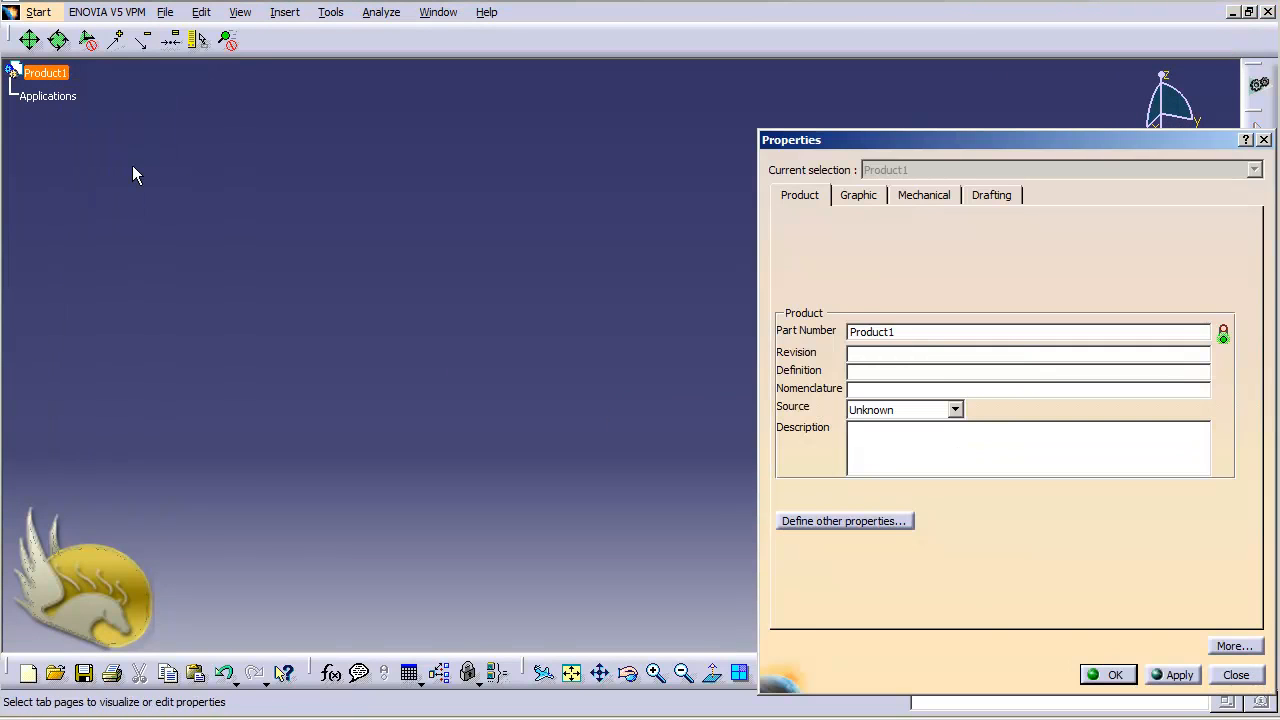
{"action": "key", "text": "Delete"}
{"action": "key", "text": "Delete"}
{"action": "key", "text": "Delete"}
{"action": "key", "text": "Return"}
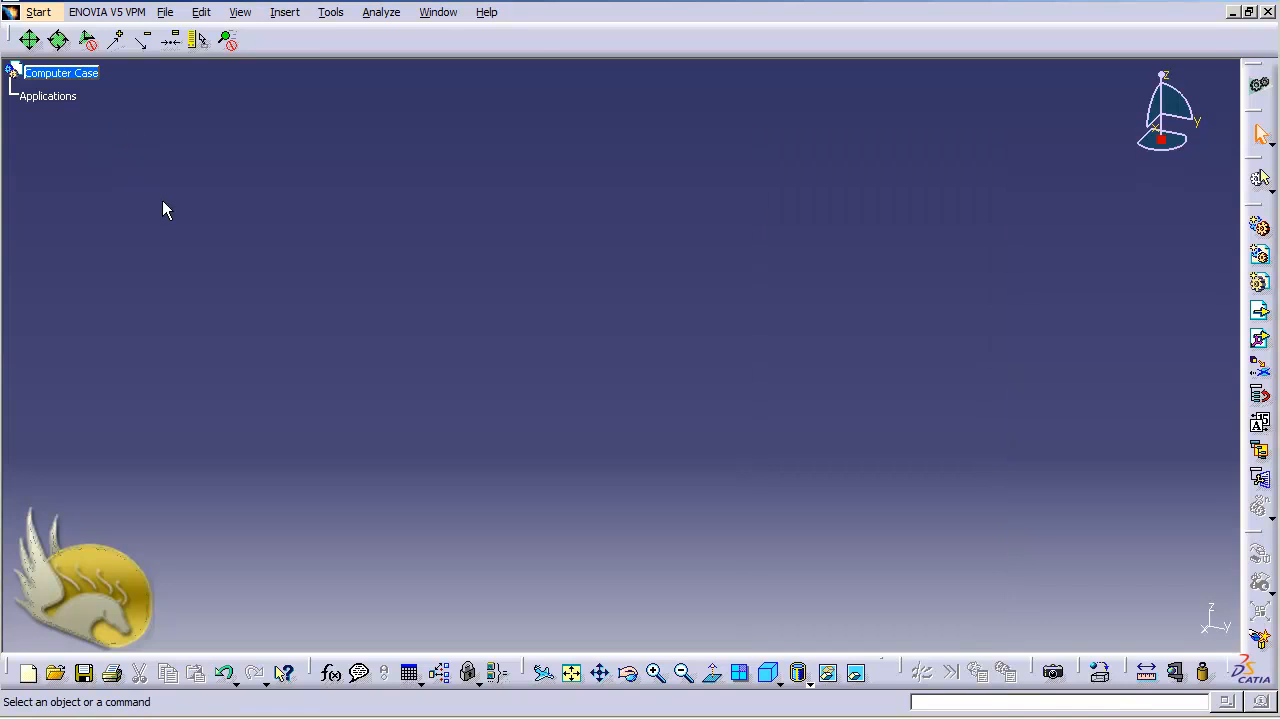
- Insert Computer Case Back Plate.CATPart as an existing component into the Computer Case product
{"action": "left_click", "coordinate": [282, 16]}
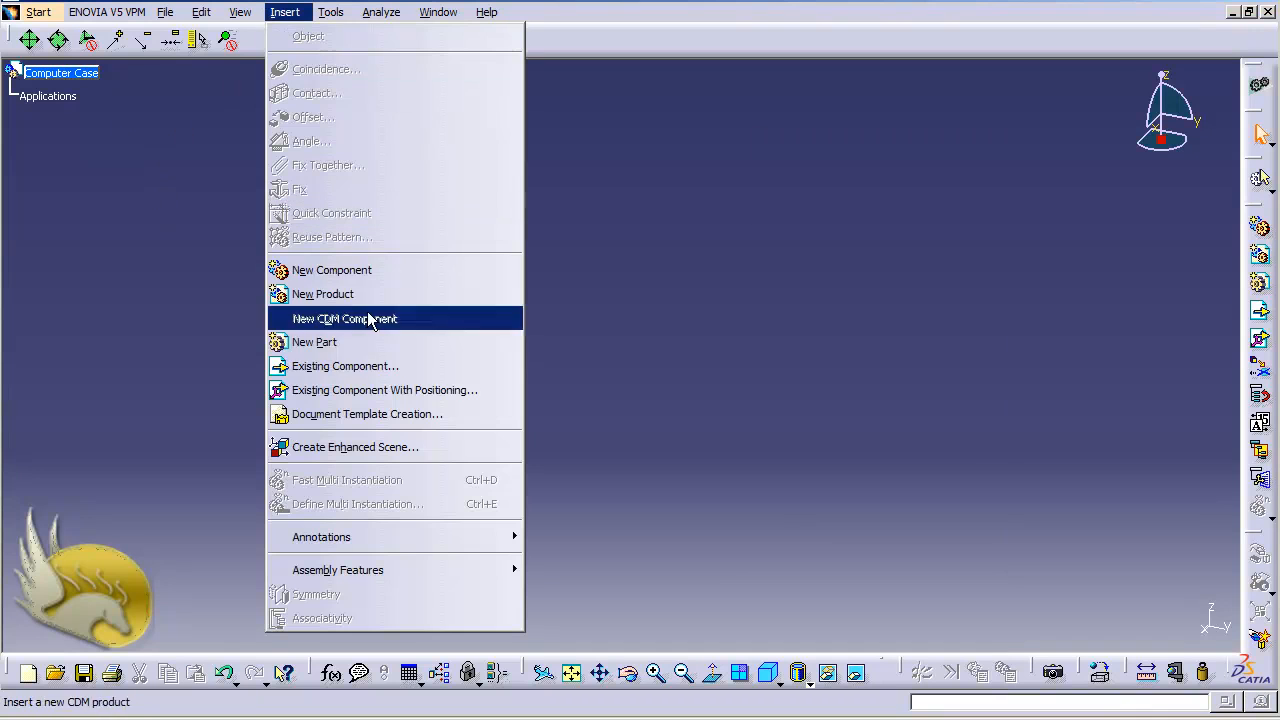
{"action": "left_click", "coordinate": [373, 367]}
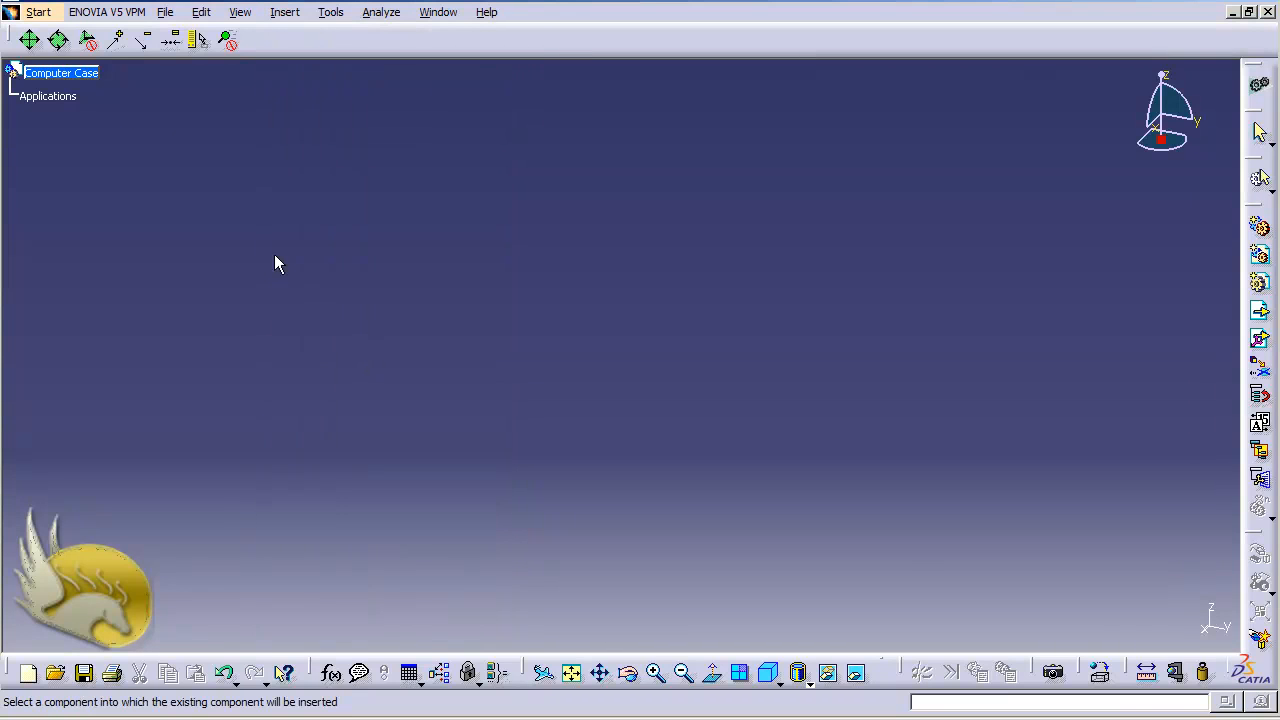
{"action": "left_click", "coordinate": [79, 80]}
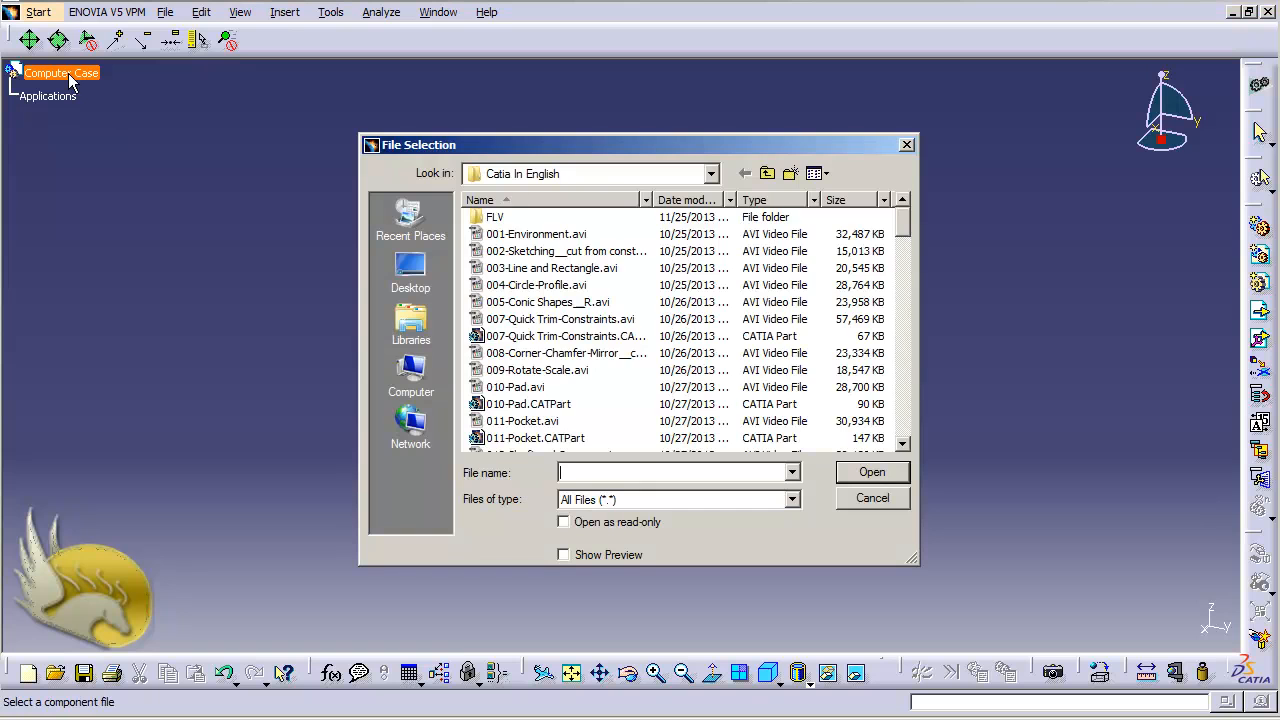
{"action": "left_click_drag", "start_coordinate": [903, 225], "coordinate": [903, 452]}
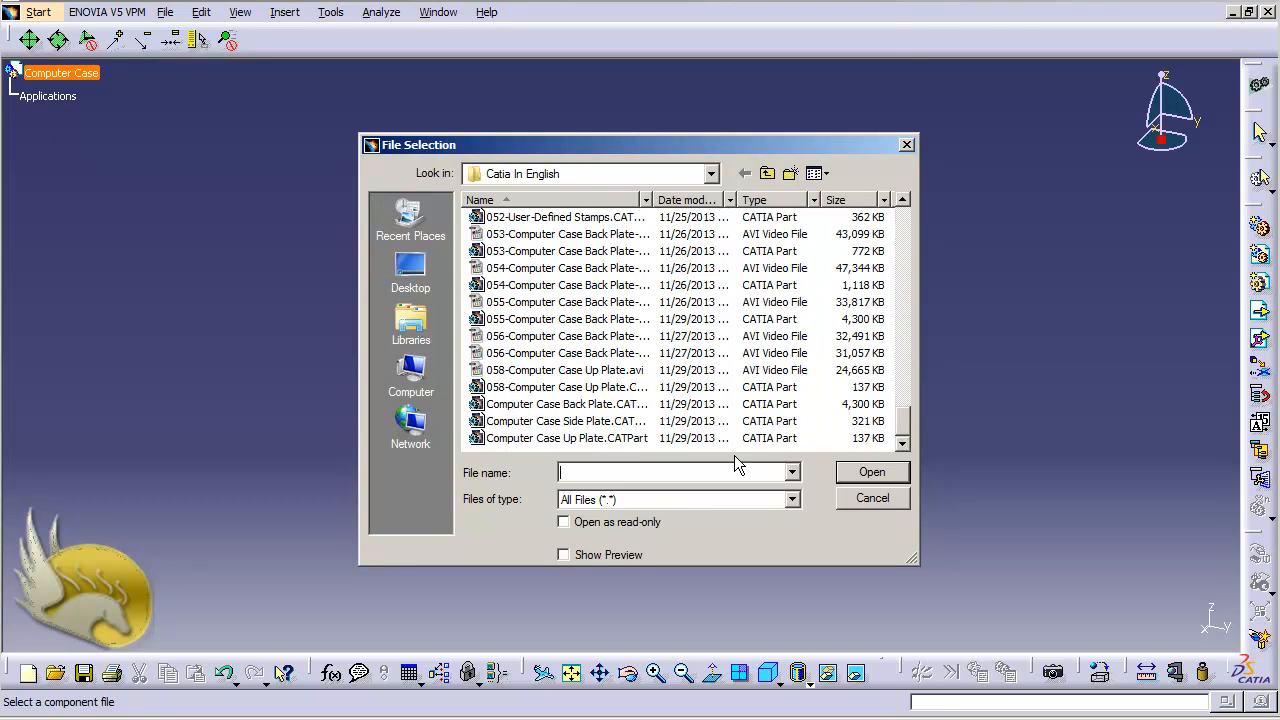
{"action": "double_click", "coordinate": [576, 405]}
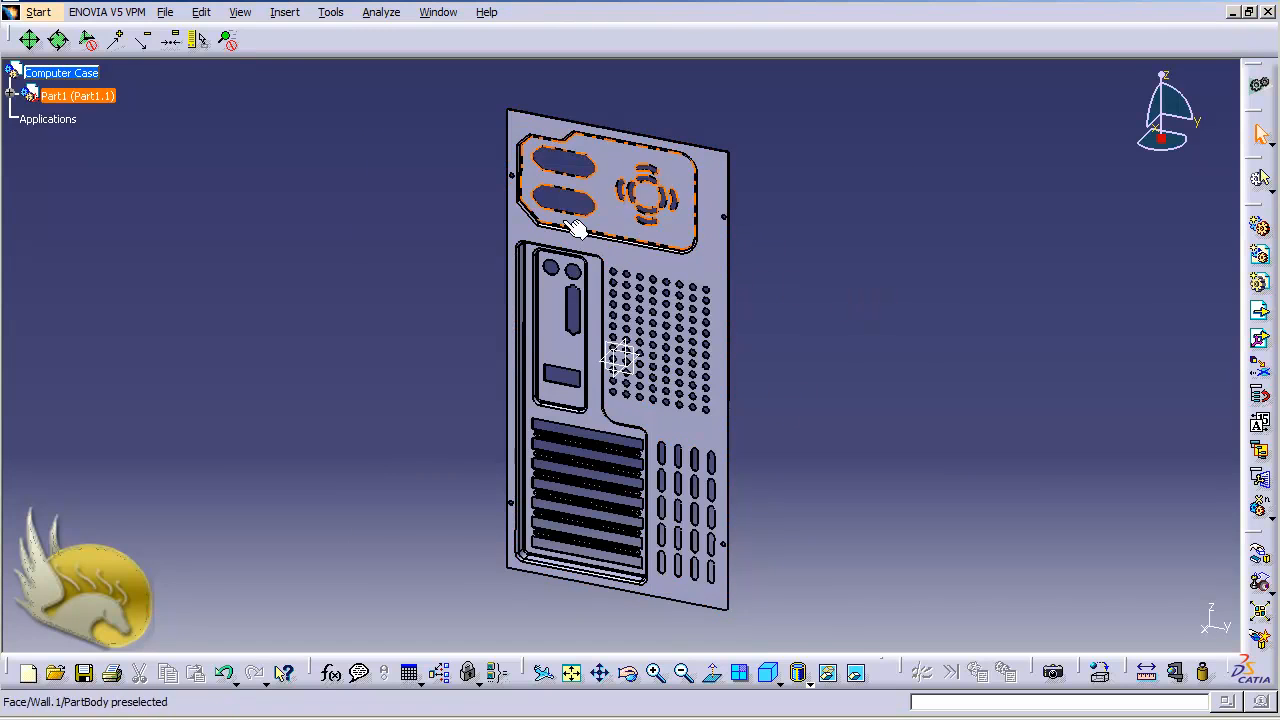
- Use Manipulate to move the back plate freehand along the coordinate axes and rotate it slightly around the Y axis
{"action": "left_click", "coordinate": [201, 12]}
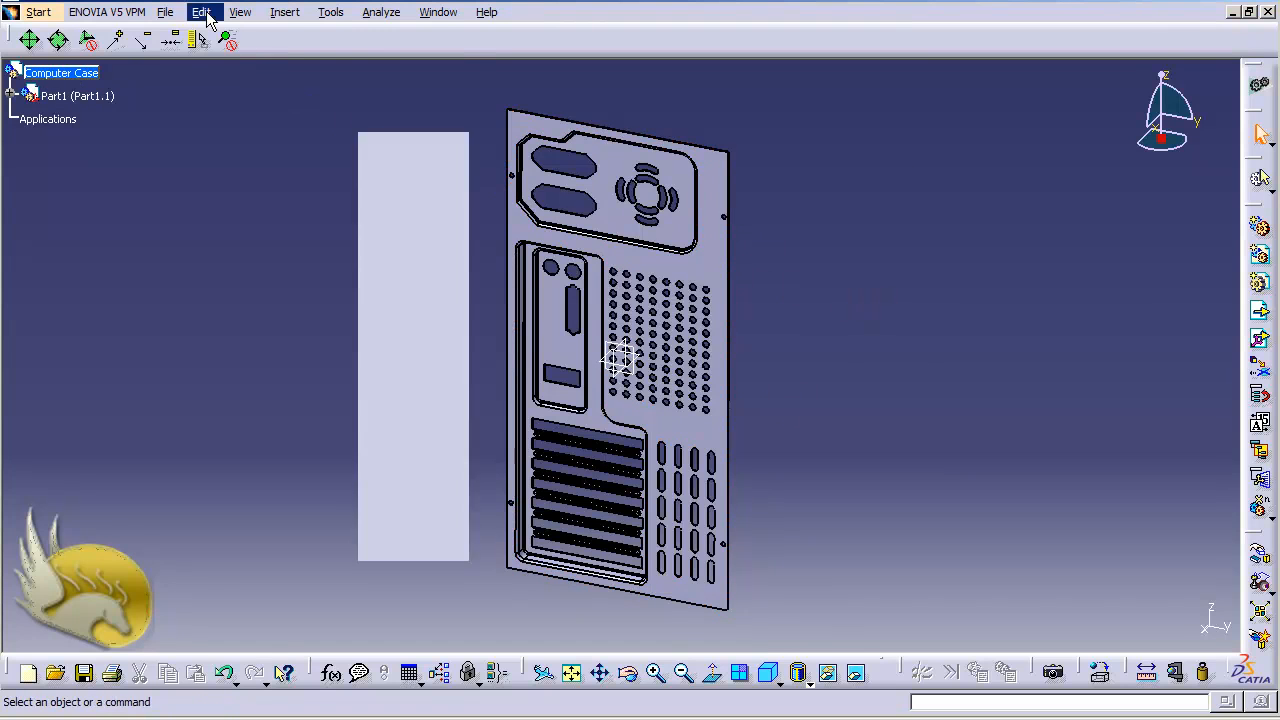
{"action": "mouse_move", "coordinate": [338, 238]}
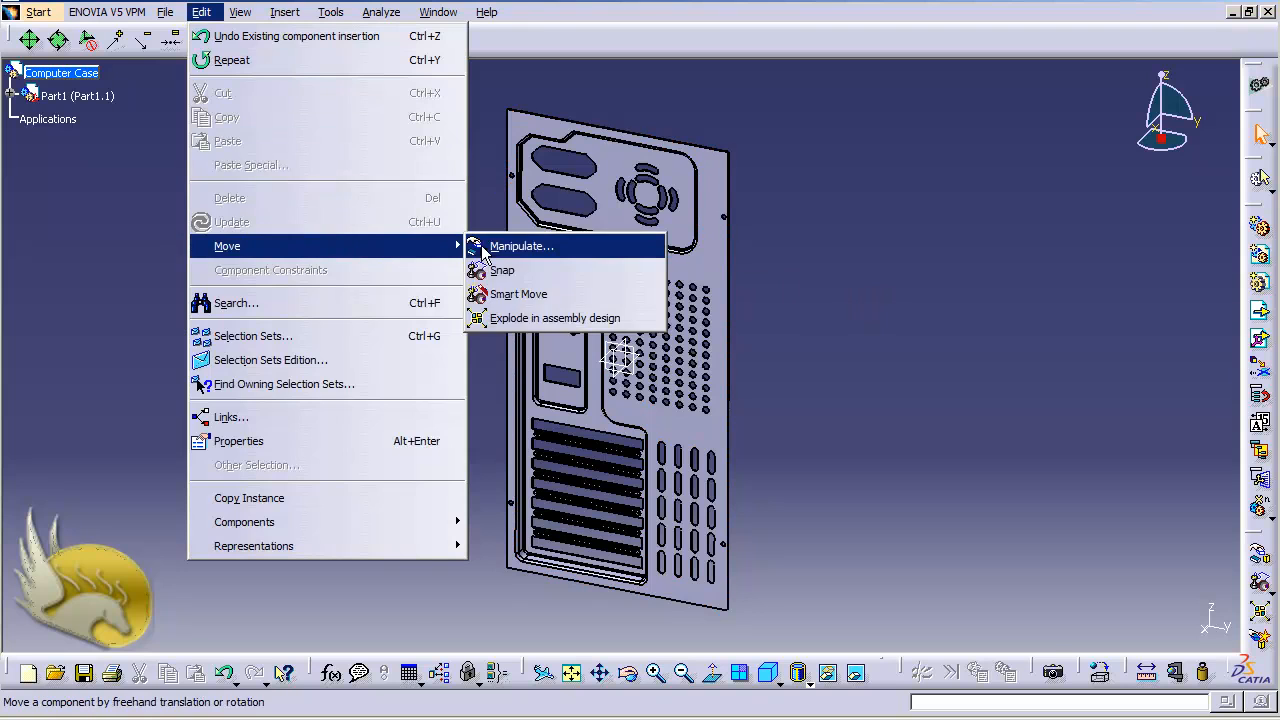
{"action": "left_click", "coordinate": [535, 246]}
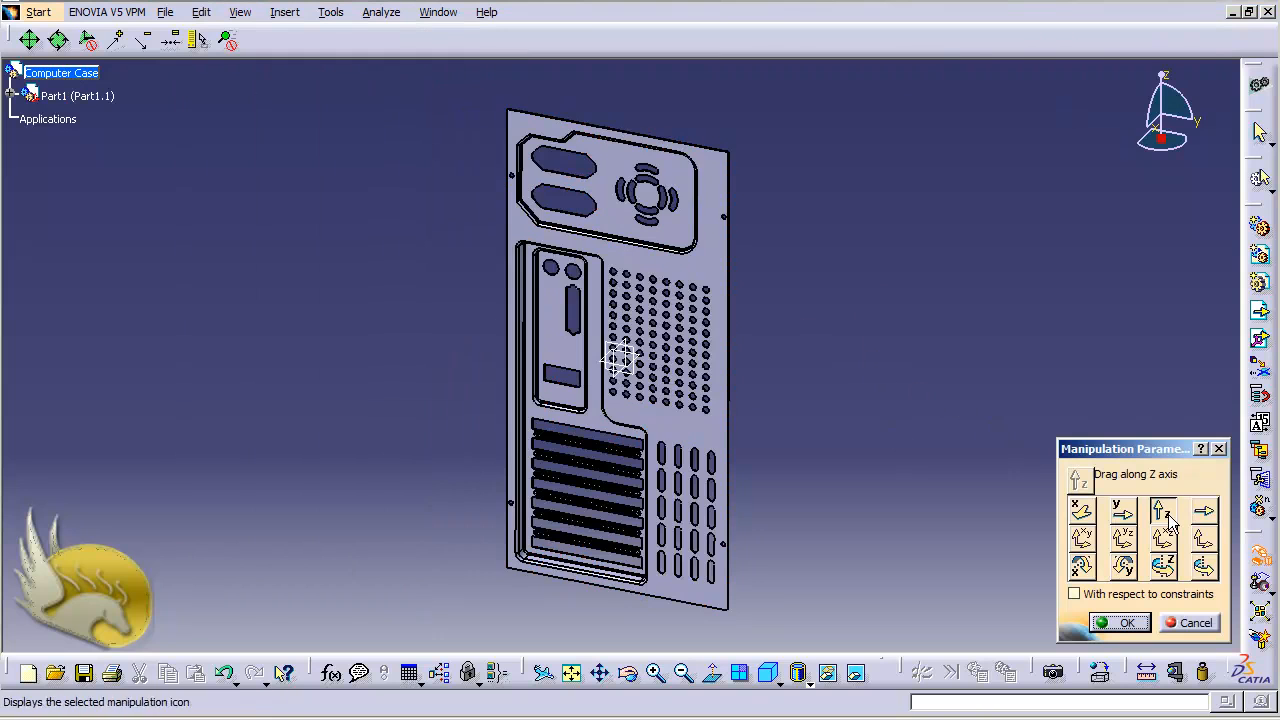
{"action": "left_click_drag", "start_coordinate": [667, 405], "coordinate": [712, 309]}
{"action": "left_click", "coordinate": [1081, 511]}
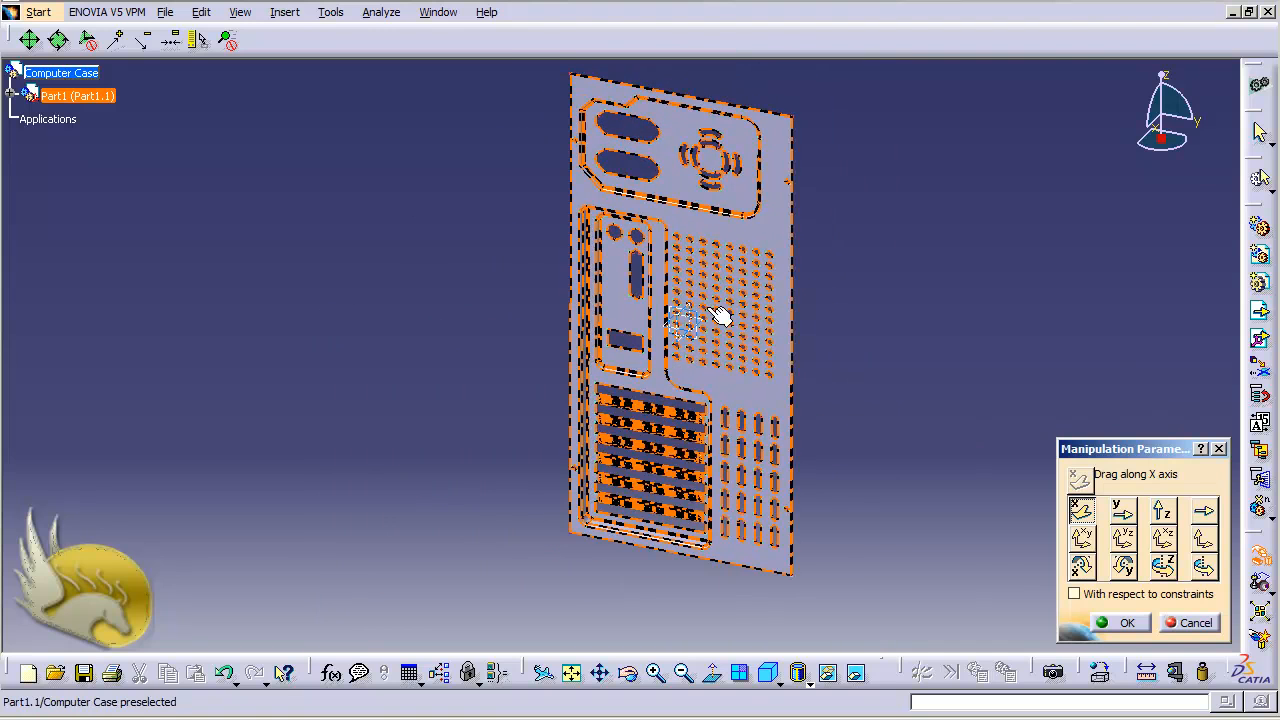
{"action": "left_click", "coordinate": [1123, 566]}
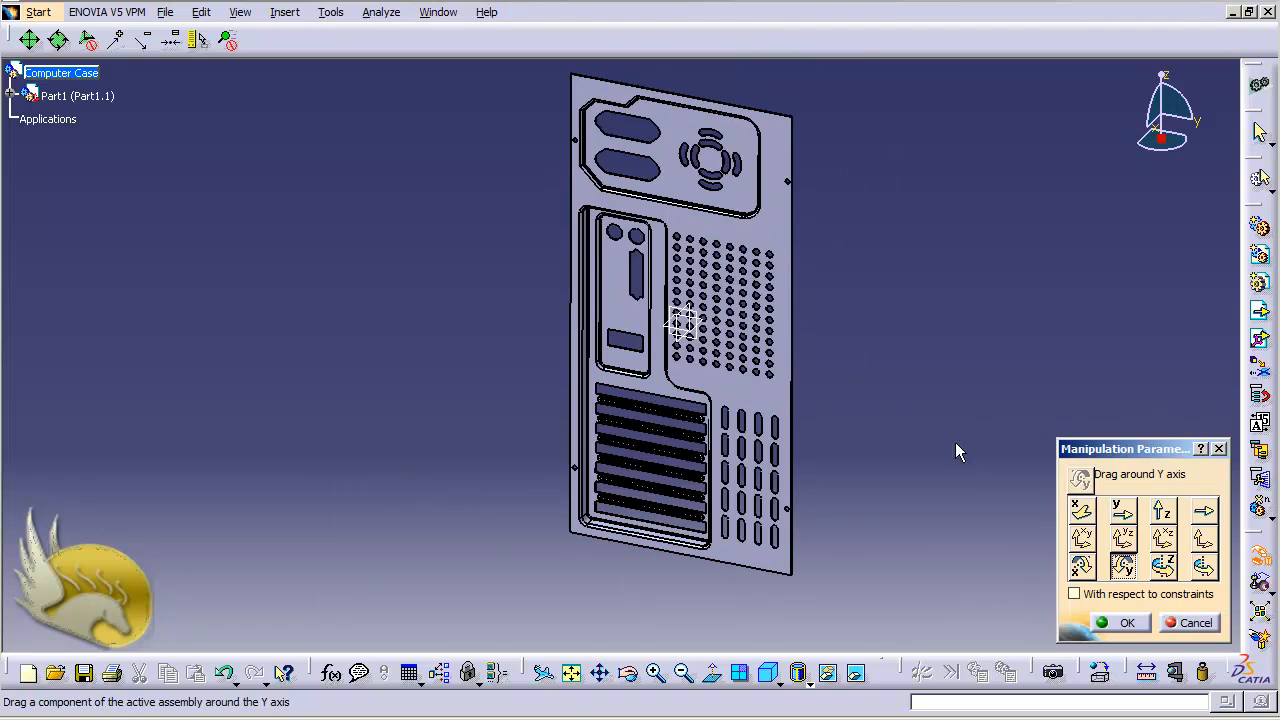
{"action": "mouse_move", "coordinate": [786, 251]}
{"action": "left_mouse_down"}
{"action": "mouse_move", "coordinate": [760, 220]}
{"action": "mouse_move", "coordinate": [808, 306]}
{"action": "mouse_move", "coordinate": [675, 478]}
{"action": "mouse_move", "coordinate": [700, 480]}
{"action": "mouse_move", "coordinate": [786, 397]}
{"action": "mouse_move", "coordinate": [780, 289]}
{"action": "mouse_move", "coordinate": [703, 209]}
{"action": "mouse_move", "coordinate": [766, 237]}
{"action": "left_mouse_up"}
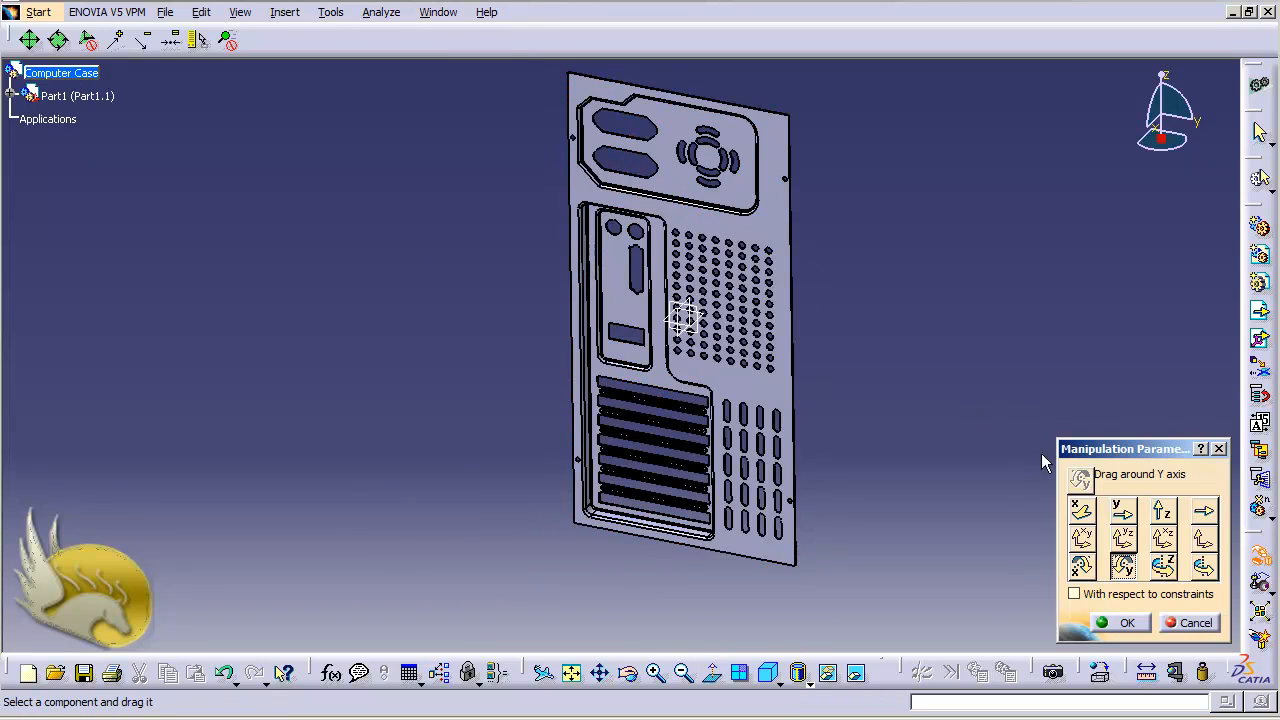
- Rotate the back plate freehand around the axis of the small screw hole near its upper edge corner
{"action": "left_click", "coordinate": [1205, 568]}
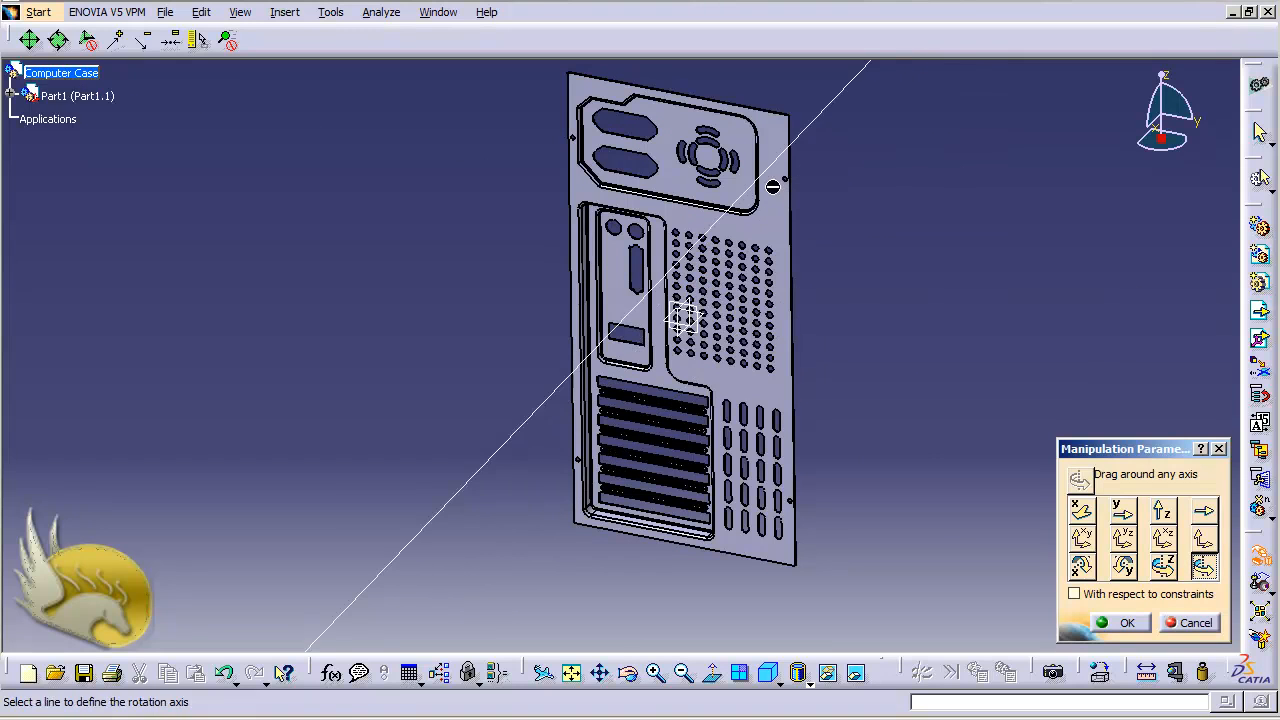
{"action": "left_click", "coordinate": [787, 183]}
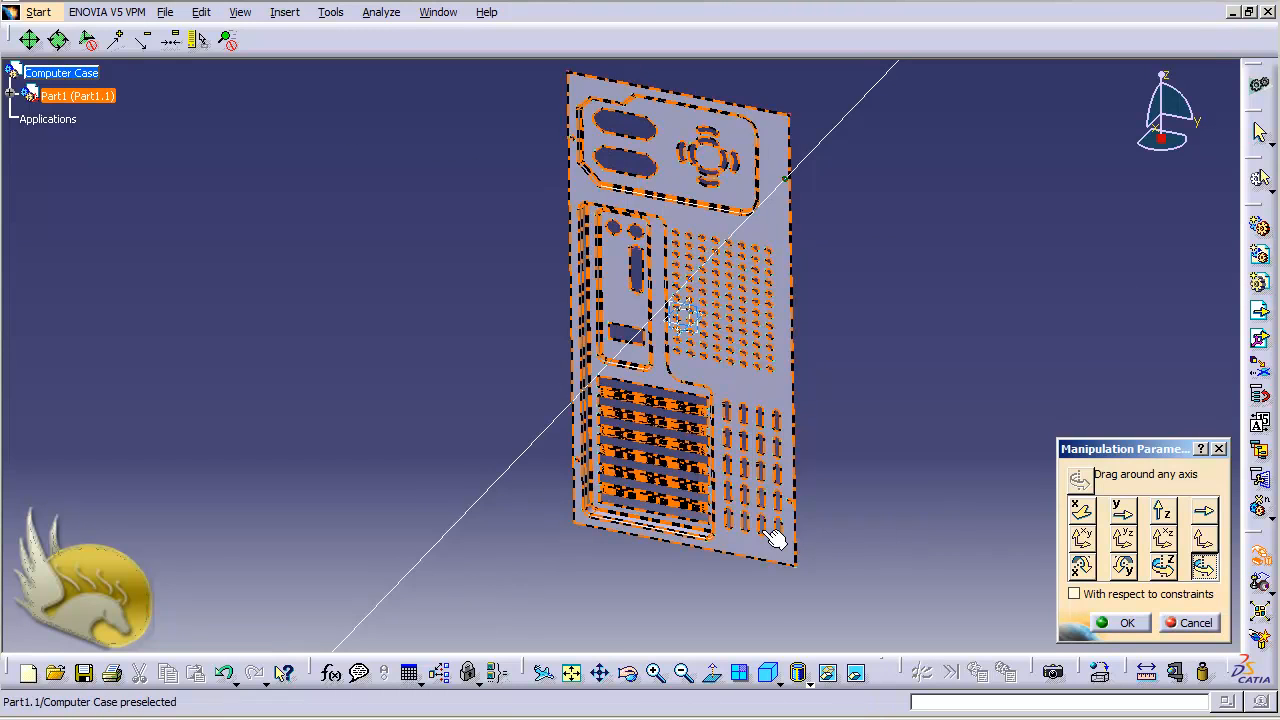
{"action": "left_click_drag", "start_coordinate": [777, 534], "coordinate": [860, 528]}
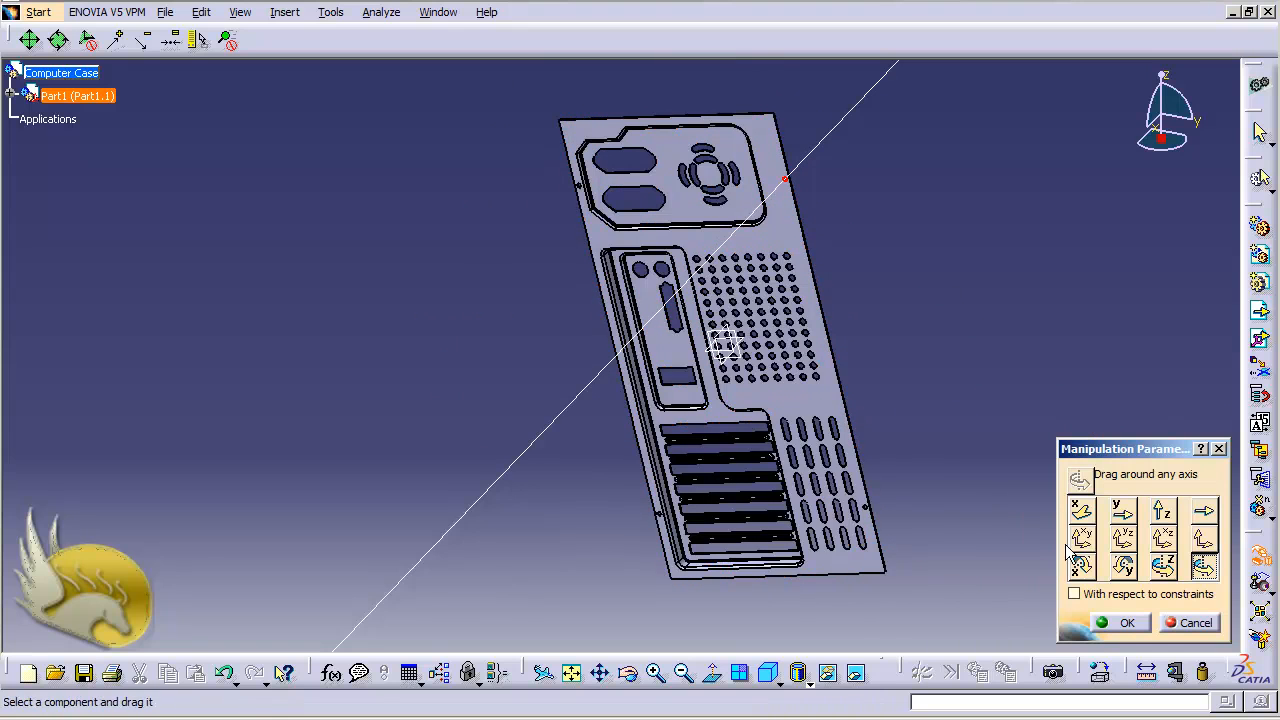
- Cancel the back plate's manipulation and apply a Fix constraint to the back plate
{"action": "left_click", "coordinate": [1192, 623]}
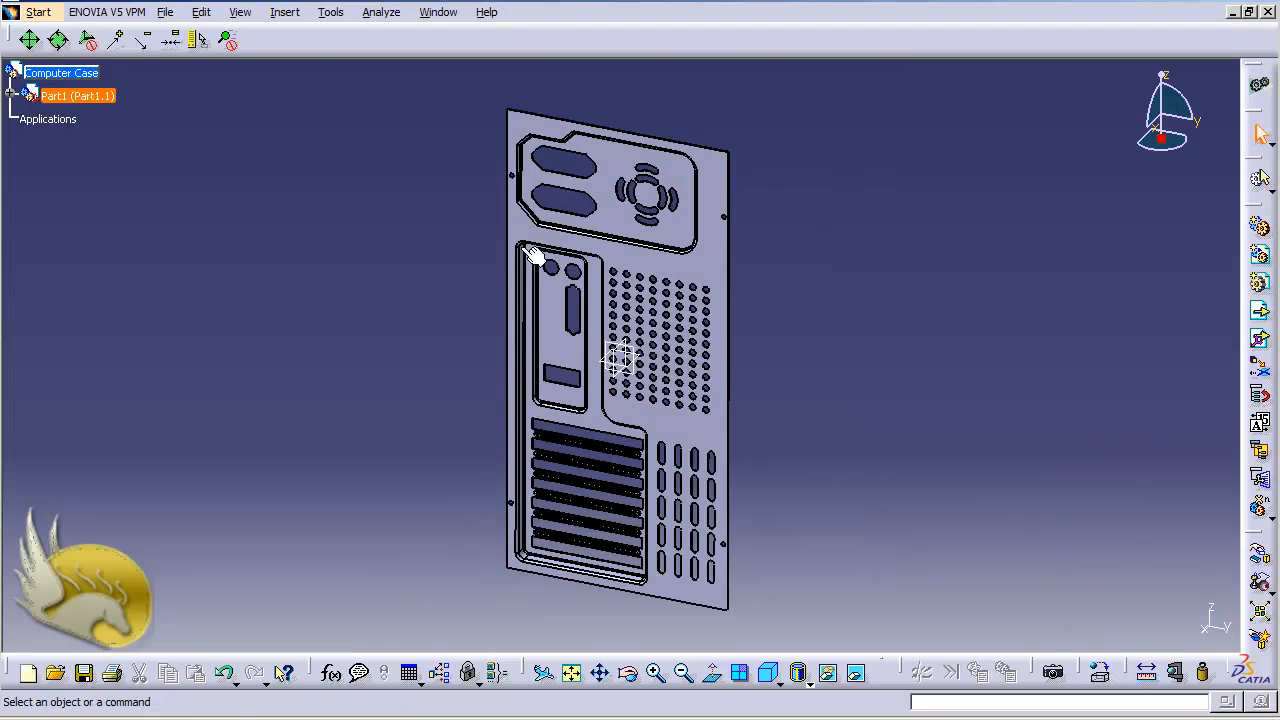
{"action": "left_click", "coordinate": [288, 14]}
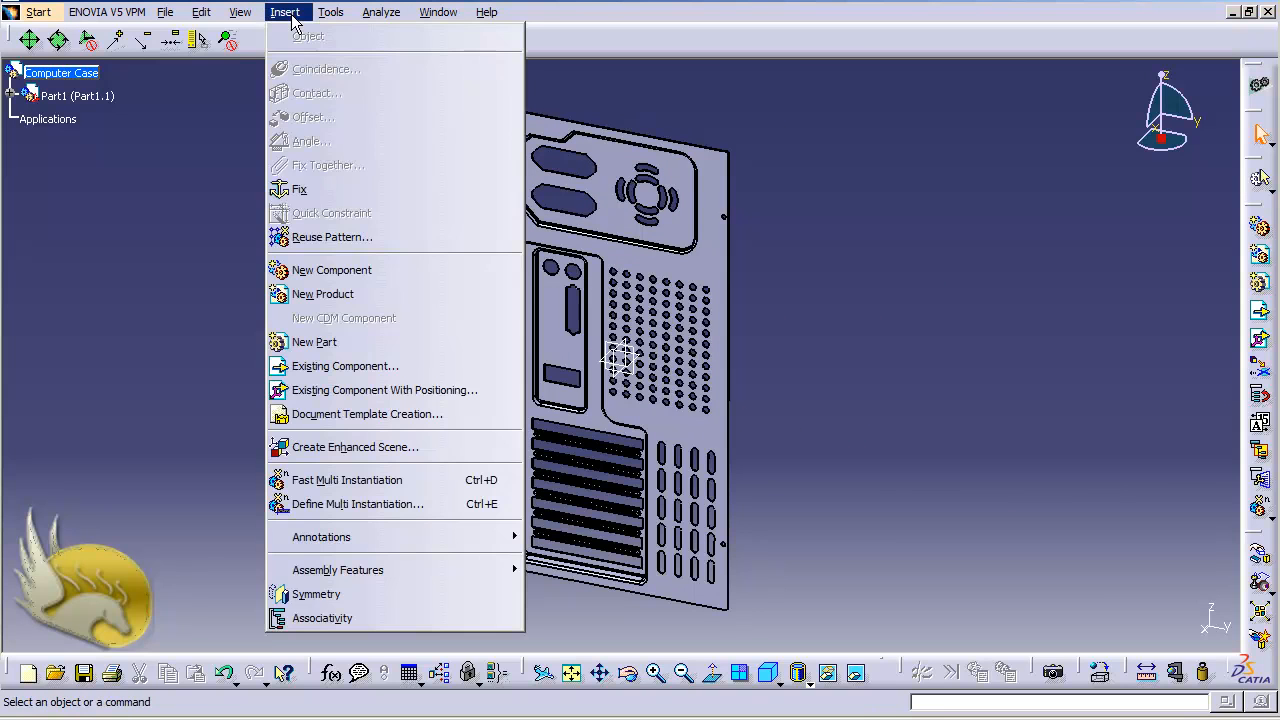
{"action": "left_click", "coordinate": [312, 186]}
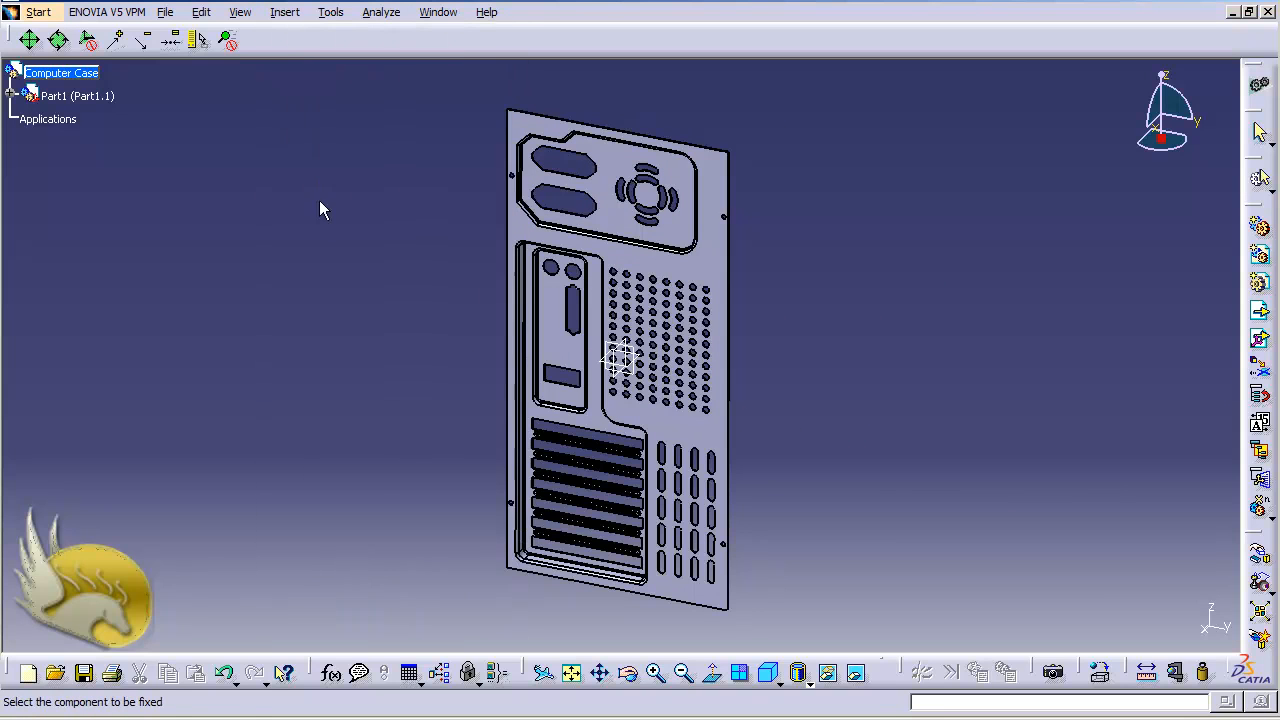
{"action": "left_click", "coordinate": [646, 266]}
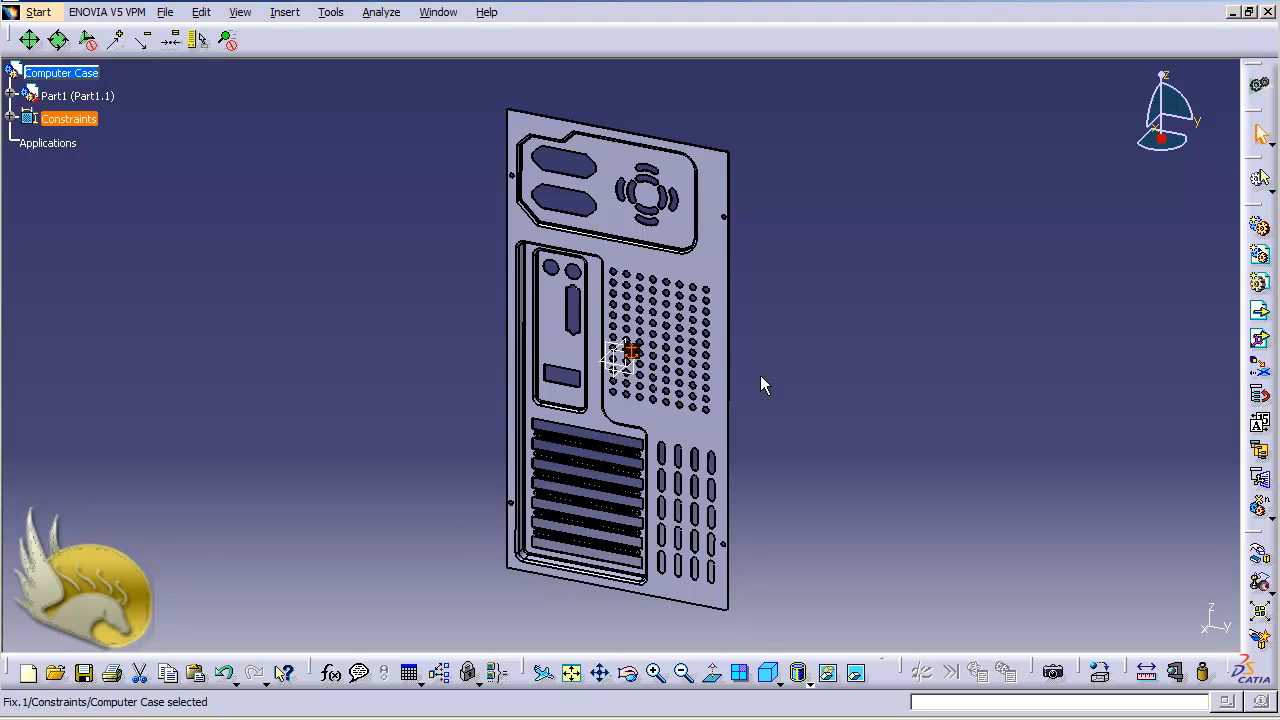
{"action": "left_click", "coordinate": [828, 372]}
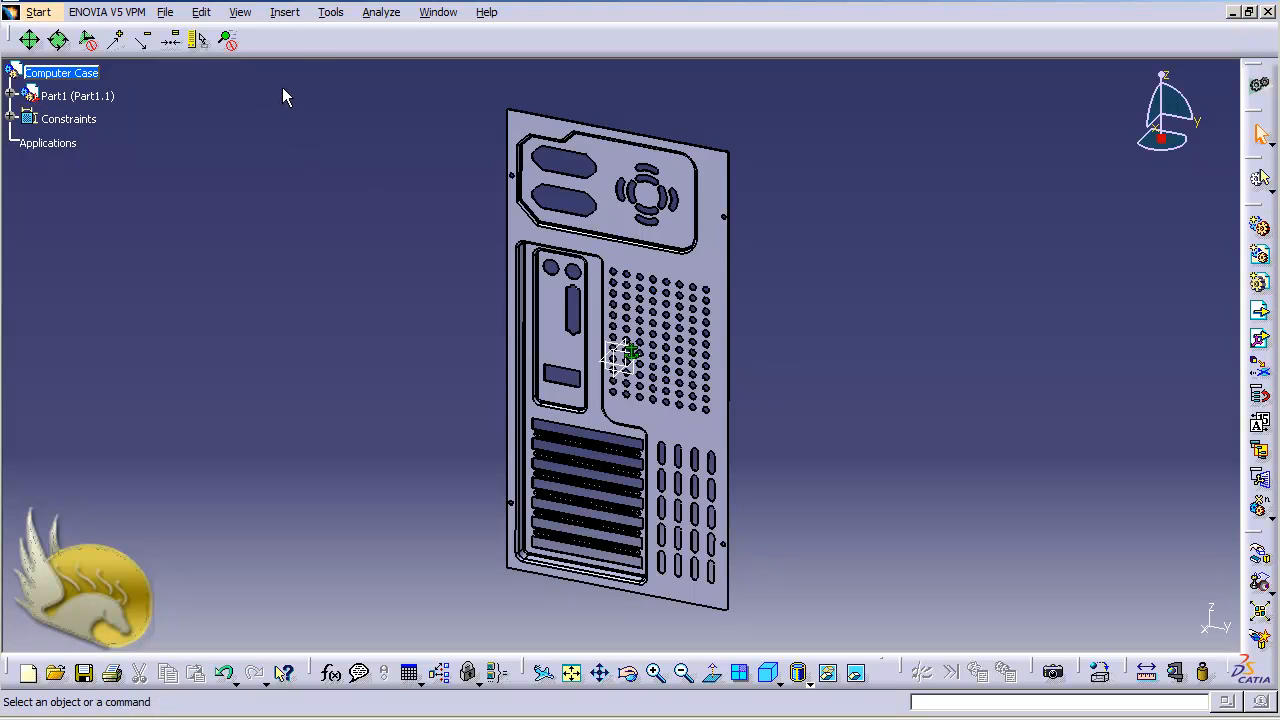
- Insert Computer Case Side Plate.CATPart as an existing component into the Computer Case product
{"action": "left_click", "coordinate": [284, 13]}
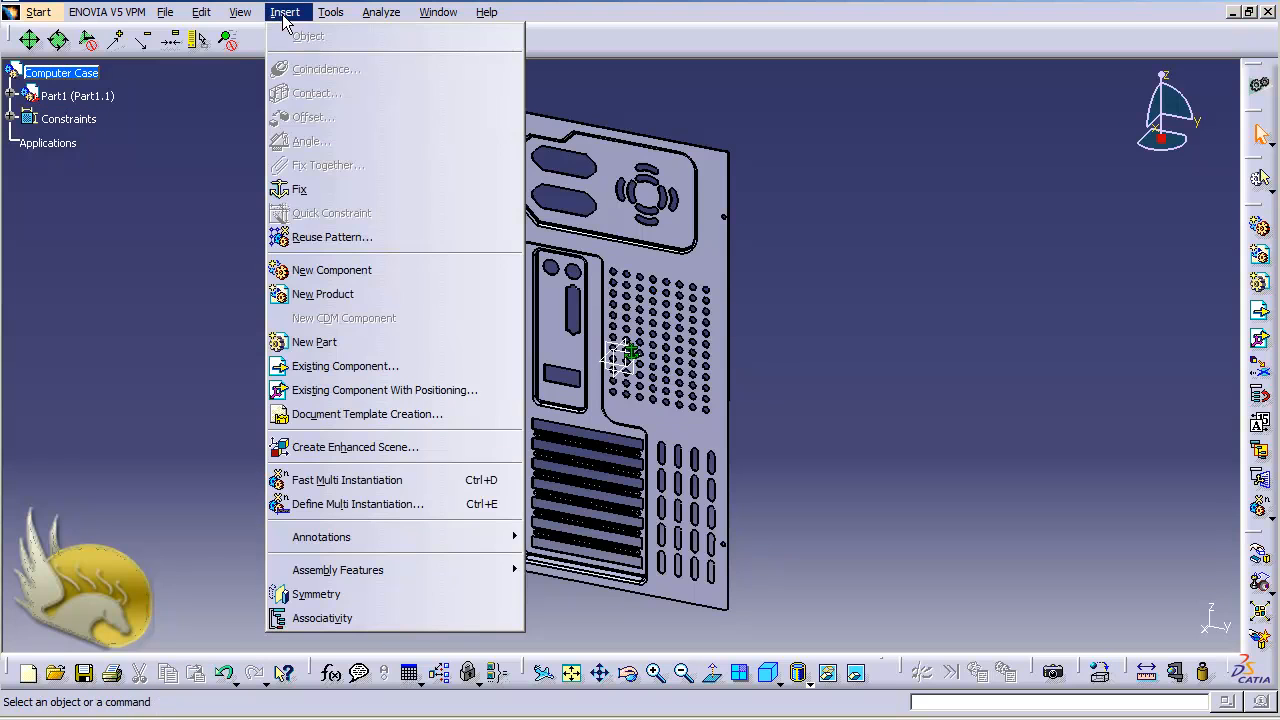
{"action": "left_click", "coordinate": [345, 366]}
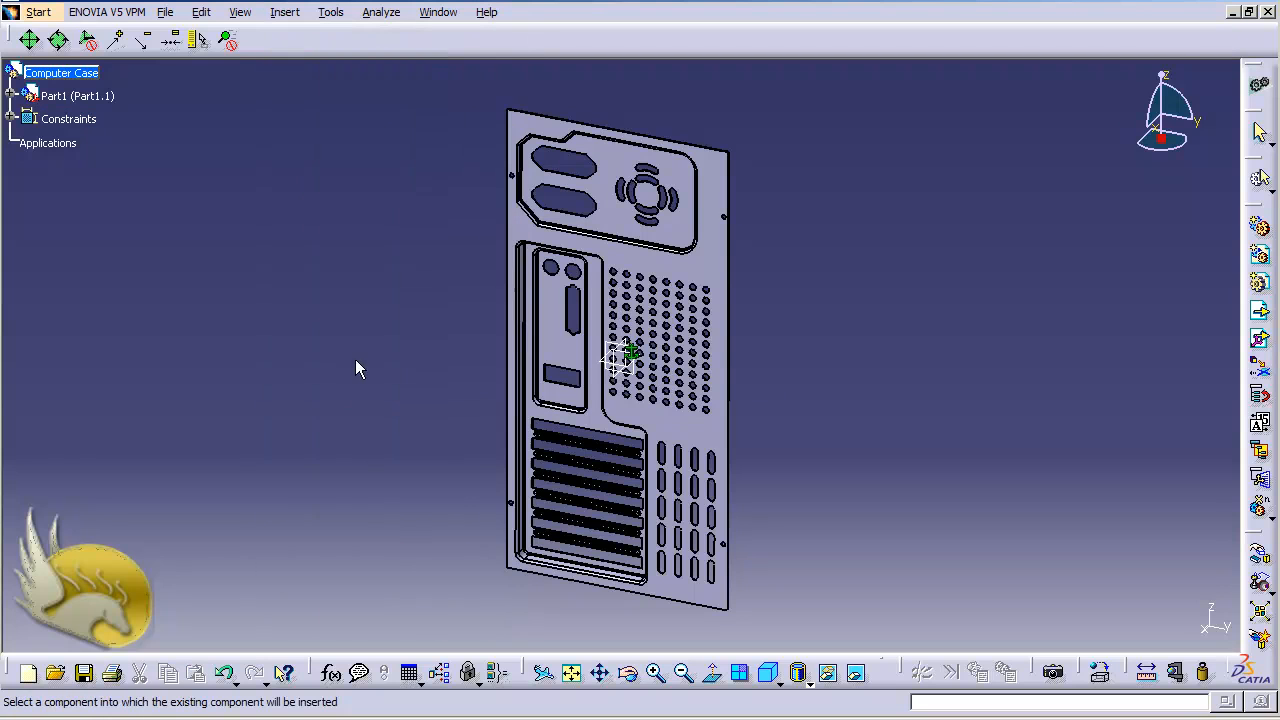
{"action": "left_click", "coordinate": [92, 78]}
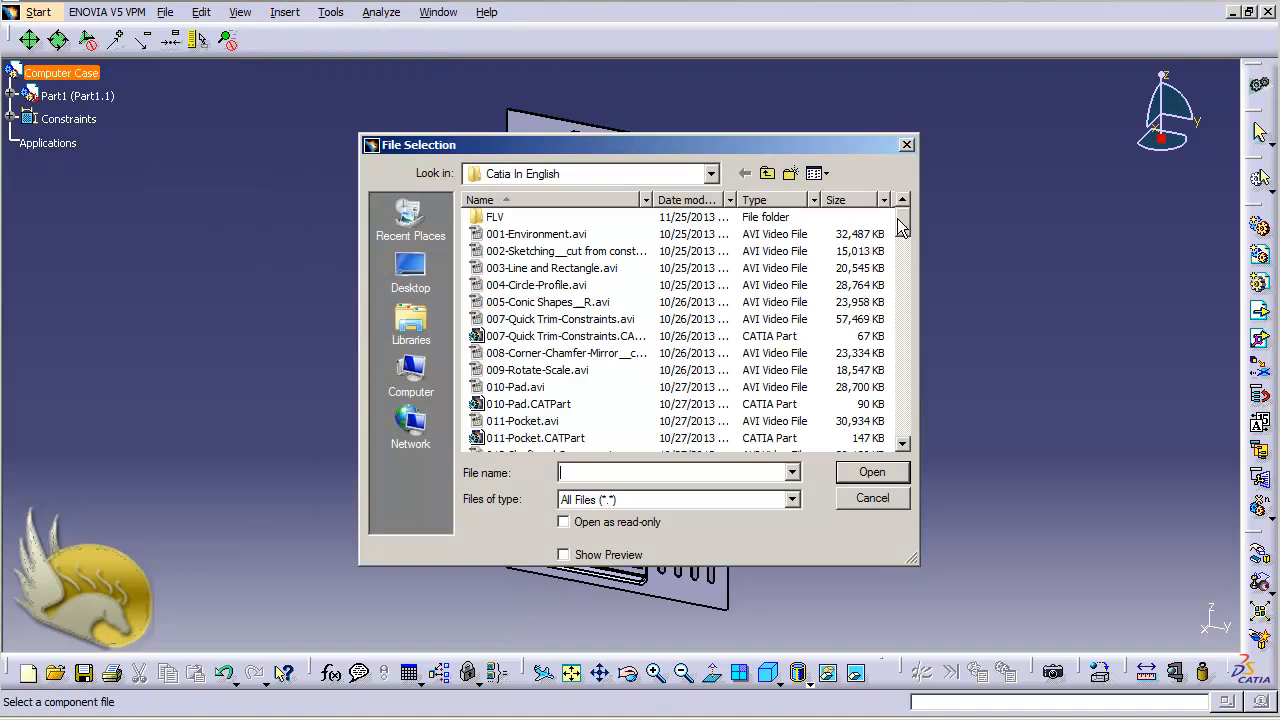
{"action": "left_click_drag", "start_coordinate": [903, 228], "coordinate": [918, 440]}
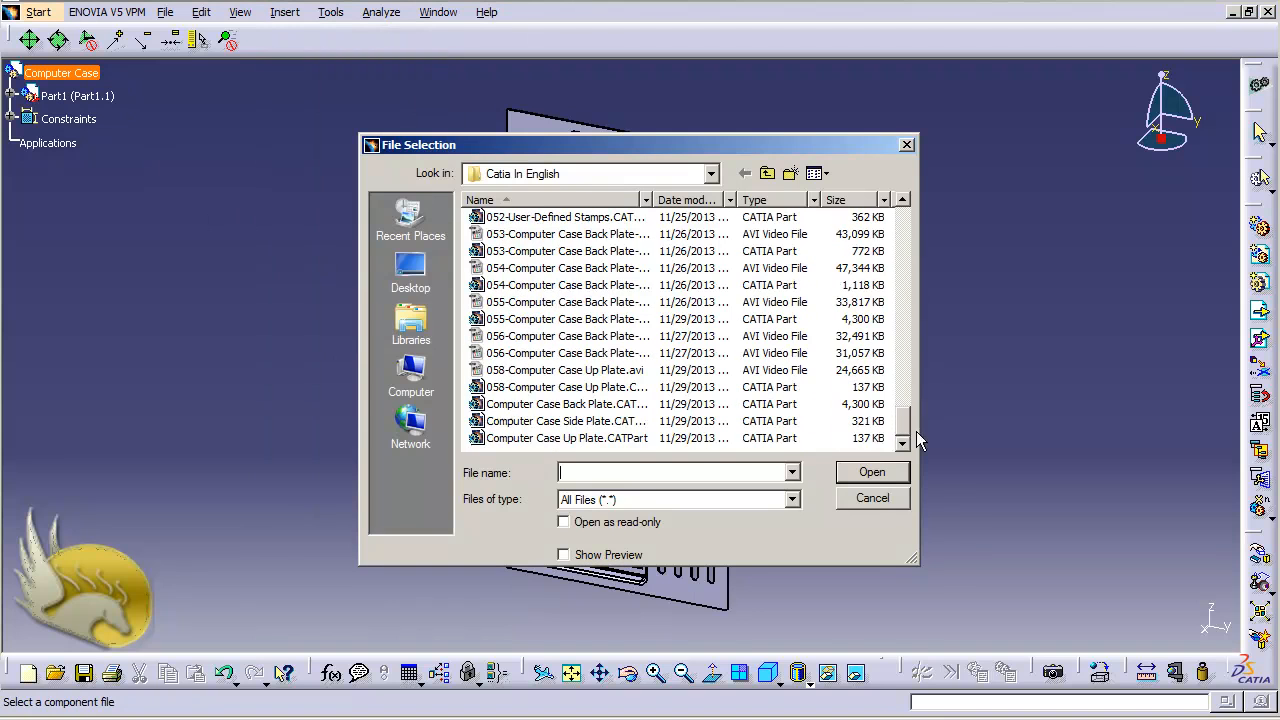
{"action": "left_click", "coordinate": [575, 423]}
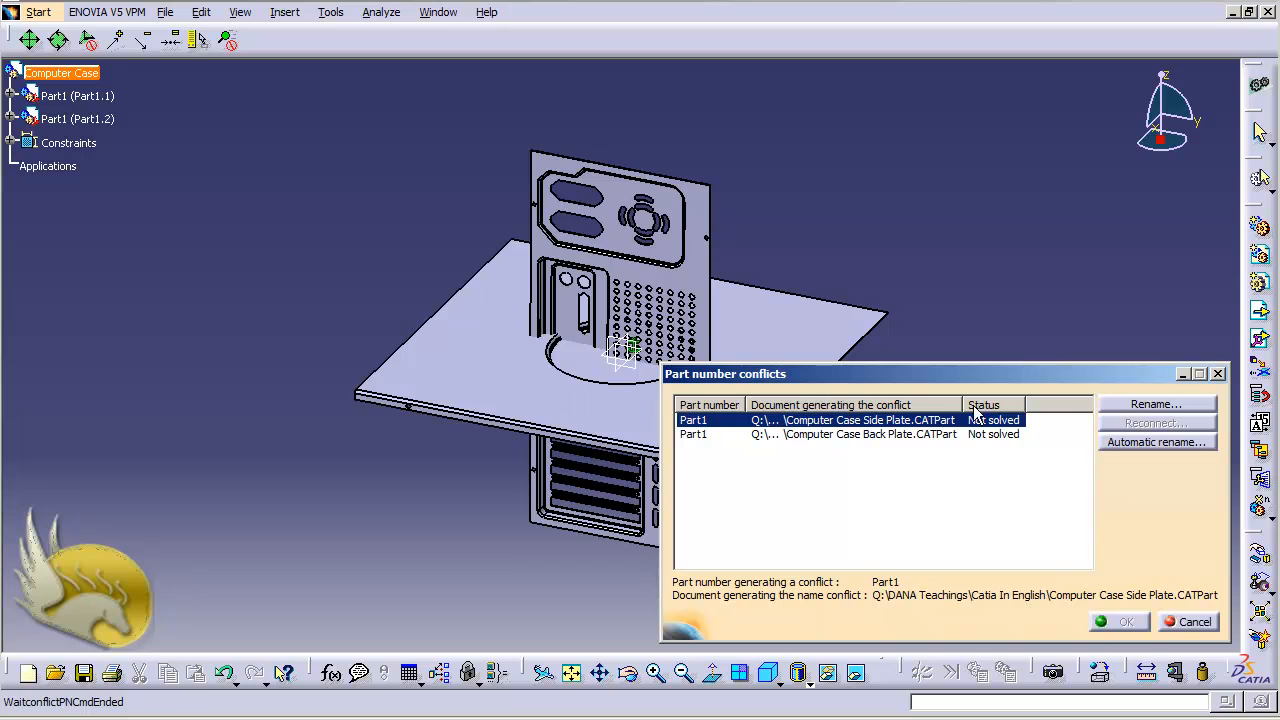
- Resolve the part number conflict by renaming the side plate's part number to Part2
{"action": "left_click", "coordinate": [1104, 405]}
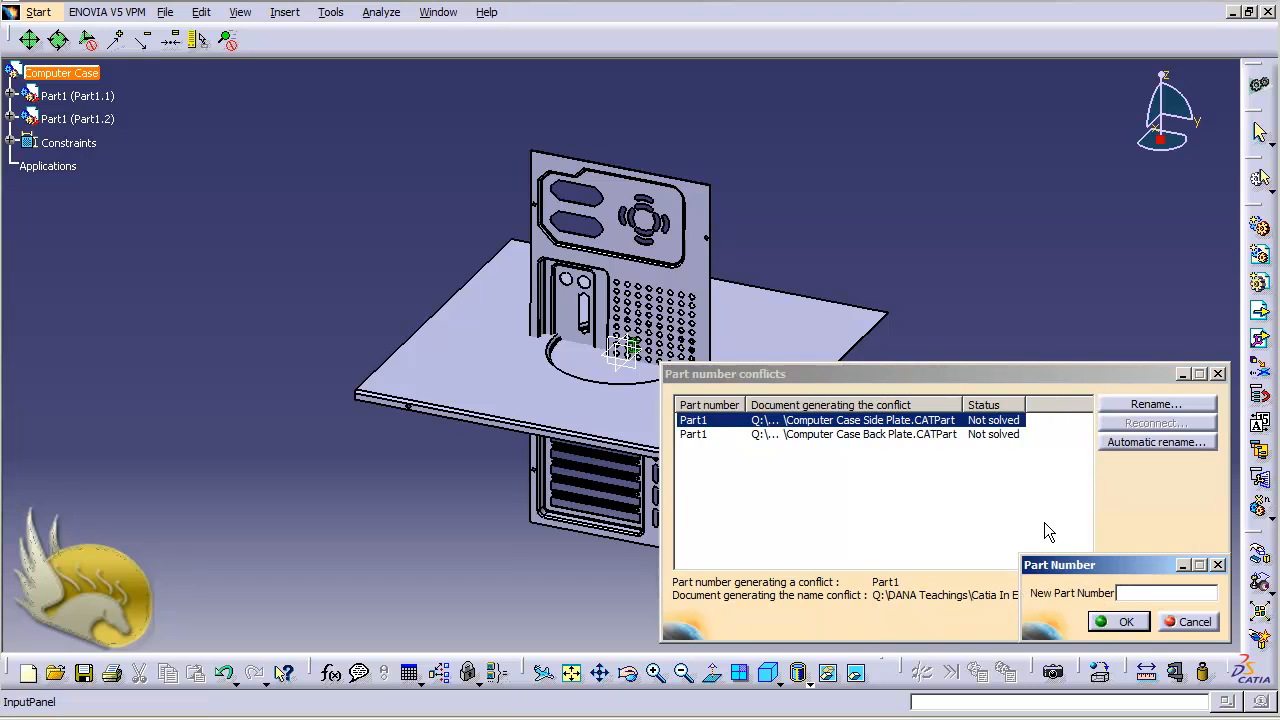
{"action": "type", "text": "Part2"}
{"action": "key", "text": "Return"}
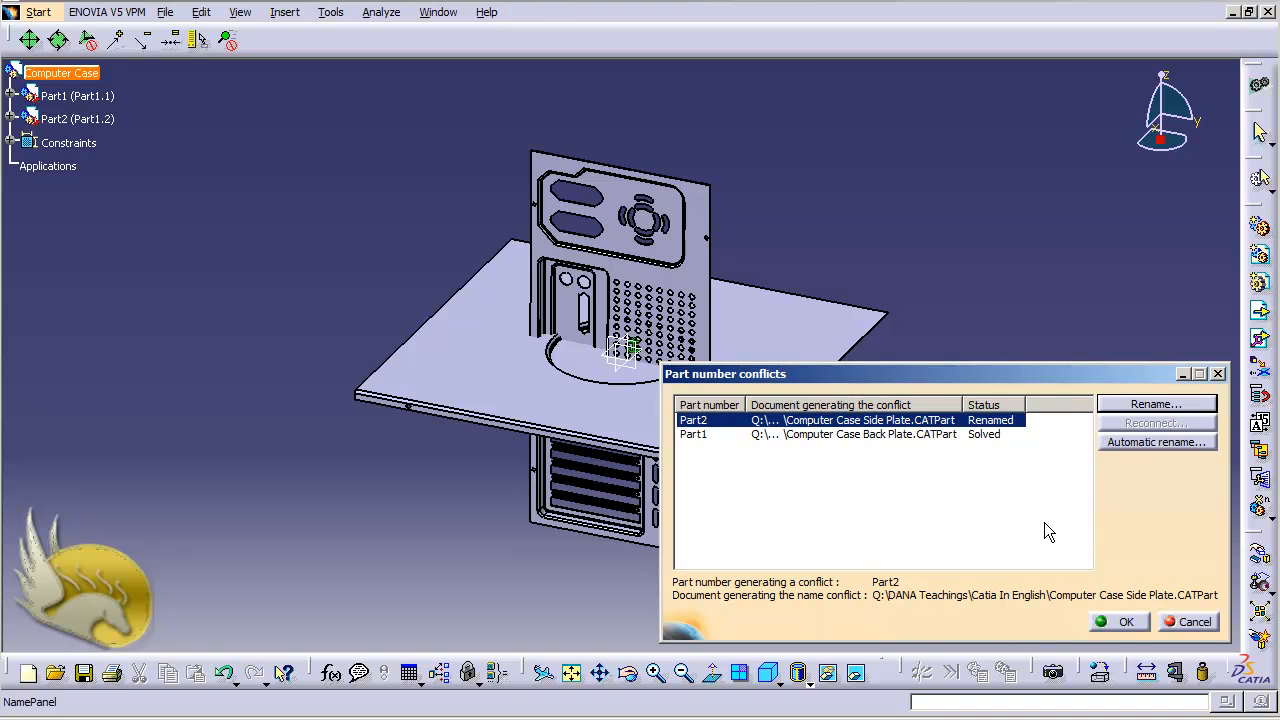
{"action": "left_click", "coordinate": [1124, 622]}
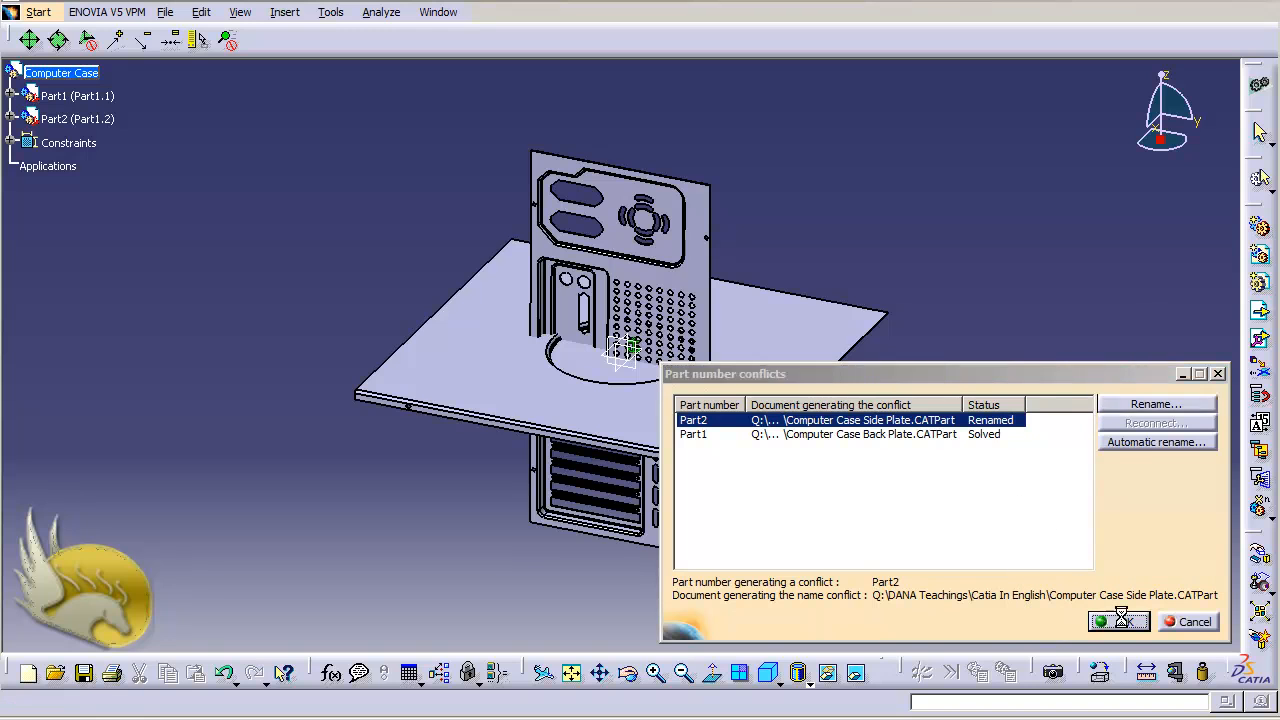
- Use Manipulate to move the side plate freehand up along the Z axis and sideways along the Y axis, clear of the back plate
{"action": "left_click", "coordinate": [201, 12]}
{"action": "mouse_move", "coordinate": [345, 253]}
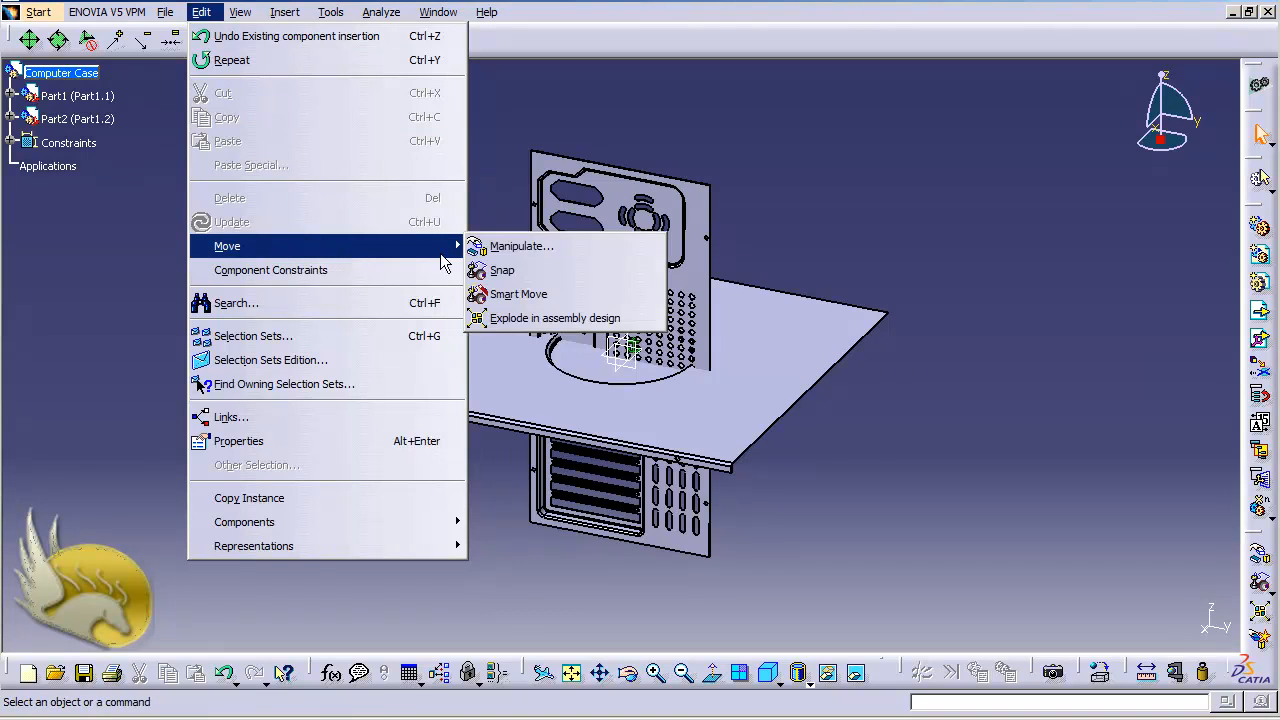
{"action": "left_click", "coordinate": [492, 249]}
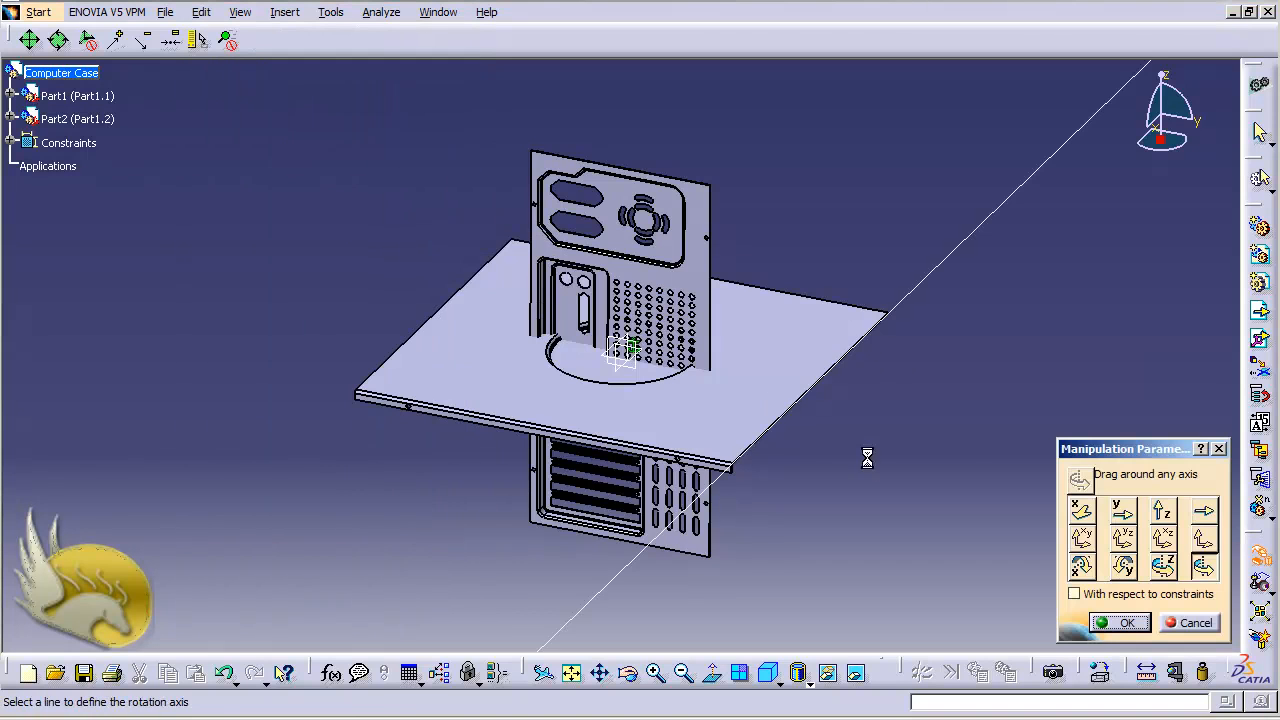
{"action": "left_click", "coordinate": [1162, 514]}
{"action": "left_click_drag", "start_coordinate": [709, 397], "coordinate": [715, 240]}
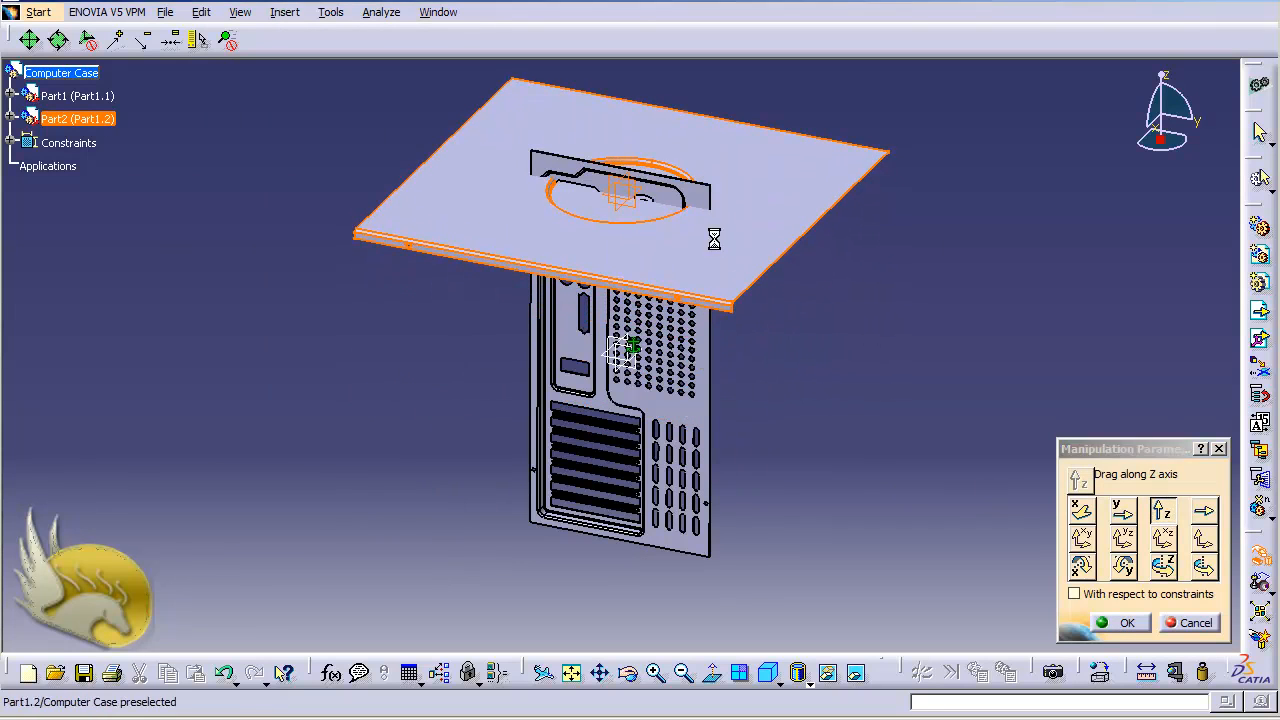
{"action": "left_click", "coordinate": [1122, 512]}
{"action": "left_click_drag", "start_coordinate": [608, 286], "coordinate": [947, 334]}
{"action": "left_click", "coordinate": [1162, 511]}
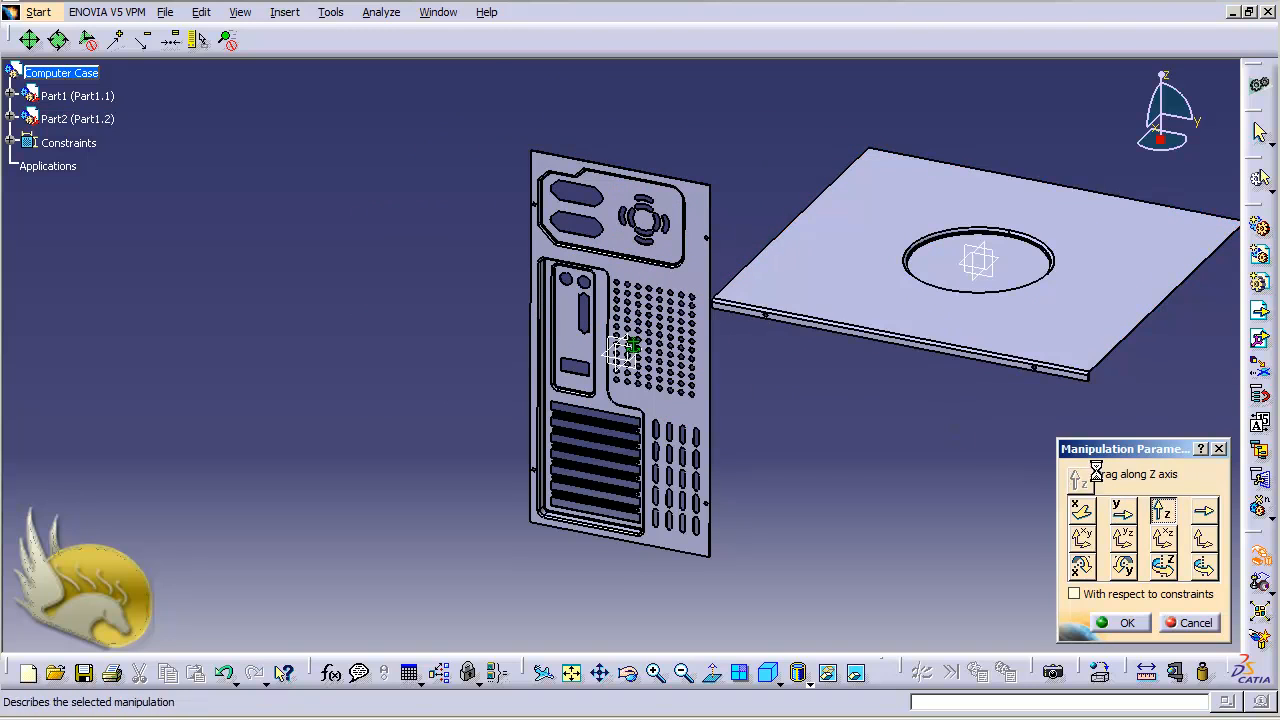
{"action": "left_click_drag", "start_coordinate": [848, 314], "coordinate": [844, 240]}
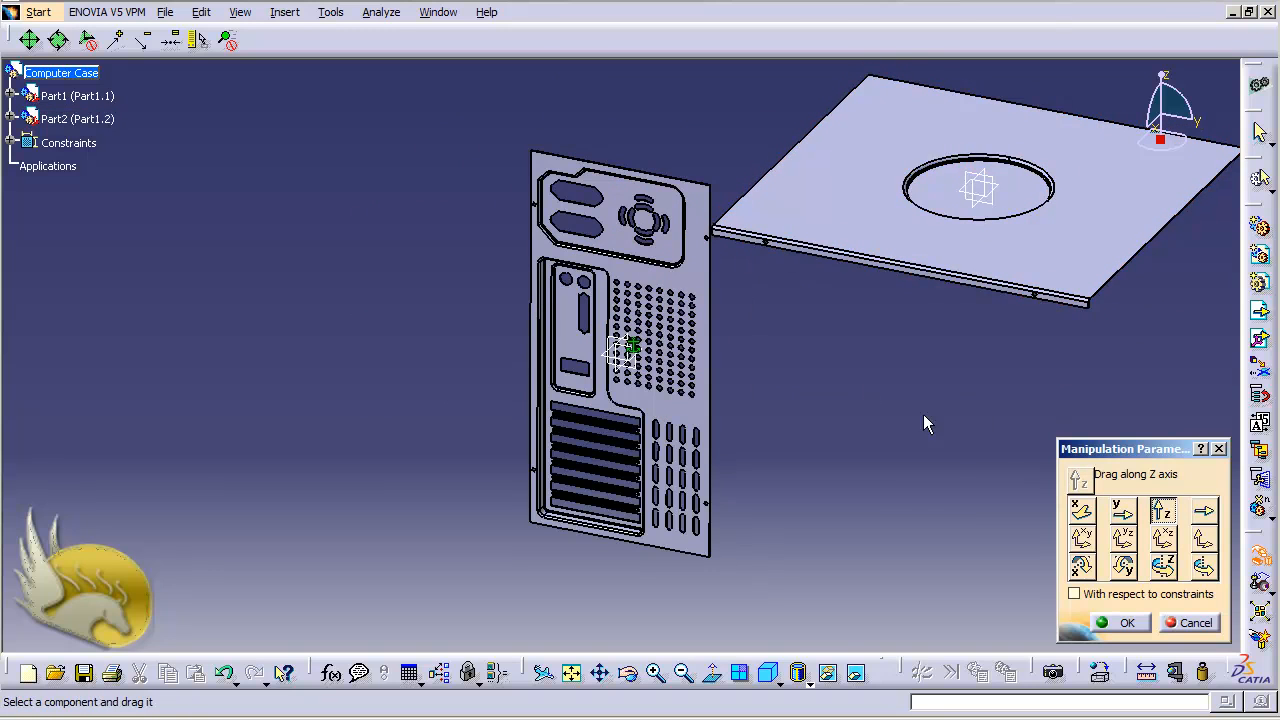
{"action": "left_click", "coordinate": [1120, 622]}
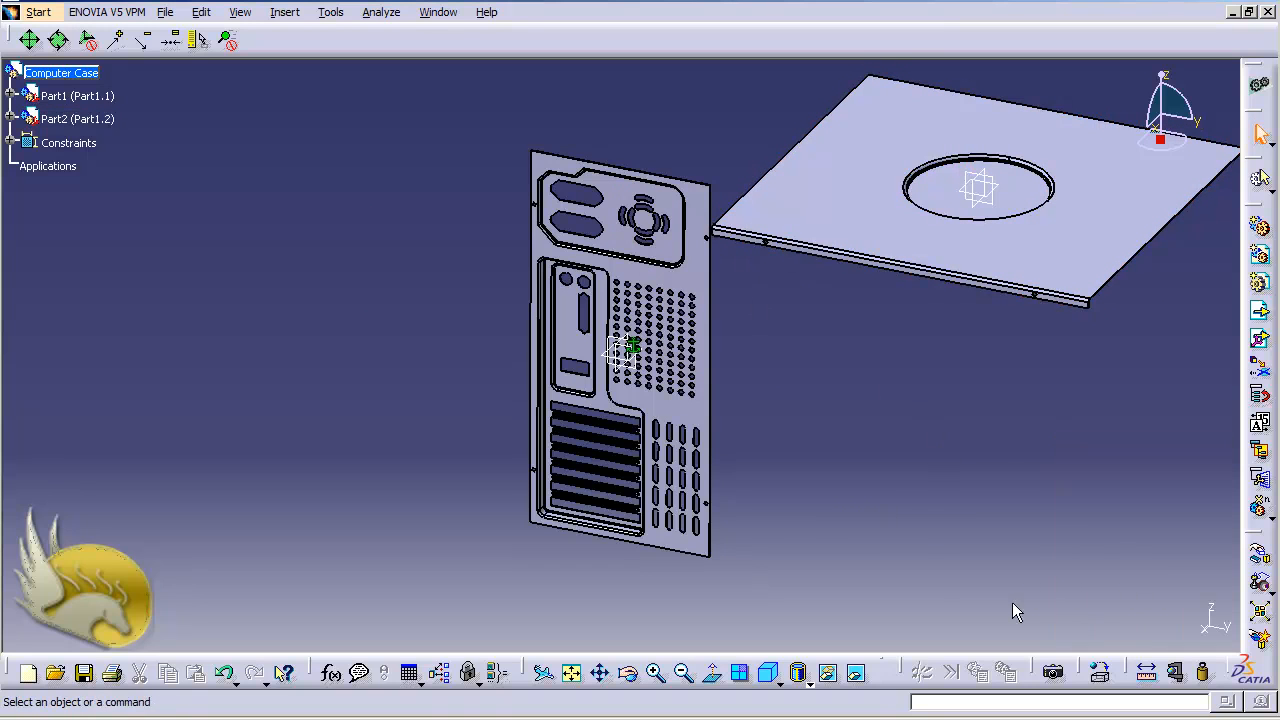
- Add a Coincidence constraint between the axis of the back plate's upper screw hole nearest the side plate and the axis of the side plate's nearest flange hole
{"action": "scroll", "coordinate": [843, 347], "scroll_direction": "down", "scroll_amount": 2}
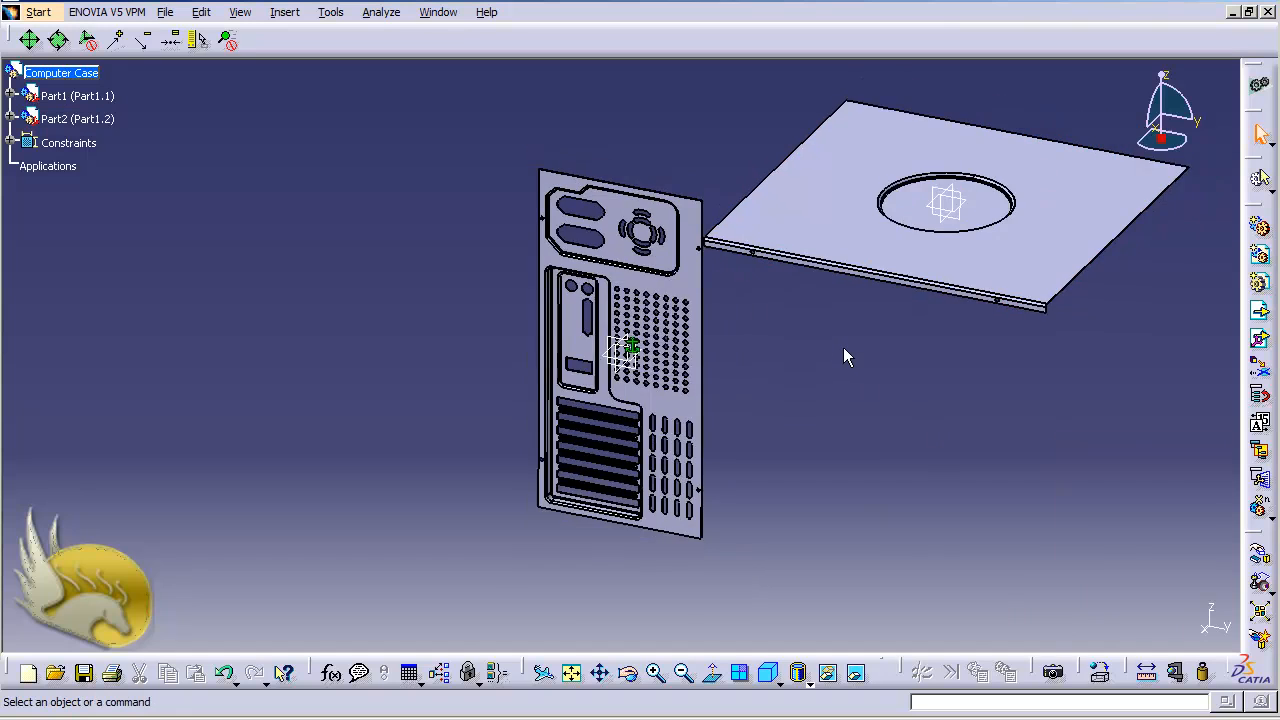
{"action": "scroll", "coordinate": [843, 347], "scroll_direction": "up", "scroll_amount": 7}
{"action": "scroll", "coordinate": [843, 350], "scroll_direction": "up", "scroll_amount": 3, "text": "ctrl"}
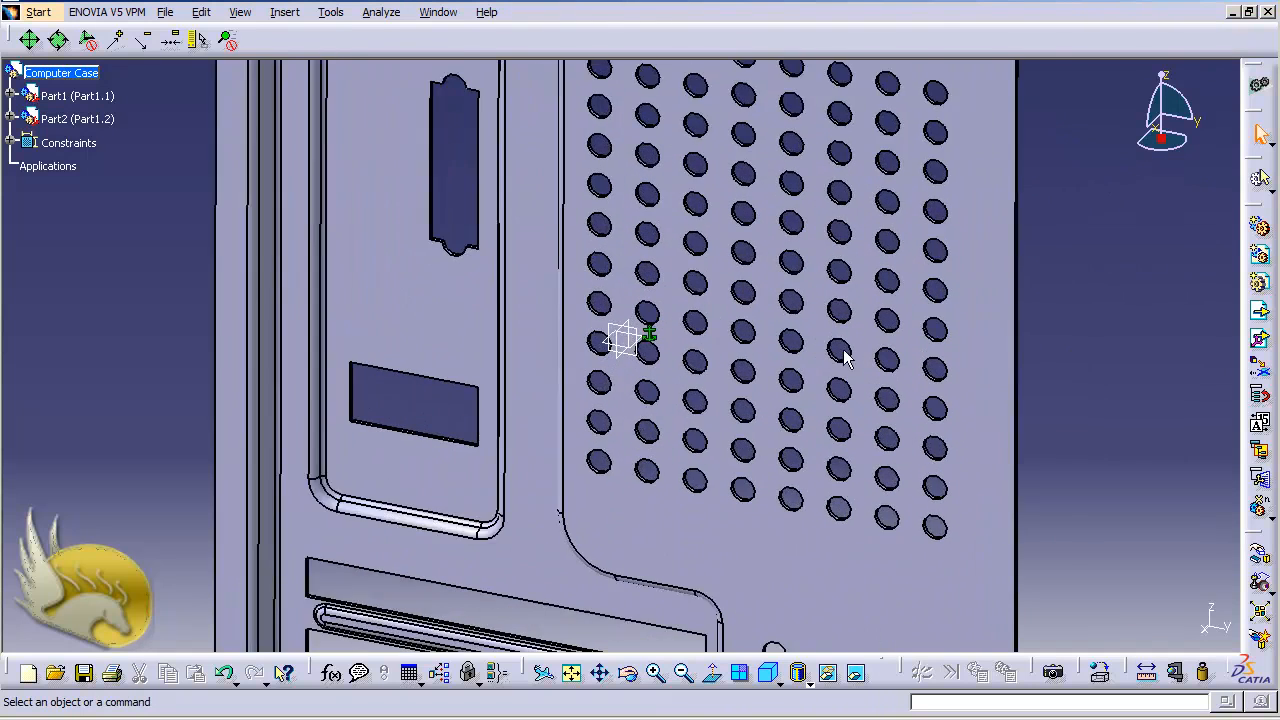
{"action": "scroll", "coordinate": [843, 350], "scroll_direction": "down", "scroll_amount": 5}
{"action": "key", "text": "ctrl+Down"}
{"action": "key", "text": "ctrl+Down"}
{"action": "key", "text": "ctrl+Down"}
{"action": "key", "text": "ctrl+Down"}
{"action": "key", "text": "ctrl+Down"}
{"action": "key", "text": "ctrl+Down"}
{"action": "key", "text": "ctrl+Down"}
{"action": "key", "text": "ctrl+Down"}
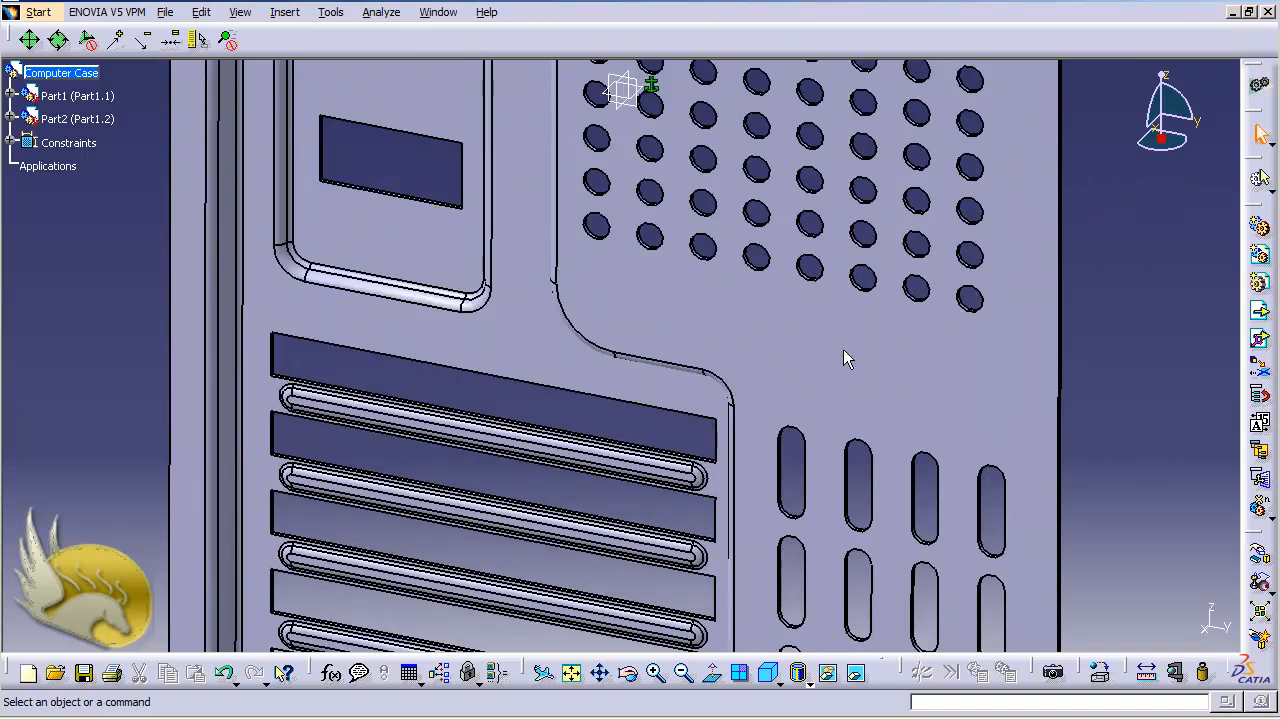
{"action": "key", "text": "ctrl+Right"}
{"action": "key", "text": "ctrl+Right"}
{"action": "key", "text": "ctrl+Right"}
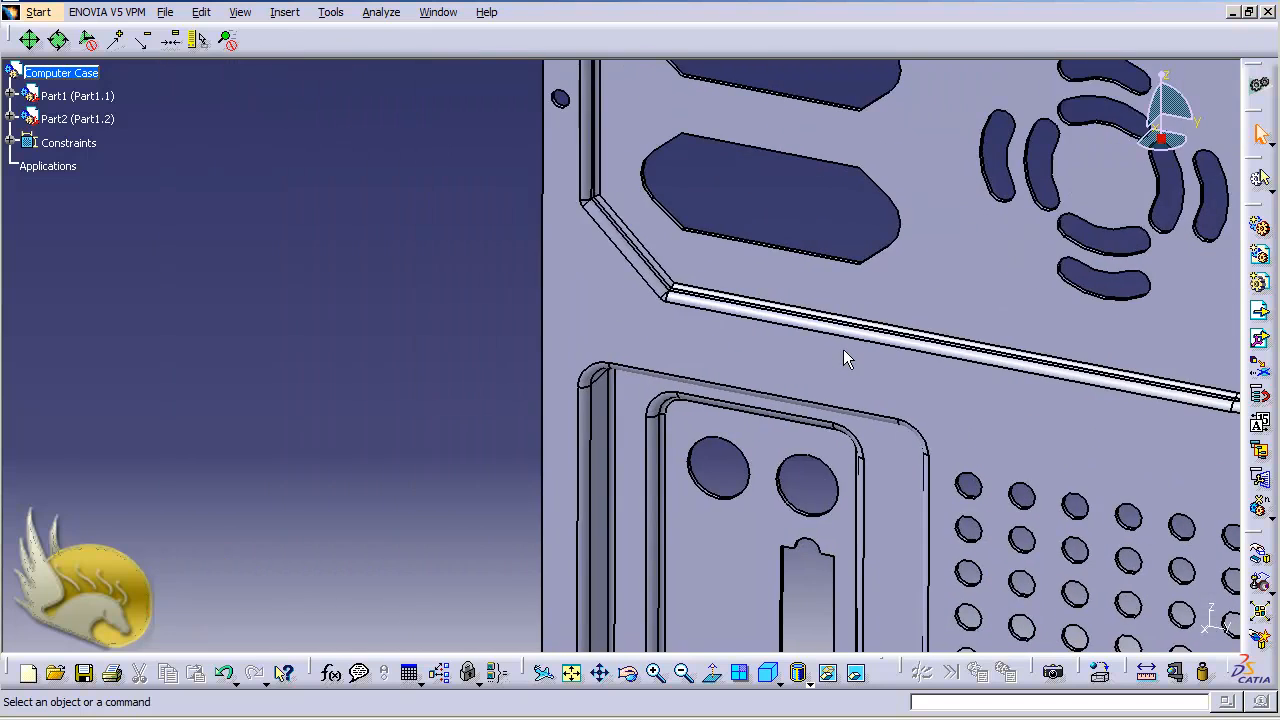
{"action": "key", "text": "ctrl+Left"}
{"action": "key", "text": "ctrl+Left"}
{"action": "key", "text": "ctrl+Left"}
{"action": "key", "text": "ctrl+Left"}
{"action": "key", "text": "ctrl+Left"}
{"action": "key", "text": "ctrl+Left"}
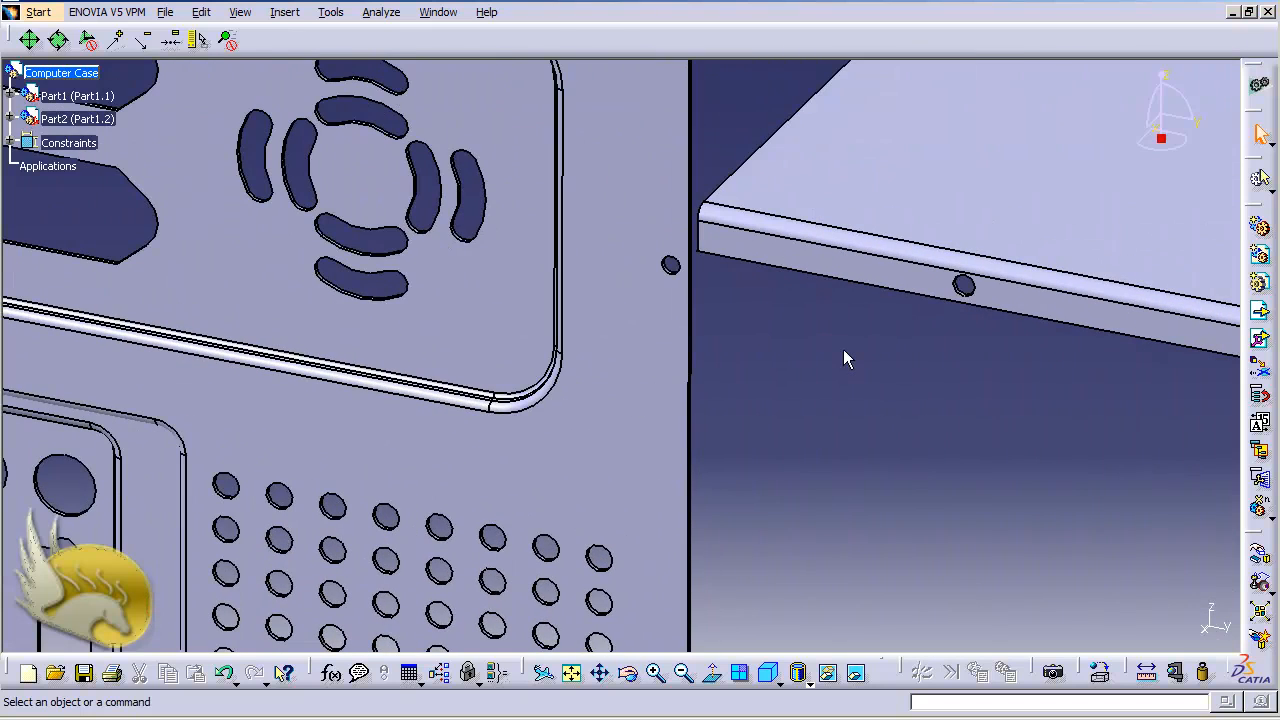
{"action": "key", "text": "ctrl+Left"}
{"action": "key", "text": "ctrl+Left"}
{"action": "key", "text": "ctrl+Left"}
{"action": "key", "text": "ctrl+Left"}
{"action": "key", "text": "ctrl+Left"}
{"action": "key", "text": "ctrl+Left"}
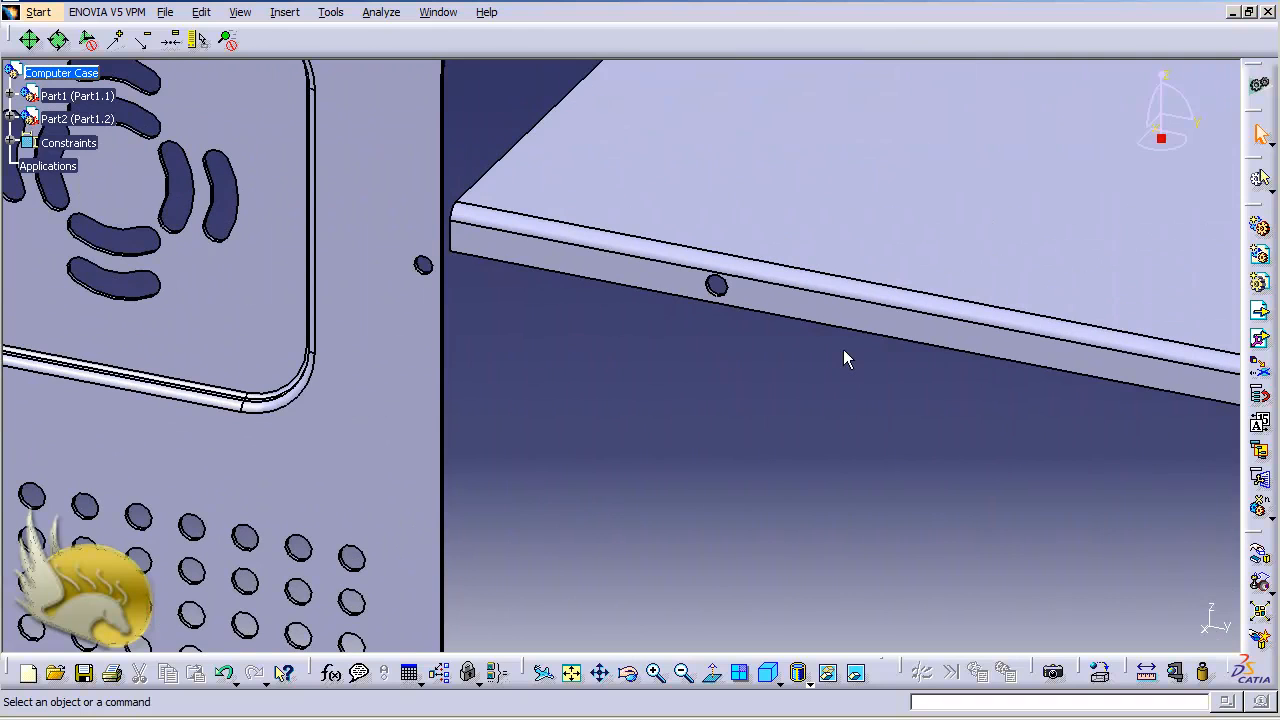
{"action": "key", "text": "ctrl+Page_Up"}
{"action": "key", "text": "ctrl+Page_Up"}
{"action": "key", "text": "ctrl+Page_Up"}
{"action": "key", "text": "ctrl+Page_Up"}
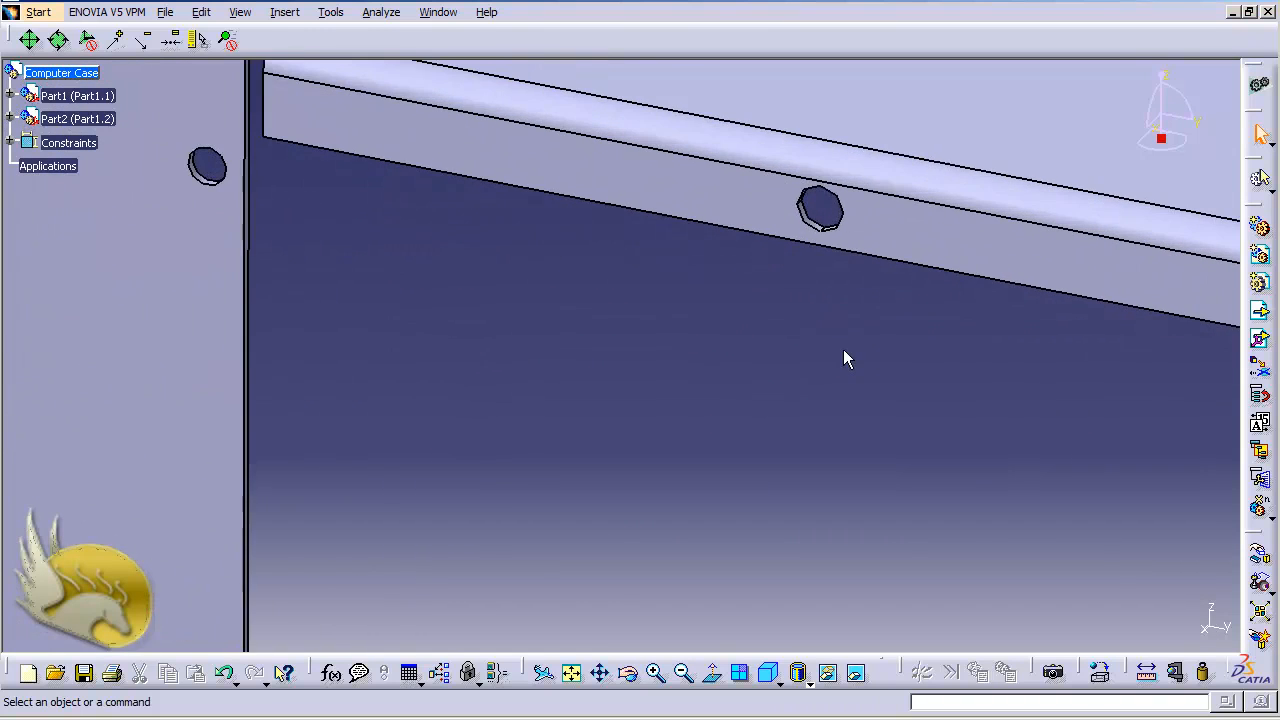
{"action": "key", "text": "ctrl+Down"}
{"action": "key", "text": "ctrl+Down"}
{"action": "key", "text": "ctrl+Page_Up"}
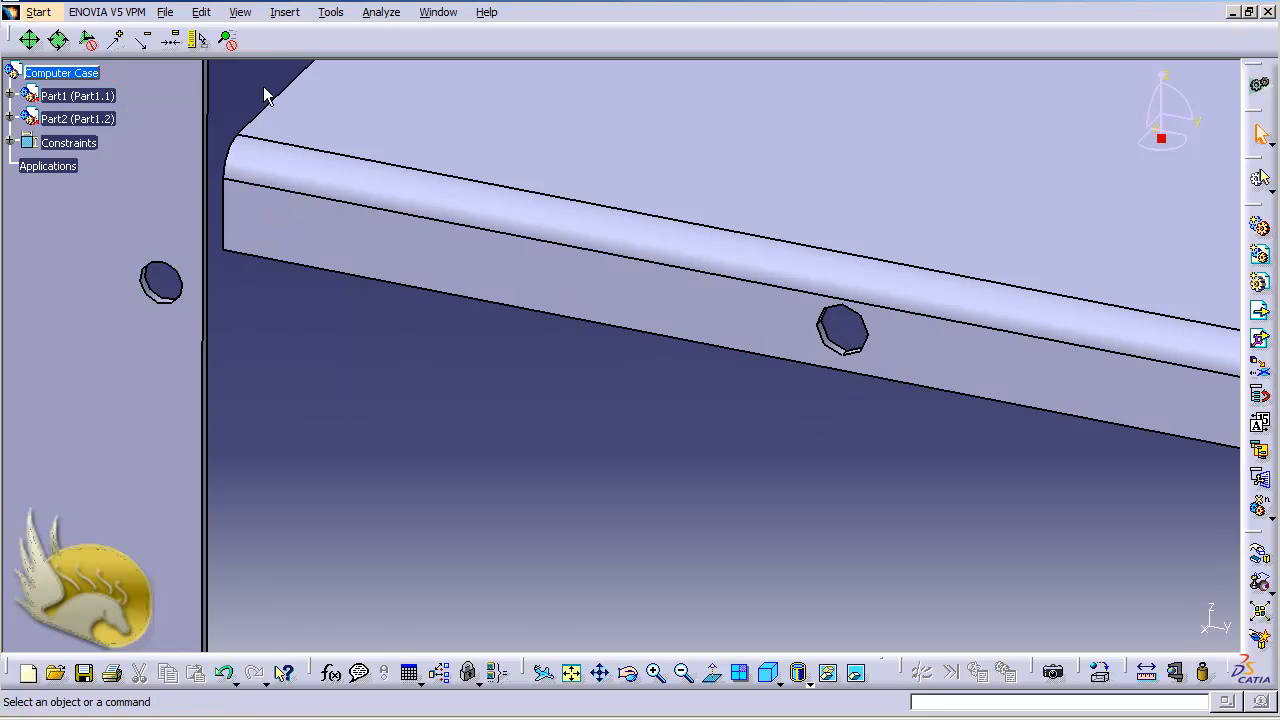
{"action": "left_click", "coordinate": [285, 13]}
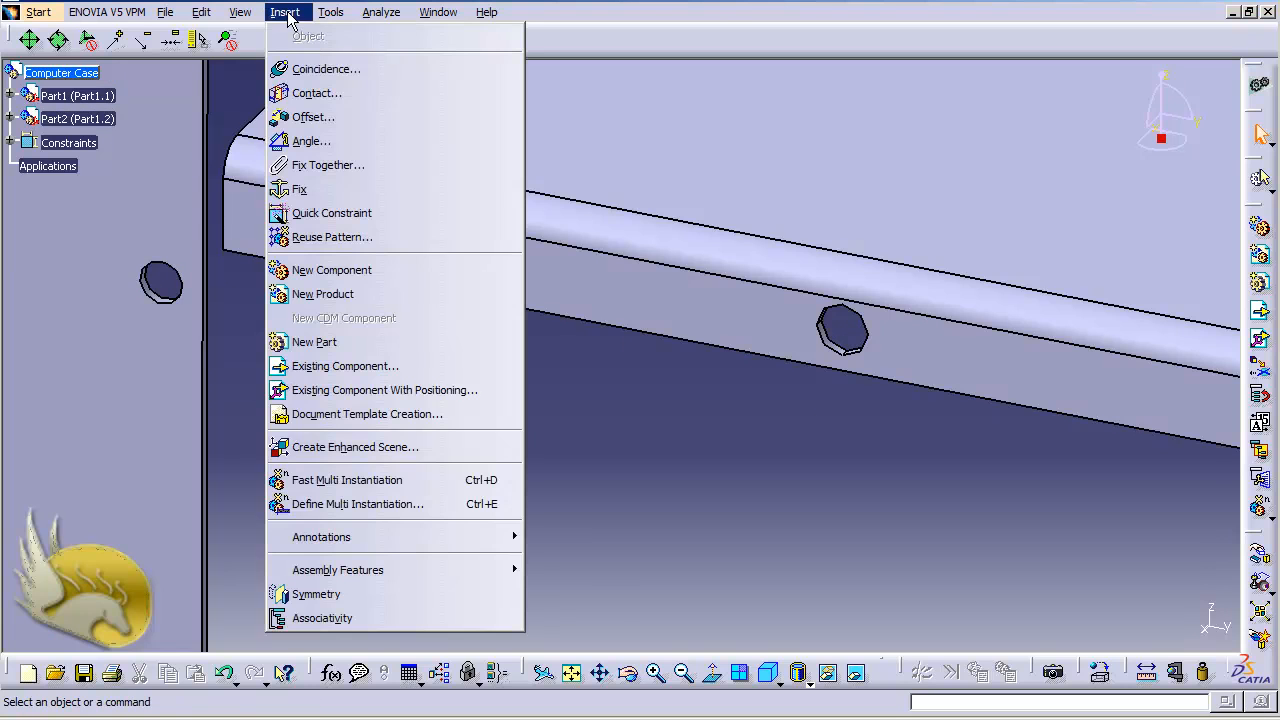
{"action": "left_click", "coordinate": [318, 70]}
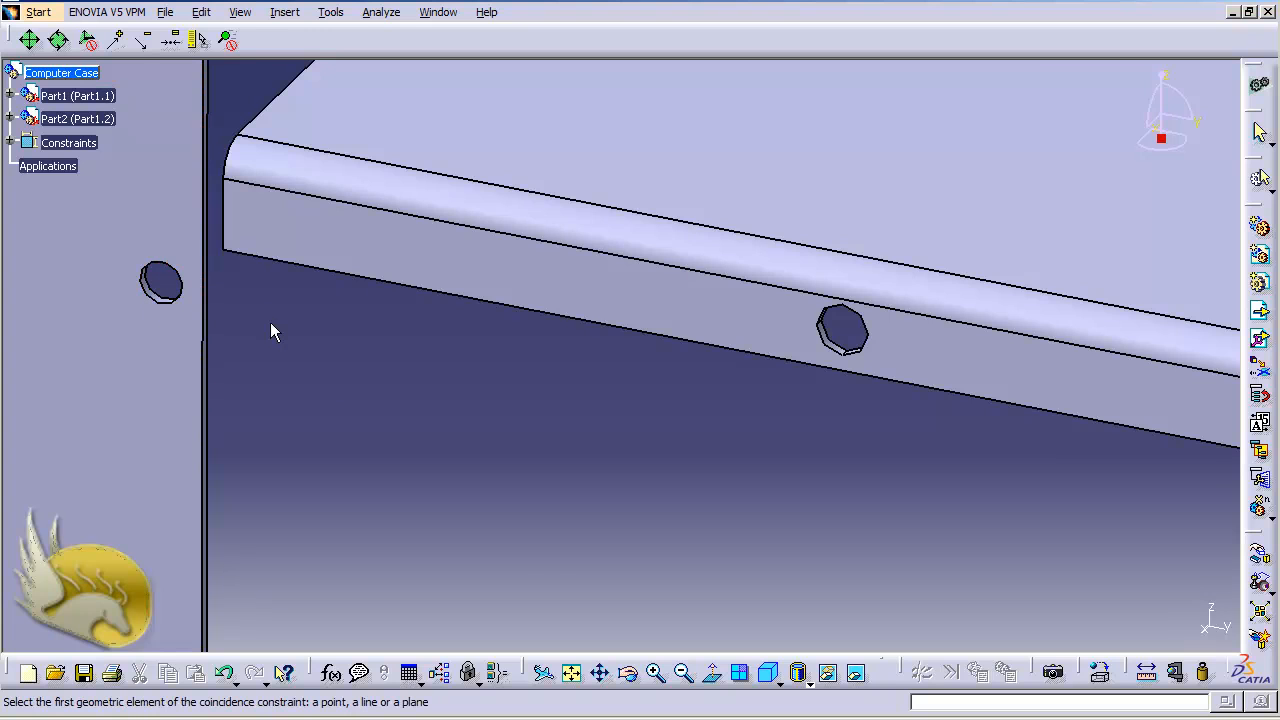
{"action": "scroll", "coordinate": [270, 322], "scroll_direction": "up", "scroll_amount": 4}
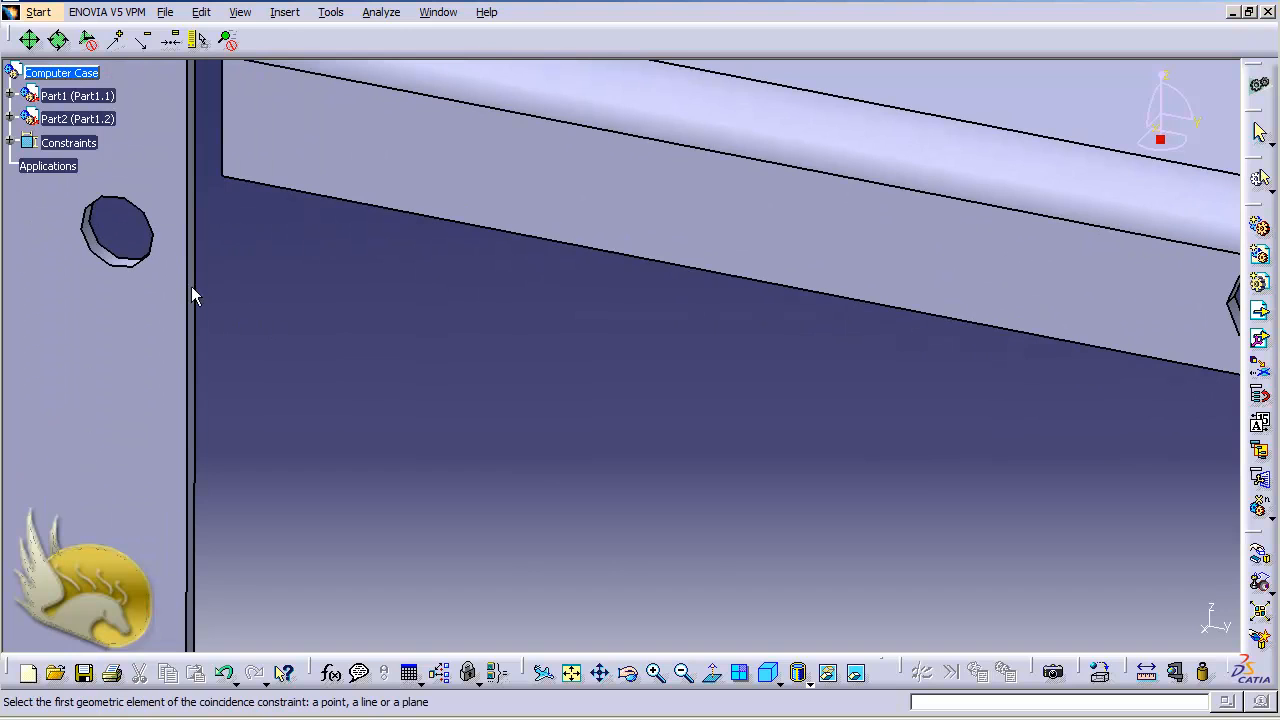
{"action": "left_click", "coordinate": [120, 260]}
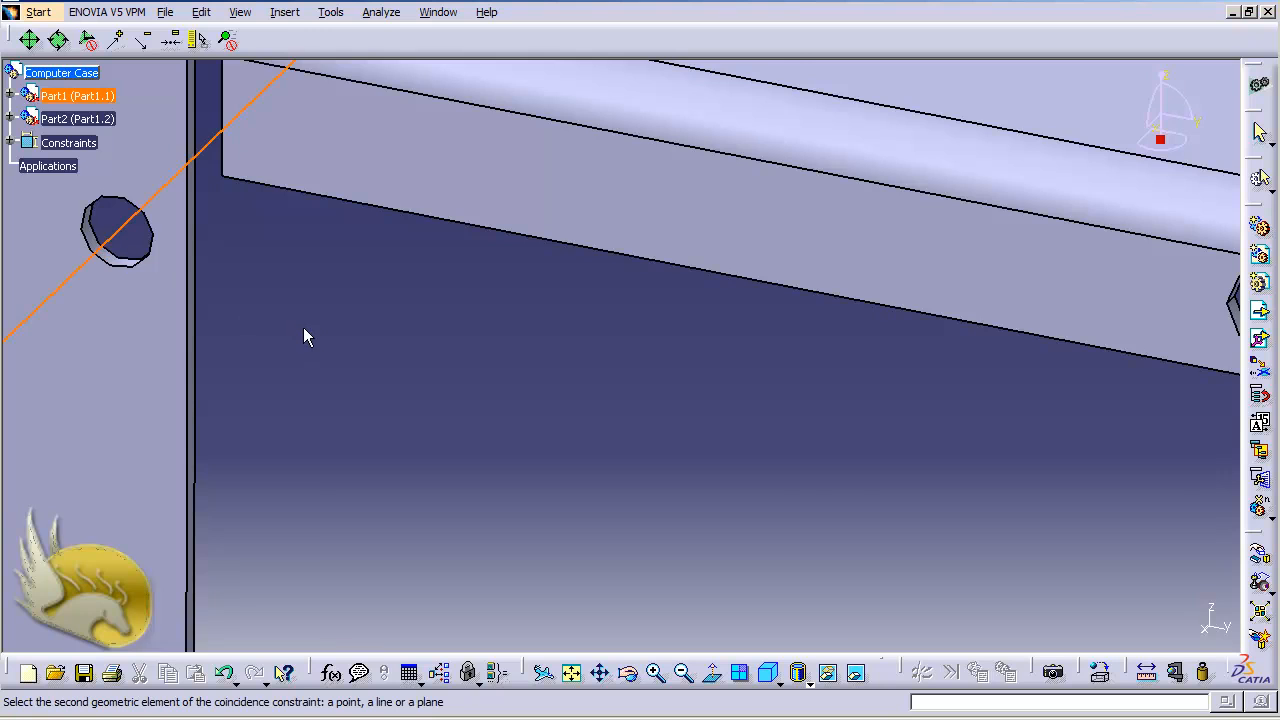
{"action": "key", "text": "ctrl+Right"}
{"action": "key", "text": "ctrl+Left"}
{"action": "key", "text": "ctrl+Left"}
{"action": "key", "text": "ctrl+Left"}
{"action": "key", "text": "ctrl+Left"}
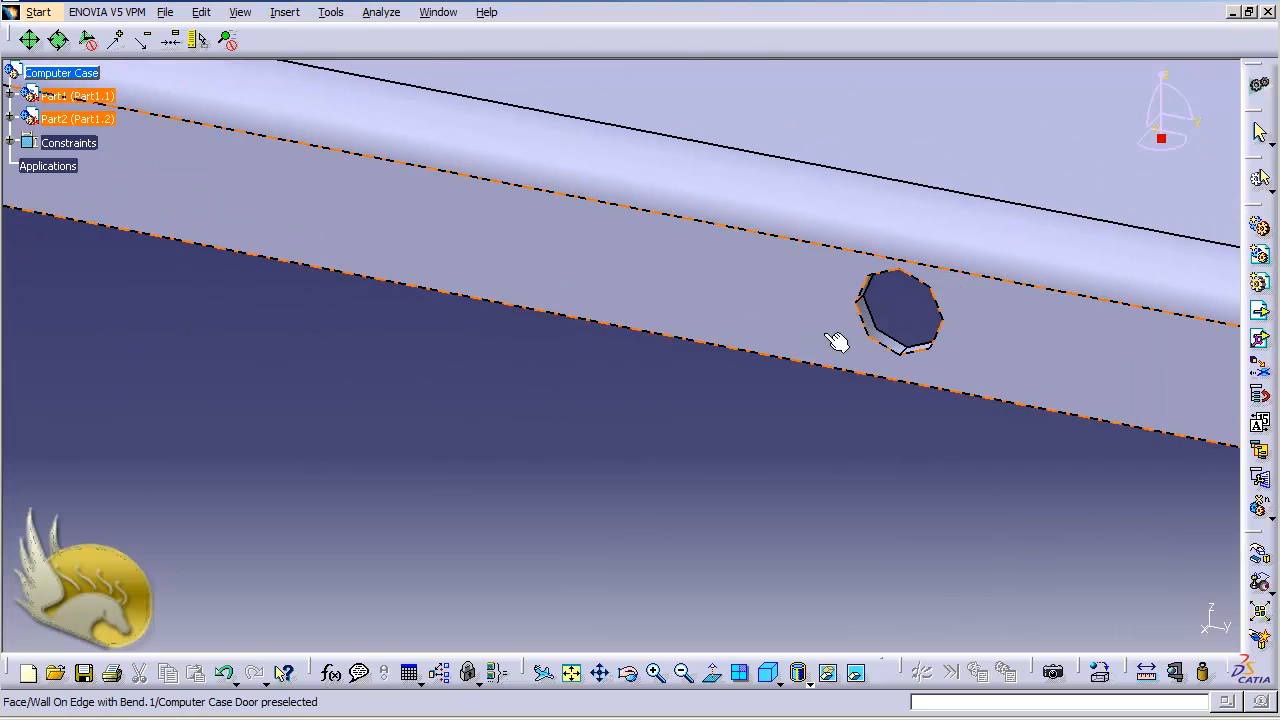
{"action": "left_click", "coordinate": [910, 352]}
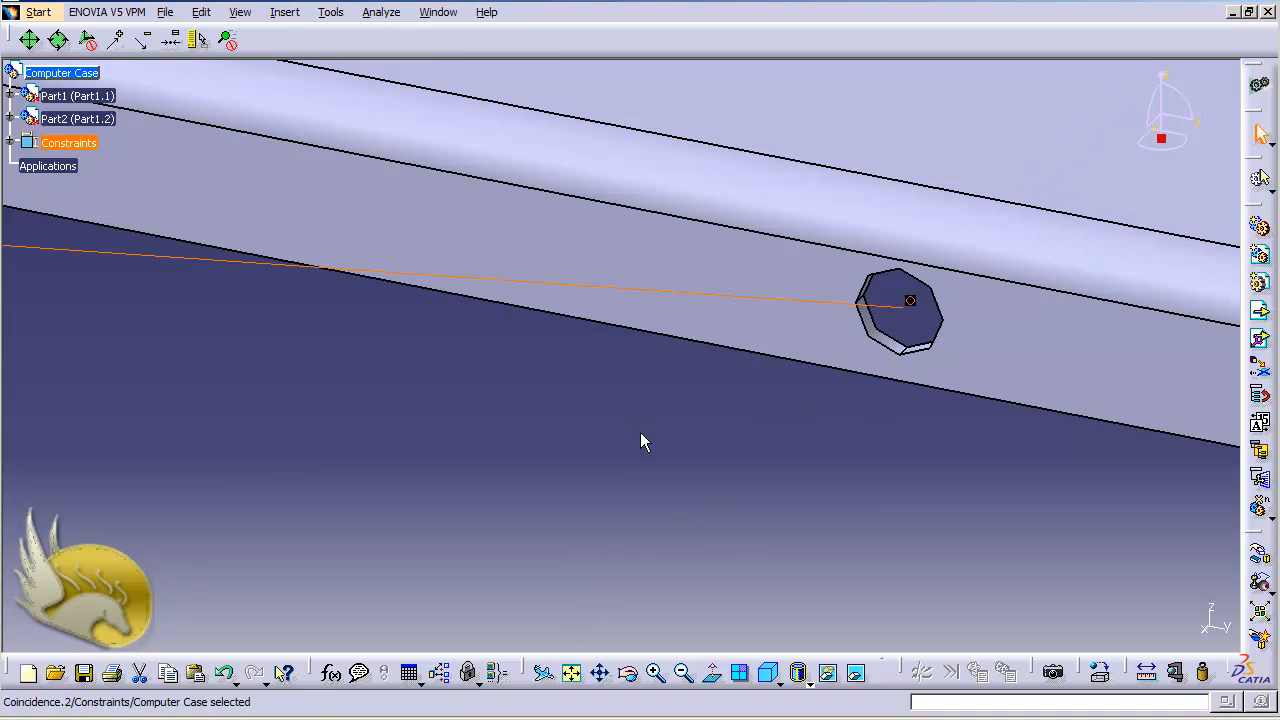
- Update the assembly to apply the coincidence constraint between the two plates
{"action": "left_click", "coordinate": [276, 17]}
{"action": "mouse_move", "coordinate": [201, 12]}
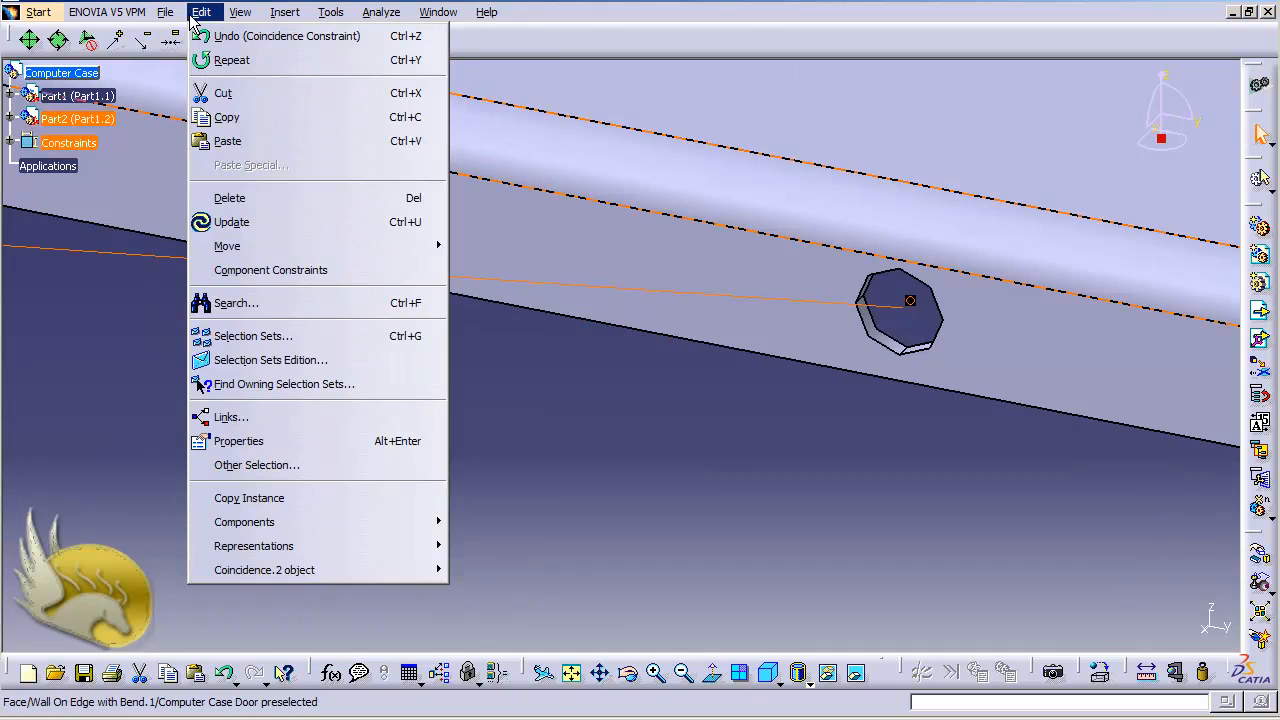
{"action": "left_click", "coordinate": [243, 222]}
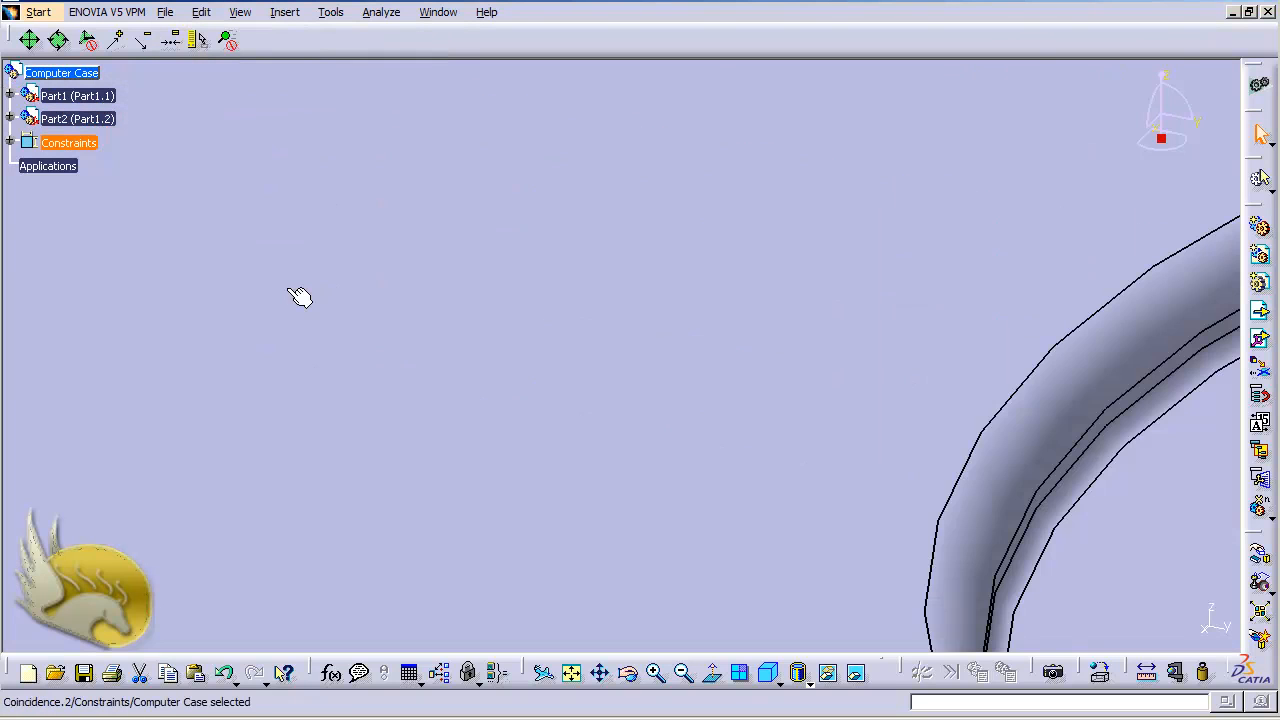
- Examine where the side plate sits relative to the back plate, with both plates in full view
{"action": "key", "text": "ctrl+Page_Down"}
{"action": "key", "text": "ctrl+Page_Down"}
{"action": "key", "text": "ctrl+Page_Down"}
{"action": "key", "text": "ctrl+Page_Down"}
{"action": "key", "text": "ctrl+Page_Down"}
{"action": "key", "text": "ctrl+Page_Down"}
{"action": "key", "text": "ctrl+Page_Down"}
{"action": "key", "text": "ctrl+Page_Down"}
{"action": "key", "text": "ctrl+Page_Down"}
{"action": "key", "text": "ctrl+Page_Down"}
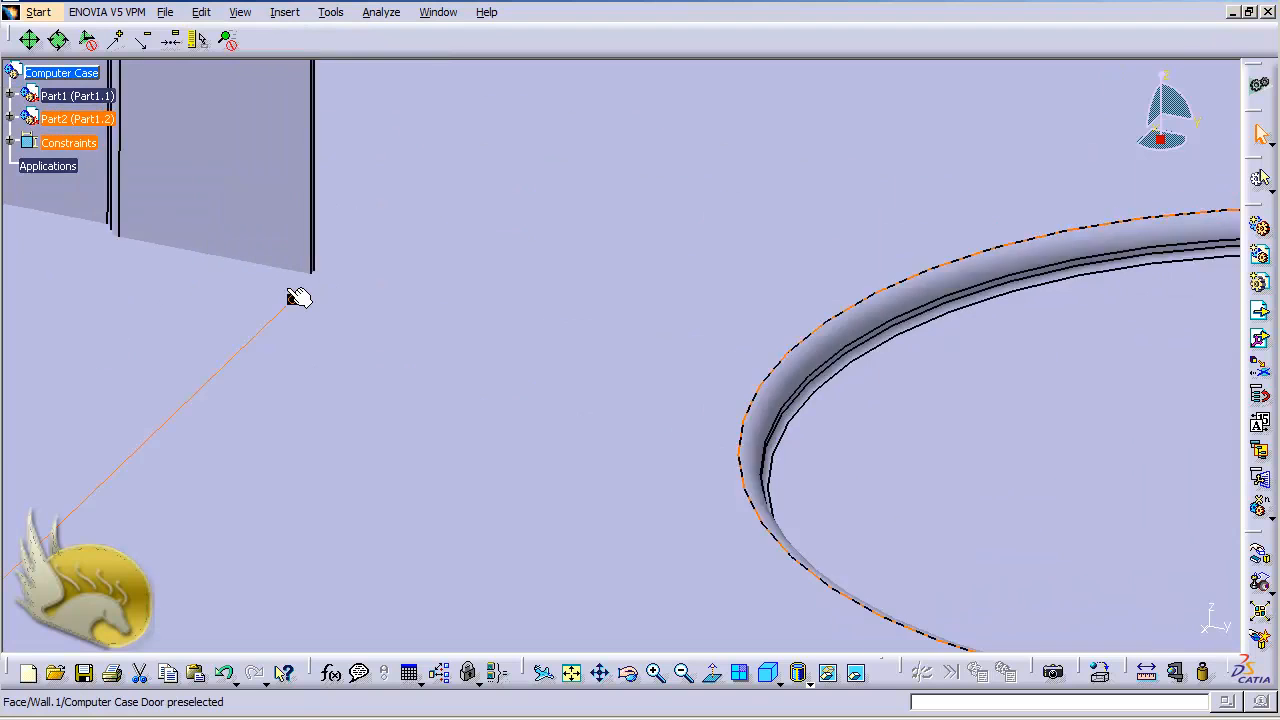
{"action": "key", "text": "ctrl+Page_Down"}
{"action": "key", "text": "ctrl+Page_Down"}
{"action": "key", "text": "ctrl+Page_Down"}
{"action": "key", "text": "ctrl+Page_Down"}
{"action": "key", "text": "ctrl+Page_Down"}
{"action": "key", "text": "ctrl+Page_Down"}
{"action": "key", "text": "ctrl+Page_Down"}
{"action": "key", "text": "ctrl+Page_Down"}
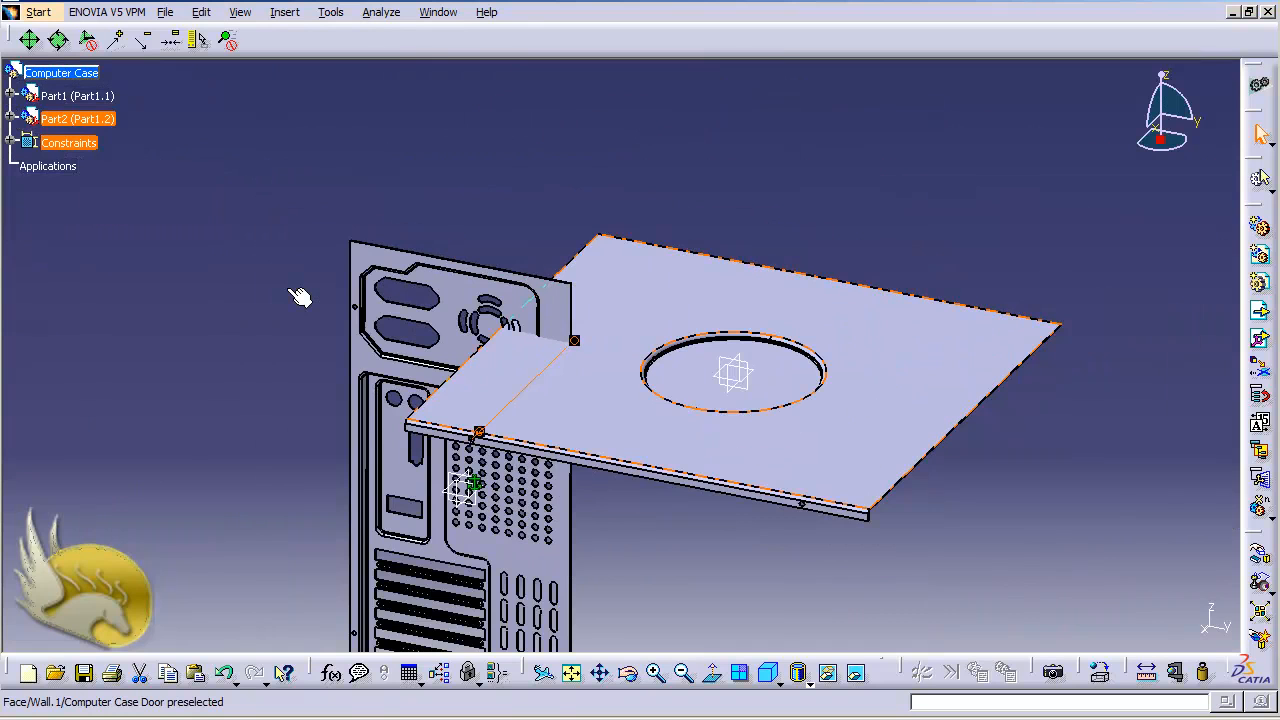
- Add a Contact constraint between the side plate's flange face with the screw holes and the back plate's flat face, and update the assembly
{"action": "key", "text": "shift+Left"}
{"action": "key", "text": "shift+Left"}
{"action": "key", "text": "shift+Left"}
{"action": "key", "text": "shift+Left"}
{"action": "key", "text": "shift+Left"}
{"action": "key", "text": "shift+Left"}
{"action": "key", "text": "shift+Left"}
{"action": "key", "text": "shift+Left"}
{"action": "key", "text": "shift+Left"}
{"action": "key", "text": "shift+Left"}
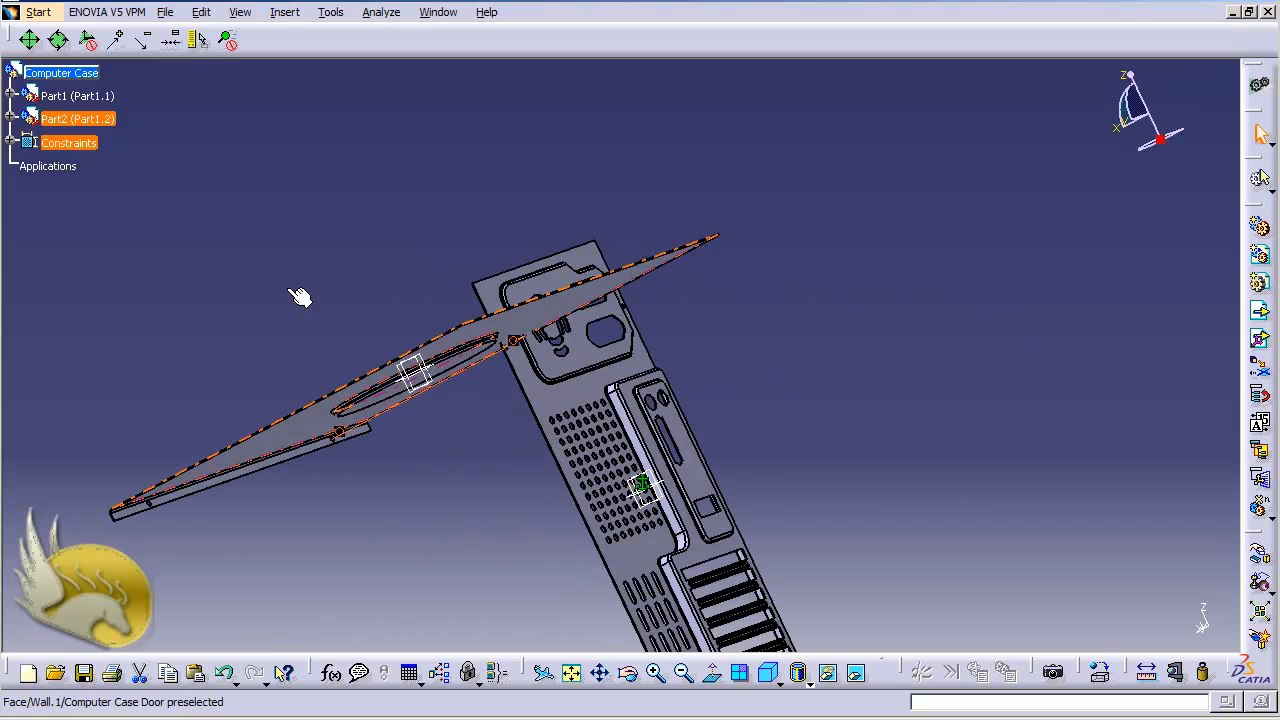
{"action": "key", "text": "shift+Left"}
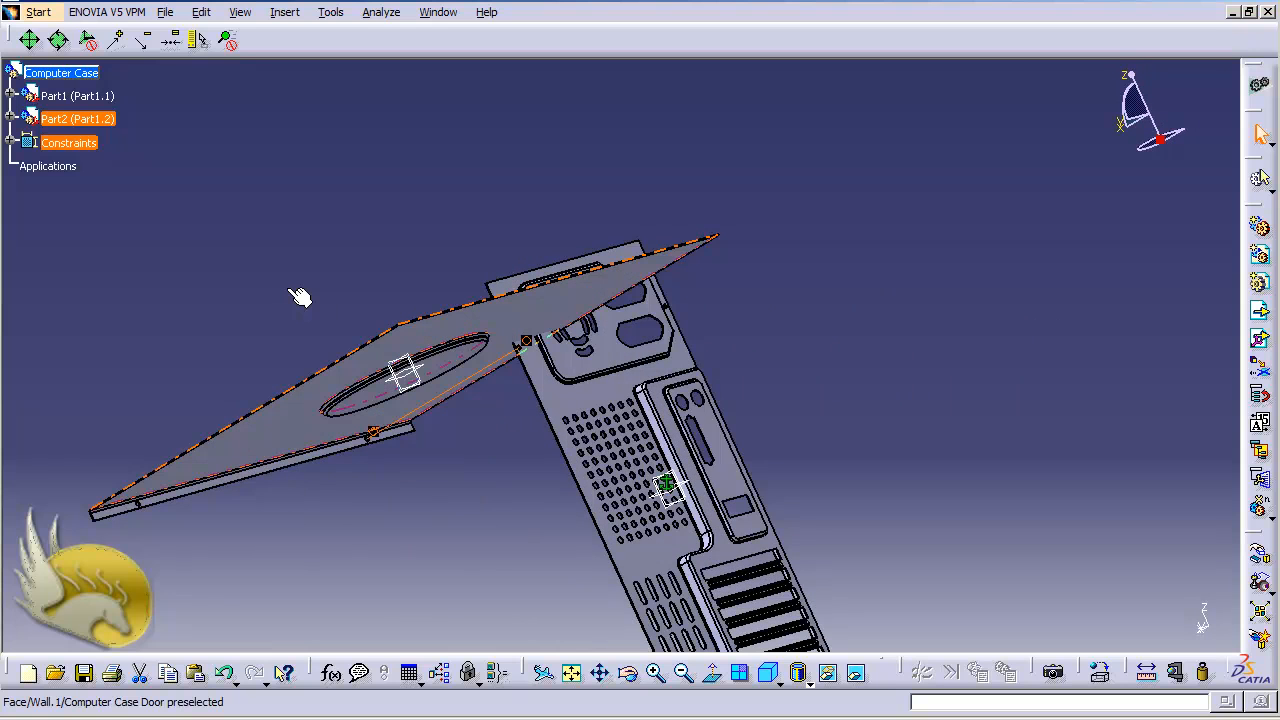
{"action": "key", "text": "ctrl+Page_Down"}
{"action": "key", "text": "ctrl+Page_Down"}
{"action": "key", "text": "ctrl+Page_Up"}
{"action": "key", "text": "ctrl+Page_Up"}
{"action": "key", "text": "ctrl+Page_Up"}
{"action": "key", "text": "ctrl+Page_Up"}
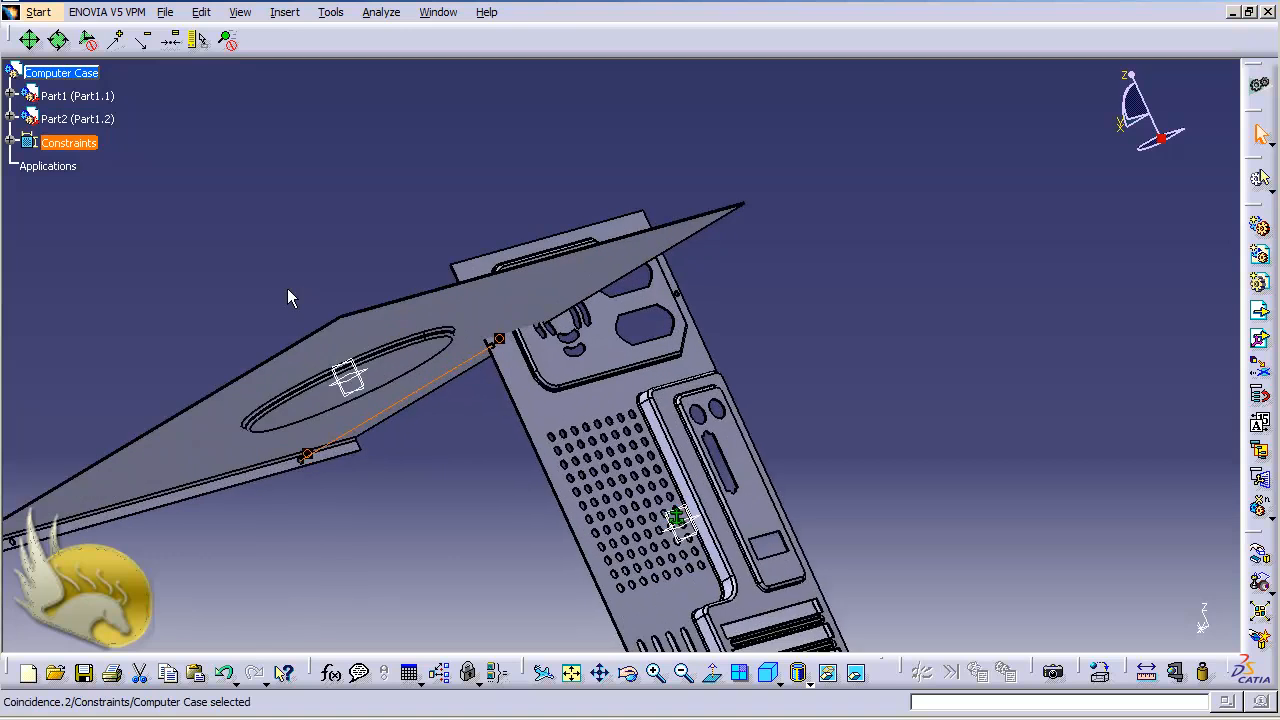
{"action": "key", "text": "ctrl+Page_Up"}
{"action": "key", "text": "ctrl+Page_Up"}
{"action": "key", "text": "ctrl+Page_Up"}
{"action": "key", "text": "ctrl+Page_Up"}
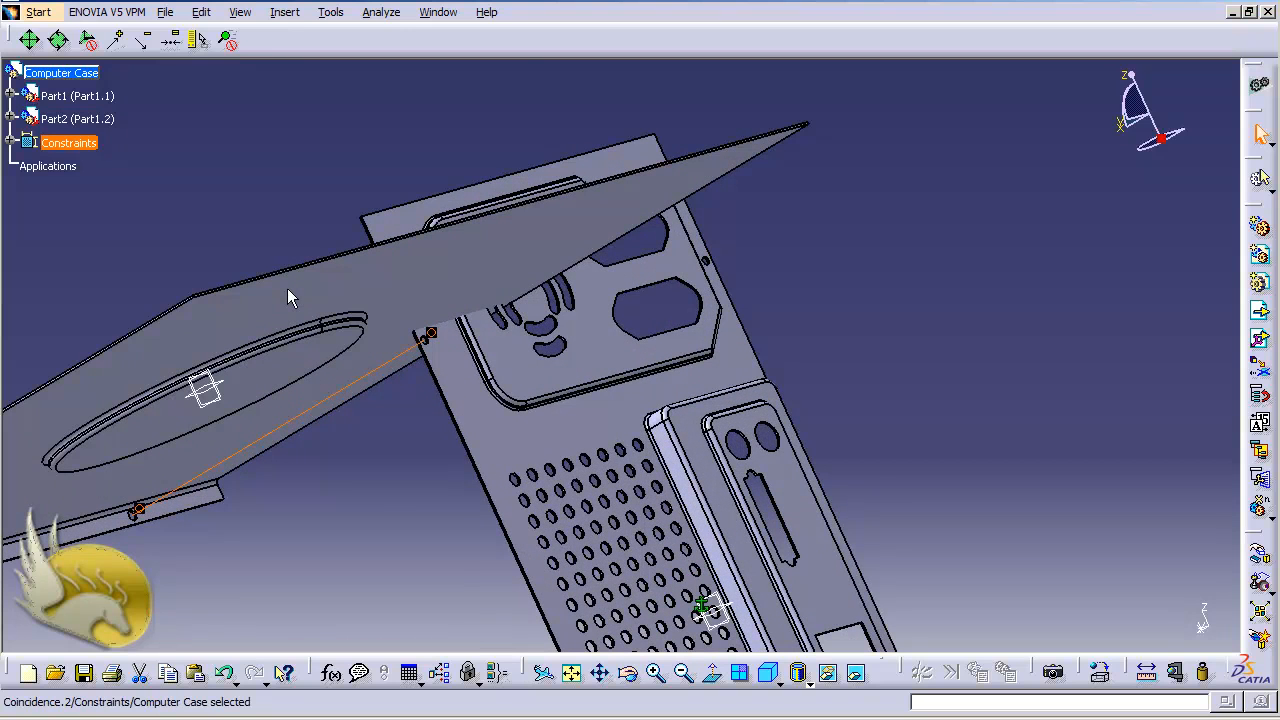
{"action": "left_click", "coordinate": [285, 12]}
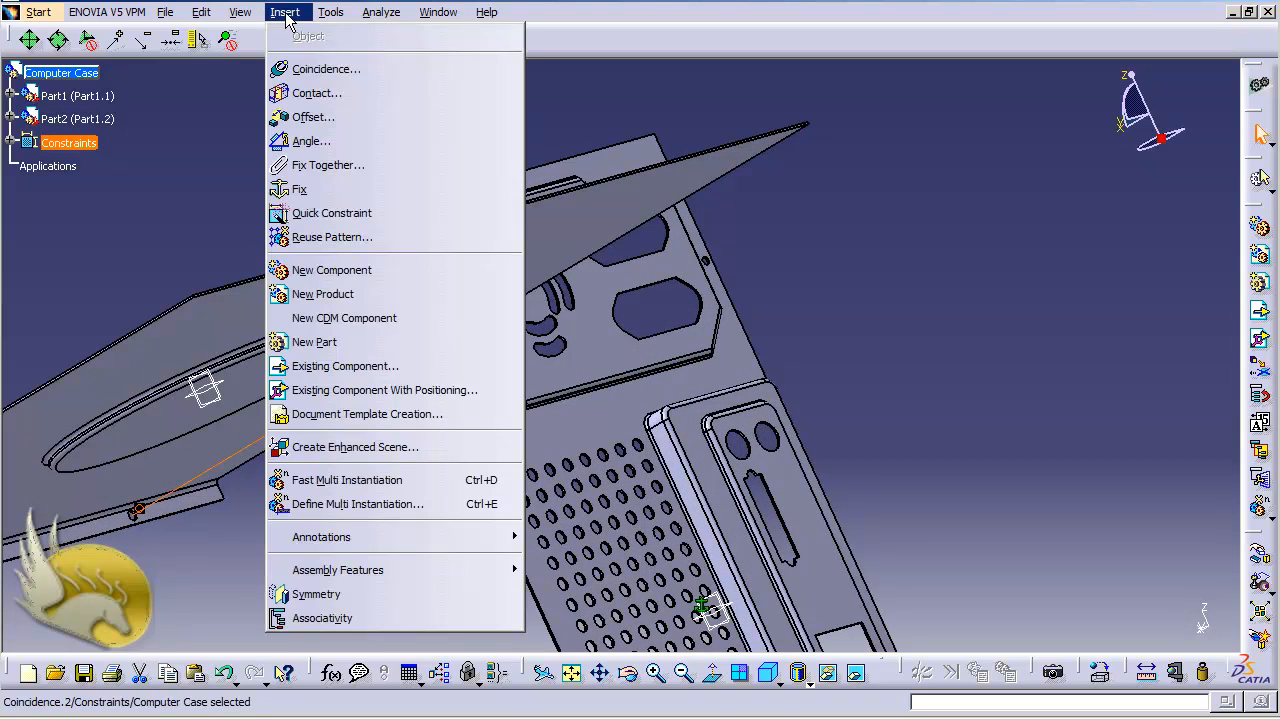
{"action": "left_click", "coordinate": [317, 93]}
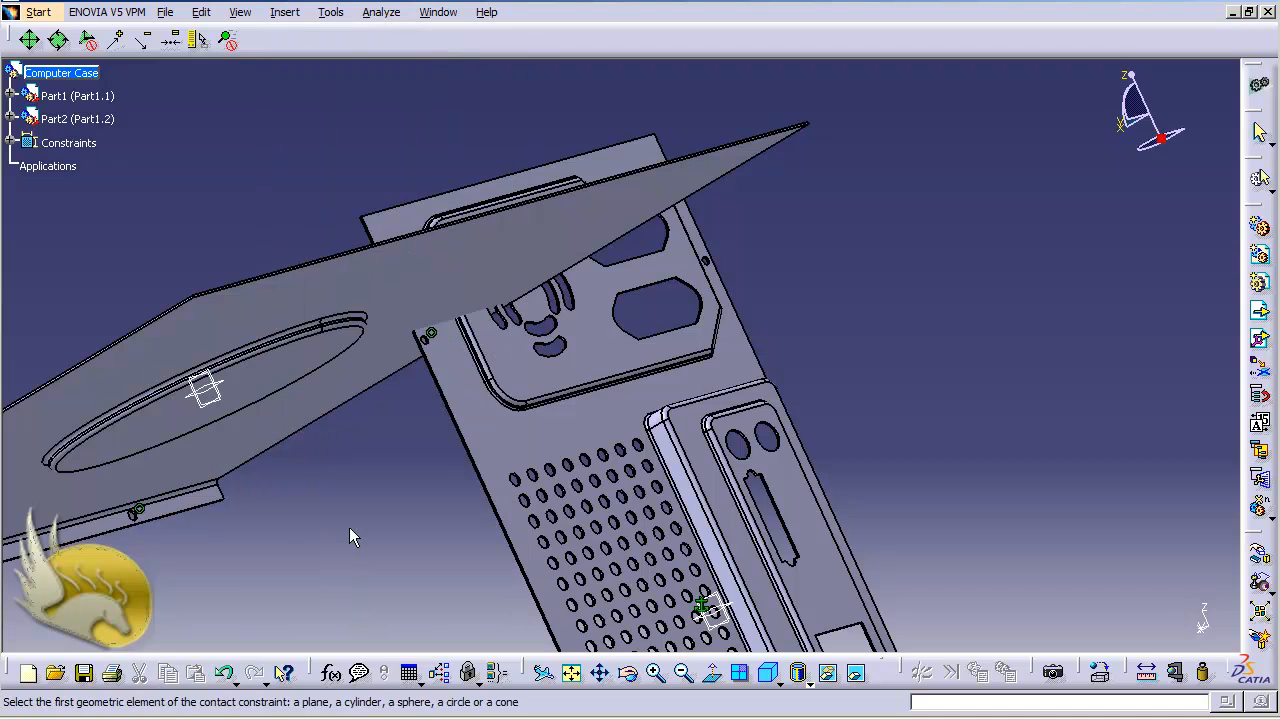
{"action": "left_click", "coordinate": [181, 513]}
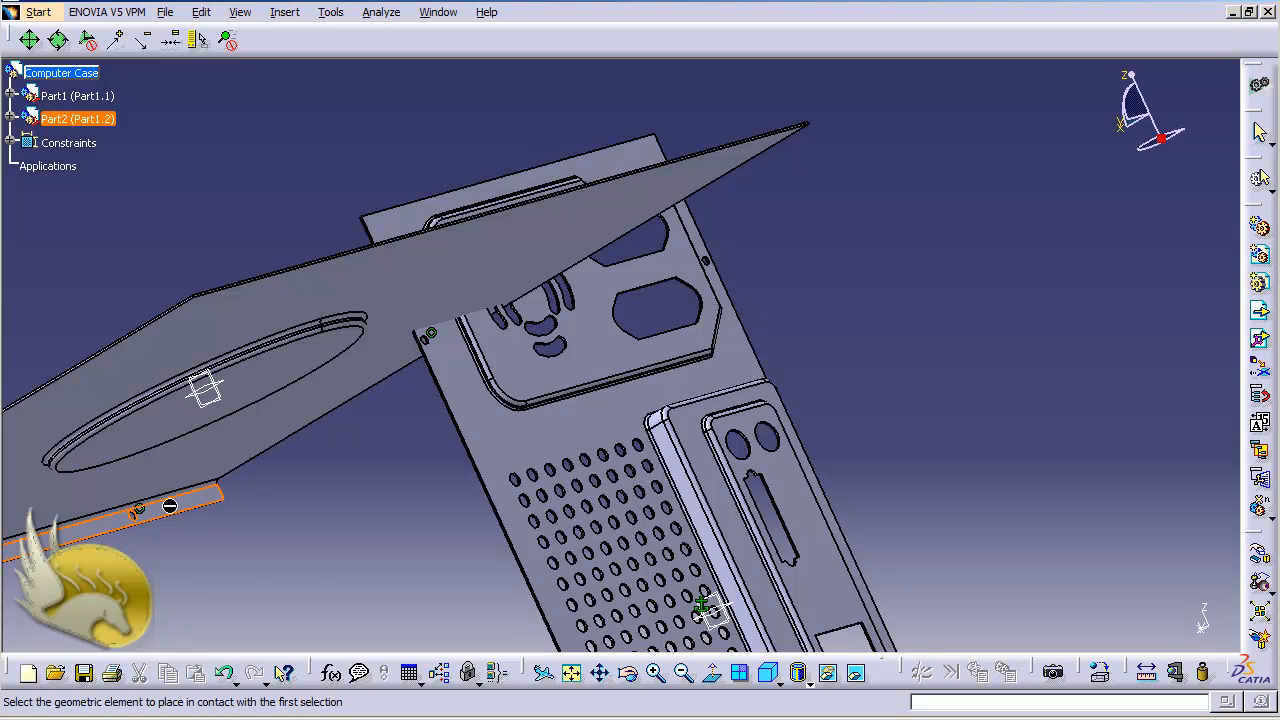
{"action": "key", "text": "shift+Right"}
{"action": "key", "text": "shift+Right"}
{"action": "key", "text": "shift+Right"}
{"action": "key", "text": "shift+Right"}
{"action": "key", "text": "shift+Right"}
{"action": "key", "text": "shift+Right"}
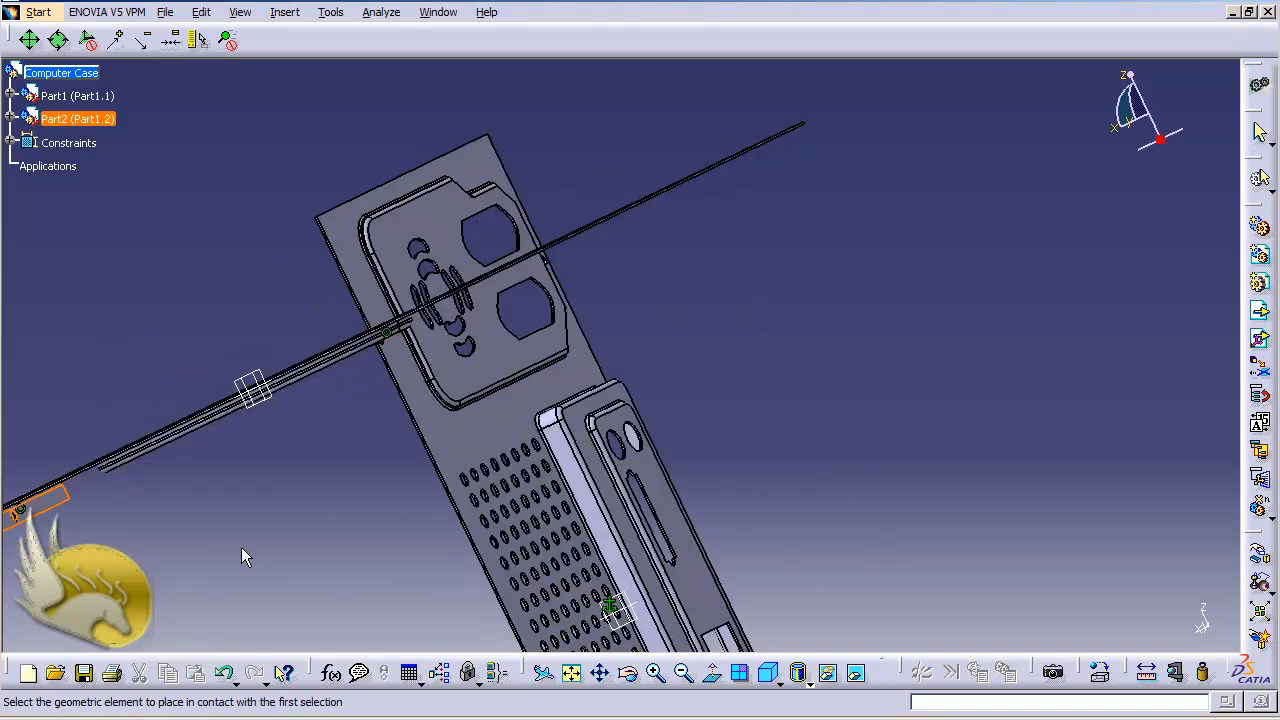
{"action": "key", "text": "shift+Right"}
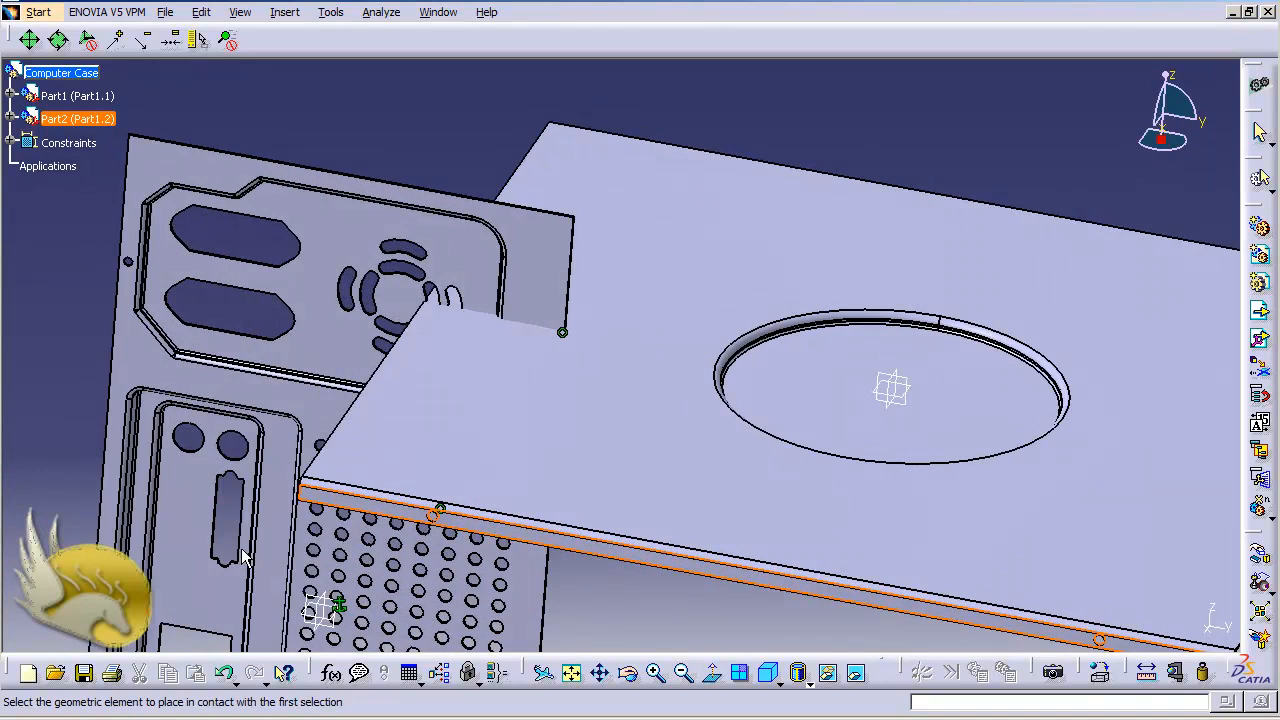
{"action": "left_click", "coordinate": [542, 278]}
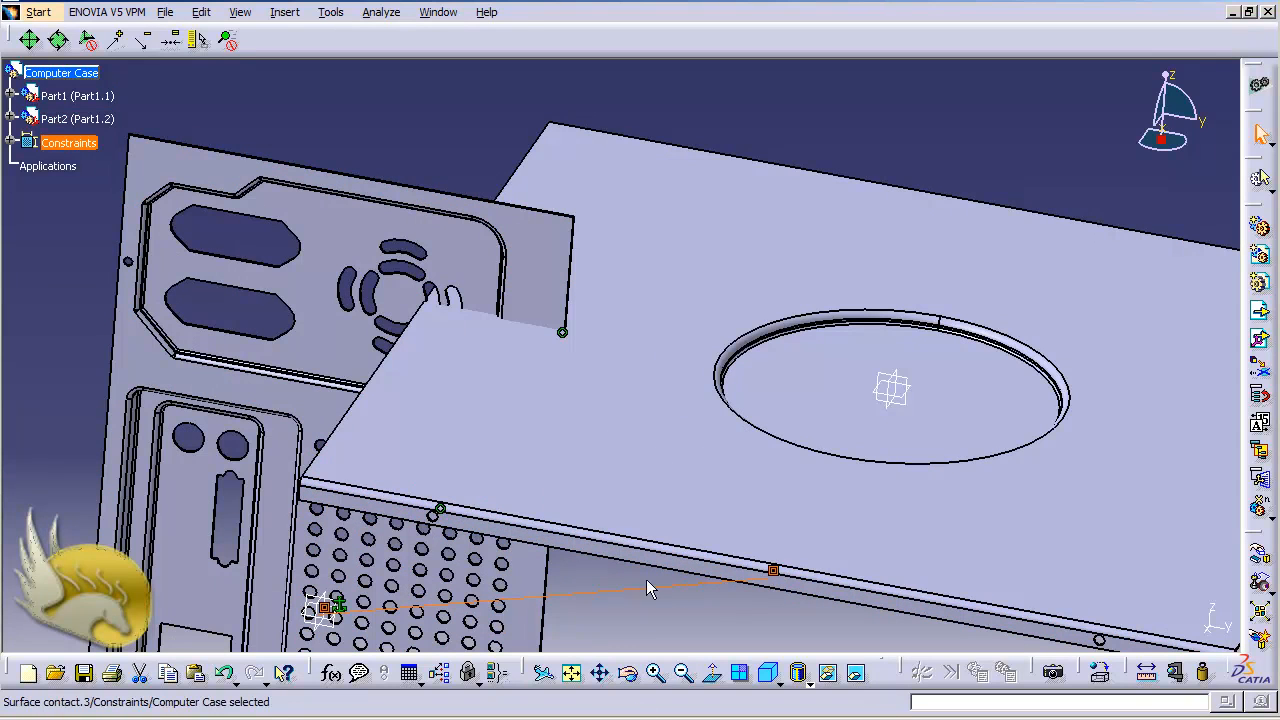
{"action": "left_click", "coordinate": [204, 13]}
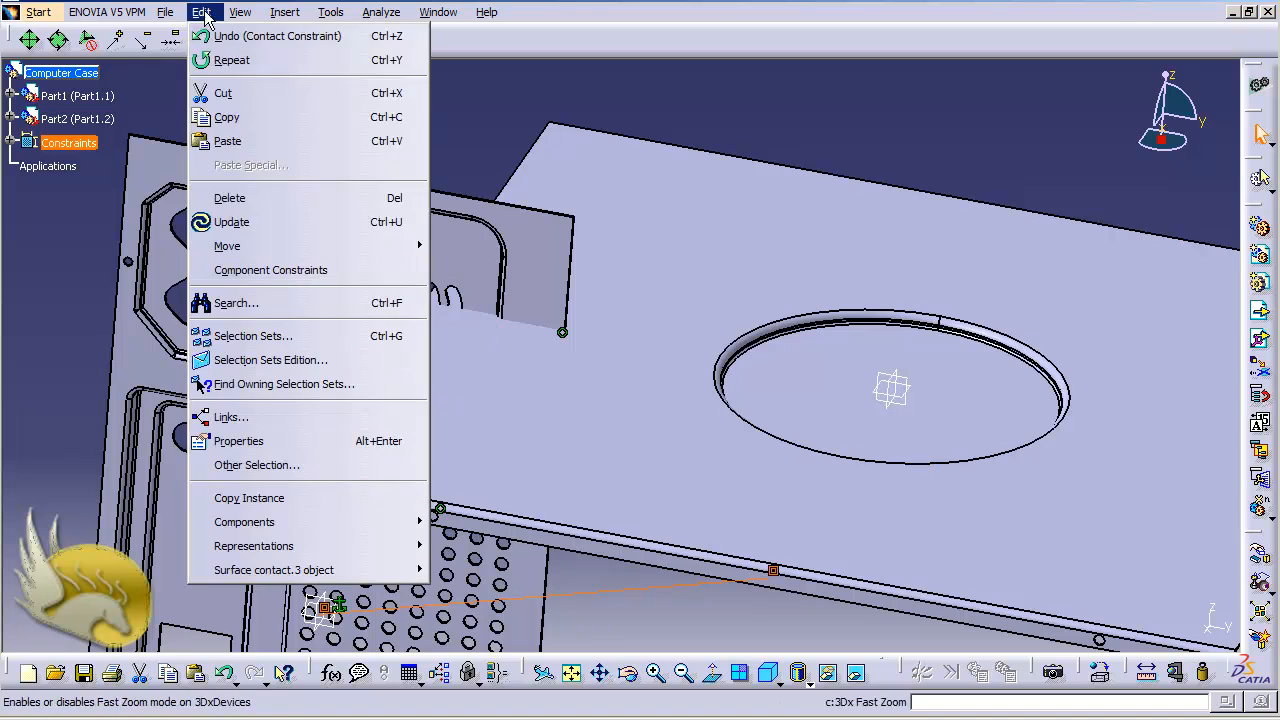
{"action": "left_click", "coordinate": [252, 221]}
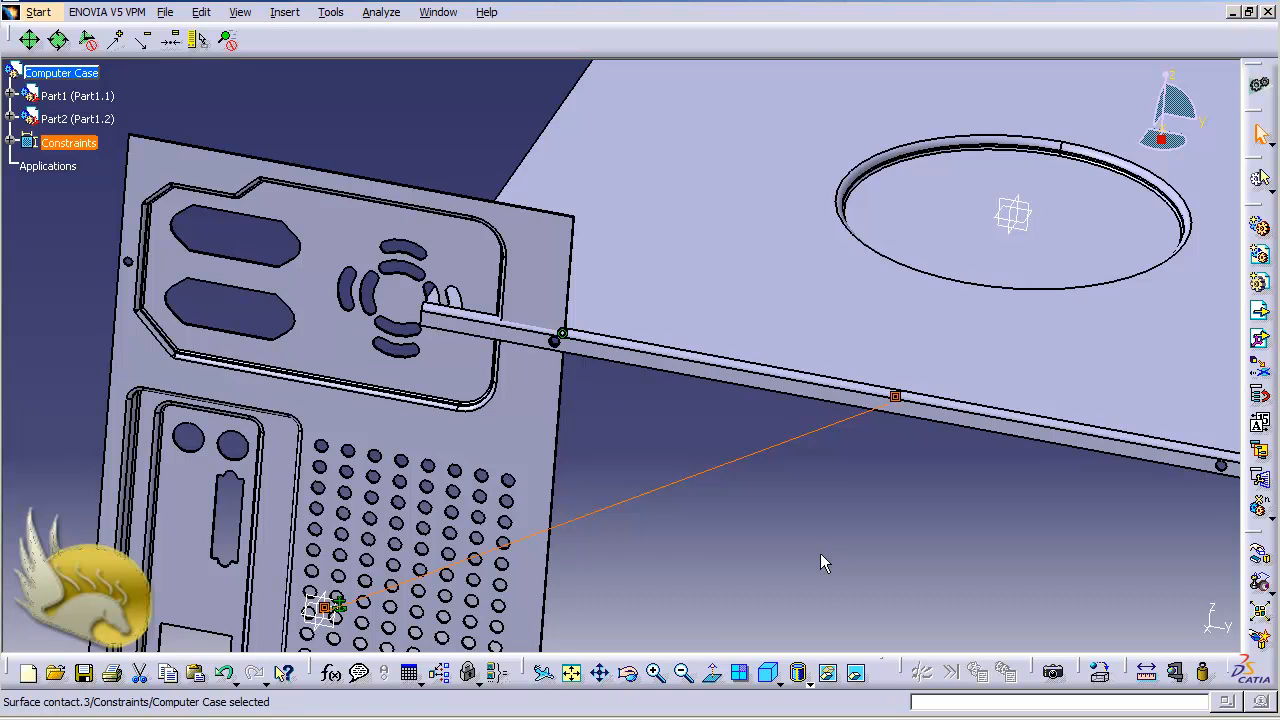
{"action": "key", "text": "shift+Up"}
{"action": "key", "text": "shift+Up"}
{"action": "key", "text": "shift+Up"}
{"action": "key", "text": "shift+Up"}
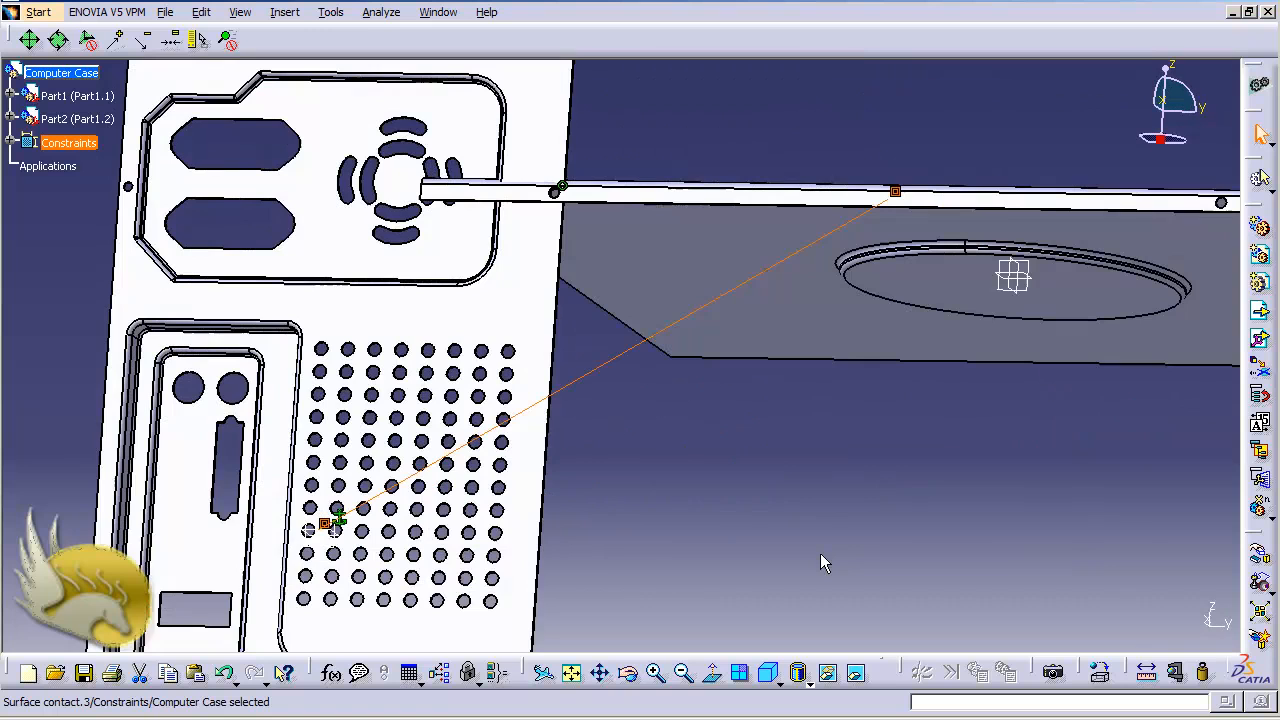
{"action": "key", "text": "shift+Right"}
{"action": "key", "text": "shift+Right"}
{"action": "key", "text": "shift+Right"}
{"action": "key", "text": "shift+Right"}
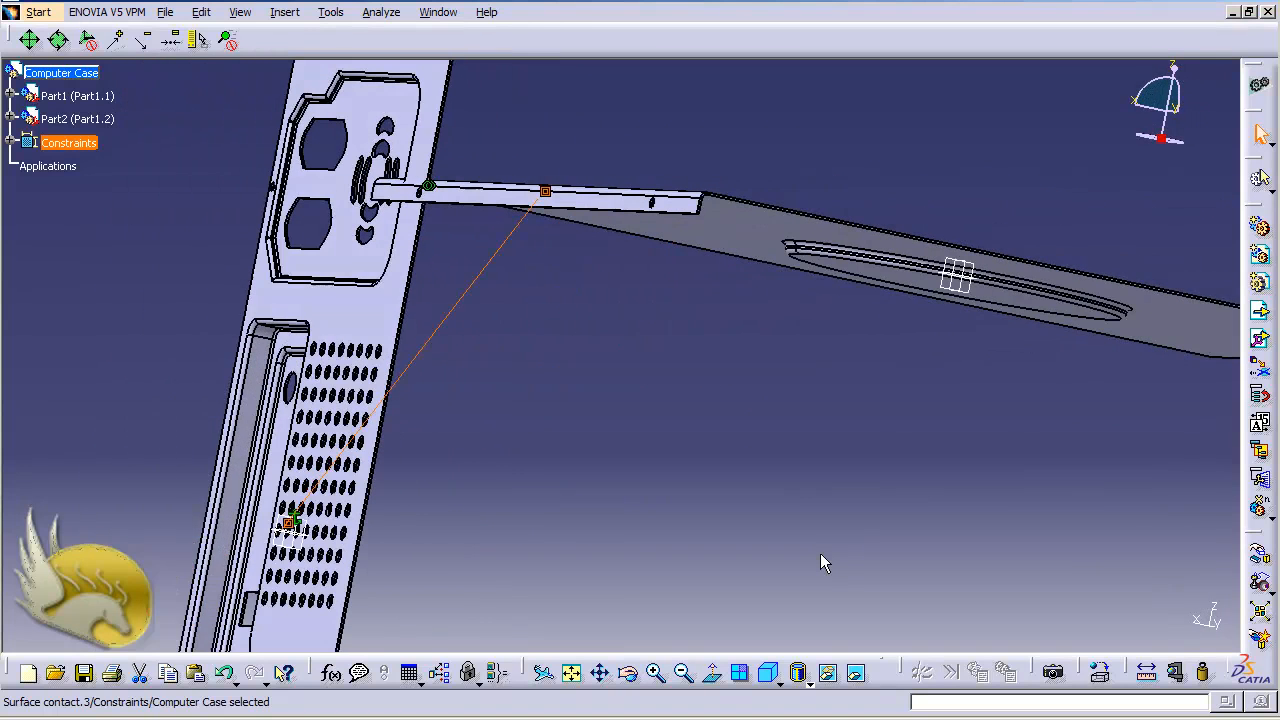
{"action": "key", "text": "shift+Right"}
{"action": "key", "text": "ctrl+Page_Up"}
{"action": "key", "text": "ctrl+Page_Up"}
{"action": "key", "text": "ctrl+Page_Up"}
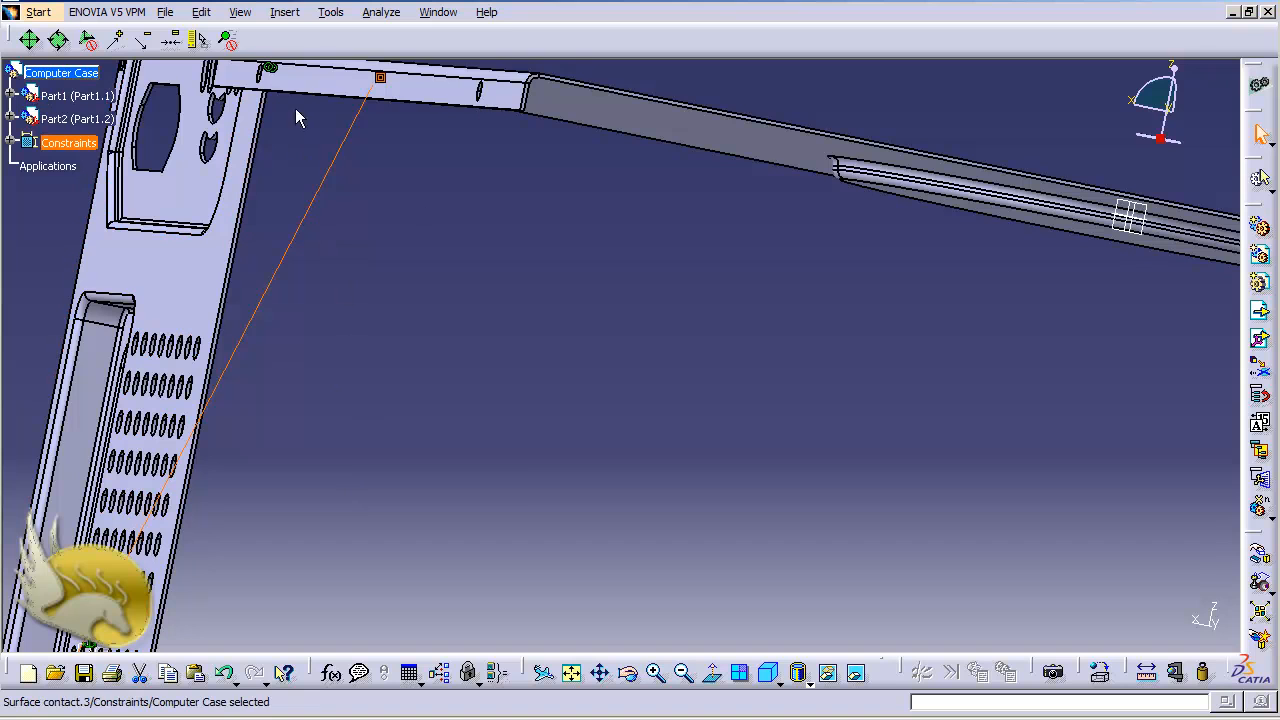
{"action": "left_click", "coordinate": [287, 13]}
{"action": "left_click", "coordinate": [313, 67]}
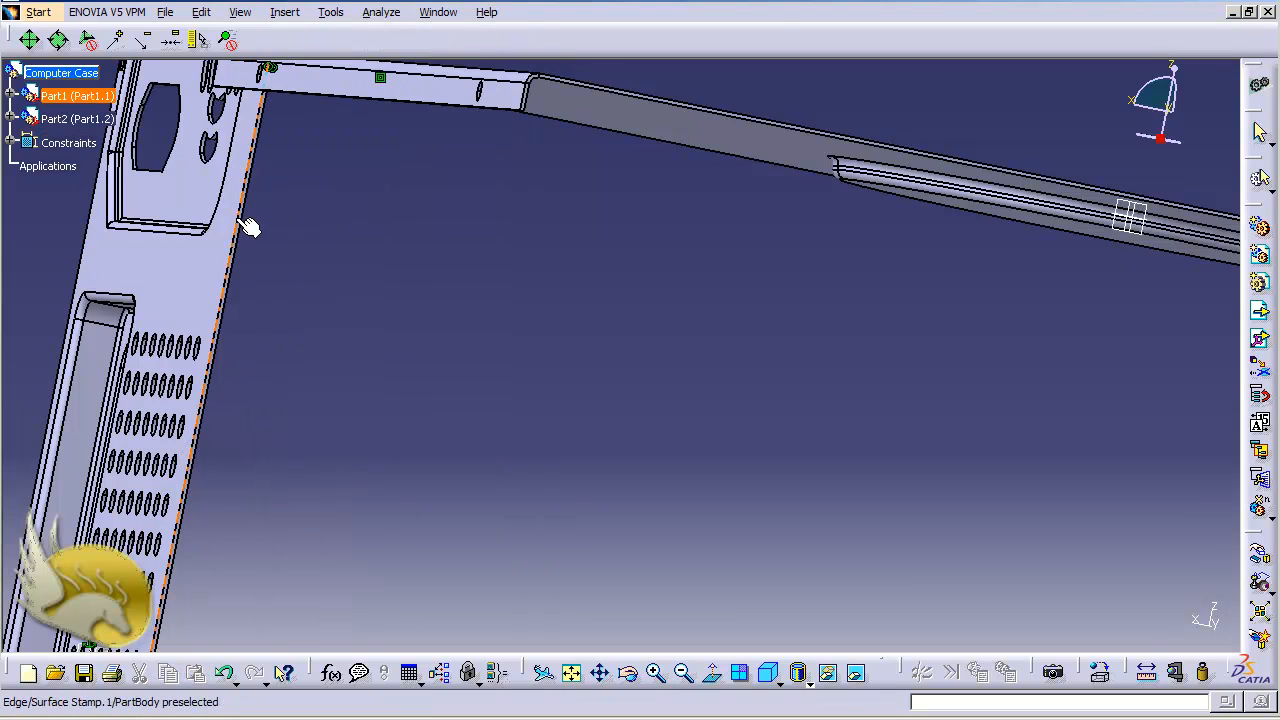
{"action": "left_click", "coordinate": [242, 224]}
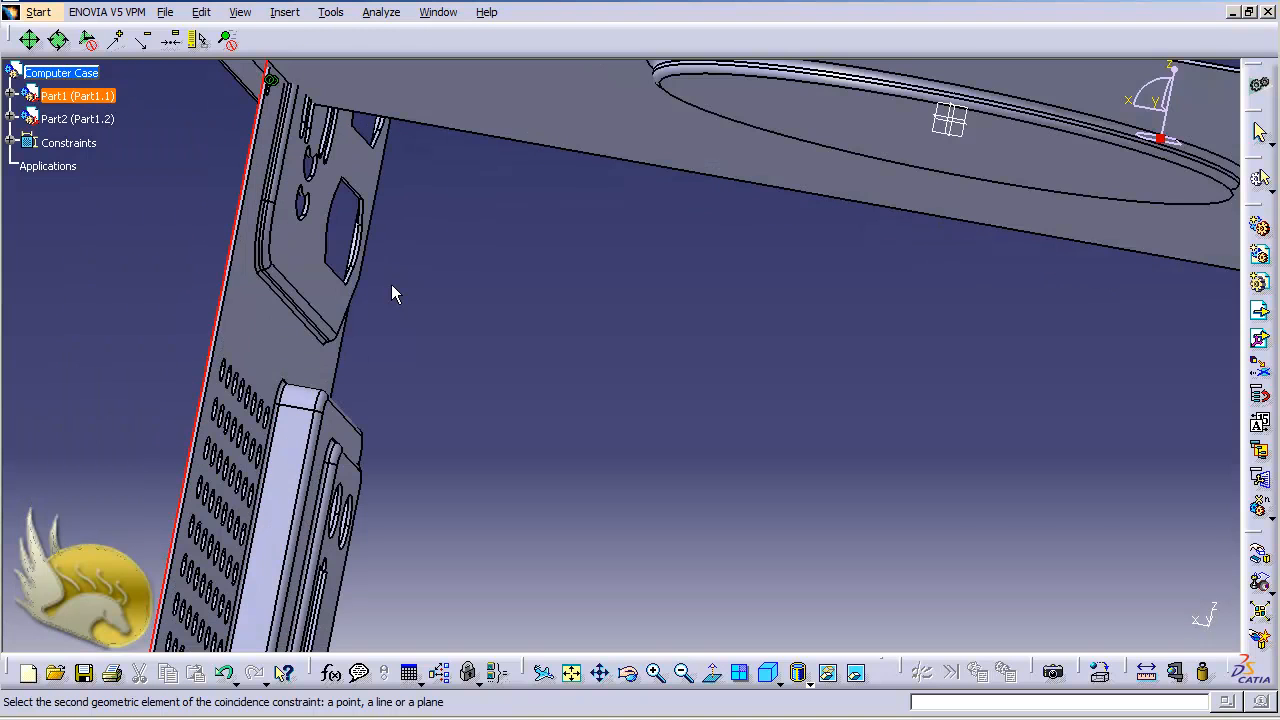
{"action": "scroll", "coordinate": [391, 284], "scroll_direction": "up", "scroll_amount": 4}
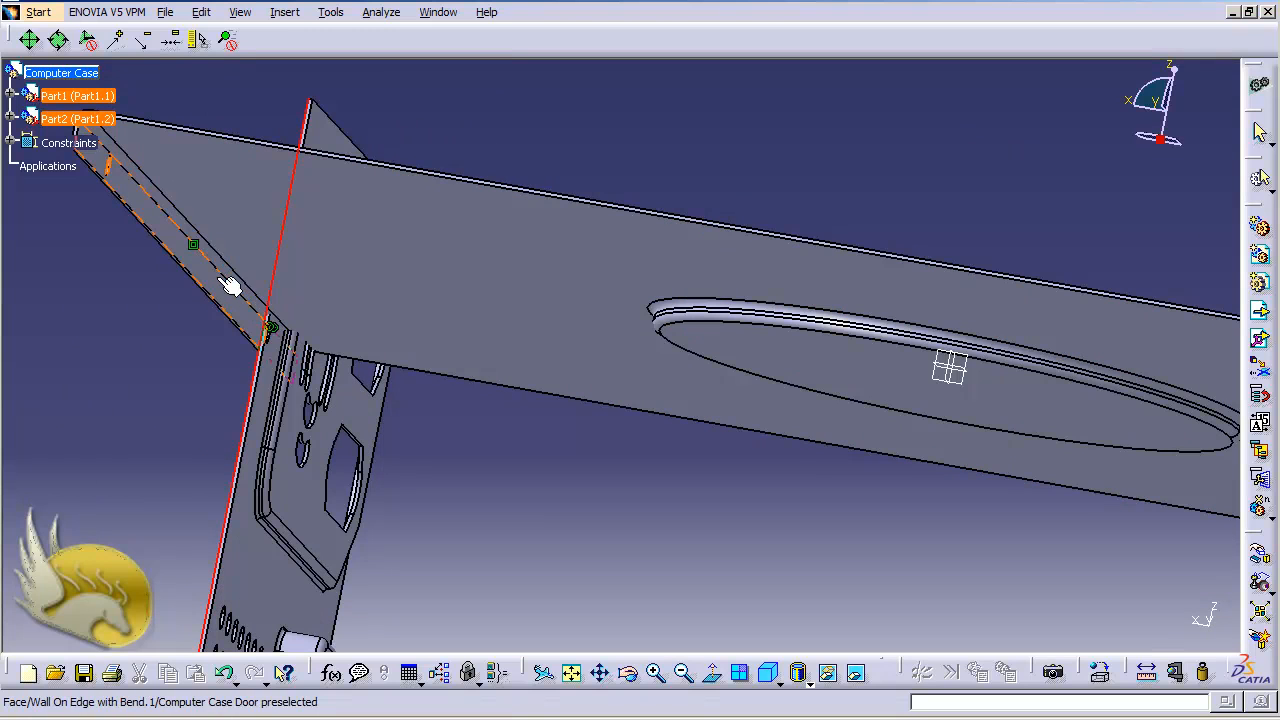
{"action": "left_click", "coordinate": [180, 220]}
{"action": "key", "text": "Escape"}
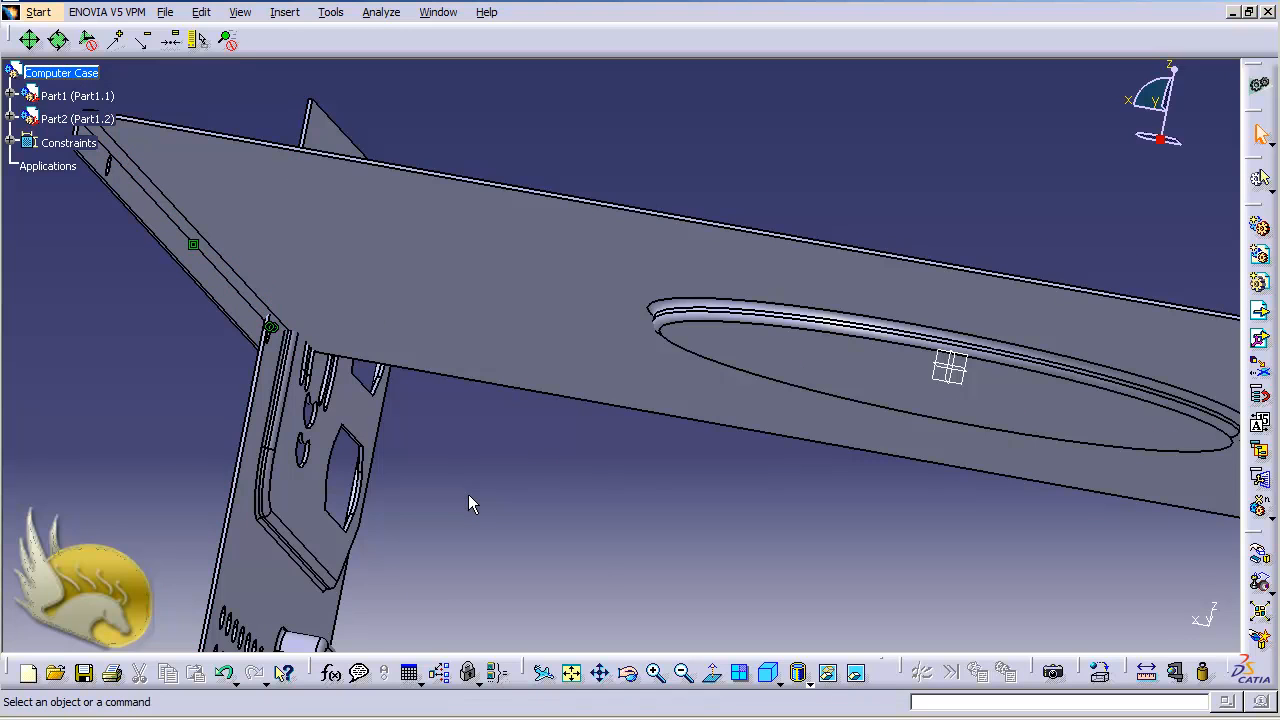
- Add a Coincidence constraint between the axes of the side plate's other flange hole and the back plate's lower edge hole, and update the assembly
{"action": "key", "text": "shift+Right"}
{"action": "key", "text": "shift+Right"}
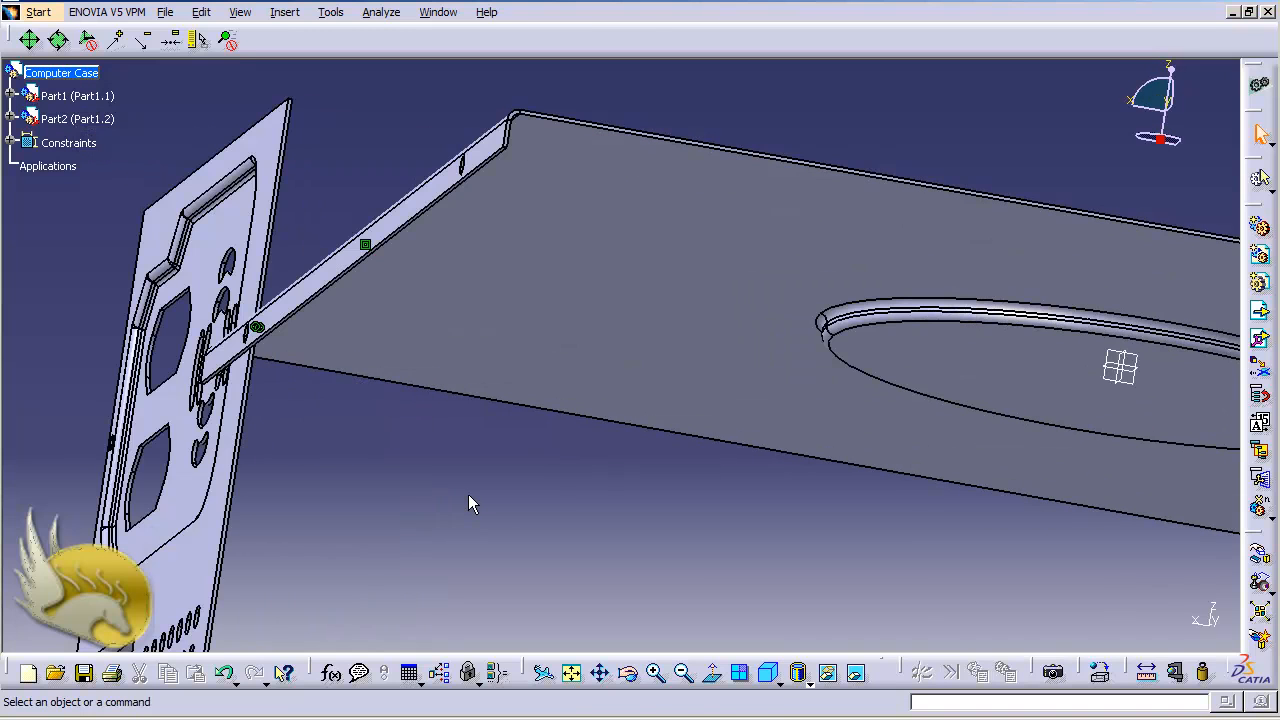
{"action": "key", "text": "shift+Up"}
{"action": "key", "text": "shift+Up"}
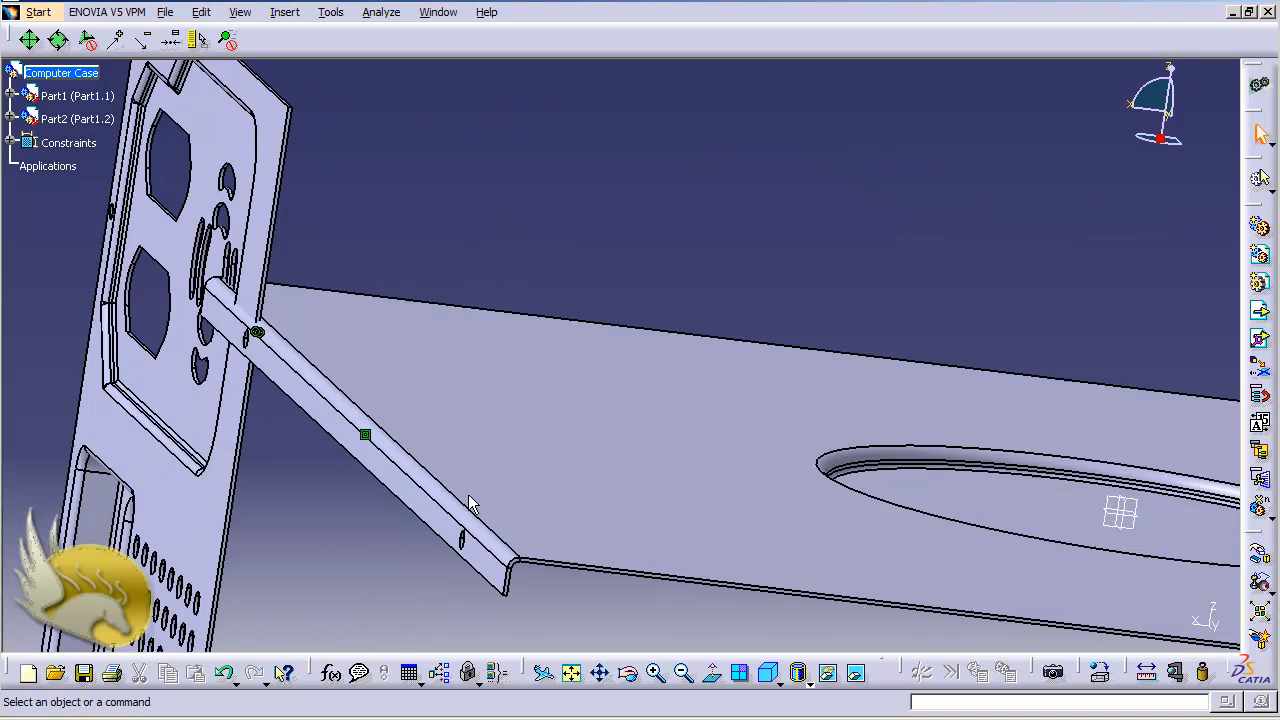
{"action": "key", "text": "Up"}
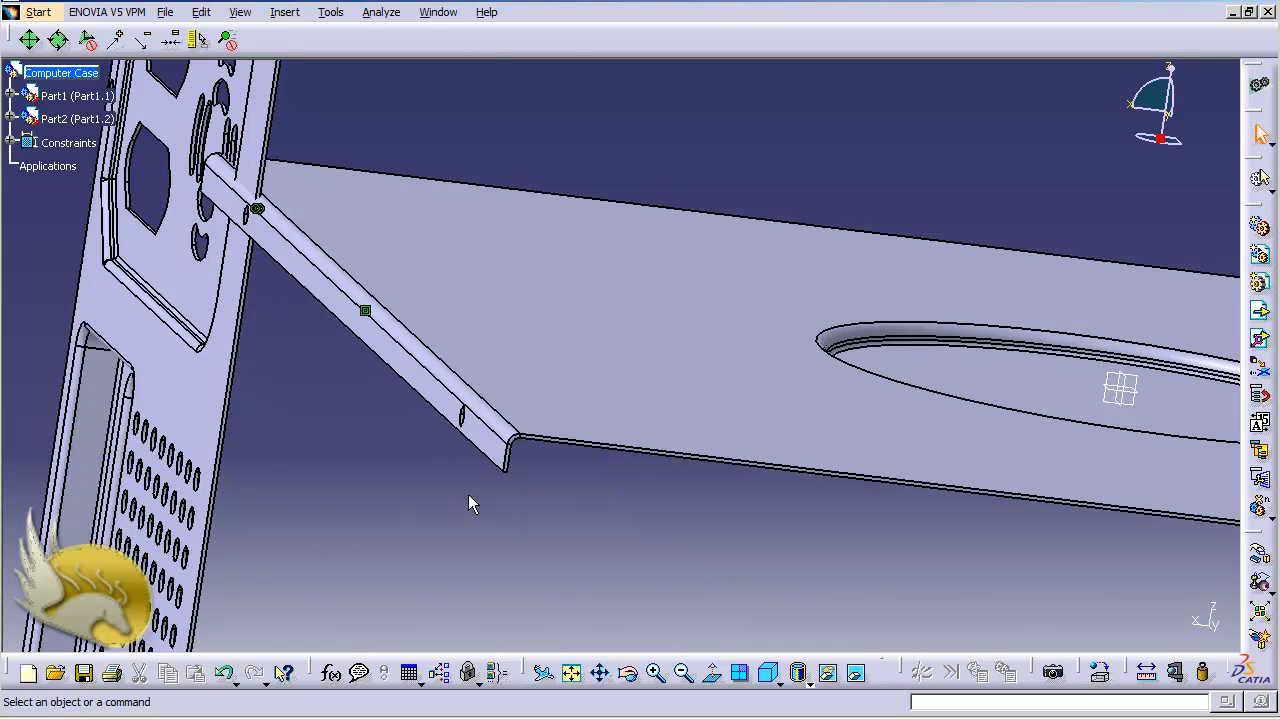
{"action": "key", "text": "Up"}
{"action": "key", "text": "ctrl+Page_Down"}
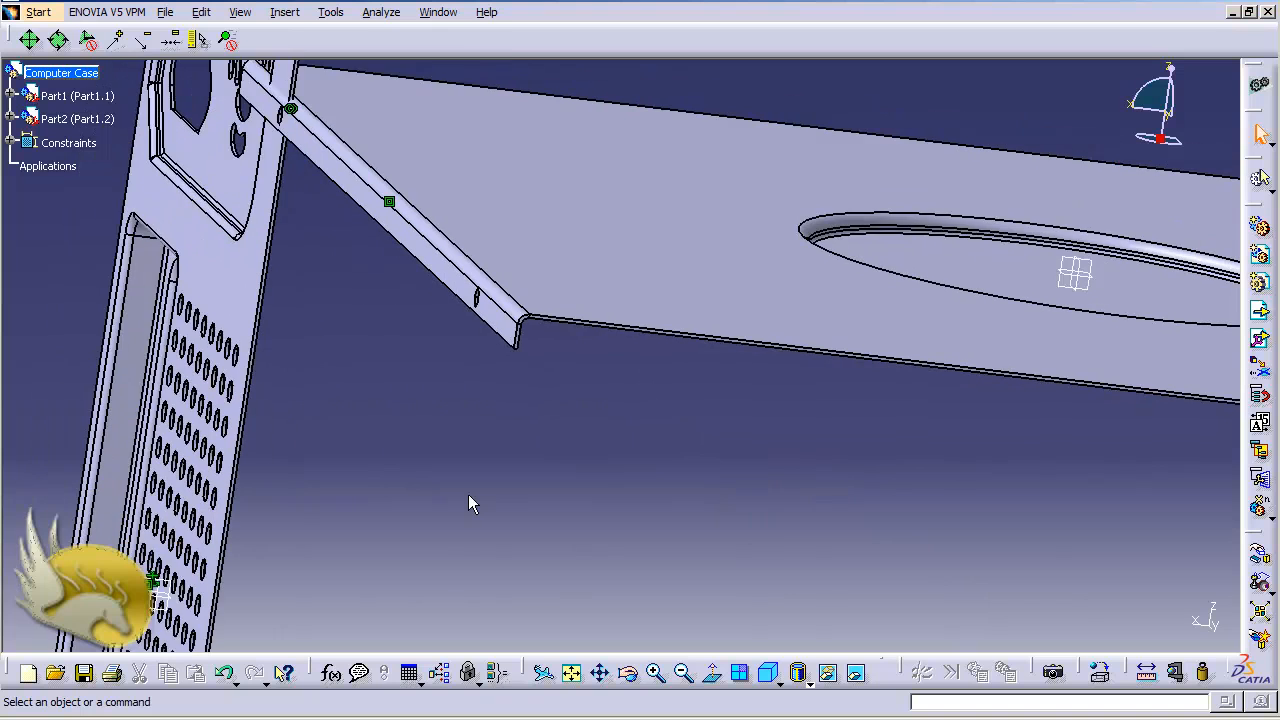
{"action": "key", "text": "ctrl+Page_Up"}
{"action": "key", "text": "ctrl+Page_Up"}
{"action": "key", "text": "ctrl+Page_Up"}
{"action": "key", "text": "ctrl+Page_Up"}
{"action": "key", "text": "ctrl+Page_Up"}
{"action": "key", "text": "ctrl+Page_Up"}
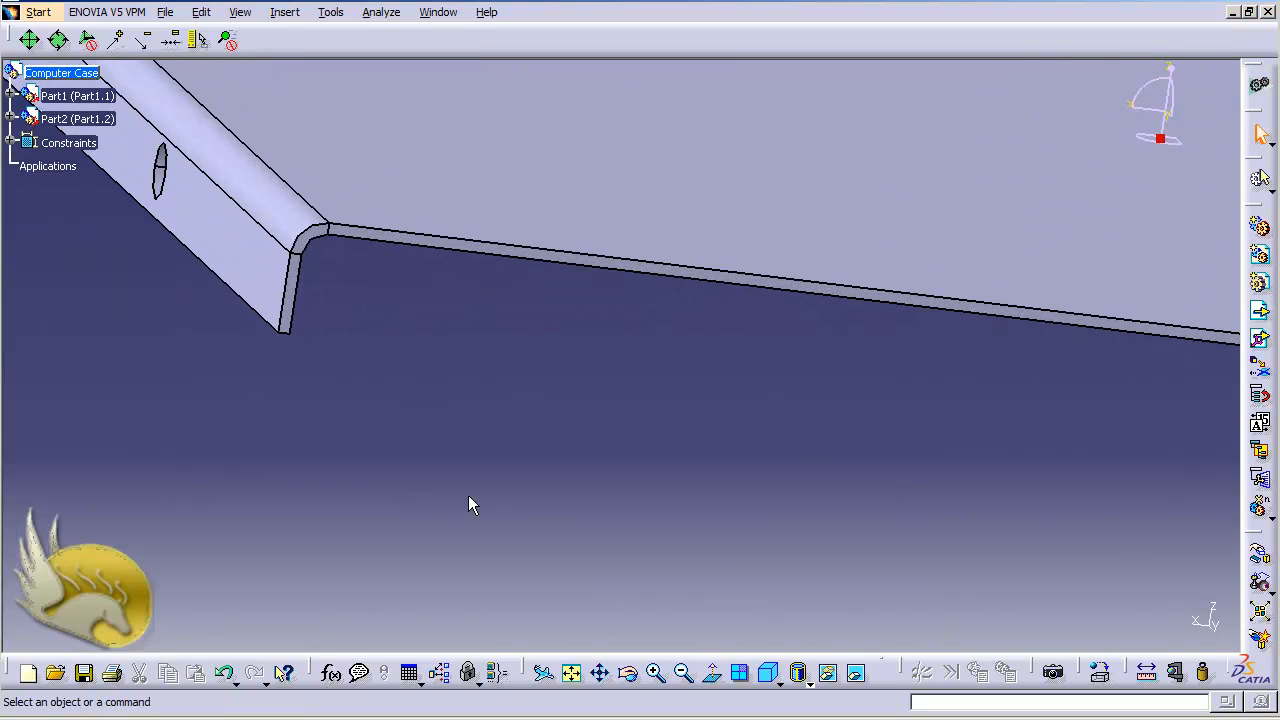
{"action": "left_click", "coordinate": [285, 12]}
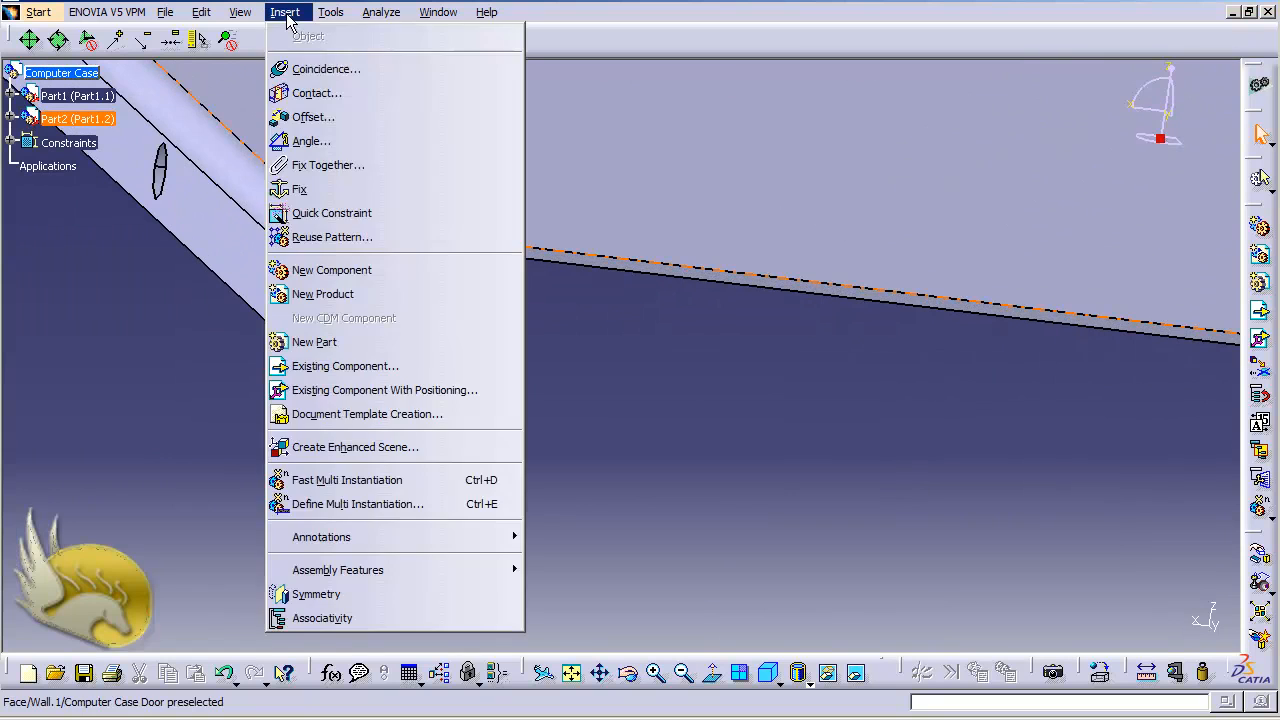
{"action": "left_click", "coordinate": [322, 68]}
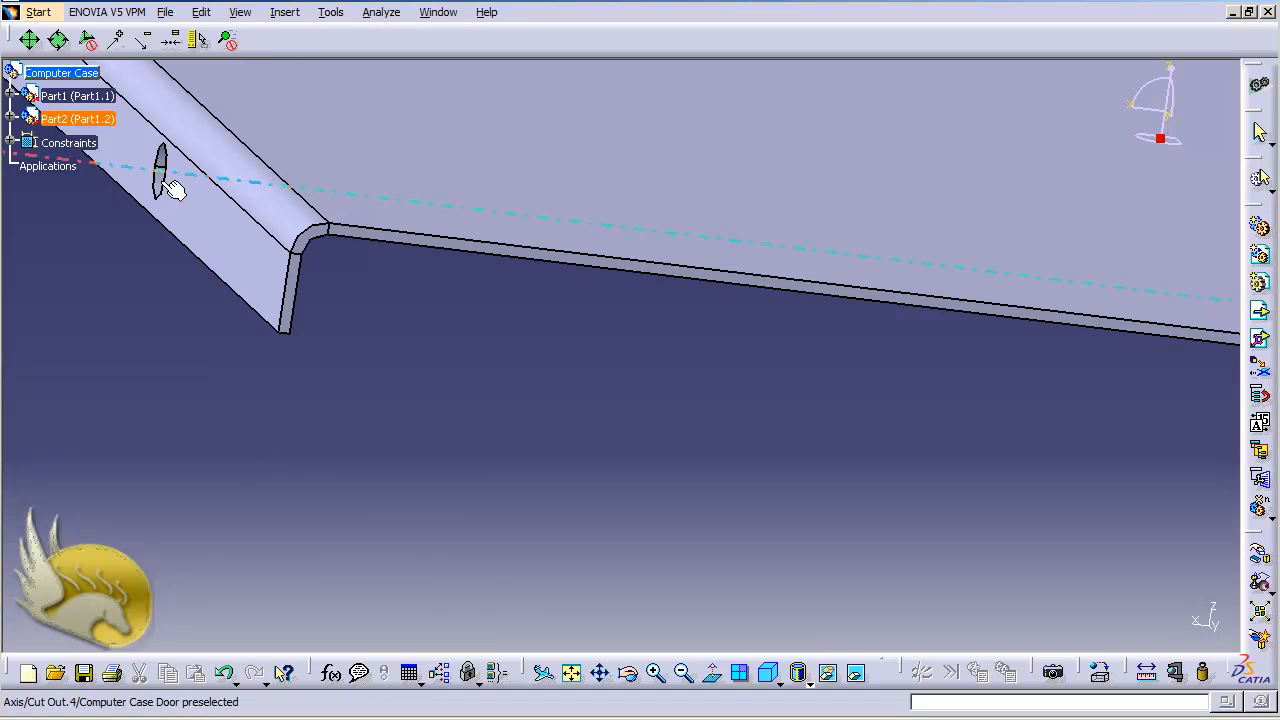
{"action": "left_click", "coordinate": [170, 187]}
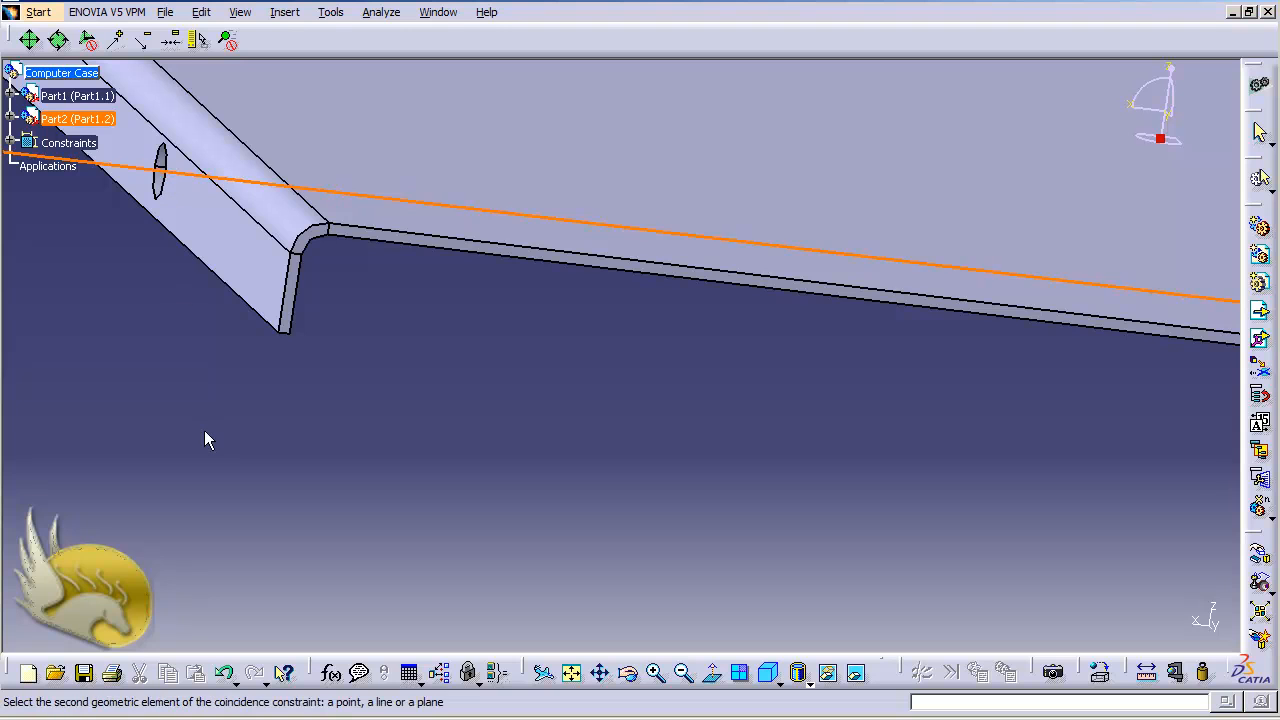
{"action": "scroll", "coordinate": [204, 433], "scroll_direction": "up", "scroll_amount": 1}
{"action": "scroll", "coordinate": [204, 433], "scroll_direction": "down", "scroll_amount": 5}
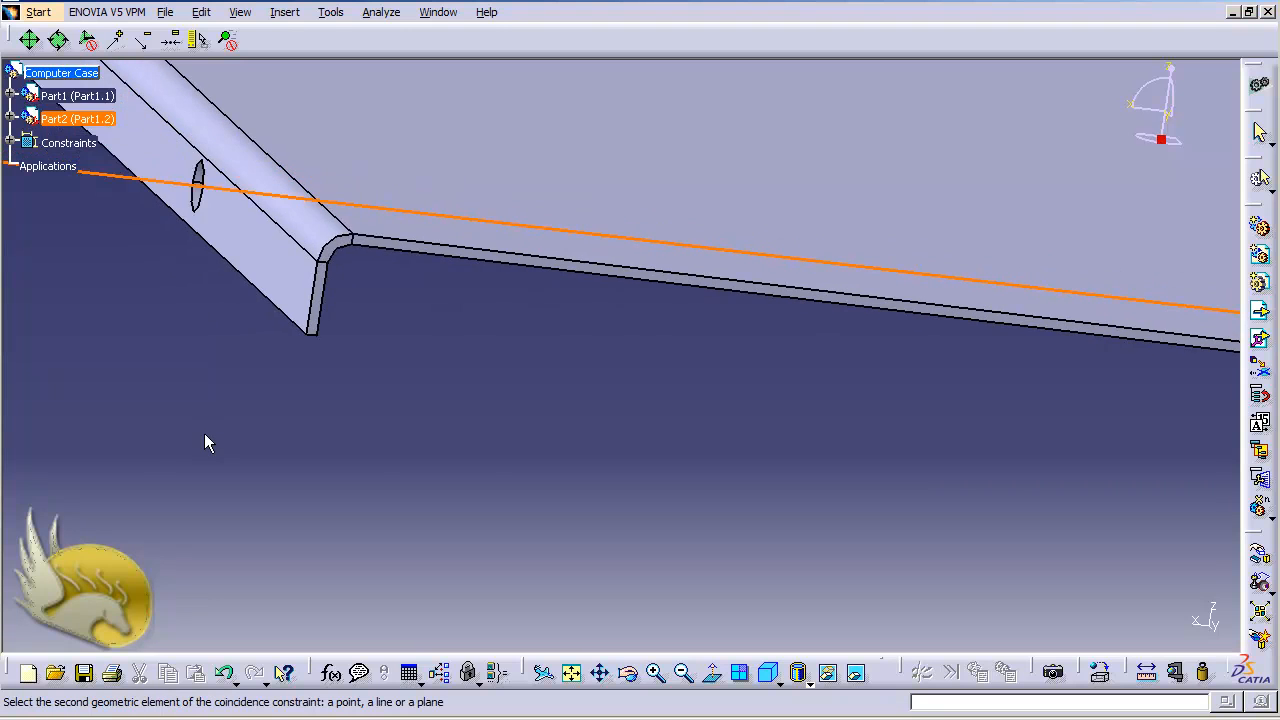
{"action": "scroll", "coordinate": [204, 433], "scroll_direction": "down", "scroll_amount": 10}
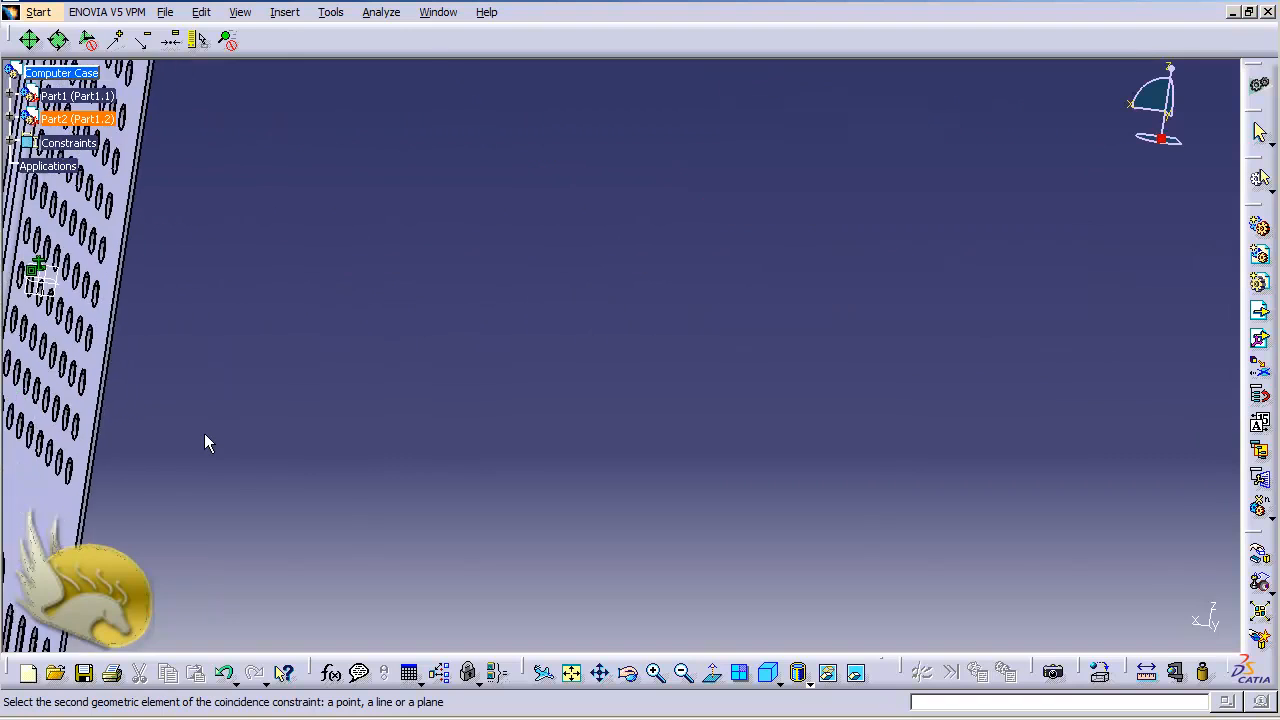
{"action": "middle_click_drag", "start_coordinate": [204, 433], "coordinate": [312, 419]}
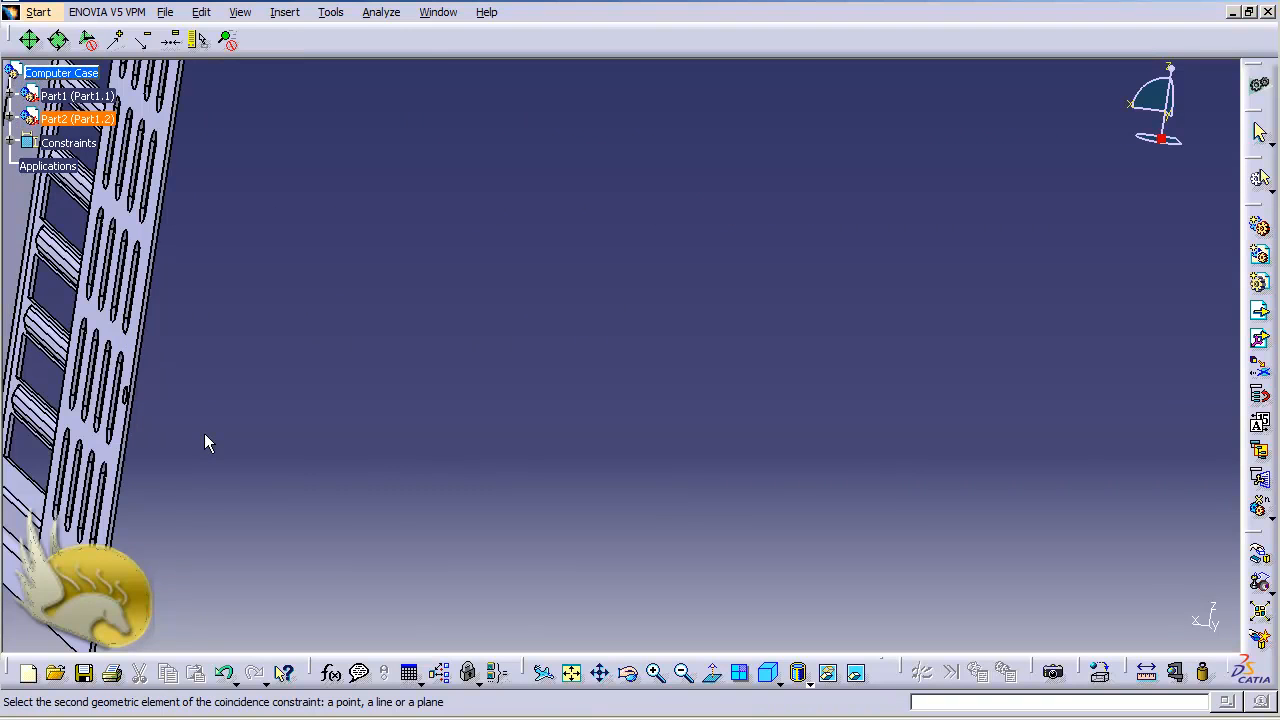
{"action": "scroll", "coordinate": [204, 433], "scroll_direction": "up", "scroll_amount": 2}
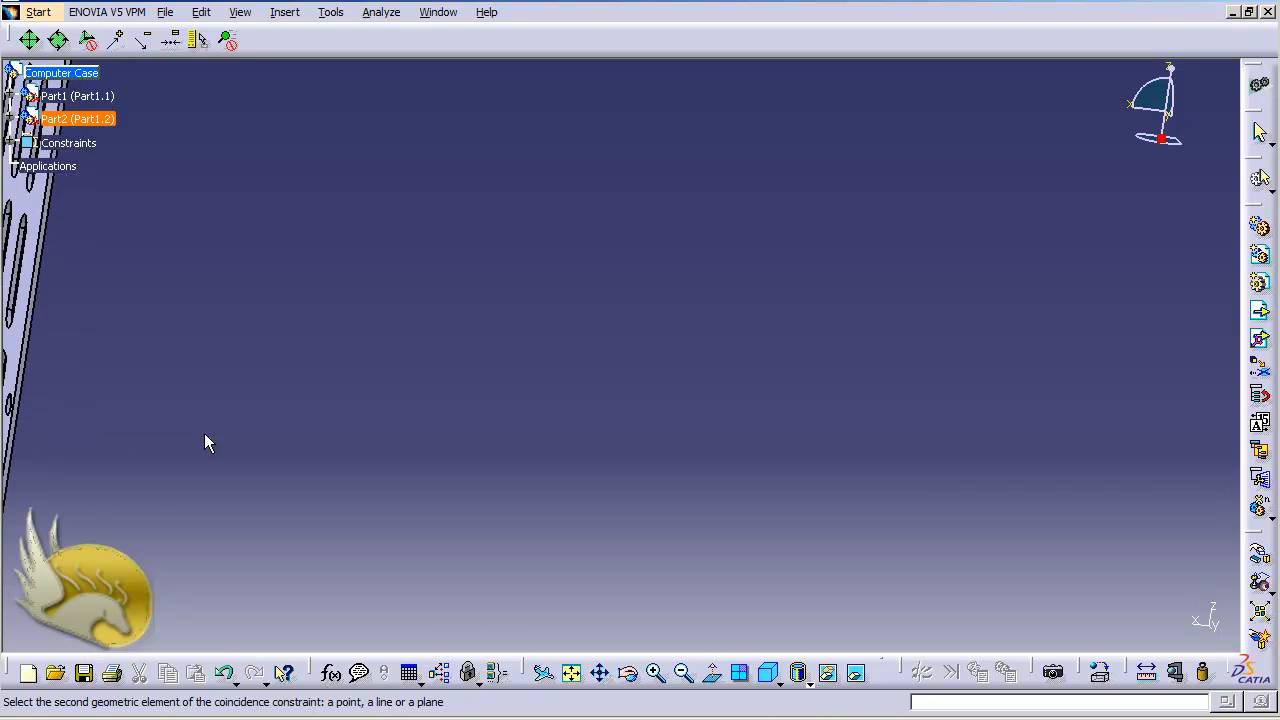
{"action": "middle_click_drag", "start_coordinate": [204, 433], "coordinate": [335, 433]}
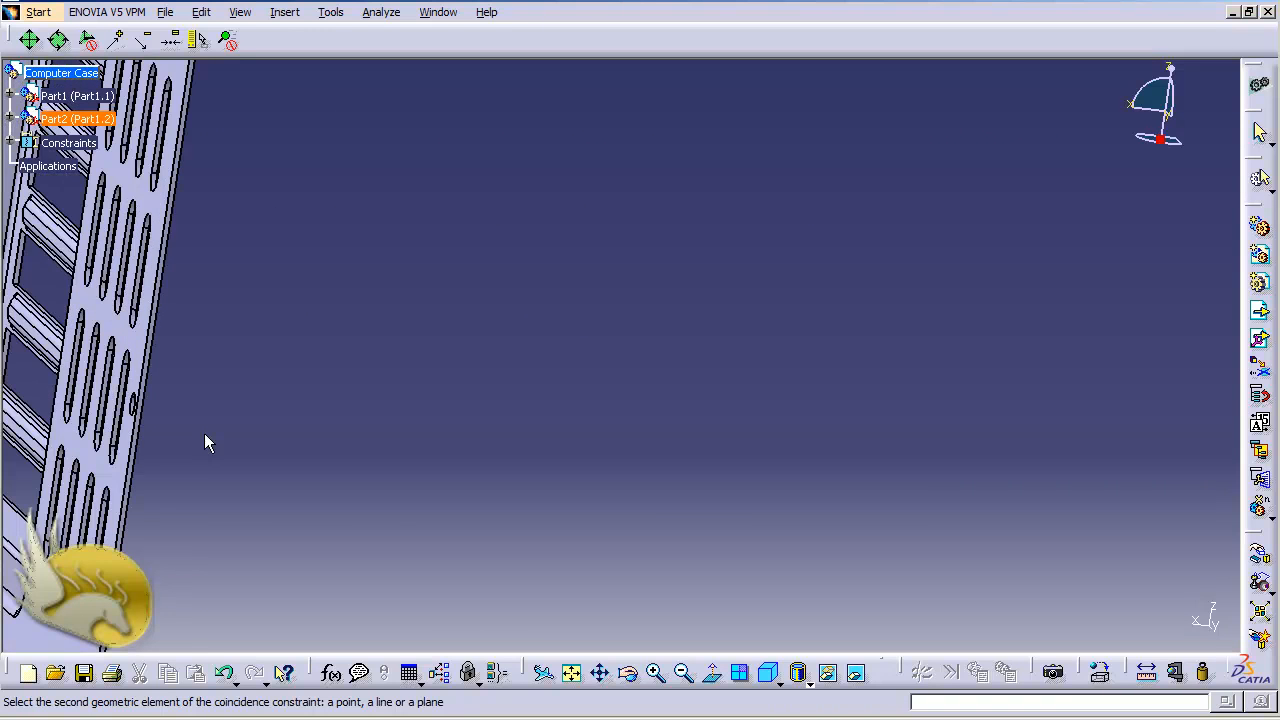
{"action": "left_click", "coordinate": [132, 404]}
{"action": "key", "text": "ctrl+Page_Up"}
{"action": "key", "text": "ctrl+Page_Up"}
{"action": "key", "text": "ctrl+Right"}
{"action": "key", "text": "ctrl+Right"}
{"action": "key", "text": "ctrl+Right"}
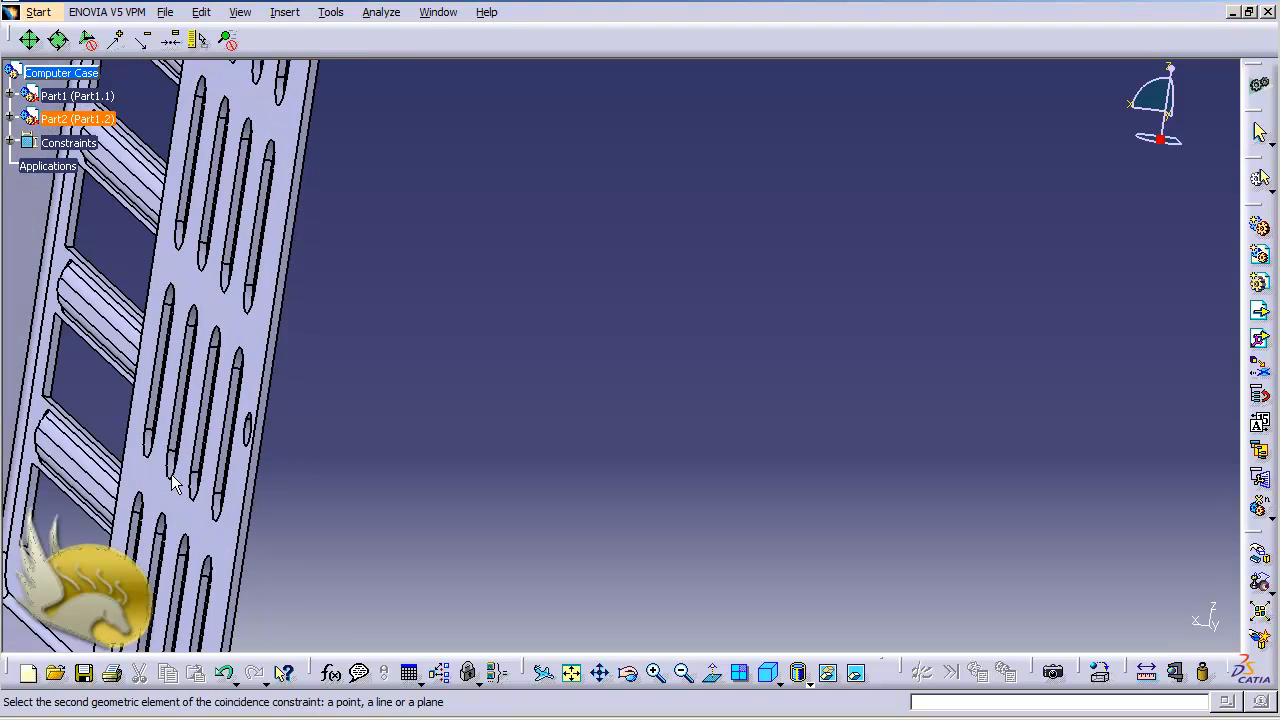
{"action": "left_click", "coordinate": [255, 446]}
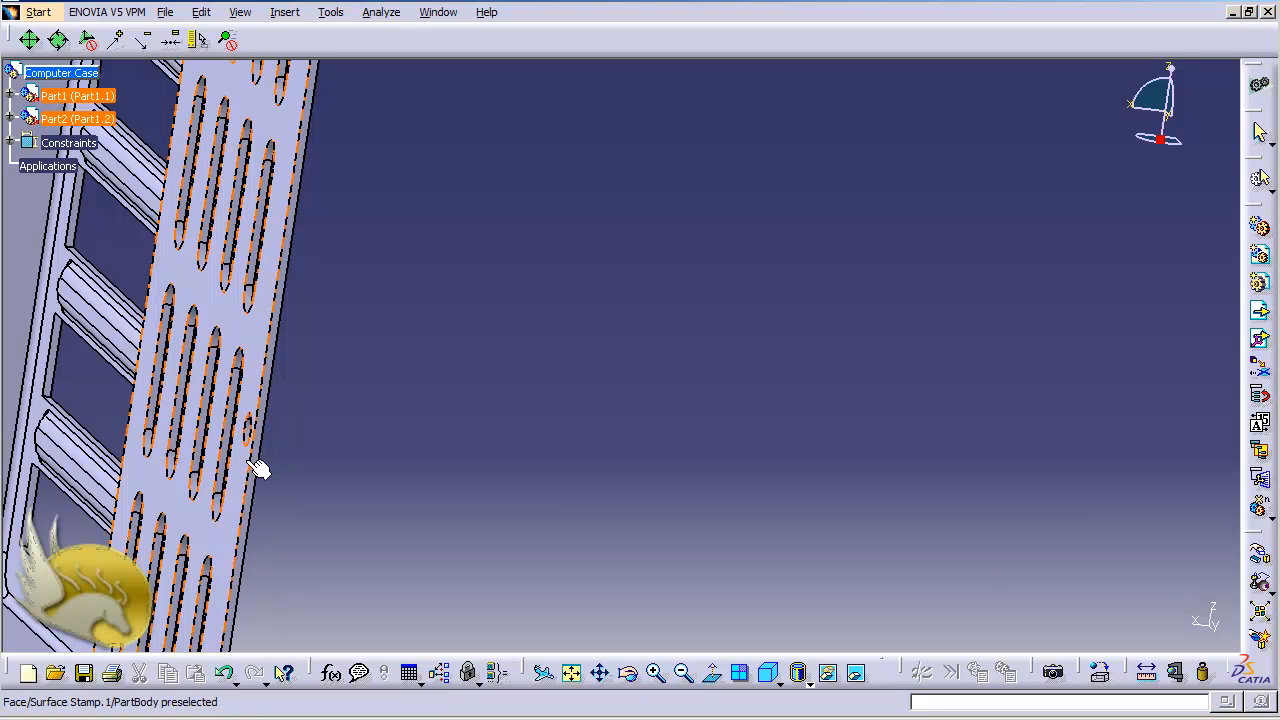
{"action": "middle_click_drag", "start_coordinate": [249, 462], "coordinate": [252, 462]}
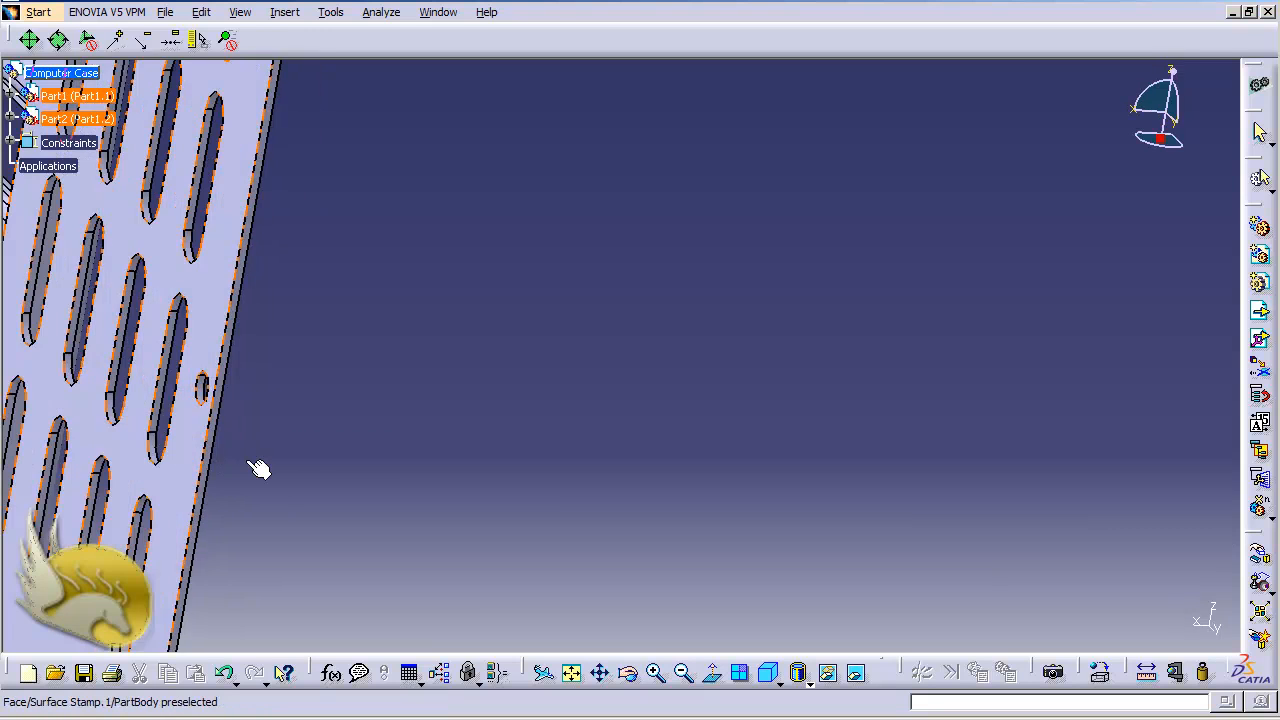
{"action": "left_click", "coordinate": [215, 390]}
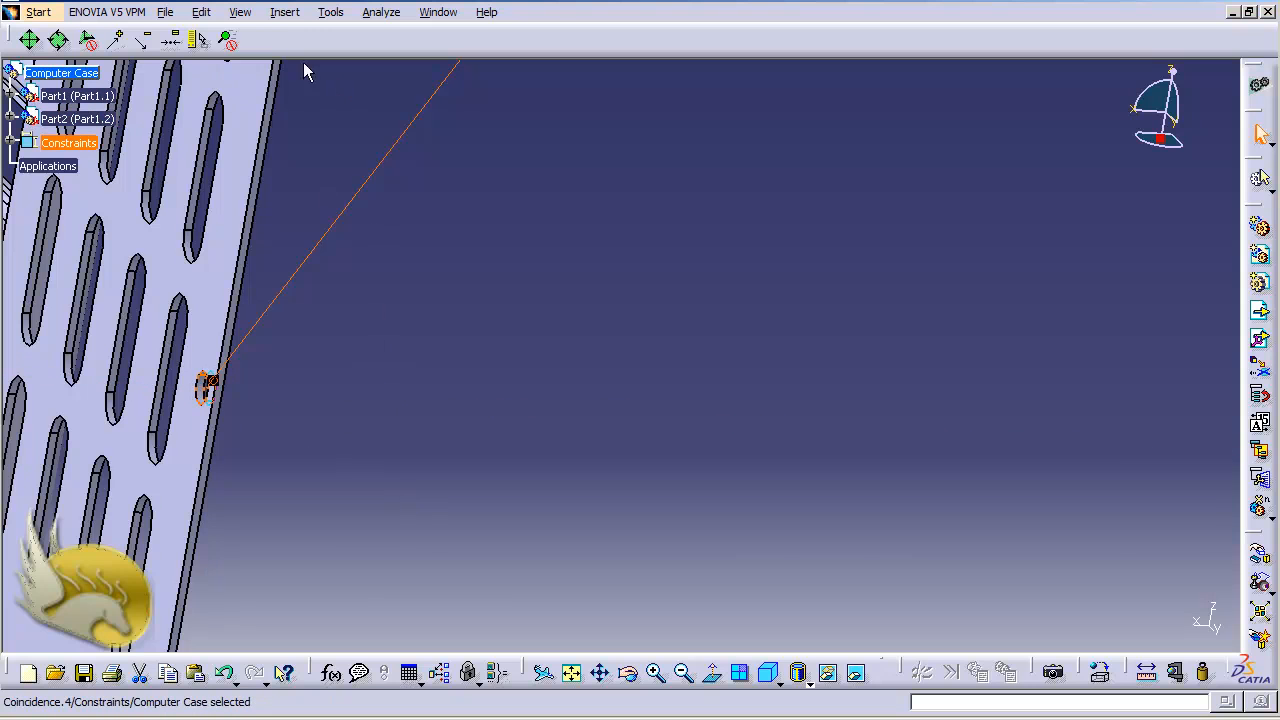
{"action": "left_click", "coordinate": [201, 12]}
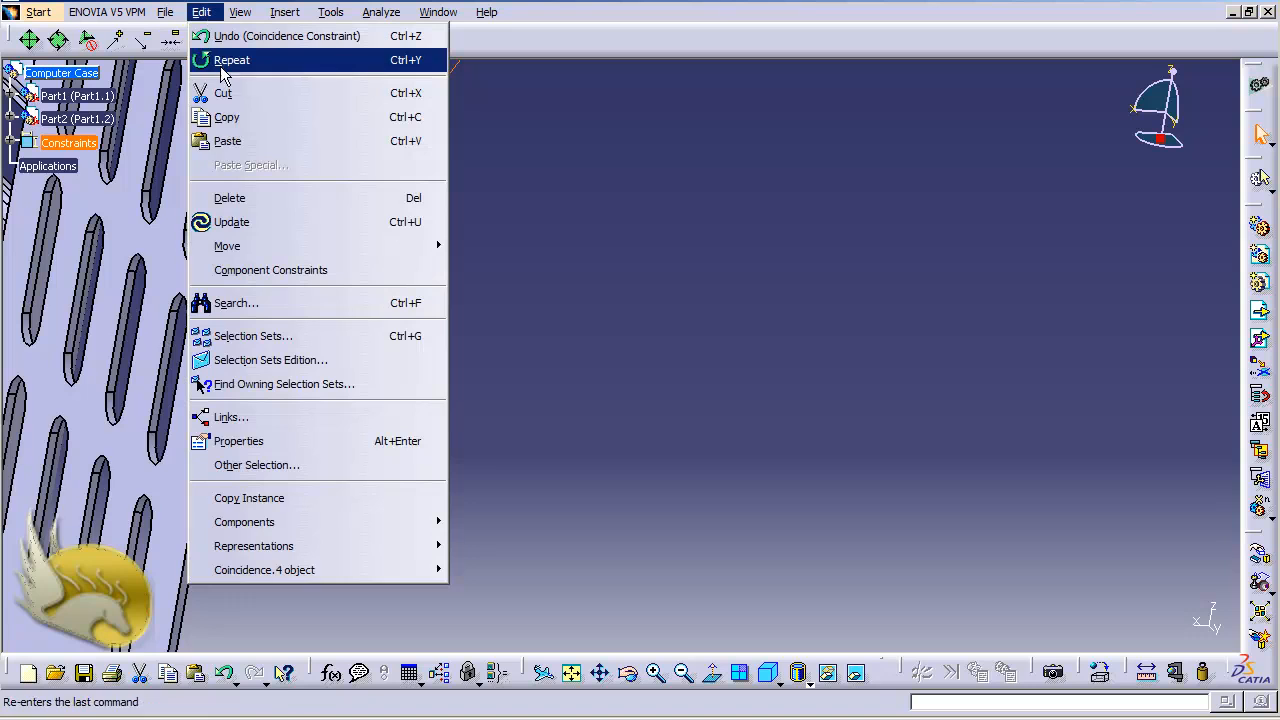
{"action": "left_click", "coordinate": [264, 220]}
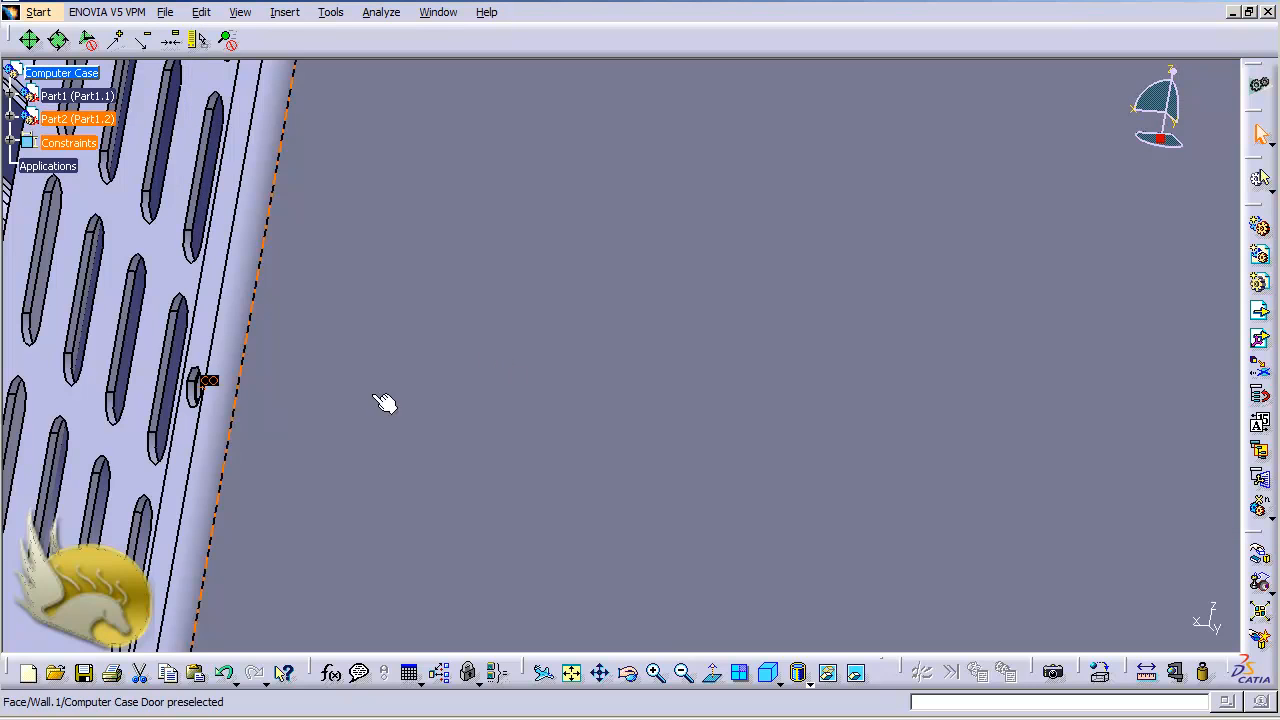
- Examine the alignment of the lower screw holes and the fit between the side plate and back plate from several angles
{"action": "key", "text": "shift+Right"}
{"action": "key", "text": "shift+Right"}
{"action": "key", "text": "shift+Right"}
{"action": "key", "text": "shift+Right"}
{"action": "key", "text": "shift+Right"}
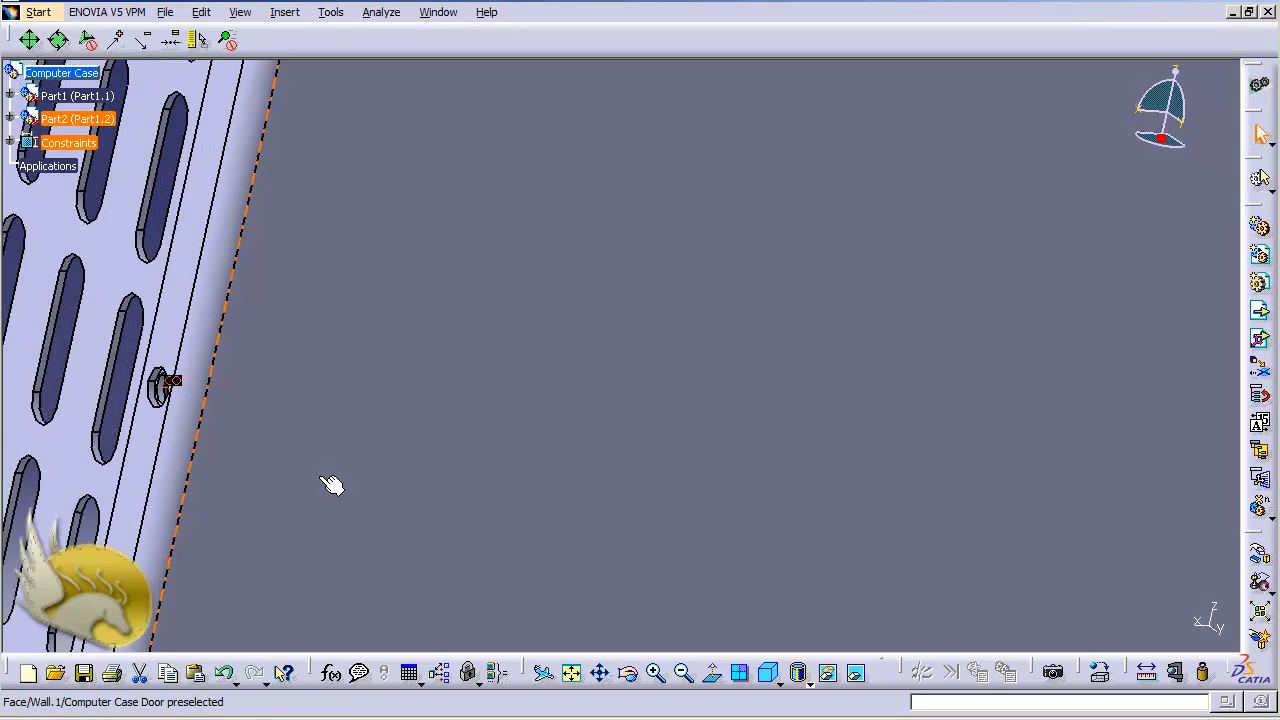
{"action": "key", "text": "shift+Right"}
{"action": "key", "text": "shift+Right"}
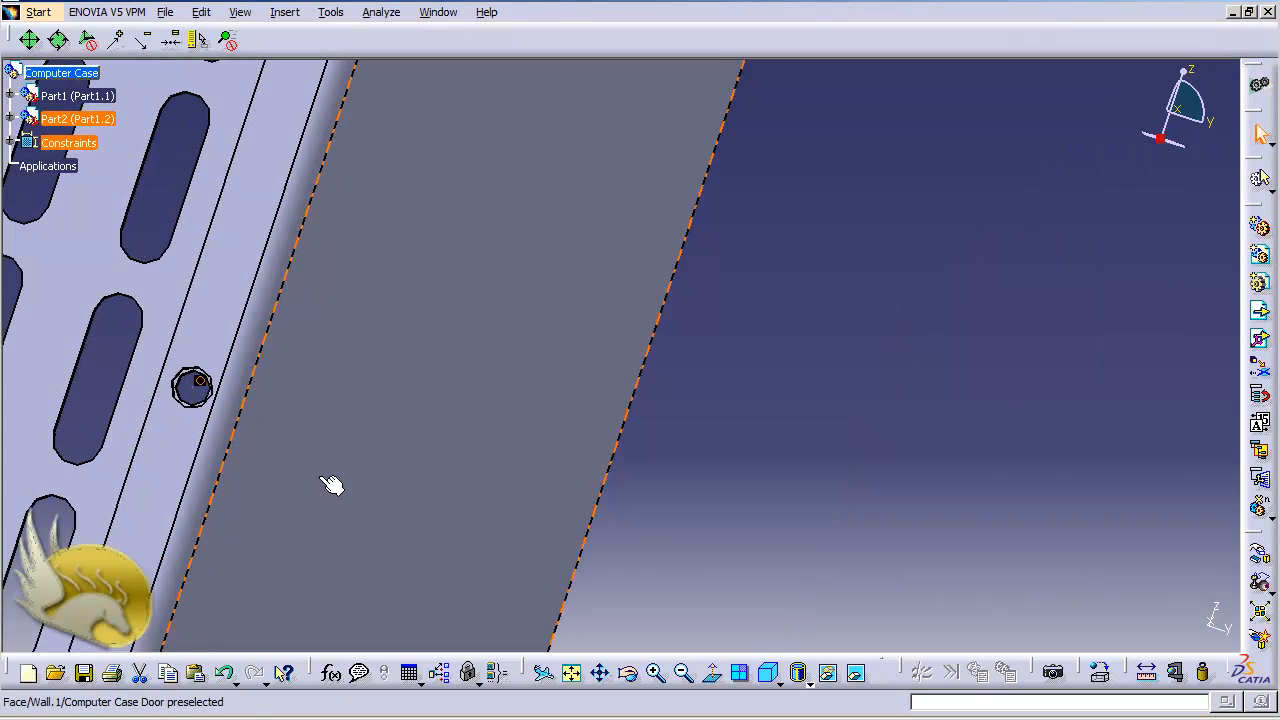
{"action": "key", "text": "shift+Right"}
{"action": "key", "text": "shift+Right"}
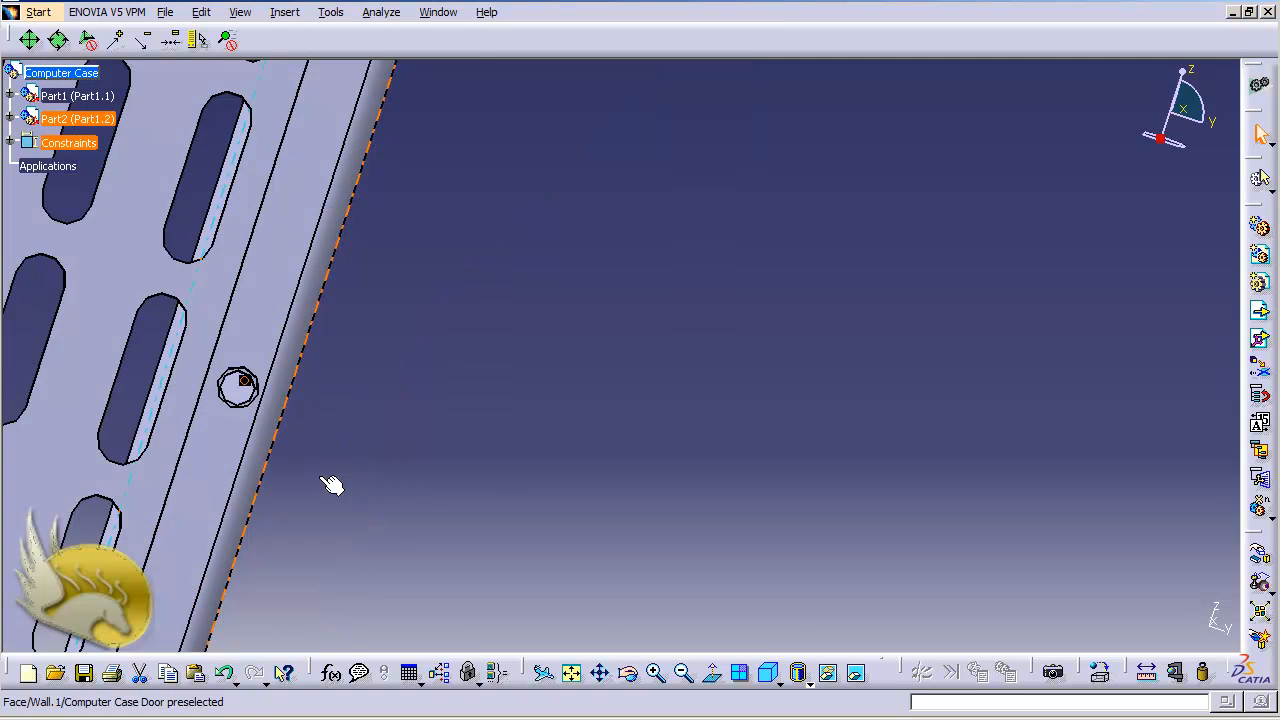
{"action": "key", "text": "shift+Right"}
{"action": "key", "text": "shift+Right"}
{"action": "key", "text": "shift+Right"}
{"action": "key", "text": "shift+Right"}
{"action": "key", "text": "shift+Right"}
{"action": "key", "text": "shift+Right"}
{"action": "key", "text": "shift+Right"}
{"action": "key", "text": "shift+Right"}
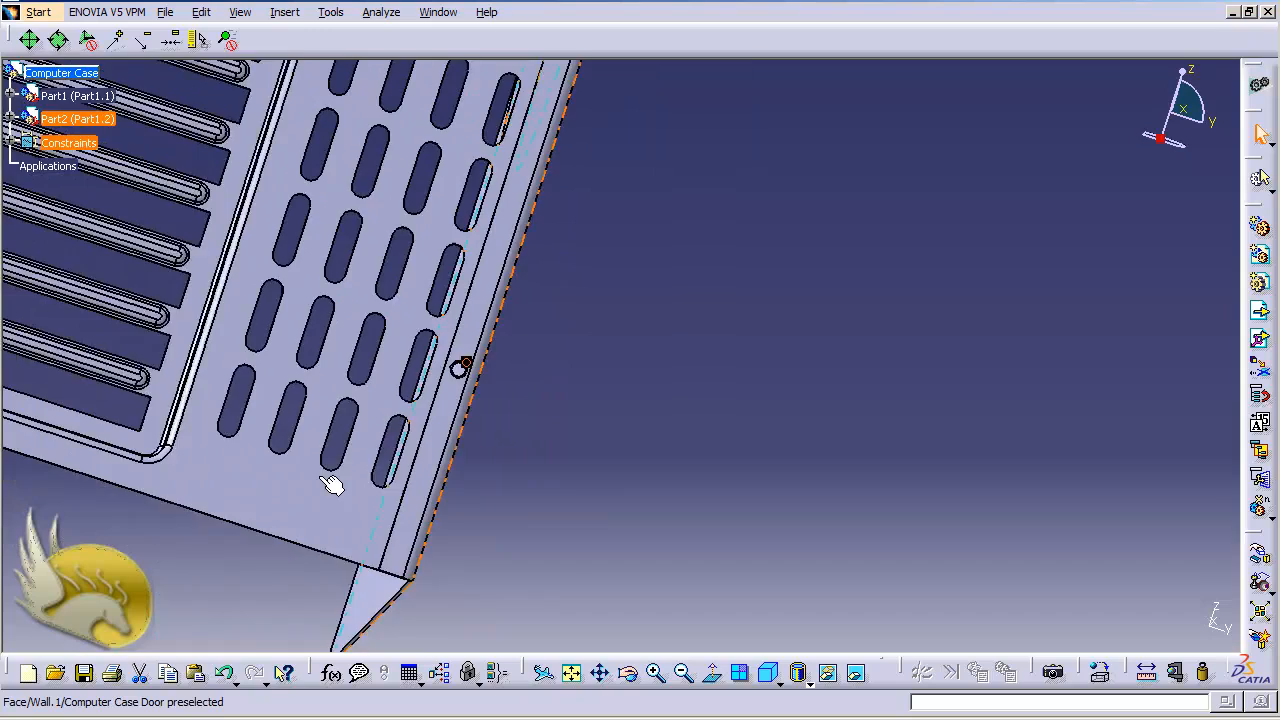
{"action": "key", "text": "shift+Right"}
{"action": "key", "text": "shift+Right"}
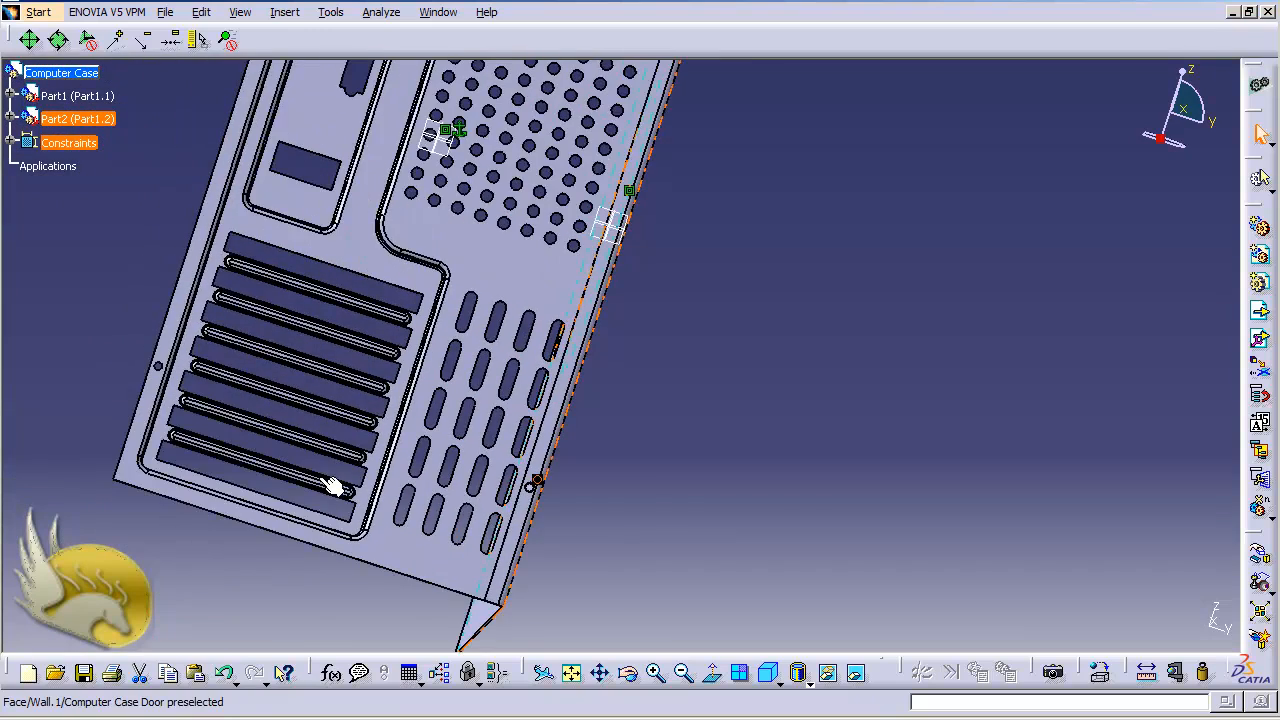
{"action": "key", "text": "shift+Right"}
{"action": "key", "text": "shift+Right"}
{"action": "key", "text": "shift+Right"}
{"action": "key", "text": "shift+Right"}
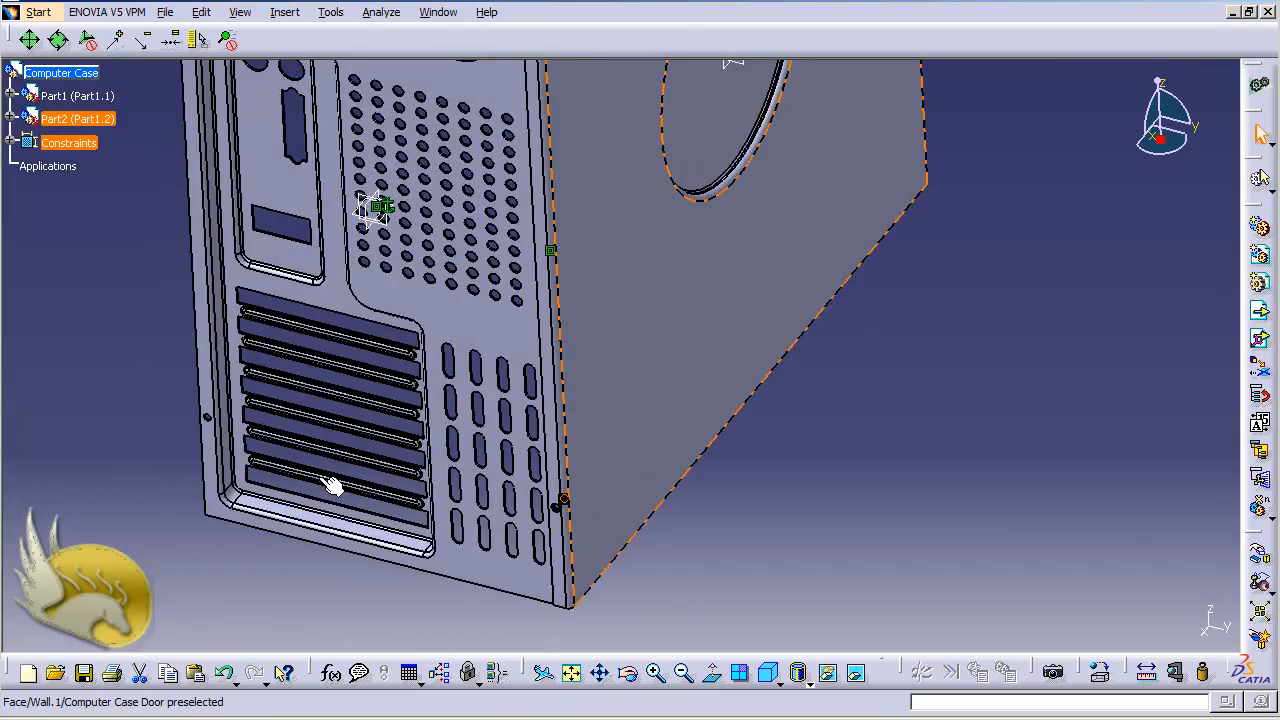
{"action": "key", "text": "ctrl+Page_Down"}
{"action": "key", "text": "ctrl+Page_Down"}
{"action": "key", "text": "ctrl+Page_Down"}
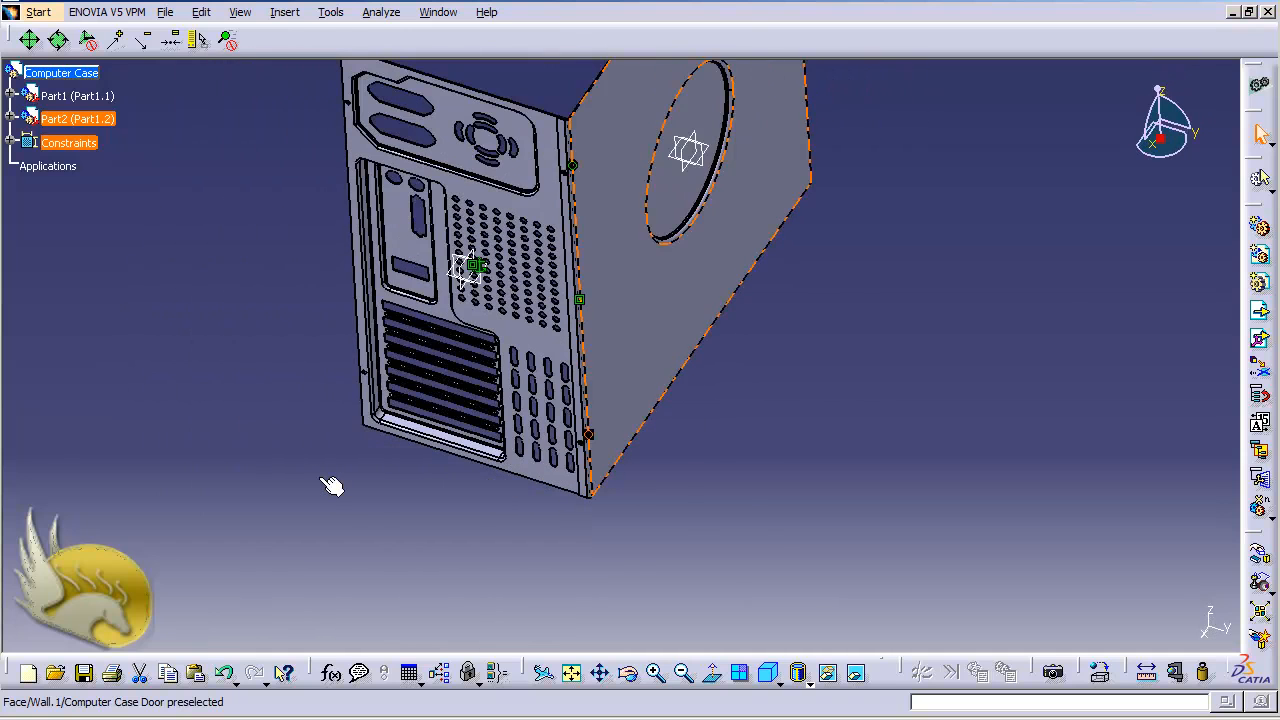
{"action": "key", "text": "ctrl+Down"}
{"action": "key", "text": "shift+Up"}
{"action": "key", "text": "shift+Up"}
{"action": "key", "text": "shift+Up"}
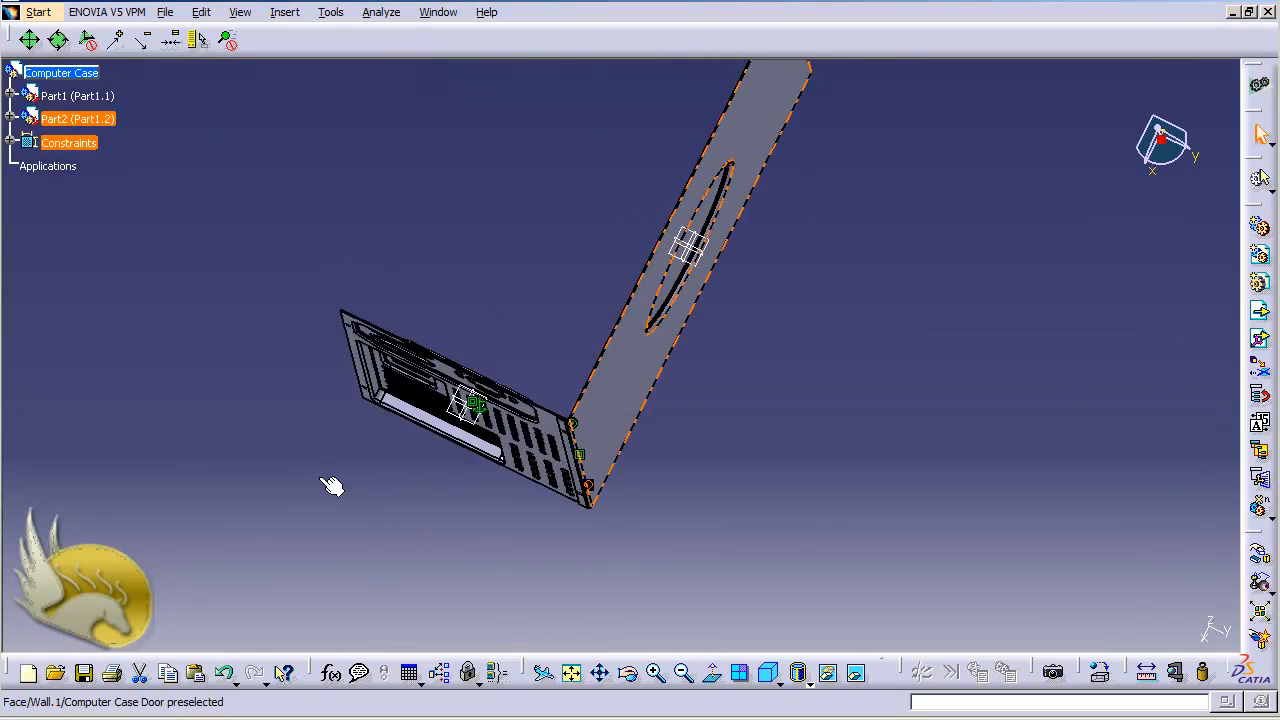
{"action": "key", "text": "shift+Down"}
{"action": "key", "text": "shift+Down"}
{"action": "key", "text": "shift+Down"}
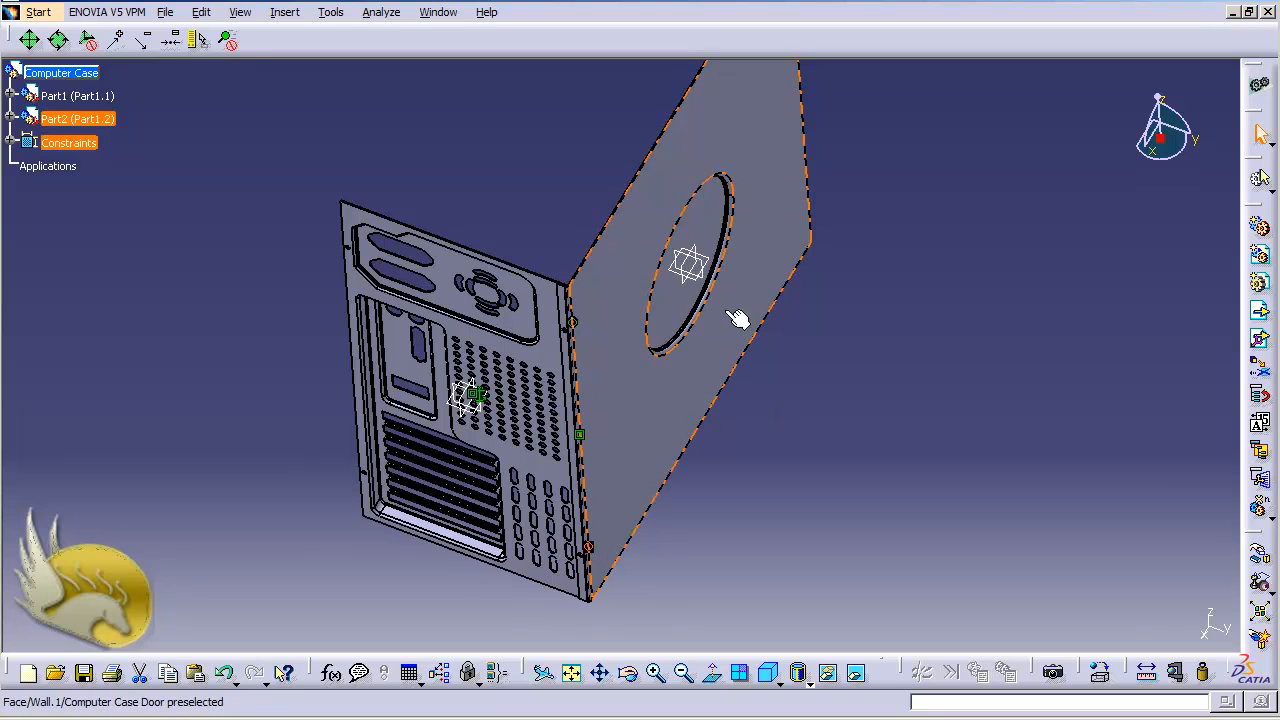
- Insert Computer Case Side Plate.CATPart into the Computer Case assembly as a second side plate and dismiss the incident report
{"action": "left_click", "coordinate": [284, 14]}
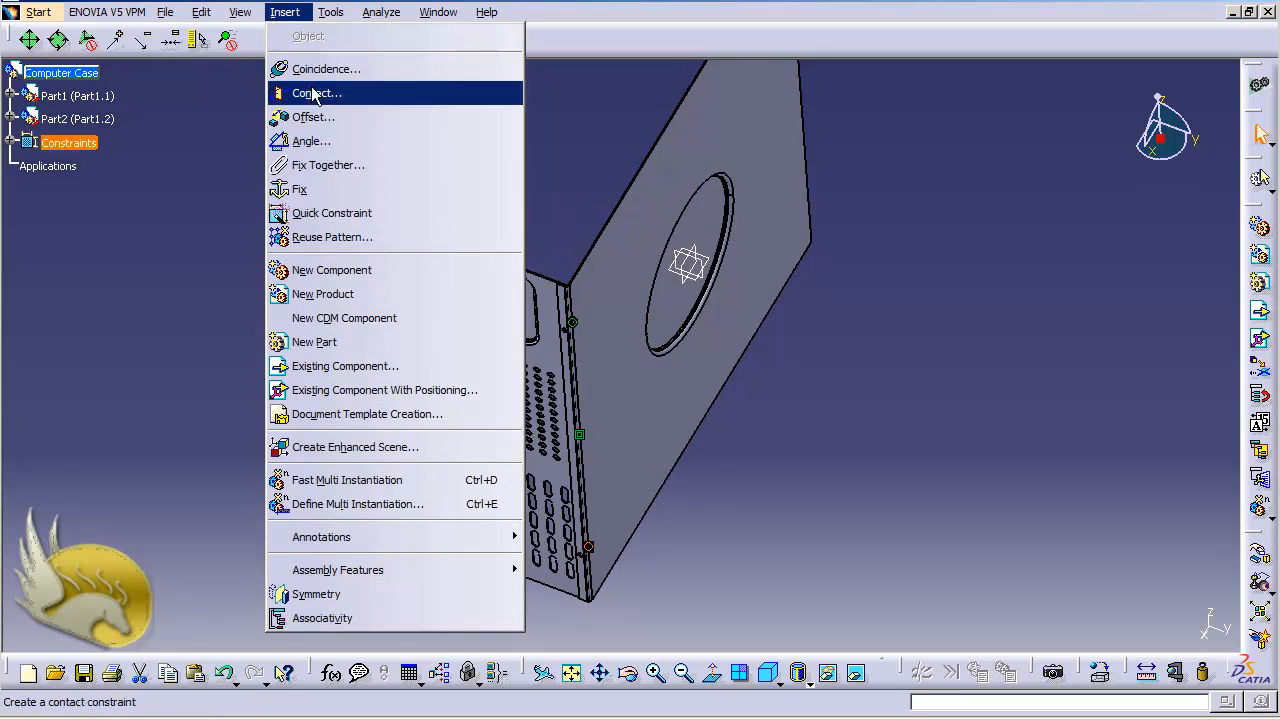
{"action": "left_click", "coordinate": [345, 366]}
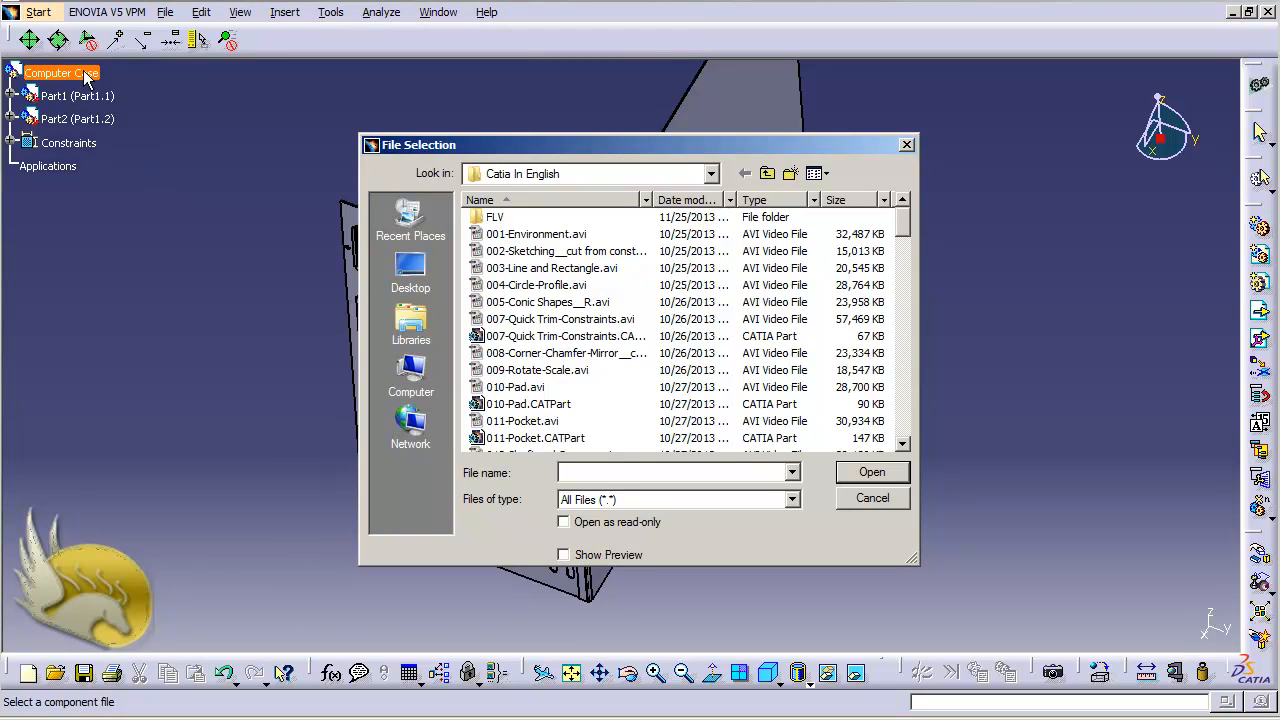
{"action": "left_click_drag", "start_coordinate": [897, 230], "coordinate": [915, 447]}
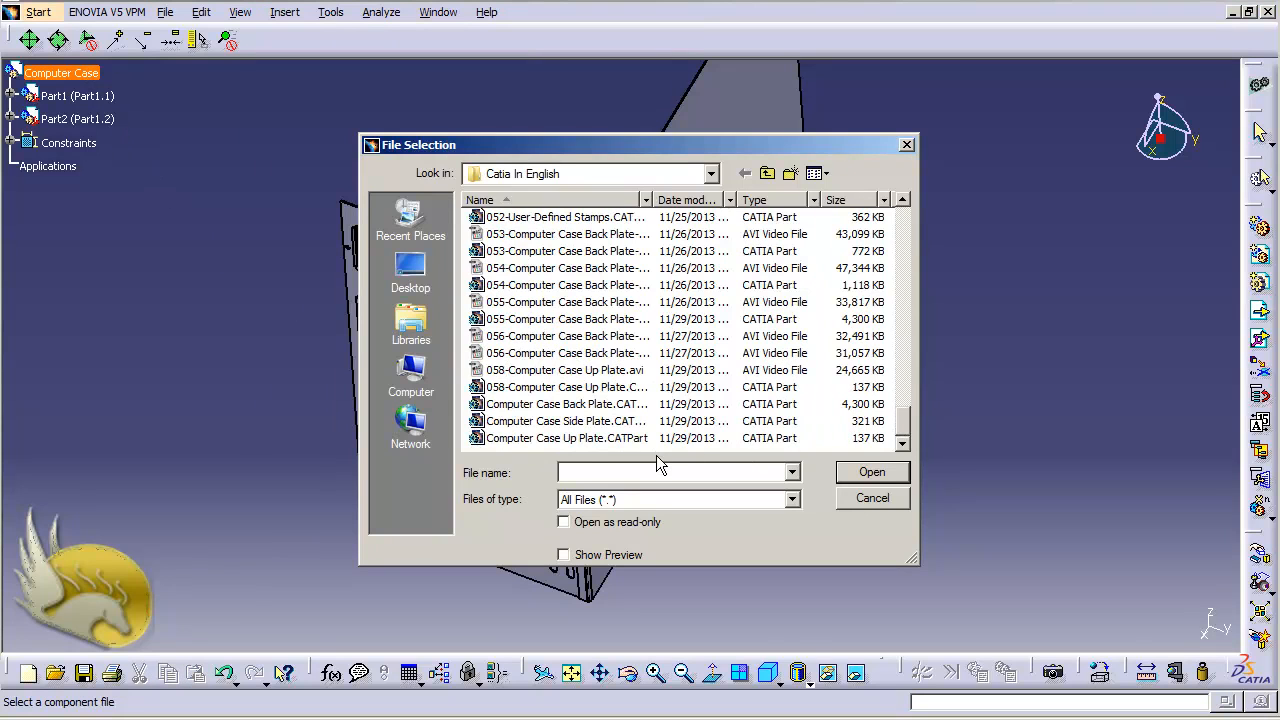
{"action": "double_click", "coordinate": [567, 425]}
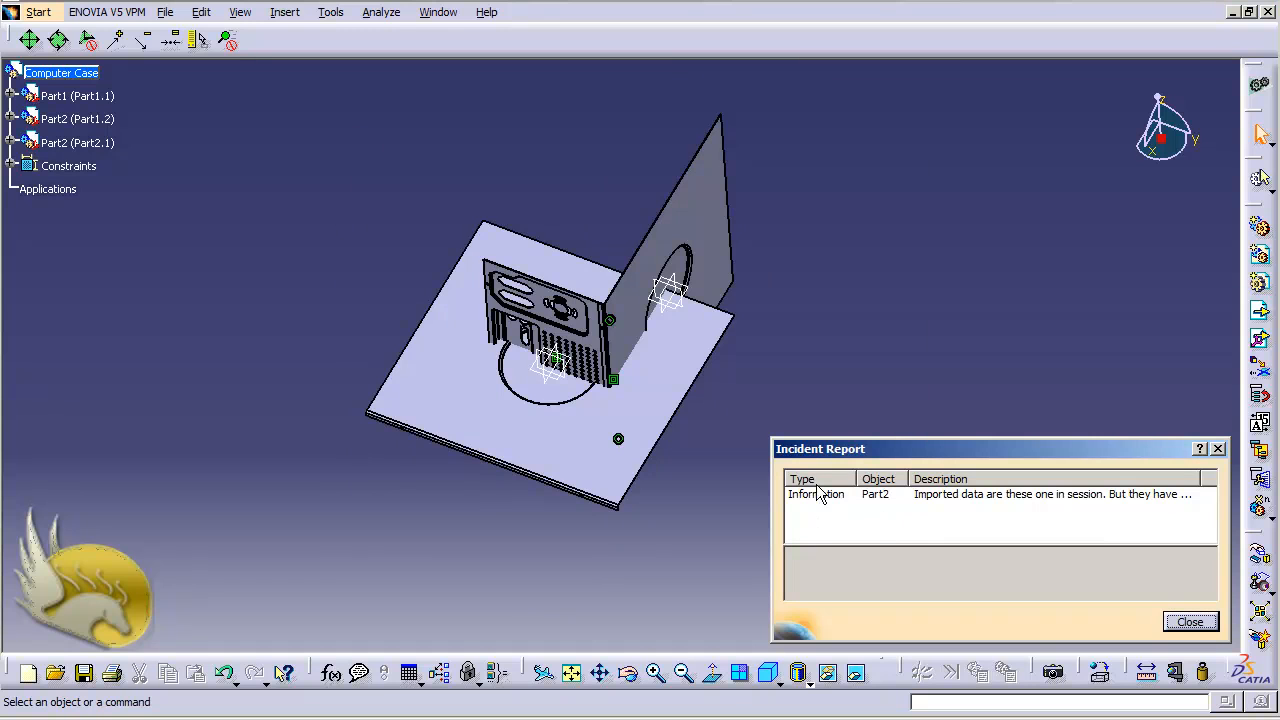
{"action": "left_click", "coordinate": [1168, 622]}
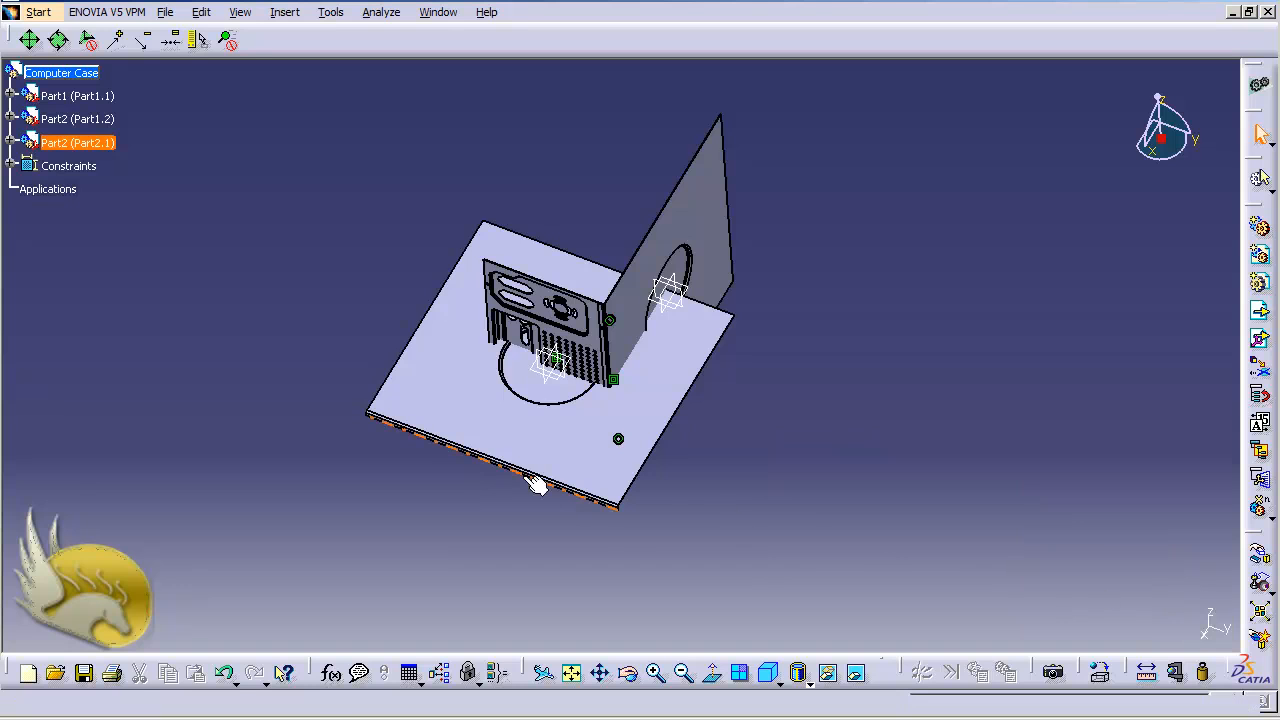
- Set the part number of the second side plate (Part2.1) to Part3 in its properties
{"action": "right_click", "coordinate": [40, 144]}
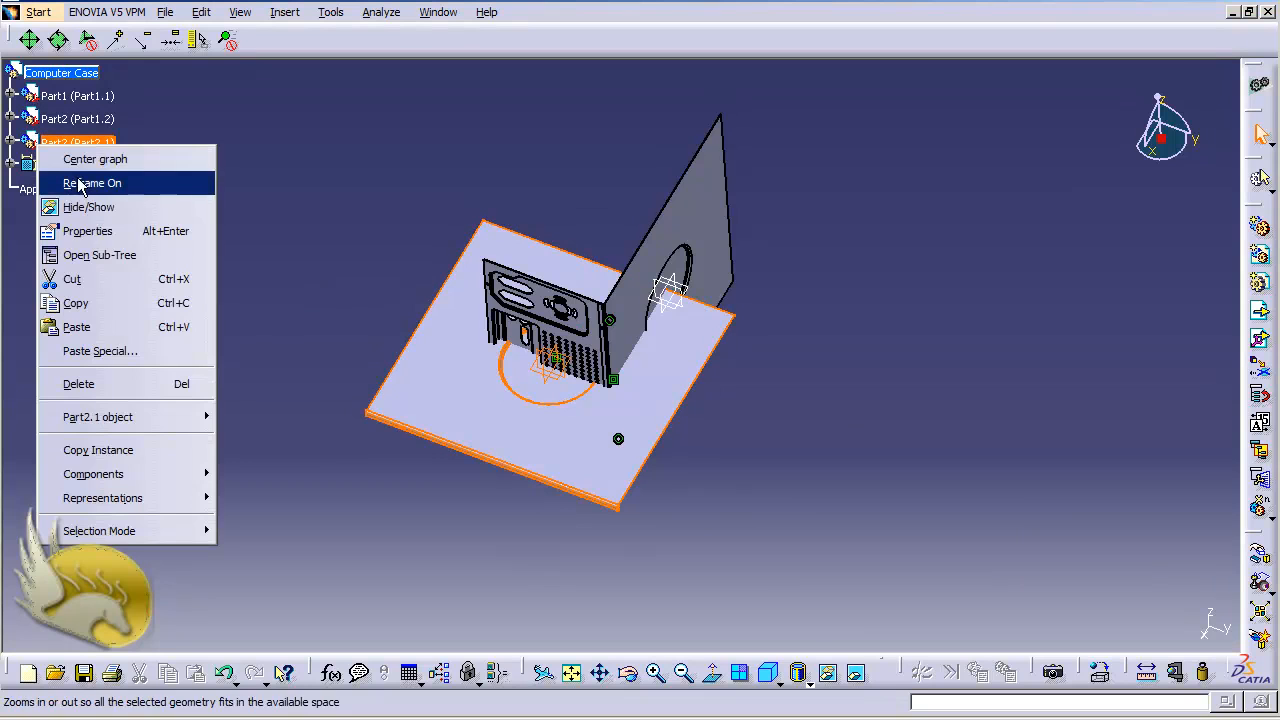
{"action": "left_click", "coordinate": [100, 231]}
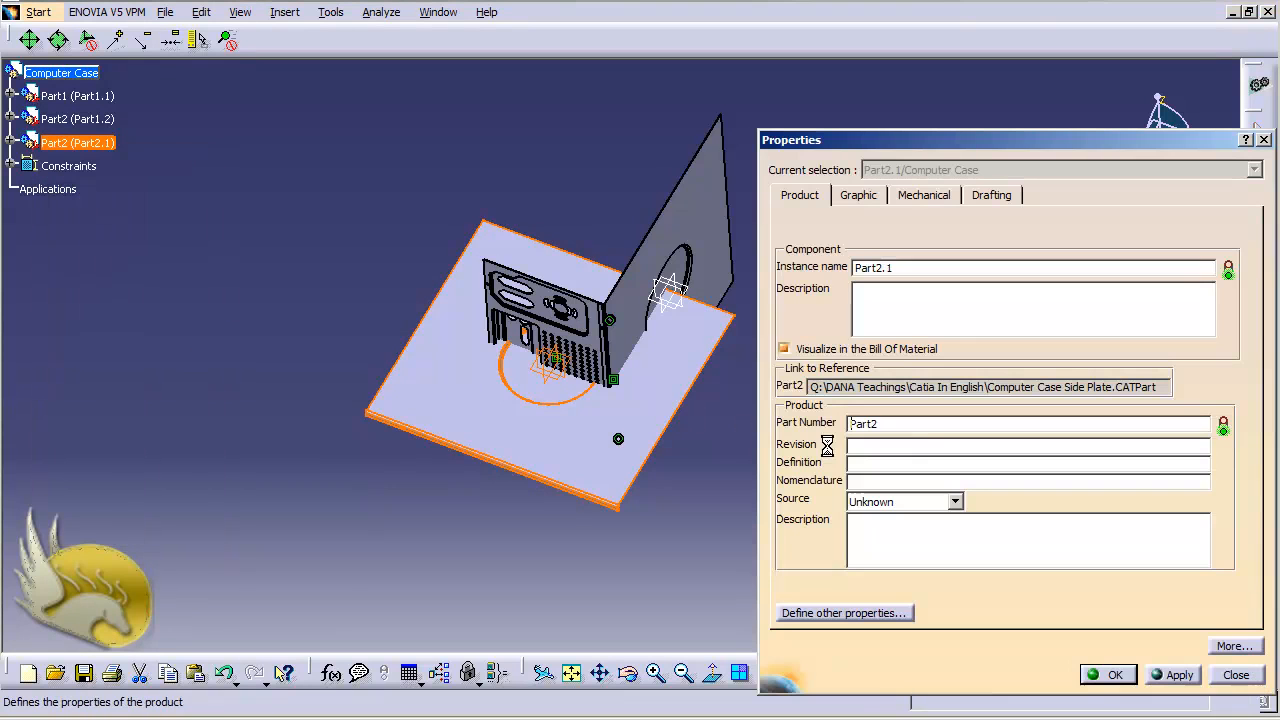
{"action": "left_click", "coordinate": [893, 424]}
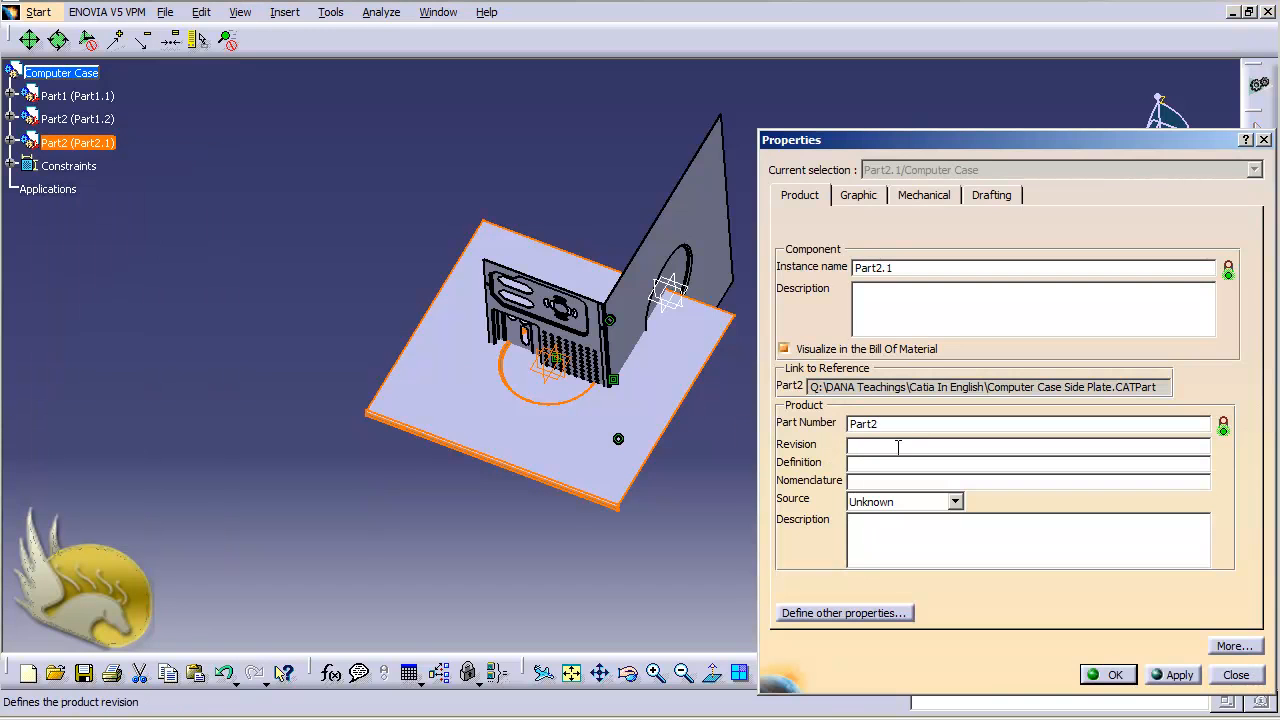
{"action": "key", "text": "BackSpace"}
{"action": "type", "text": "3"}
{"action": "key", "text": "Return"}
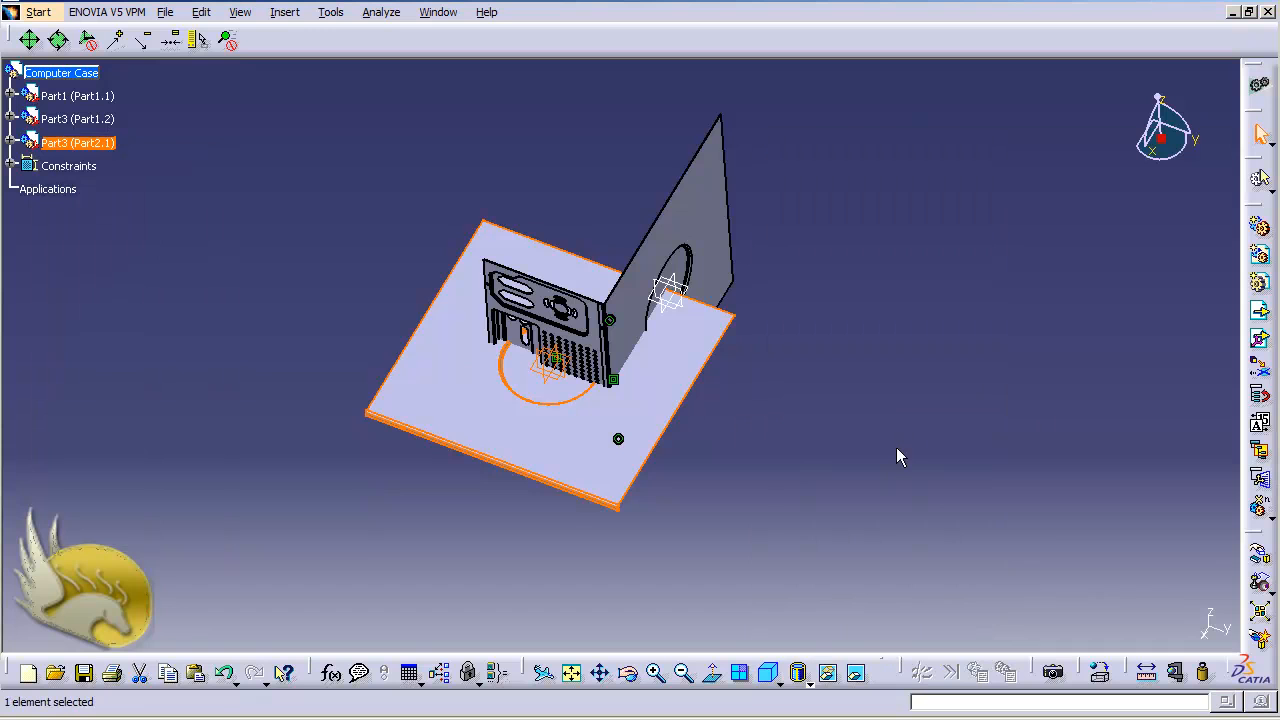
{"action": "left_click", "coordinate": [857, 493]}
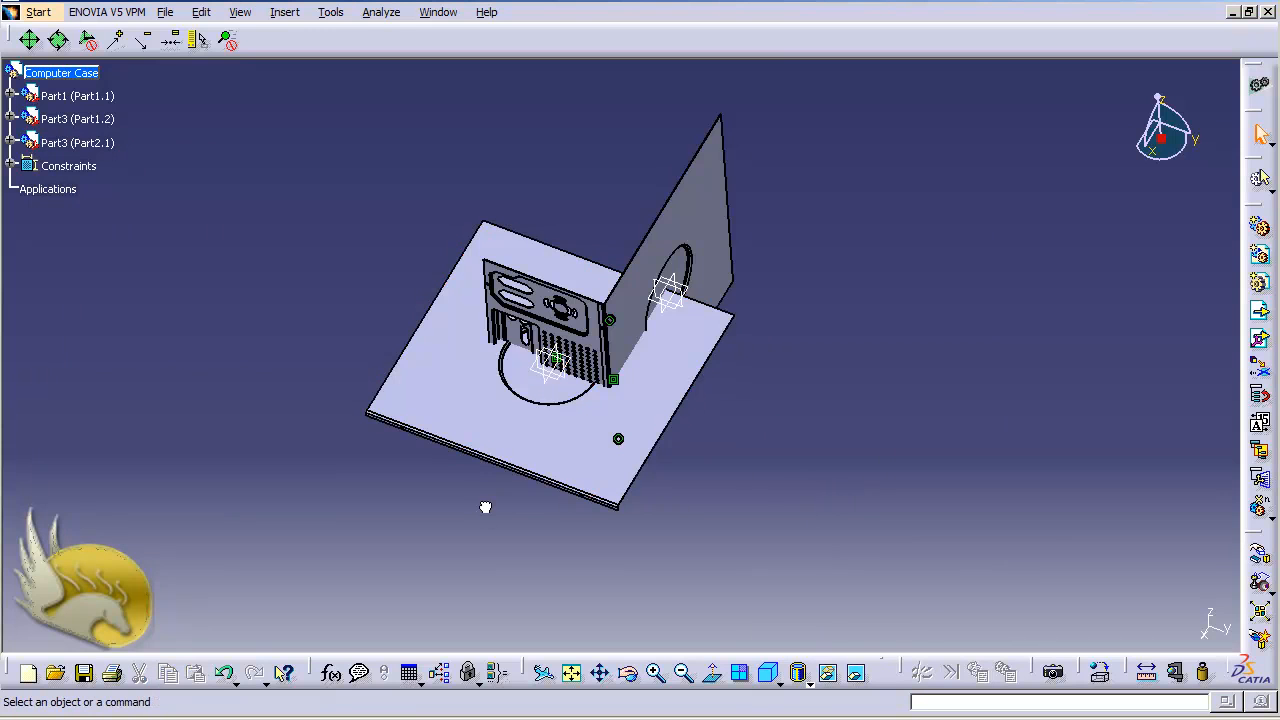
- Start a Coincidence constraint with the axis of the second side plate's outer flange hole as its first element
{"action": "key", "text": "ctrl+Right"}
{"action": "key", "text": "ctrl+Right"}
{"action": "key", "text": "shift+Right"}
{"action": "key", "text": "shift+Right"}
{"action": "key", "text": "shift+Right"}
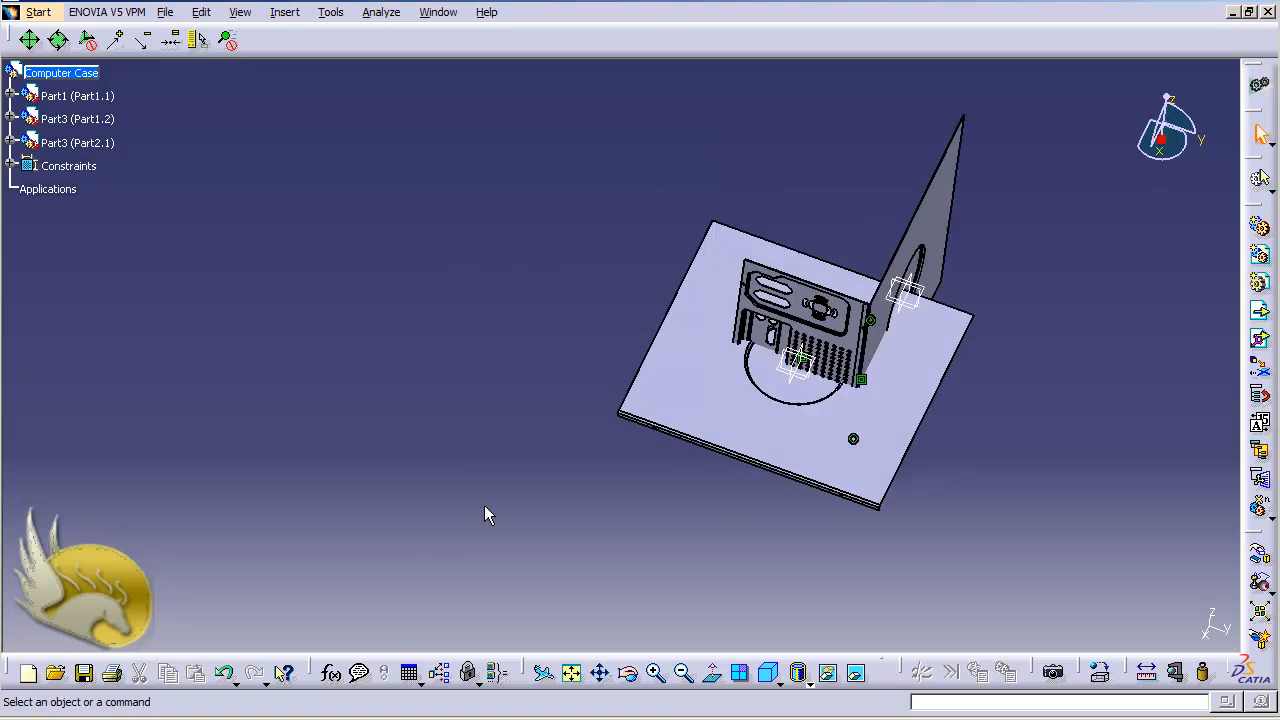
{"action": "key", "text": "shift+Up"}
{"action": "key", "text": "shift+Up"}
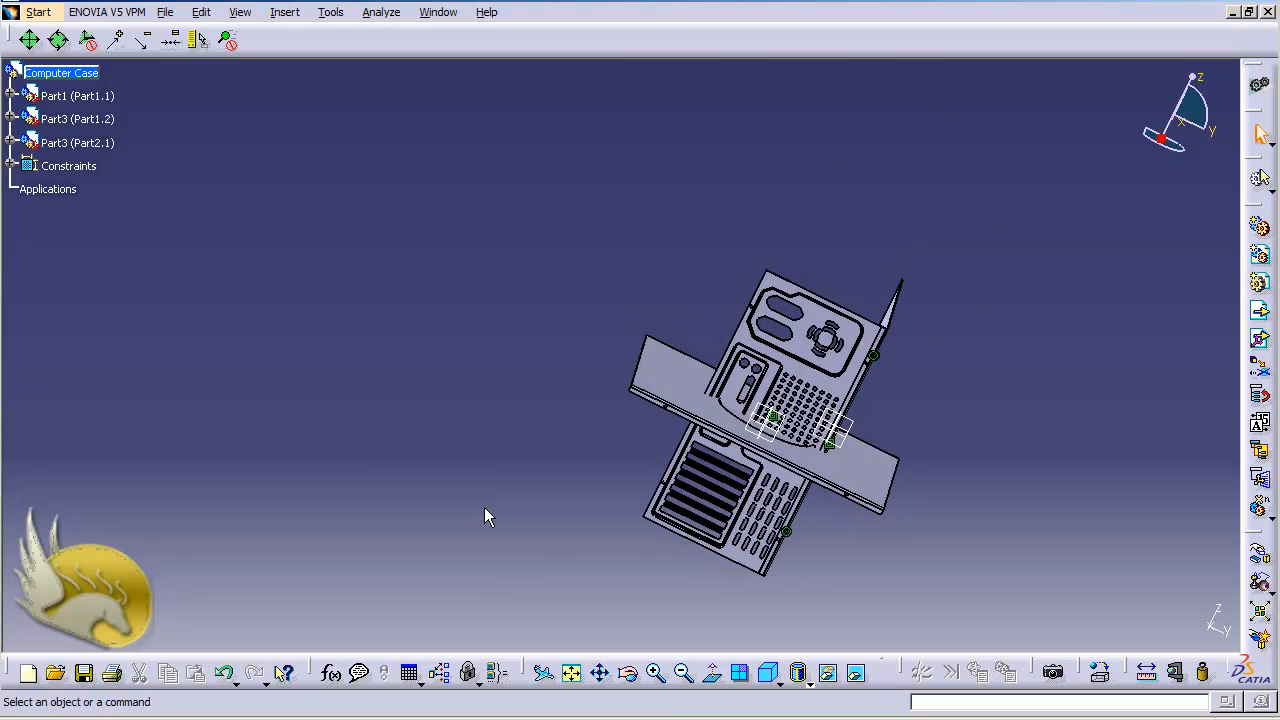
{"action": "key", "text": "ctrl+Left"}
{"action": "key", "text": "ctrl+Left"}
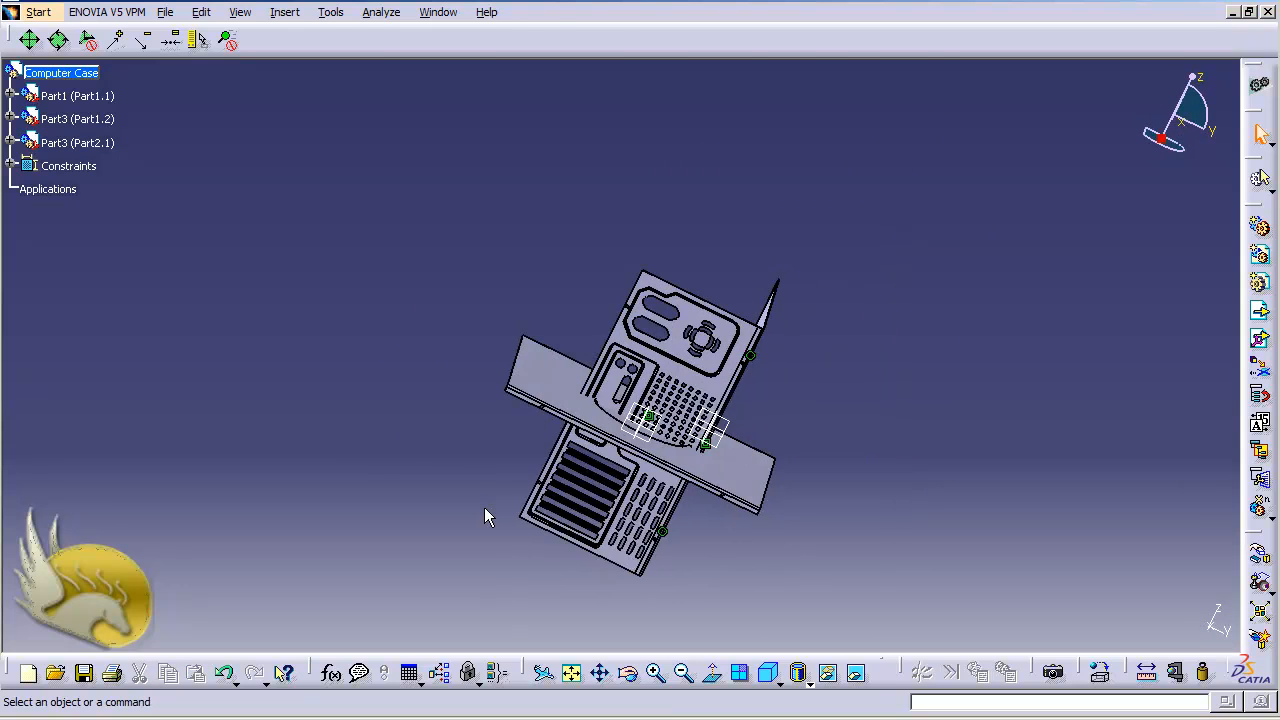
{"action": "key", "text": "ctrl+Page_Down"}
{"action": "key", "text": "ctrl+Page_Down"}
{"action": "key", "text": "ctrl+Page_Up"}
{"action": "key", "text": "ctrl+Page_Up"}
{"action": "key", "text": "ctrl+Page_Up"}
{"action": "key", "text": "ctrl+Page_Up"}
{"action": "key", "text": "ctrl+Page_Up"}
{"action": "key", "text": "ctrl+Page_Up"}
{"action": "key", "text": "ctrl+Page_Up"}
{"action": "key", "text": "ctrl+Page_Up"}
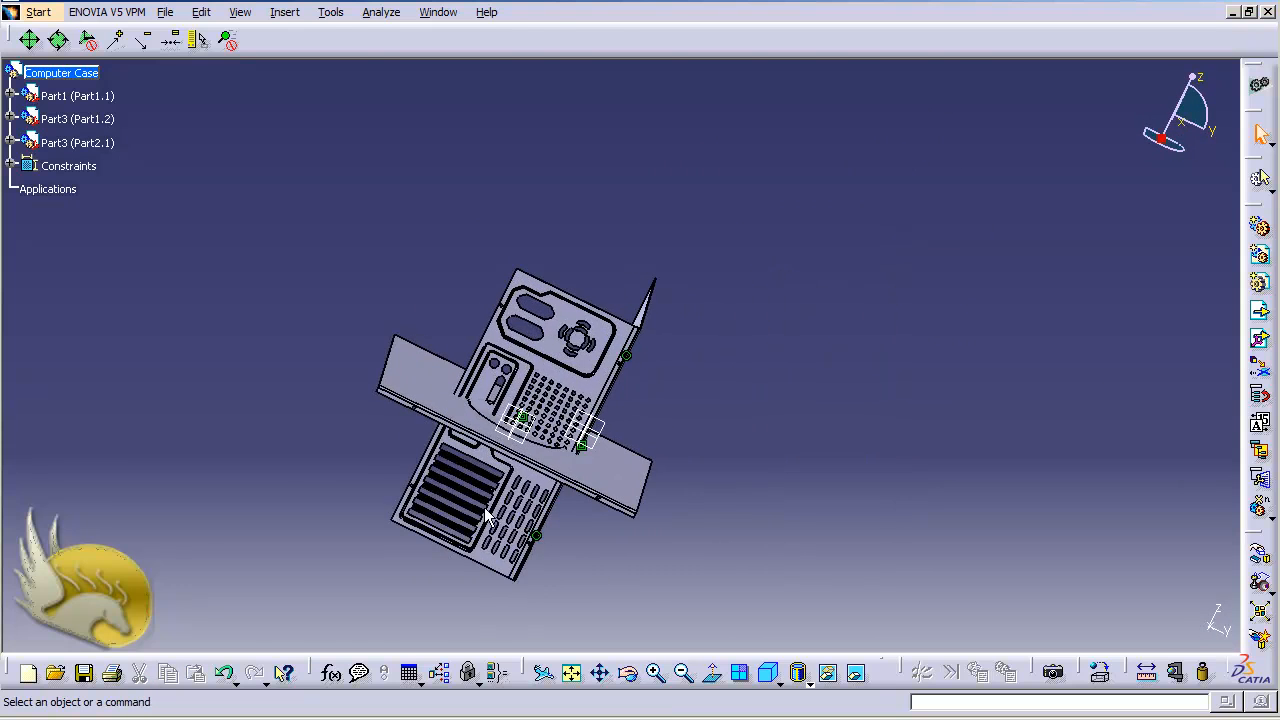
{"action": "key", "text": "ctrl+Up"}
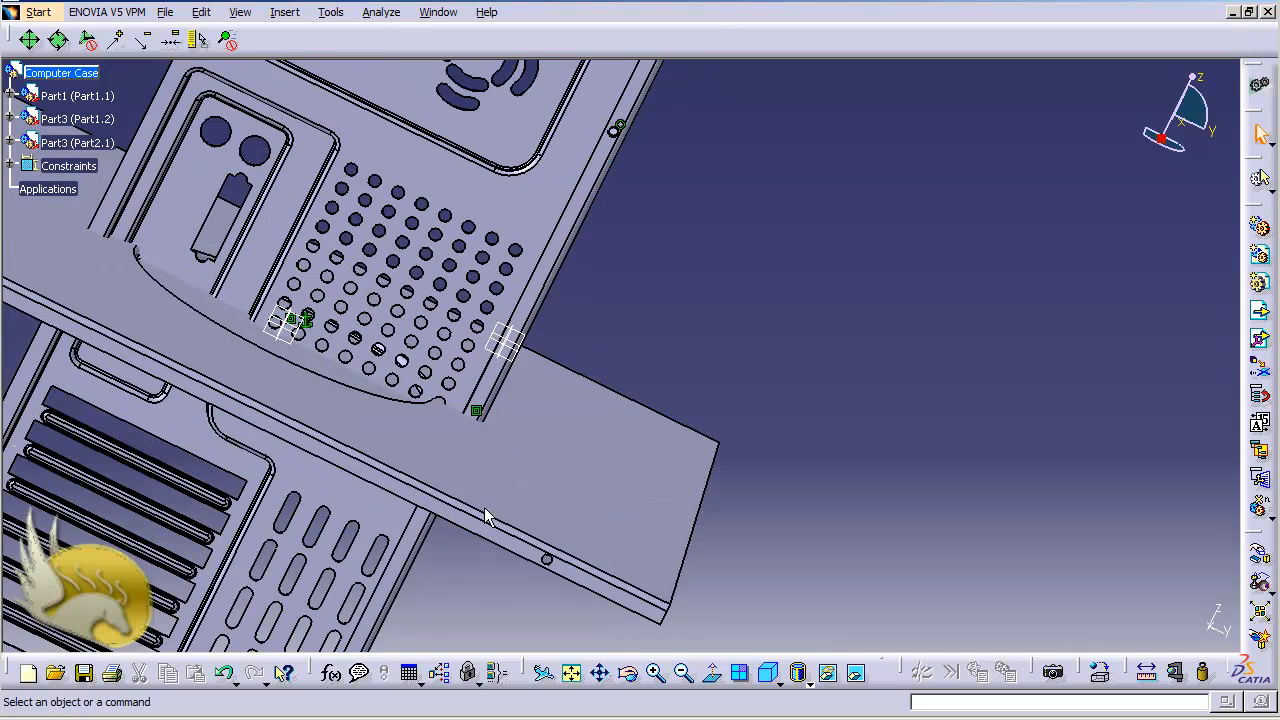
{"action": "key", "text": "ctrl+Page_Up"}
{"action": "key", "text": "ctrl+Page_Up"}
{"action": "key", "text": "ctrl+Page_Up"}
{"action": "key", "text": "ctrl+Page_Up"}
{"action": "key", "text": "ctrl+Page_Up"}
{"action": "key", "text": "ctrl+Page_Up"}
{"action": "key", "text": "ctrl+Page_Up"}
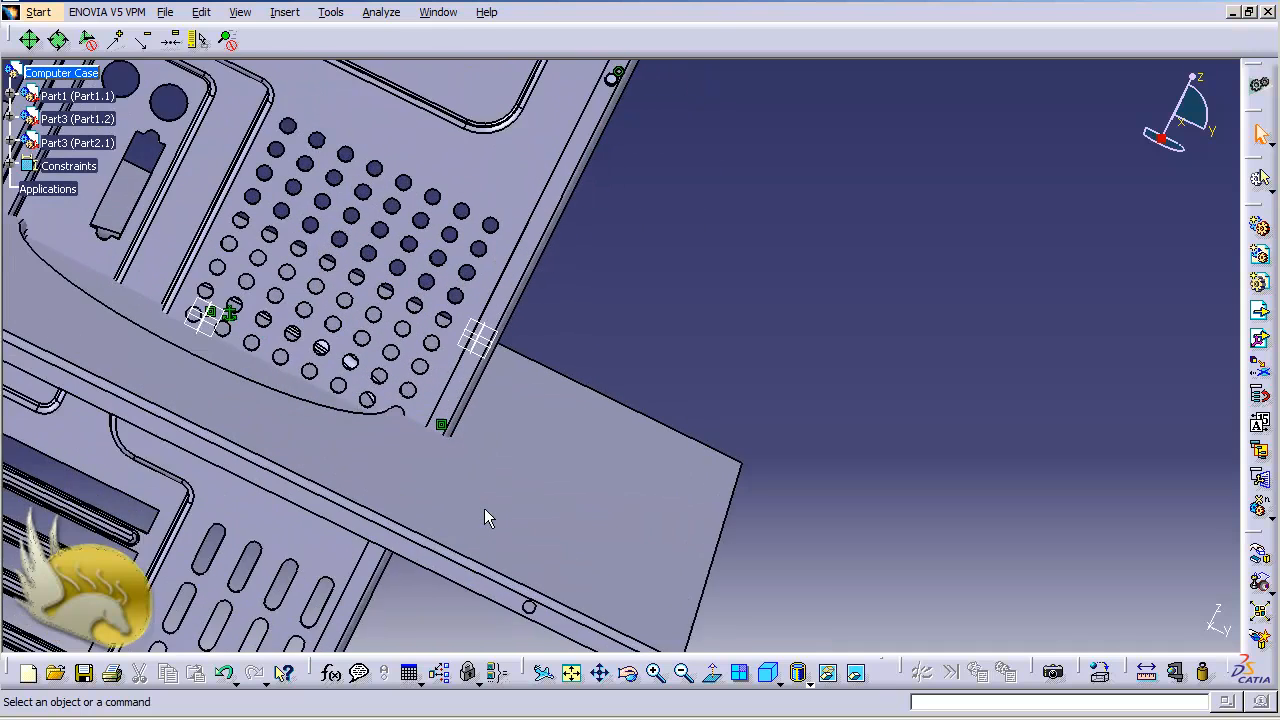
{"action": "key", "text": "ctrl+Up"}
{"action": "key", "text": "ctrl+Up"}
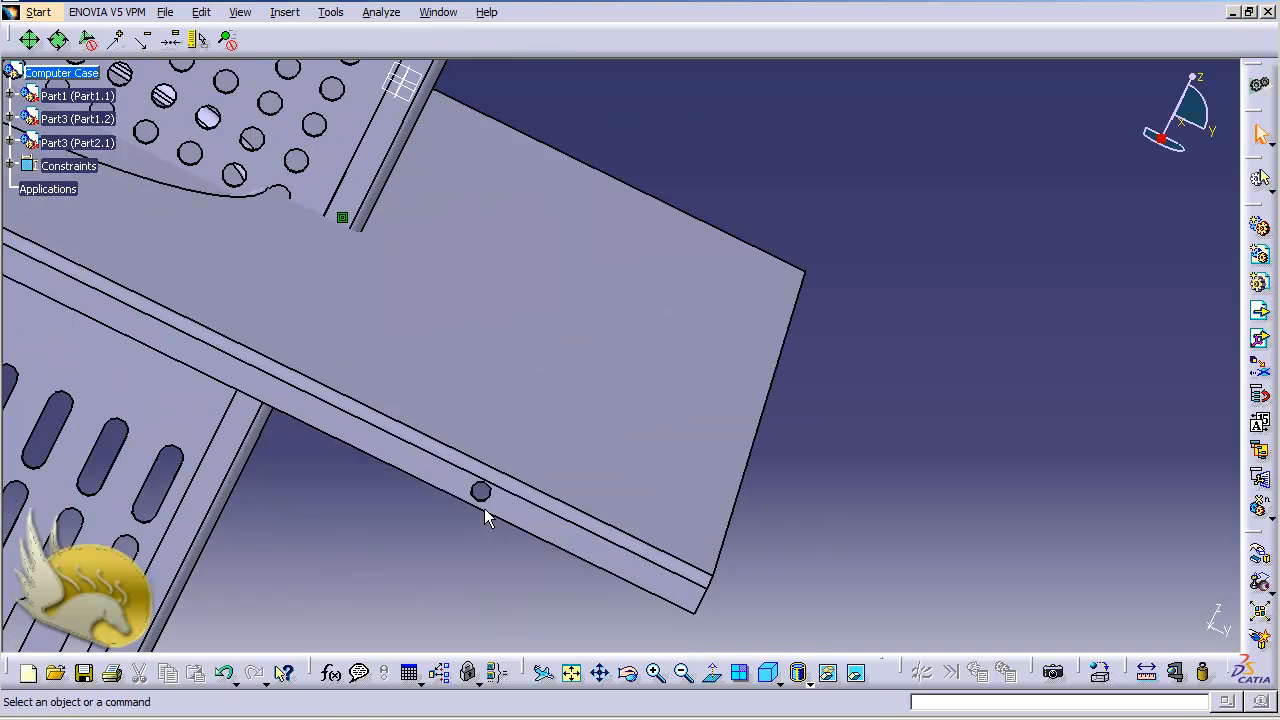
{"action": "left_click", "coordinate": [285, 12]}
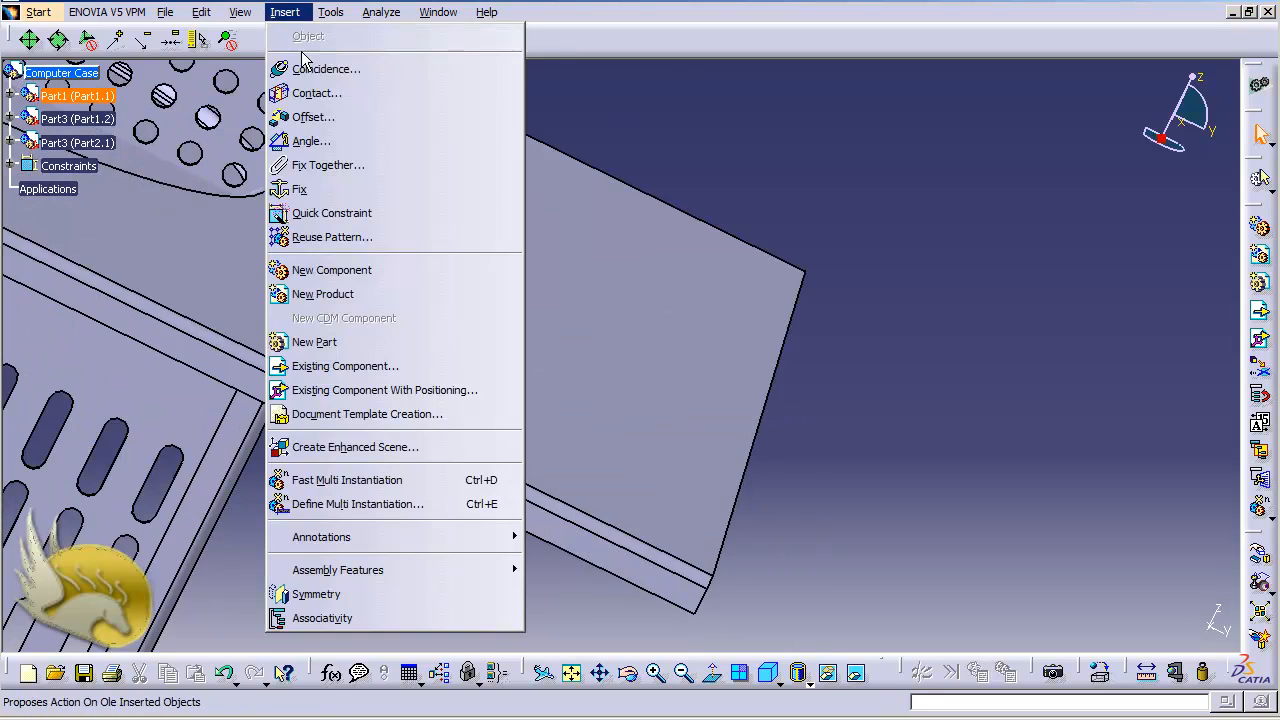
{"action": "left_click", "coordinate": [310, 69]}
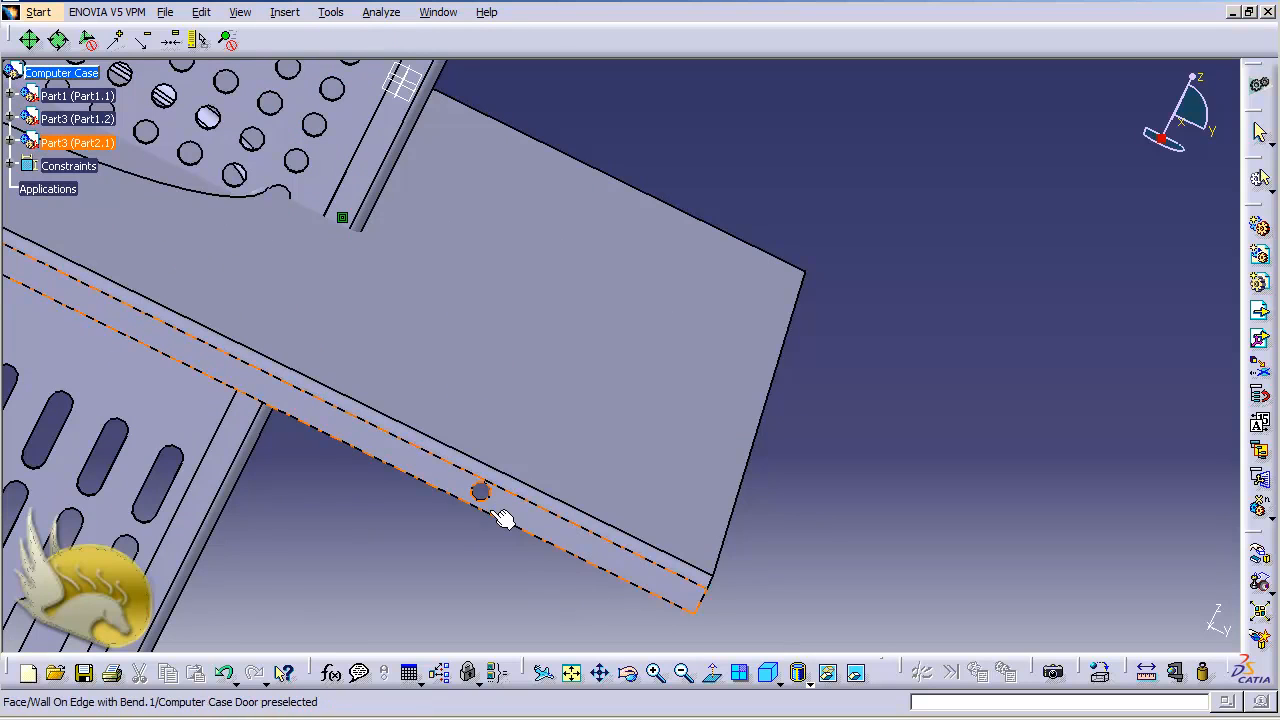
{"action": "key", "text": "shift+Right"}
{"action": "key", "text": "shift+Right"}
{"action": "key", "text": "shift+Right"}
{"action": "key", "text": "shift+Right"}
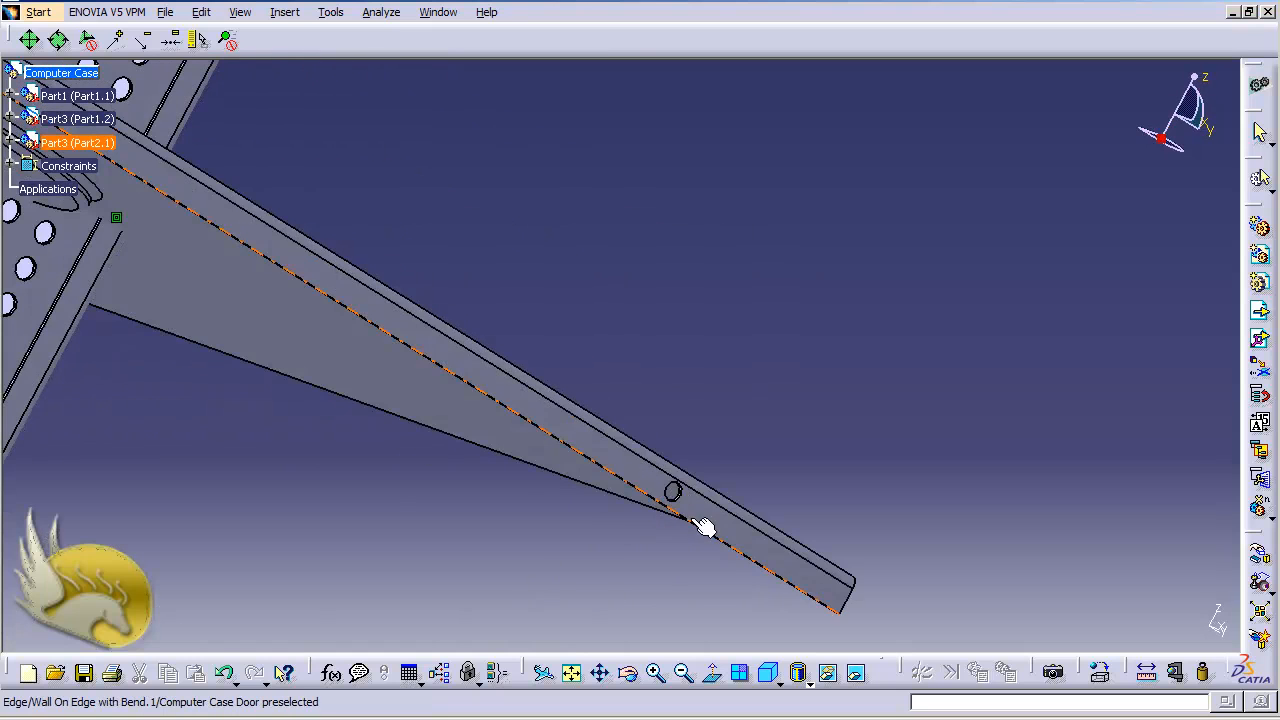
{"action": "scroll", "coordinate": [704, 532], "scroll_direction": "down", "scroll_amount": 3}
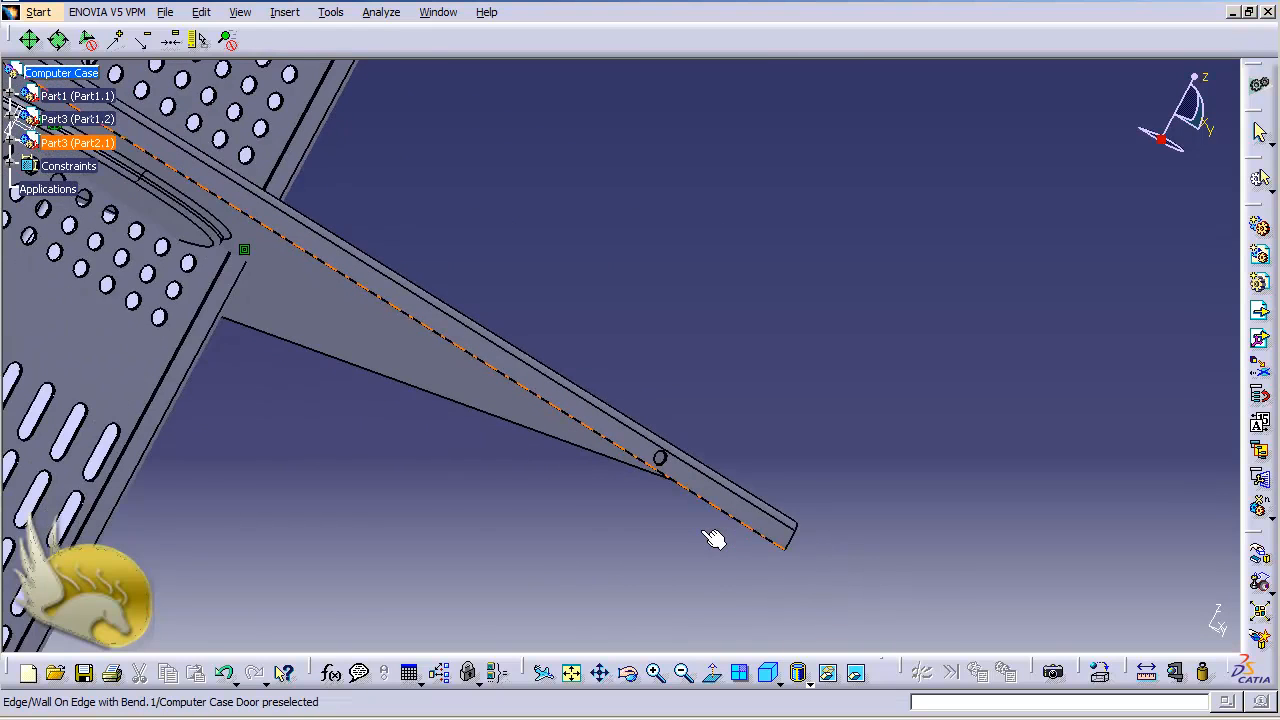
{"action": "scroll", "coordinate": [704, 532], "scroll_direction": "up", "scroll_amount": 6}
{"action": "scroll", "coordinate": [704, 532], "scroll_direction": "up", "scroll_amount": 2}
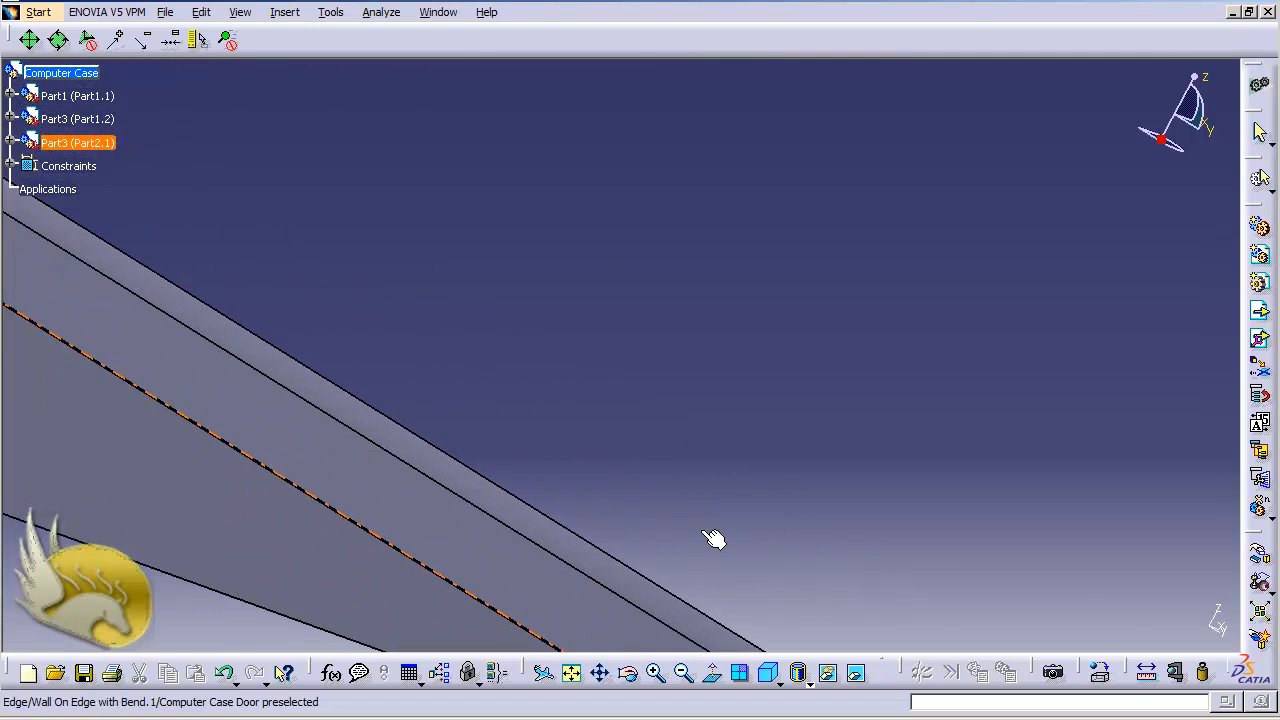
{"action": "middle_click_drag", "start_coordinate": [704, 532], "coordinate": [706, 289]}
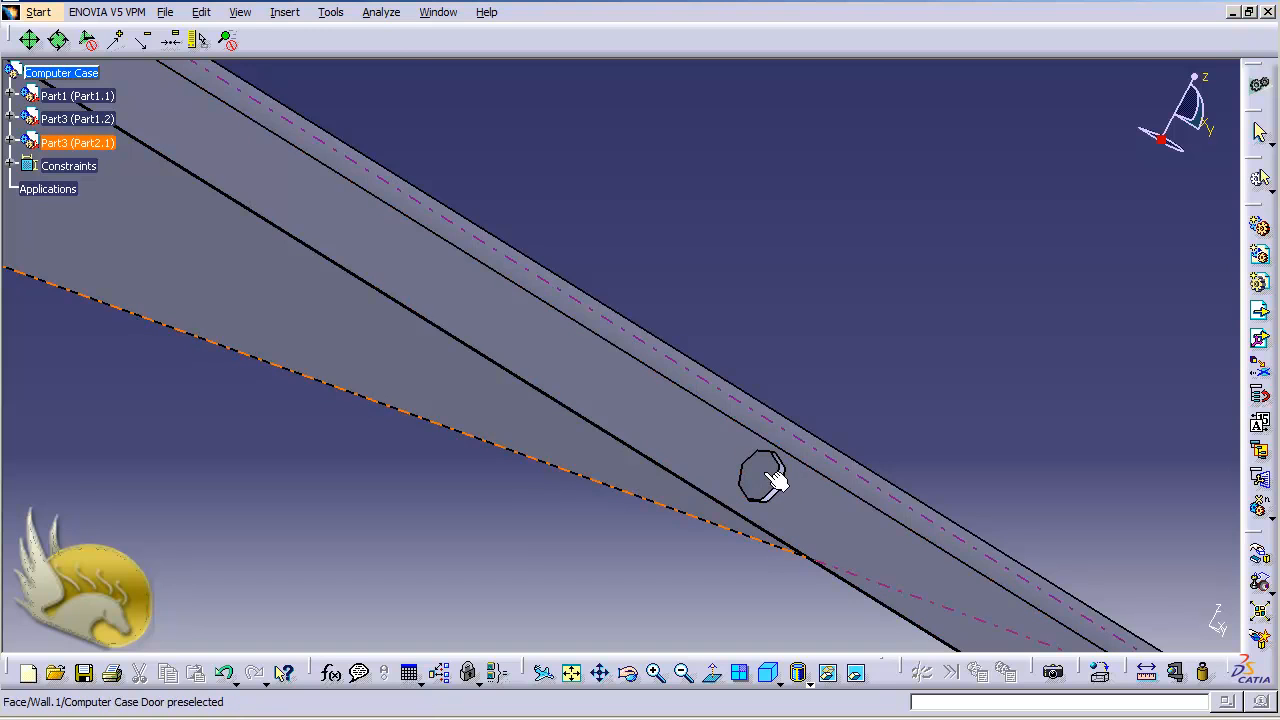
{"action": "key", "text": "shift+Right"}
{"action": "key", "text": "shift+Right"}
{"action": "key", "text": "shift+Right"}
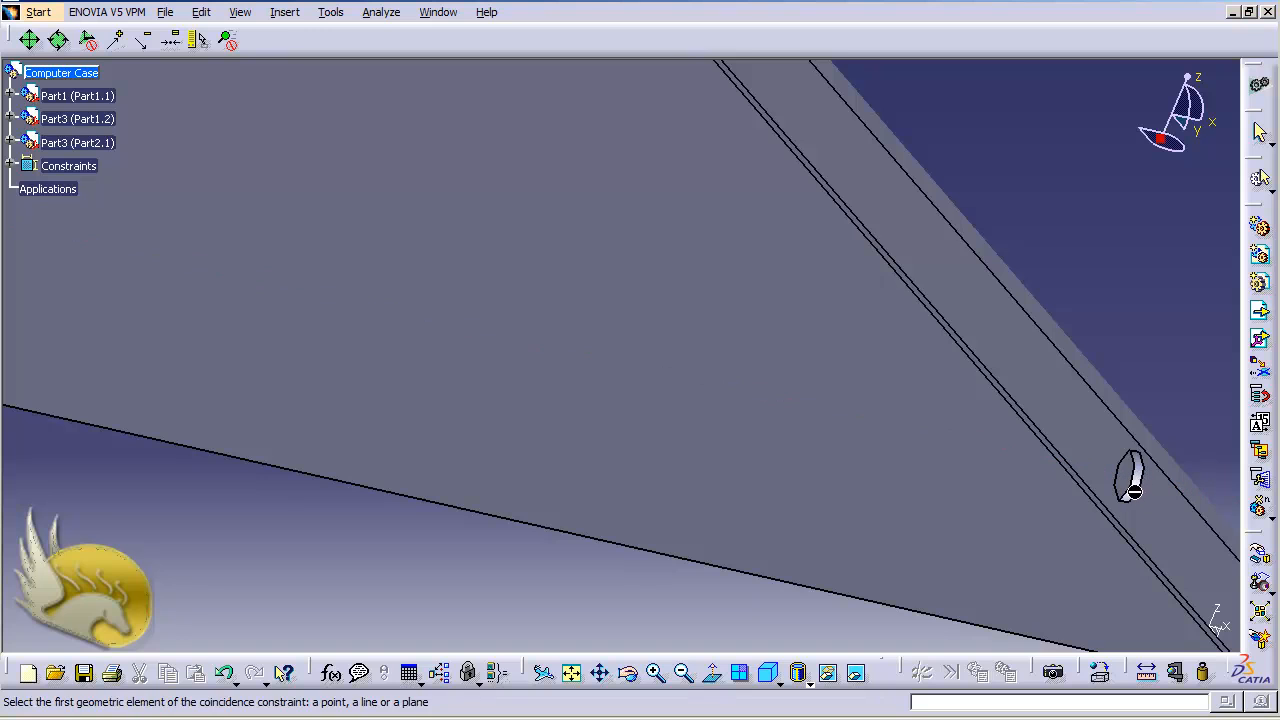
{"action": "left_click", "coordinate": [1152, 486]}
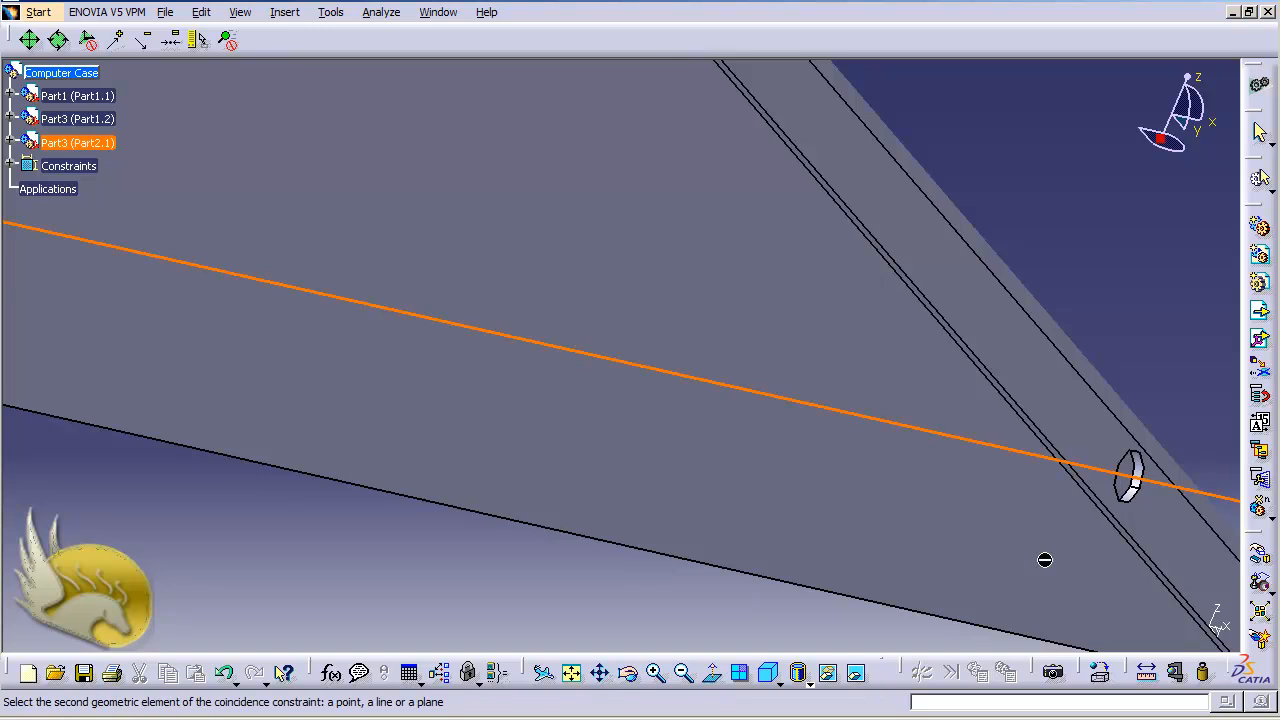
- Complete the Coincidence constraint with the axis of the upper hole along the back plate's free edge, and update the assembly
{"action": "scroll", "coordinate": [808, 535], "scroll_direction": "up", "scroll_amount": 2}
{"action": "scroll", "coordinate": [808, 535], "scroll_direction": "down", "scroll_amount": 10}
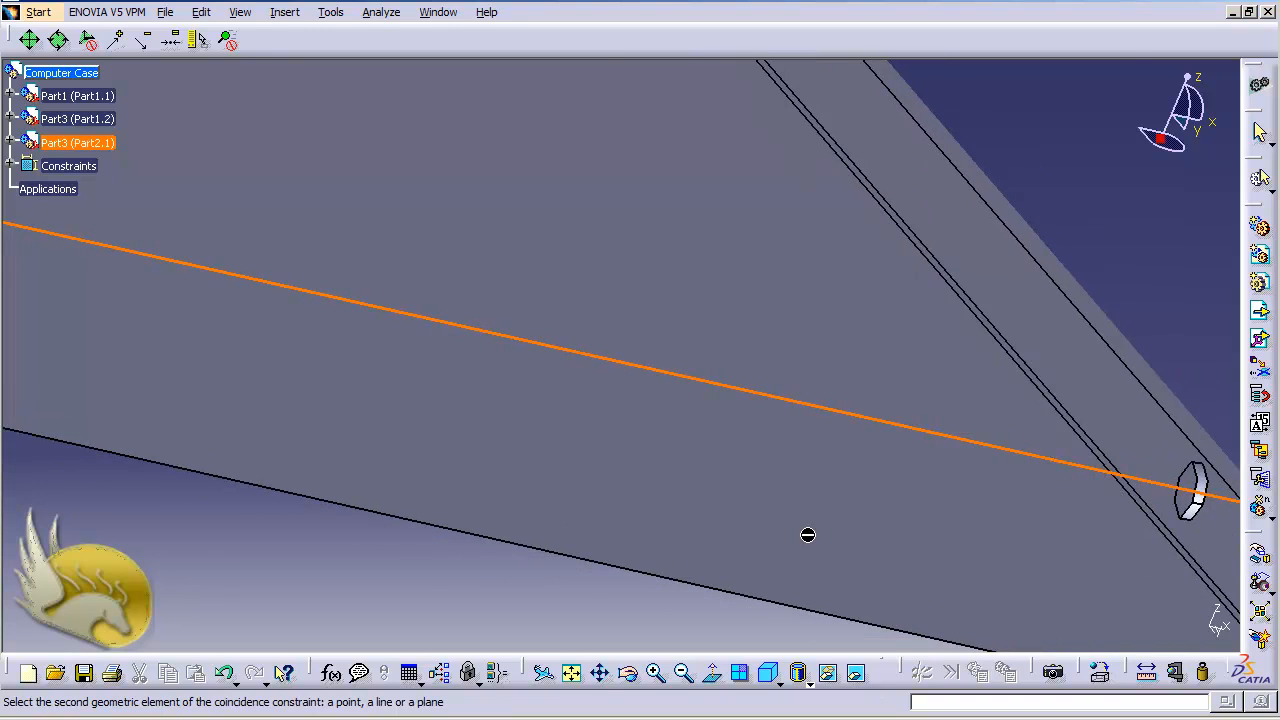
{"action": "scroll", "coordinate": [808, 535], "scroll_direction": "down", "scroll_amount": 4}
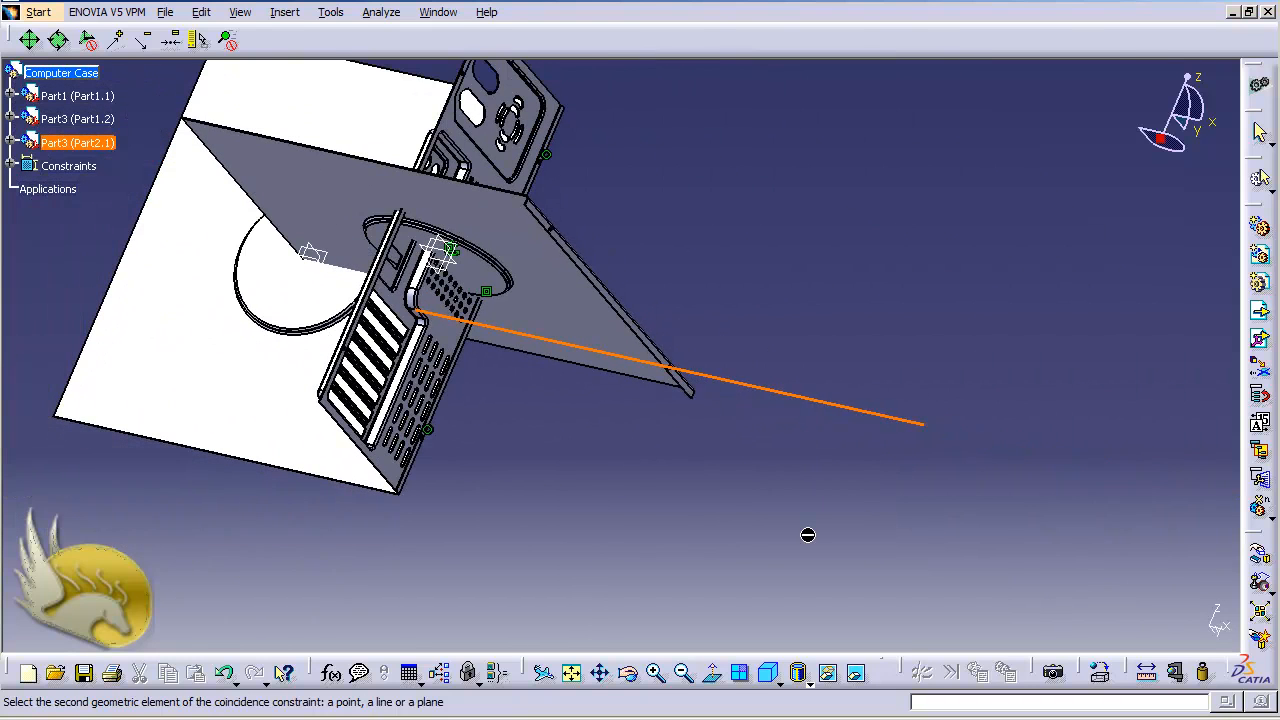
{"action": "scroll", "coordinate": [808, 535], "scroll_direction": "down", "scroll_amount": 3}
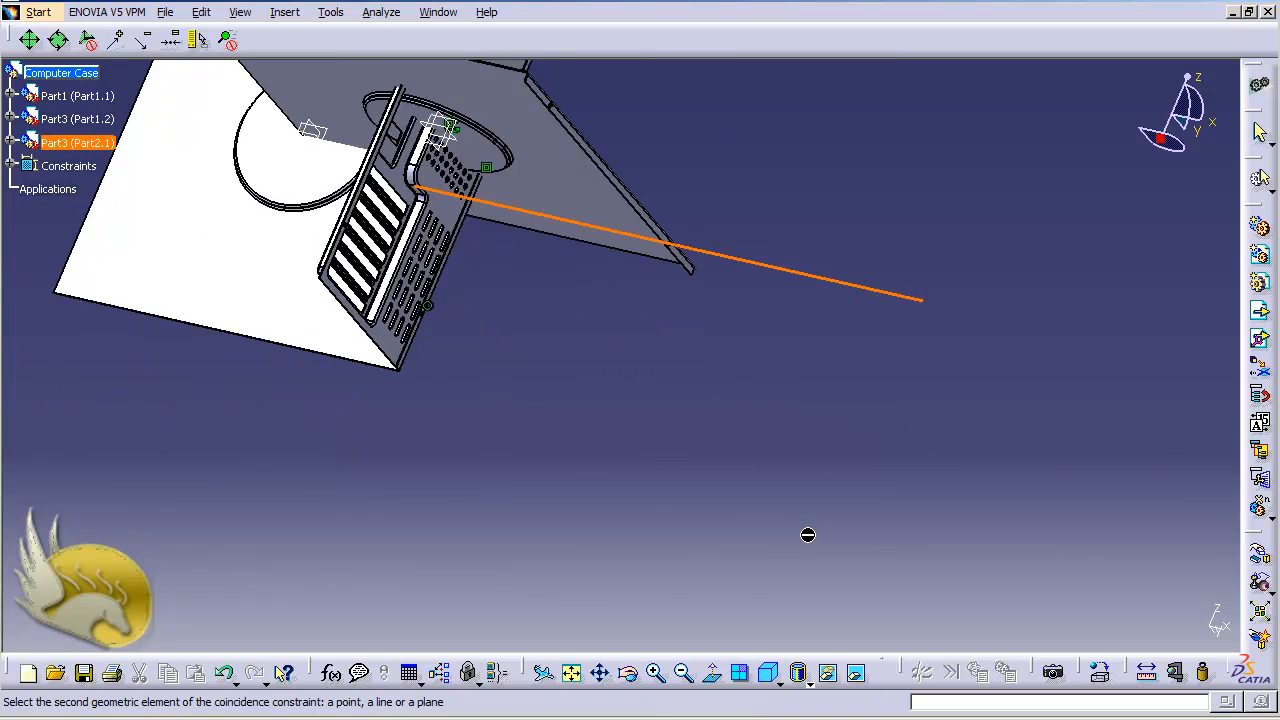
{"action": "scroll", "coordinate": [808, 535], "scroll_direction": "up", "scroll_amount": 2}
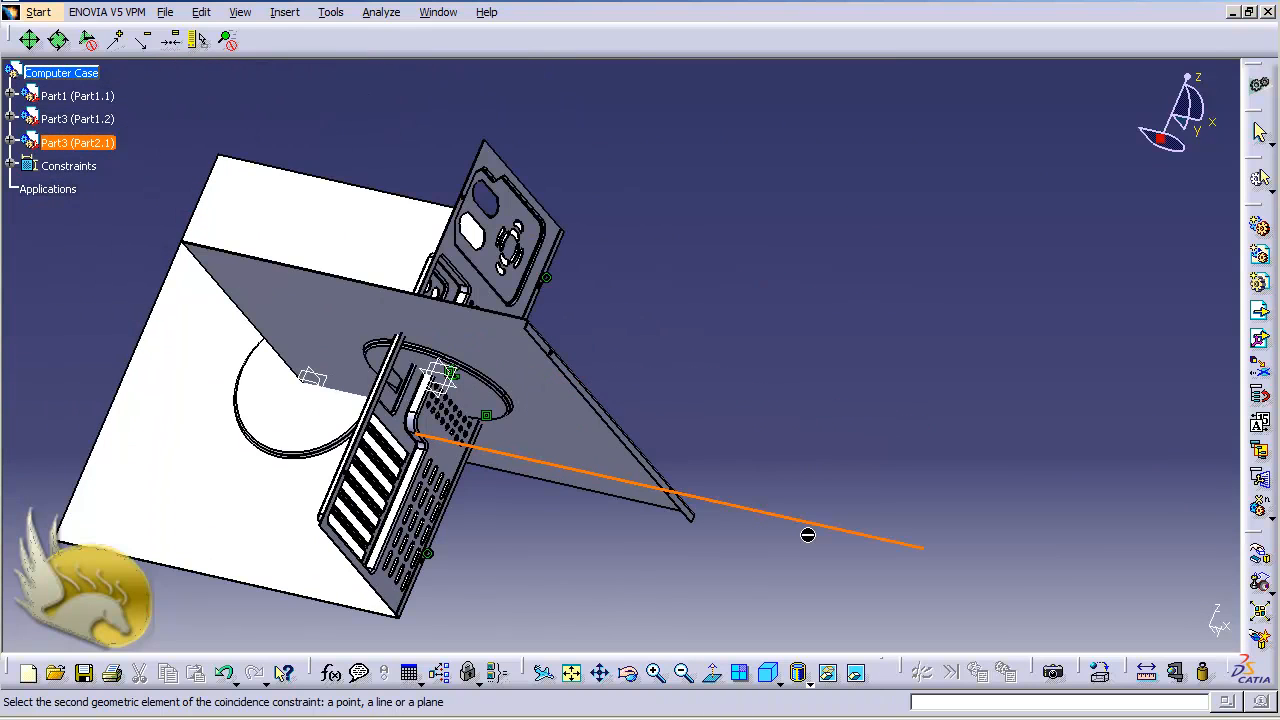
{"action": "scroll", "coordinate": [808, 535], "scroll_direction": "up", "scroll_amount": 5}
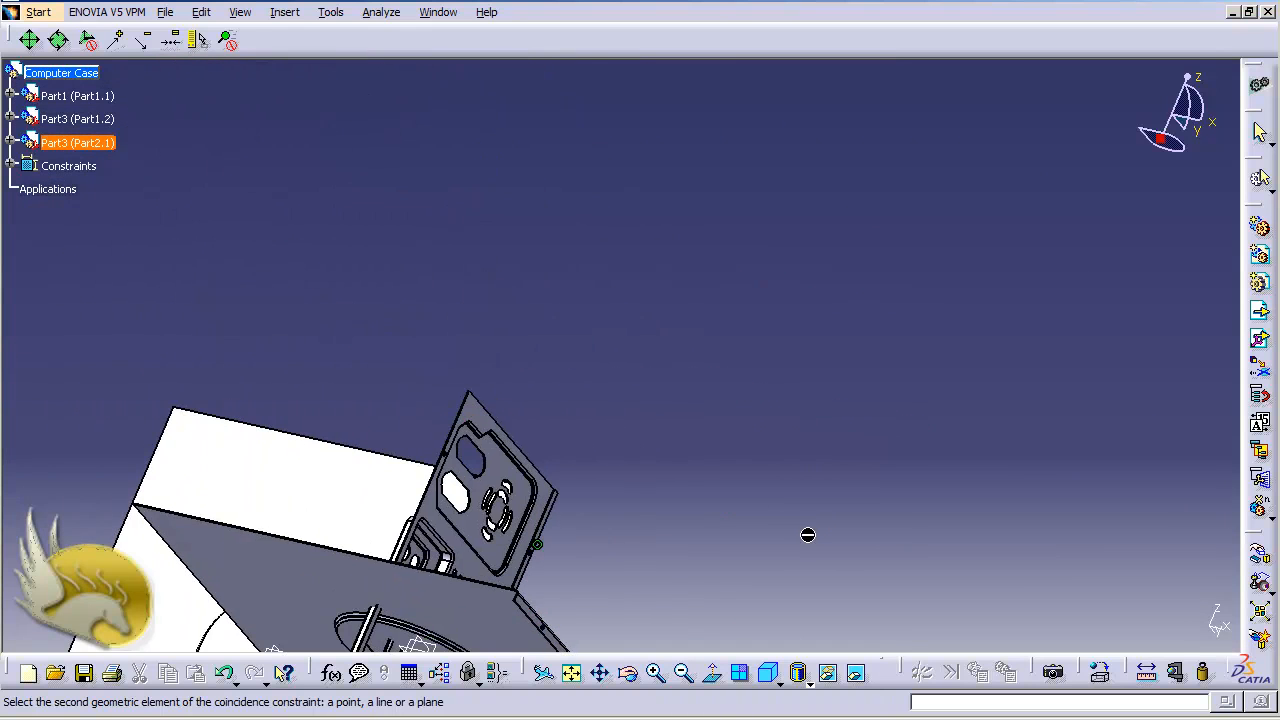
{"action": "key", "text": "ctrl+Page_Up"}
{"action": "key", "text": "ctrl+Right"}
{"action": "key", "text": "ctrl+Right"}
{"action": "key", "text": "ctrl+Right"}
{"action": "key", "text": "ctrl+Up"}
{"action": "key", "text": "ctrl+Up"}
{"action": "key", "text": "ctrl+Up"}
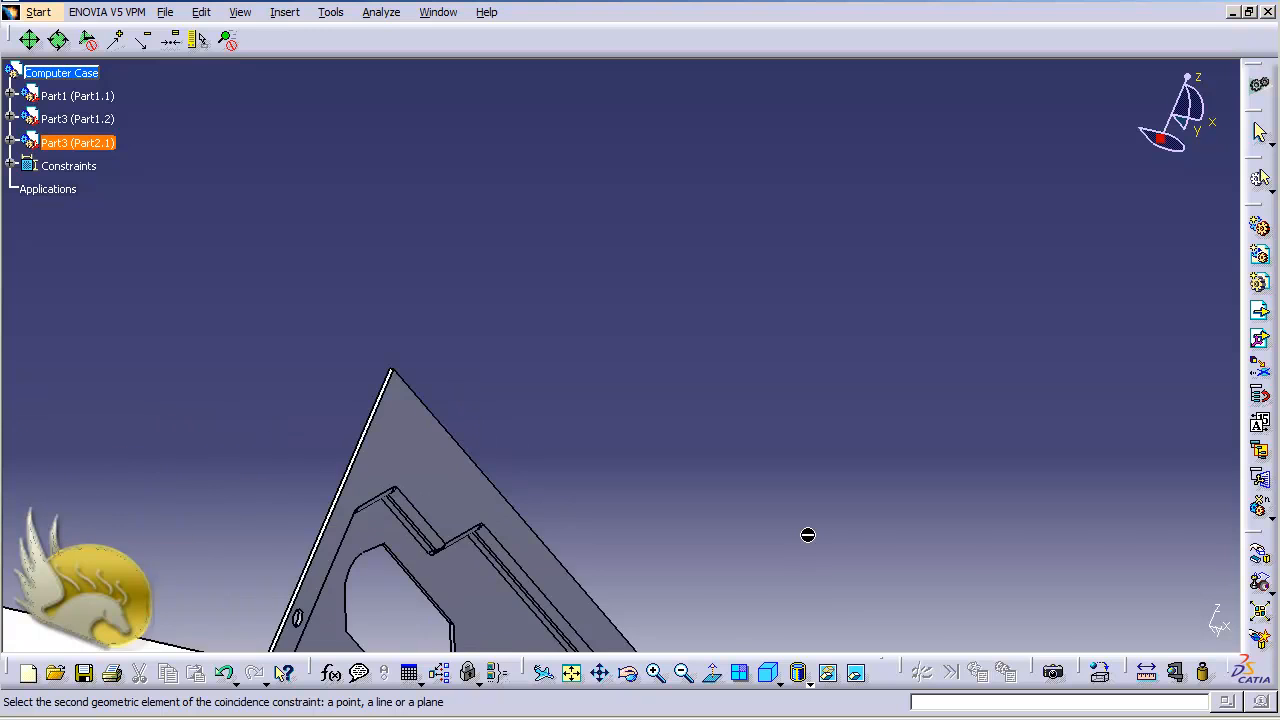
{"action": "key", "text": "Right"}
{"action": "key", "text": "Right"}
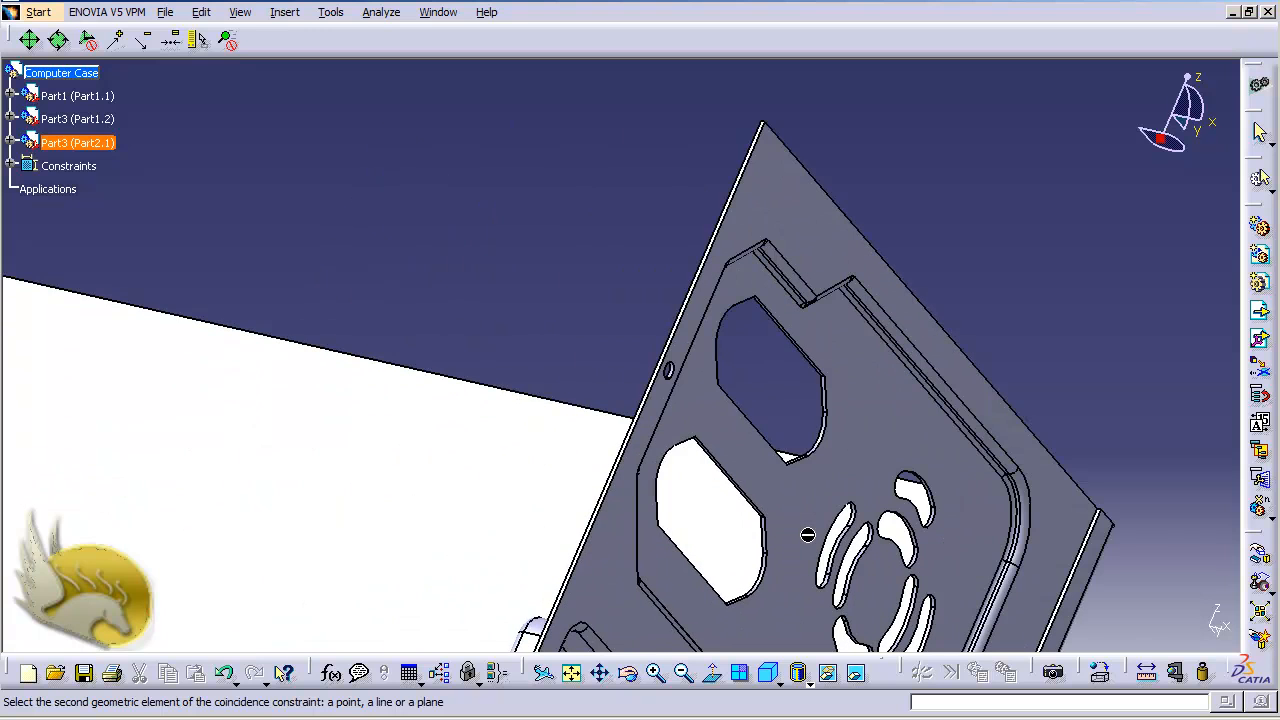
{"action": "key", "text": "ctrl+Page_Up"}
{"action": "key", "text": "ctrl+Page_Up"}
{"action": "key", "text": "ctrl+Page_Up"}
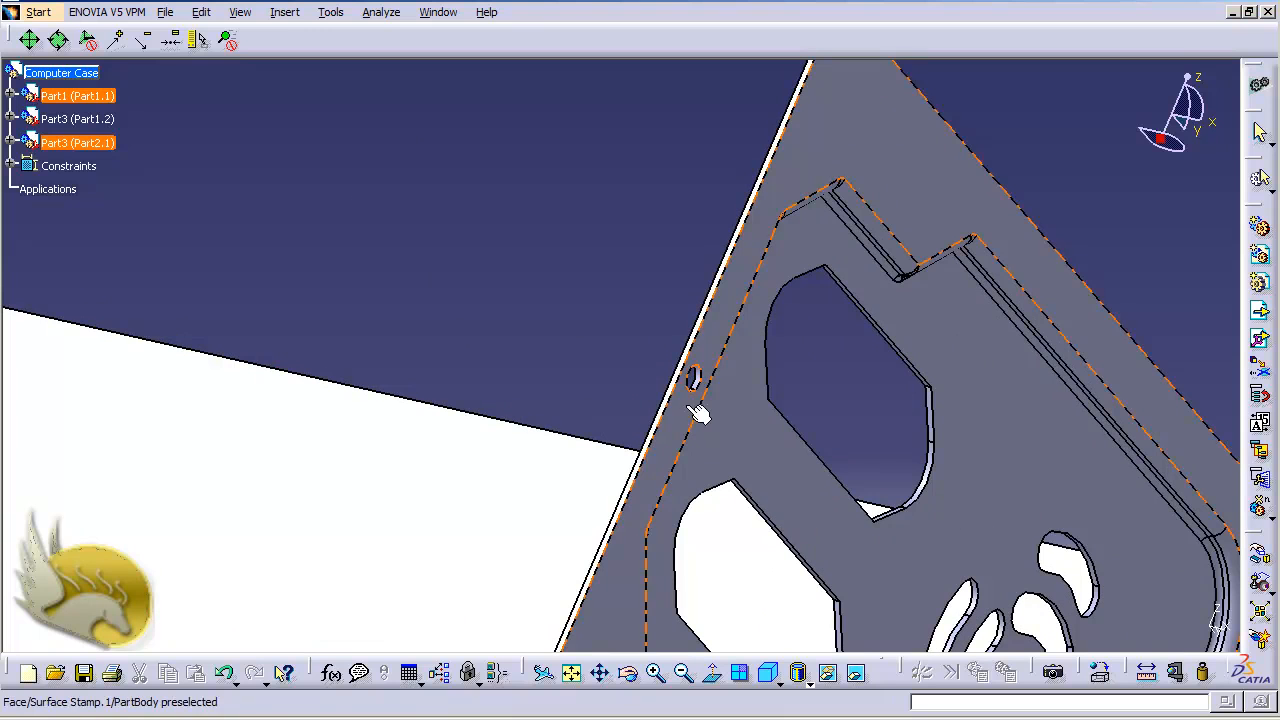
{"action": "left_click", "coordinate": [698, 414]}
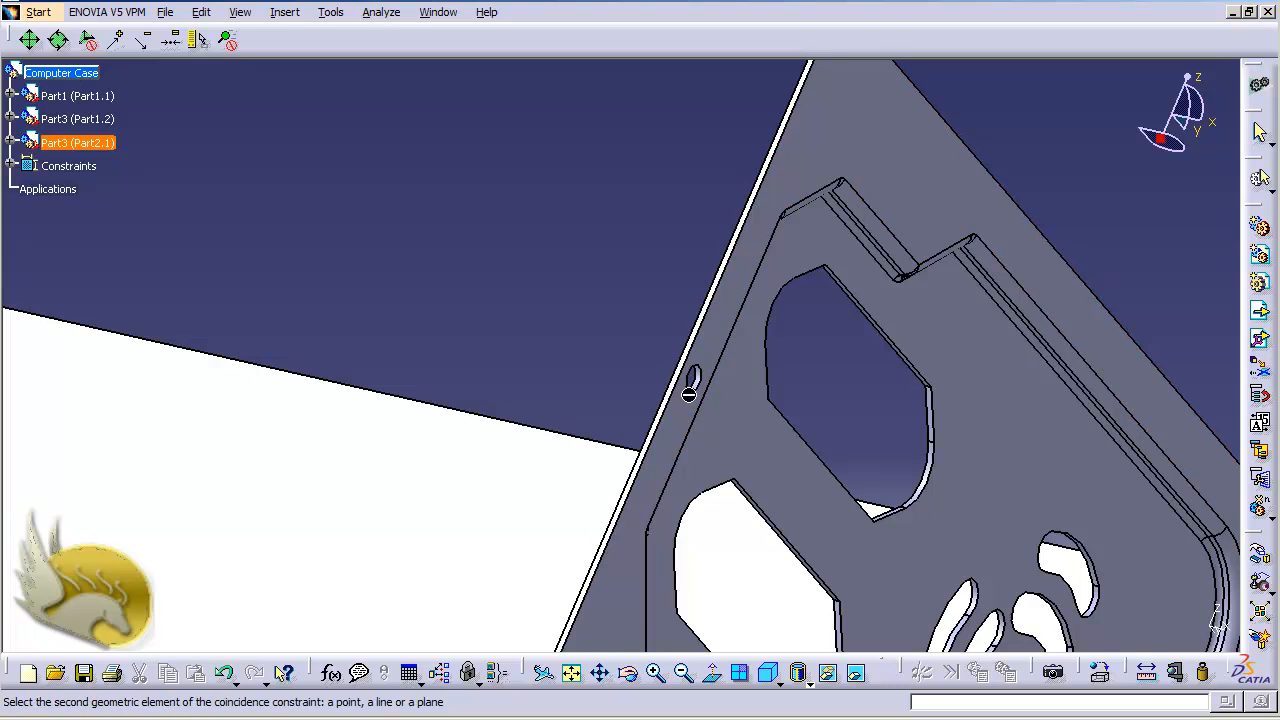
{"action": "scroll", "coordinate": [688, 394], "scroll_direction": "up", "scroll_amount": 5}
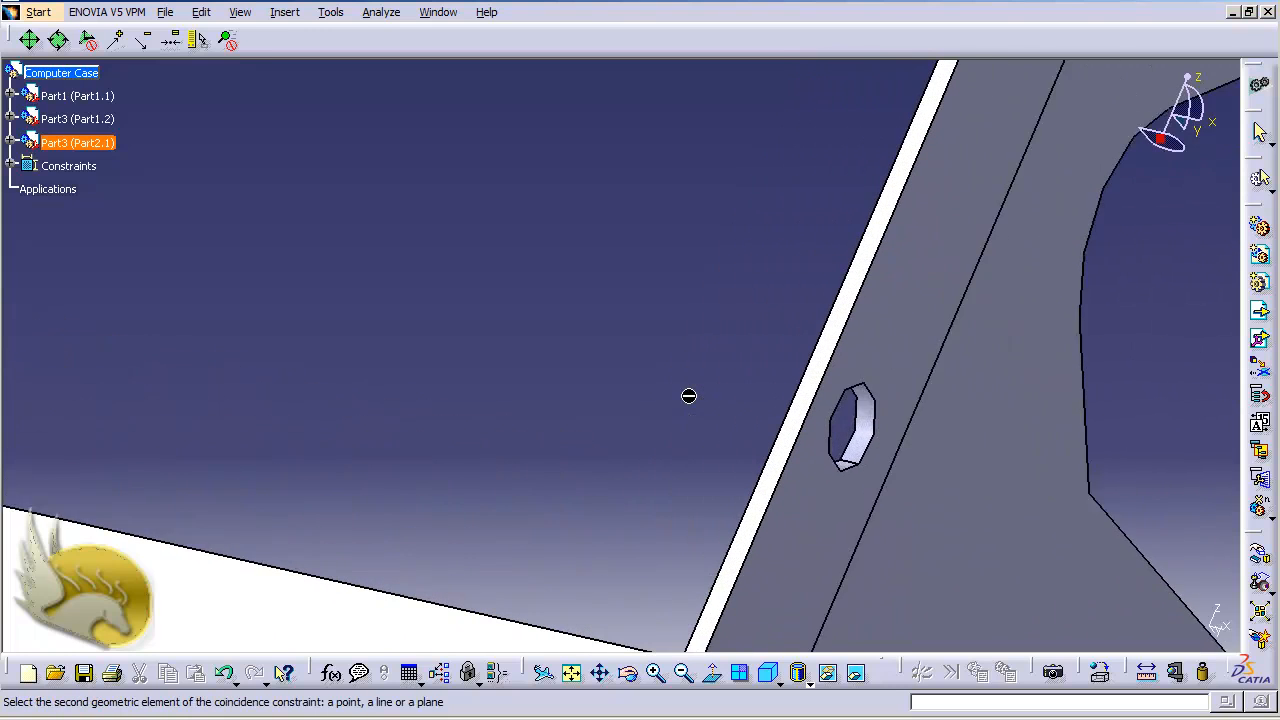
{"action": "scroll", "coordinate": [688, 395], "scroll_direction": "up", "scroll_amount": 1}
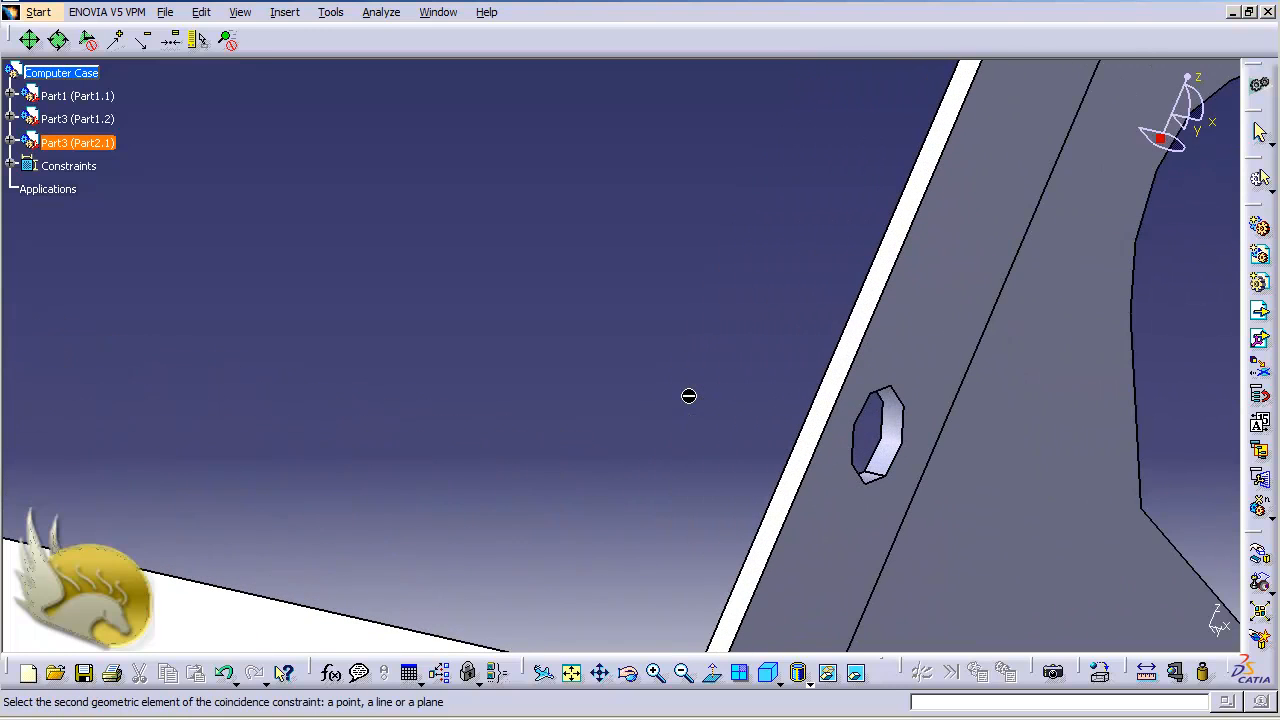
{"action": "left_click", "coordinate": [890, 462]}
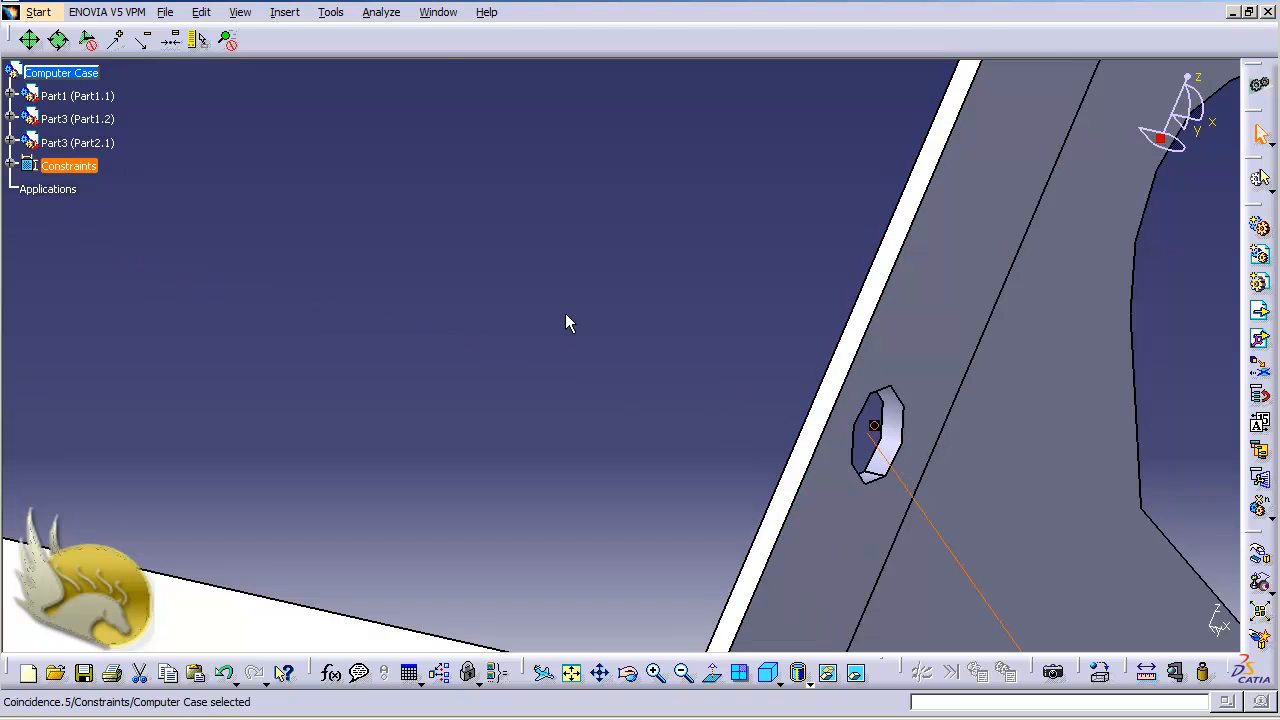
{"action": "left_click", "coordinate": [201, 12]}
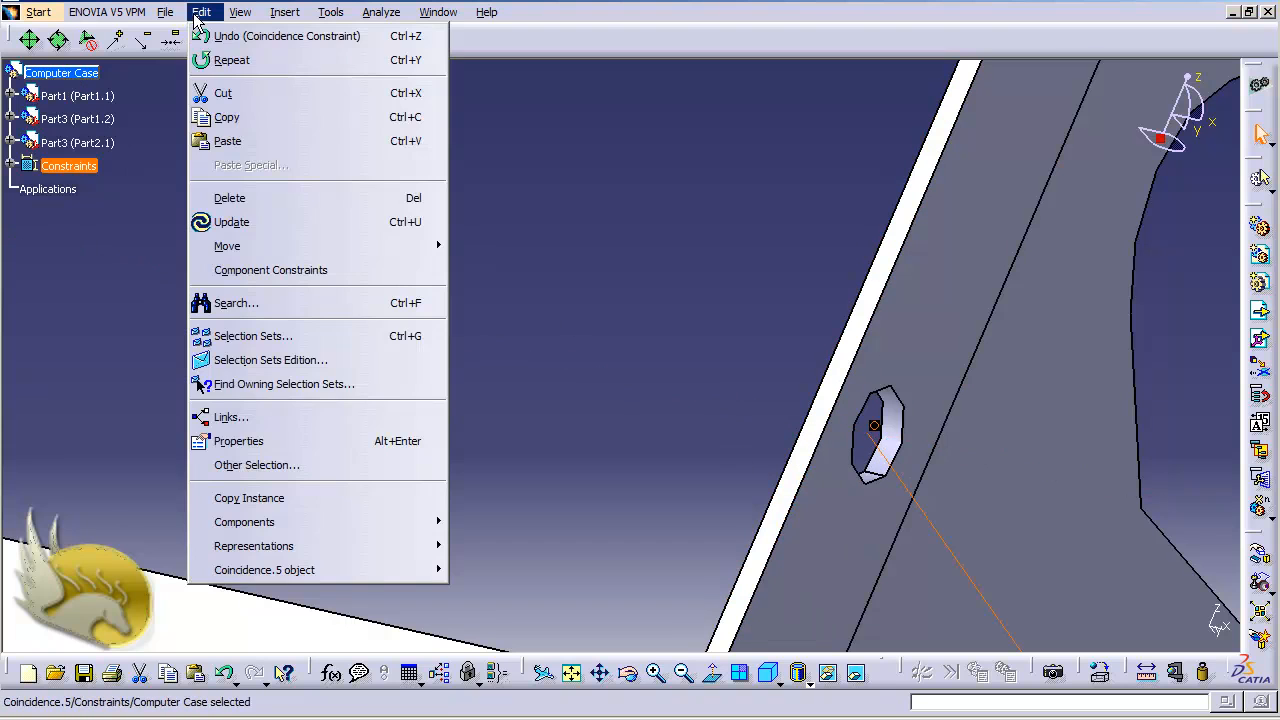
{"action": "left_click", "coordinate": [256, 222]}
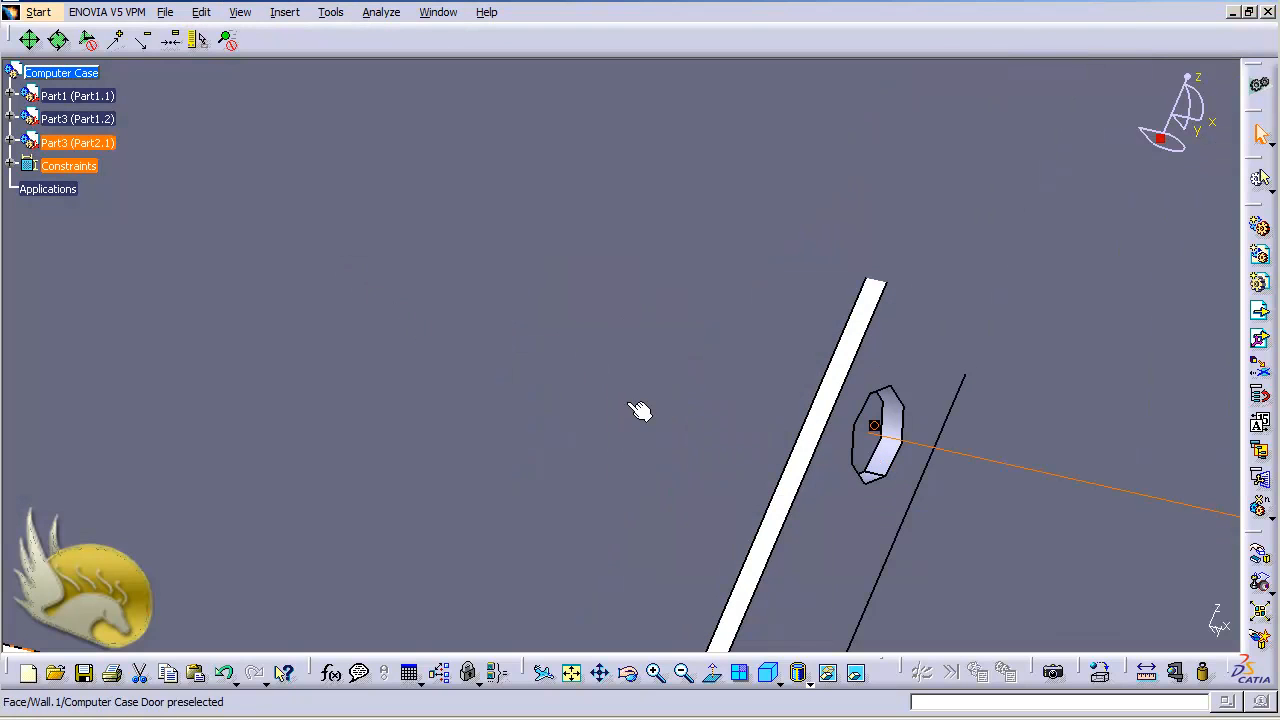
{"action": "scroll", "coordinate": [628, 403], "scroll_direction": "down", "scroll_amount": 10}
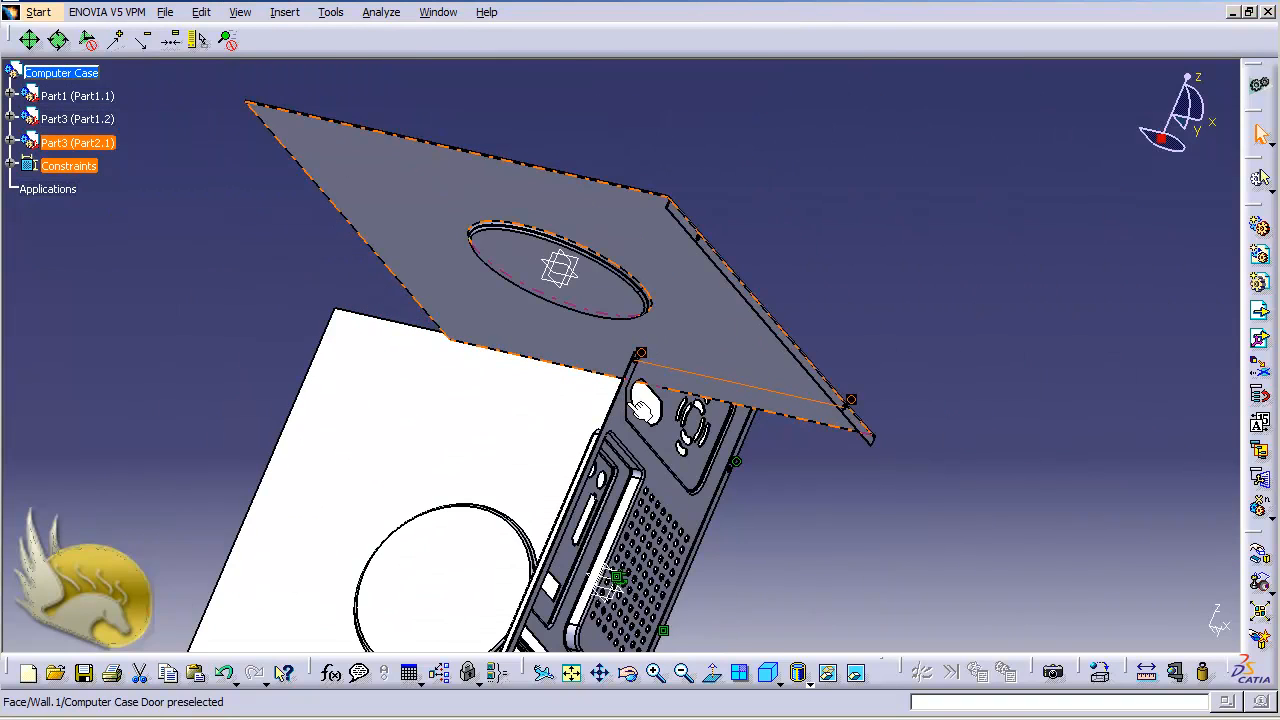
- Start another Coincidence constraint with the axis of the second side plate's remaining flange hole as its first element
{"action": "scroll", "coordinate": [629, 404], "scroll_direction": "down", "scroll_amount": 2}
{"action": "scroll", "coordinate": [629, 404], "scroll_direction": "up", "scroll_amount": 4}
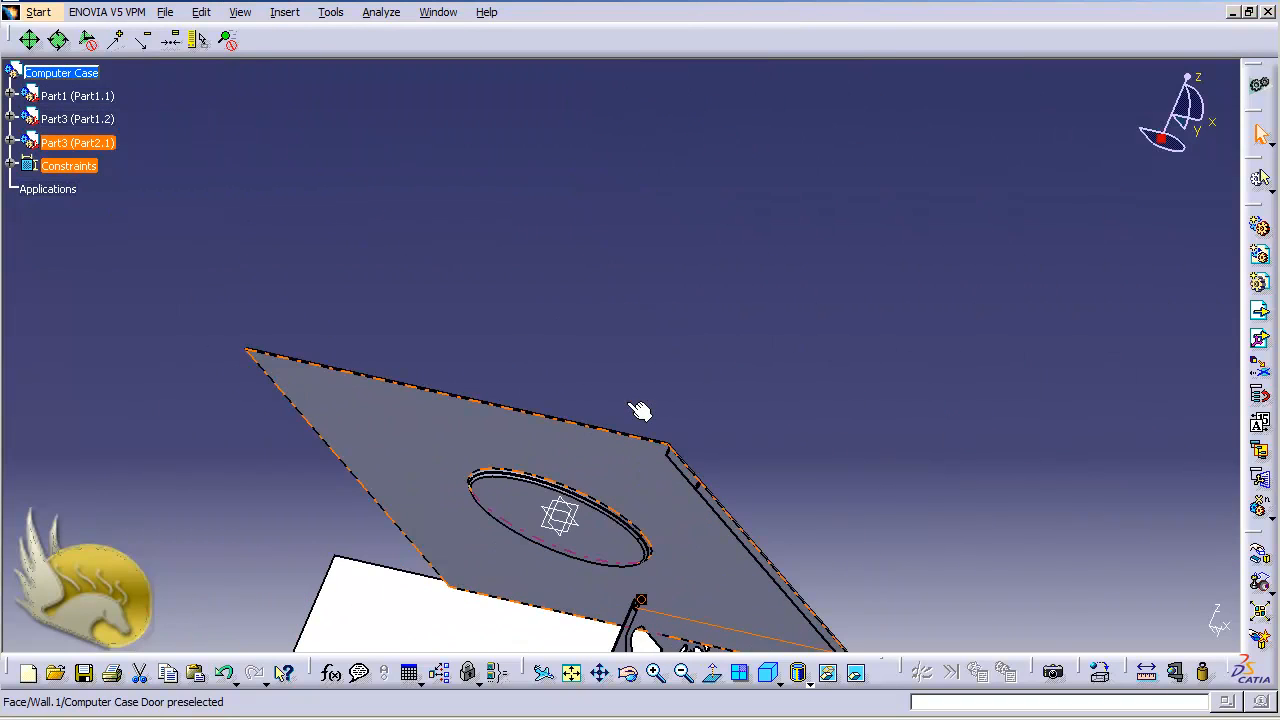
{"action": "scroll", "coordinate": [640, 411], "scroll_direction": "up", "scroll_amount": 8}
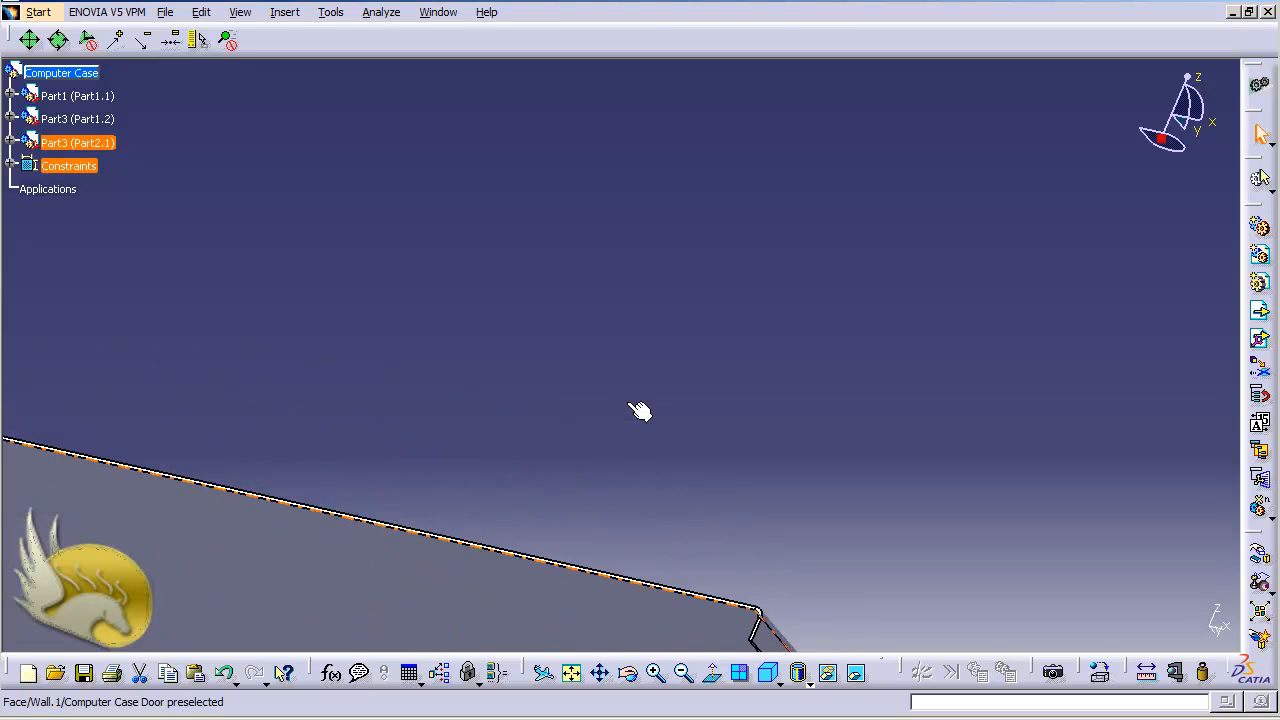
{"action": "scroll", "coordinate": [629, 404], "scroll_direction": "up", "scroll_amount": 2}
{"action": "scroll", "coordinate": [629, 404], "scroll_direction": "down", "scroll_amount": 6}
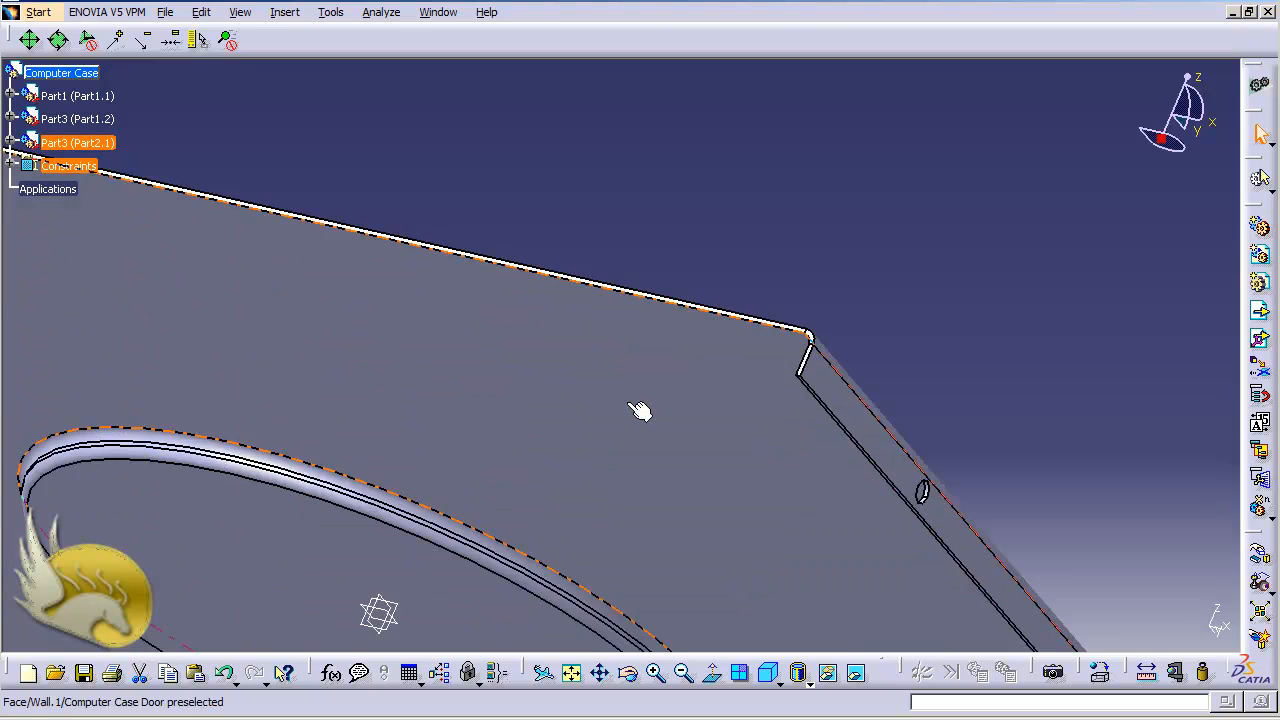
{"action": "scroll", "coordinate": [640, 411], "scroll_direction": "up", "scroll_amount": 5}
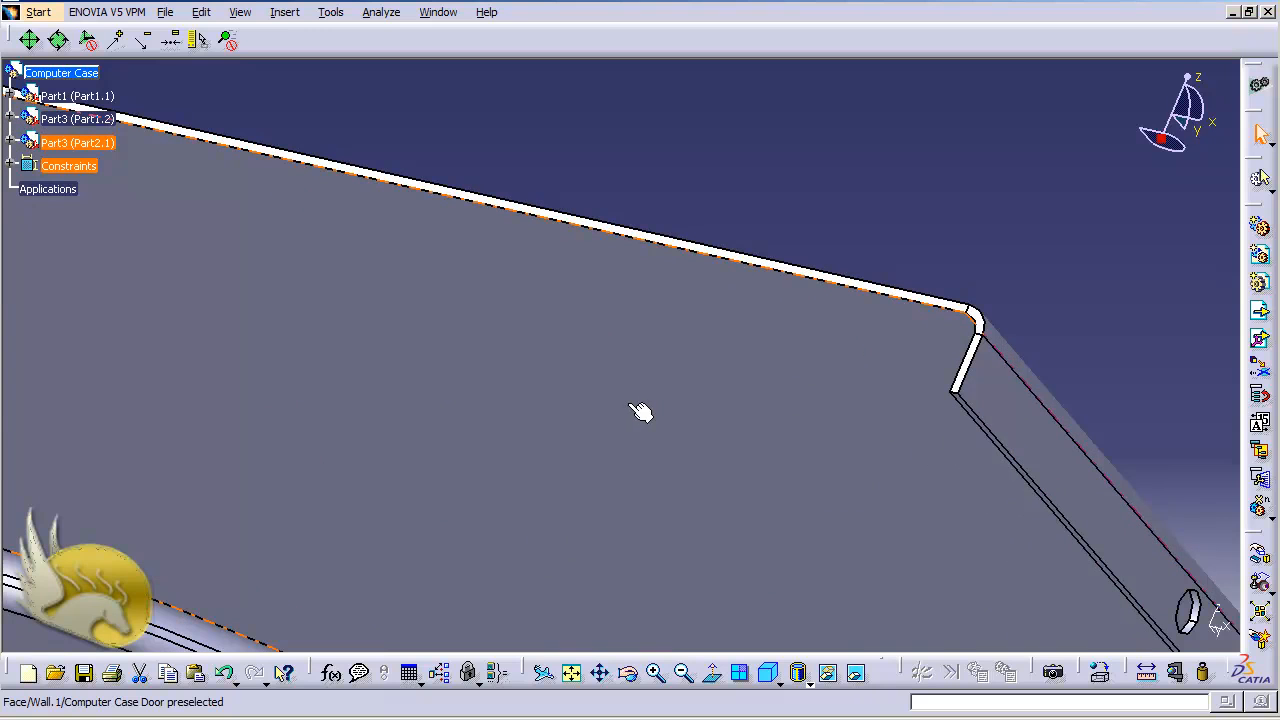
{"action": "left_click", "coordinate": [284, 12]}
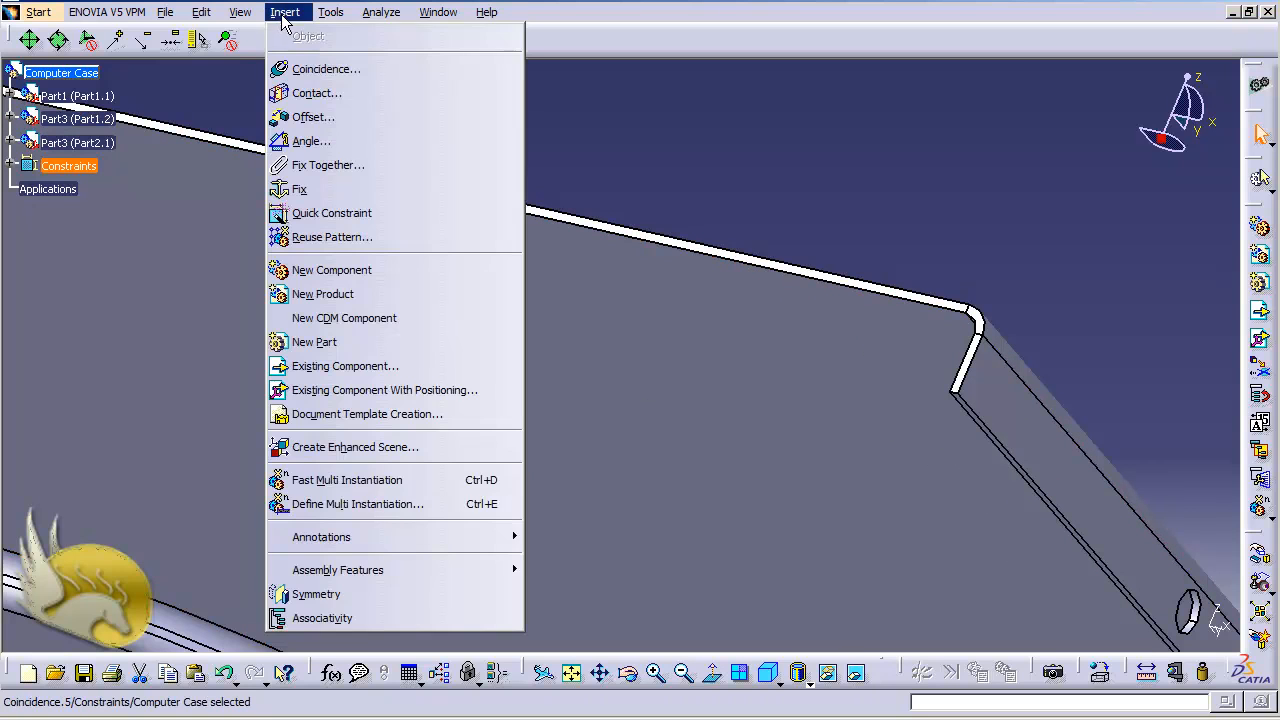
{"action": "left_click", "coordinate": [320, 63]}
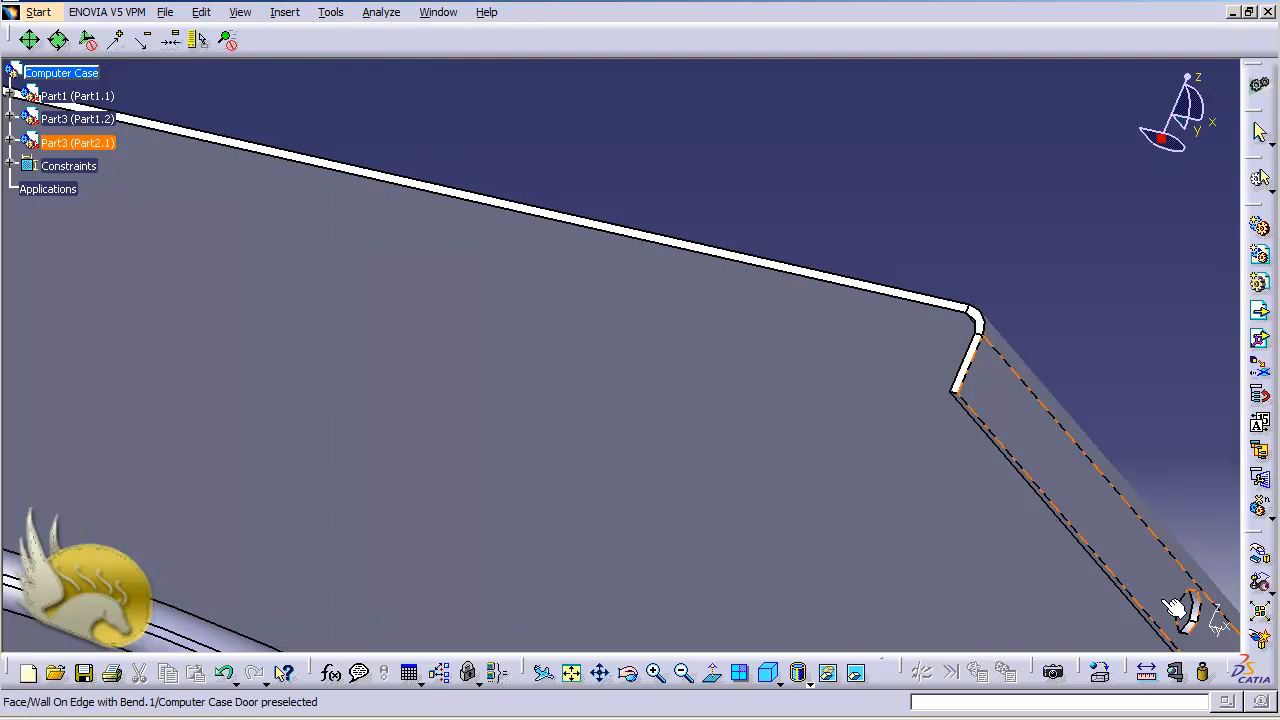
{"action": "left_click", "coordinate": [1210, 622]}
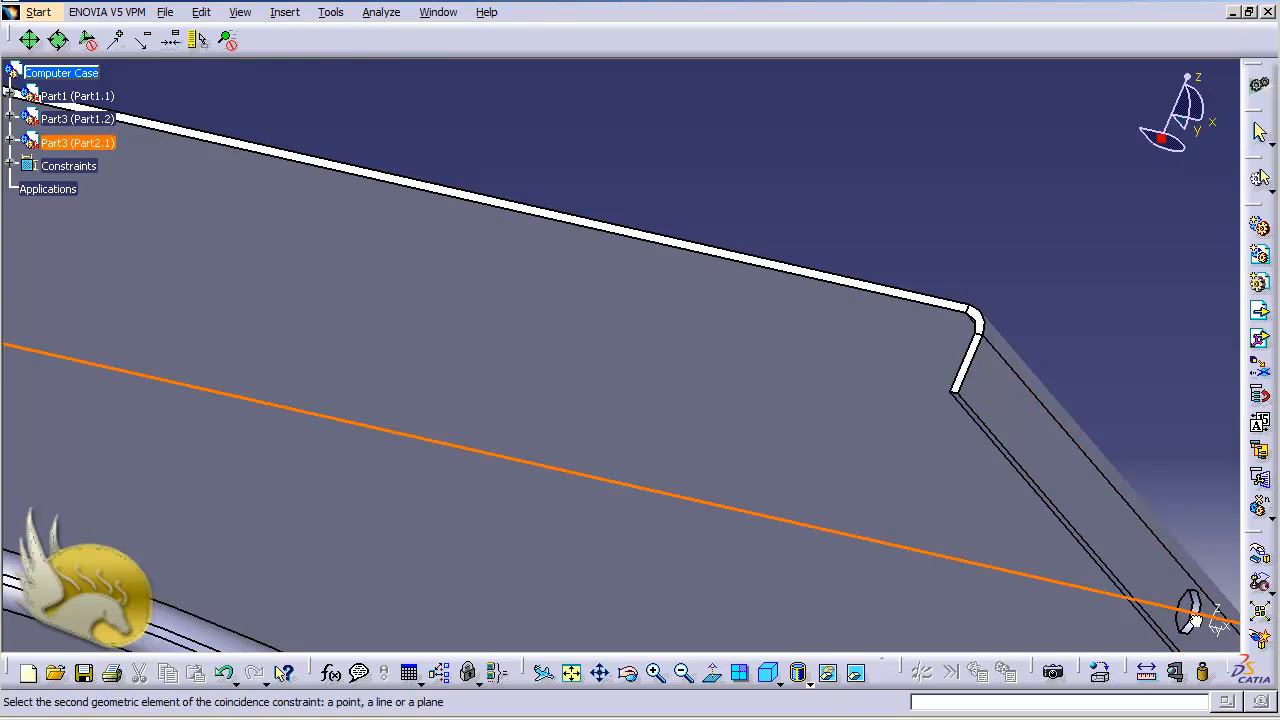
- Complete the Coincidence constraint with the axis of the back plate's edge hole beside the long slanted slots, and update the assembly
{"action": "mouse_move", "coordinate": [943, 504]}
{"action": "middle_mouse_down", "text": "ctrl"}
{"action": "mouse_move", "coordinate": [943, 628]}
{"action": "mouse_move", "coordinate": [943, 504]}
{"action": "middle_mouse_up", "text": "ctrl"}
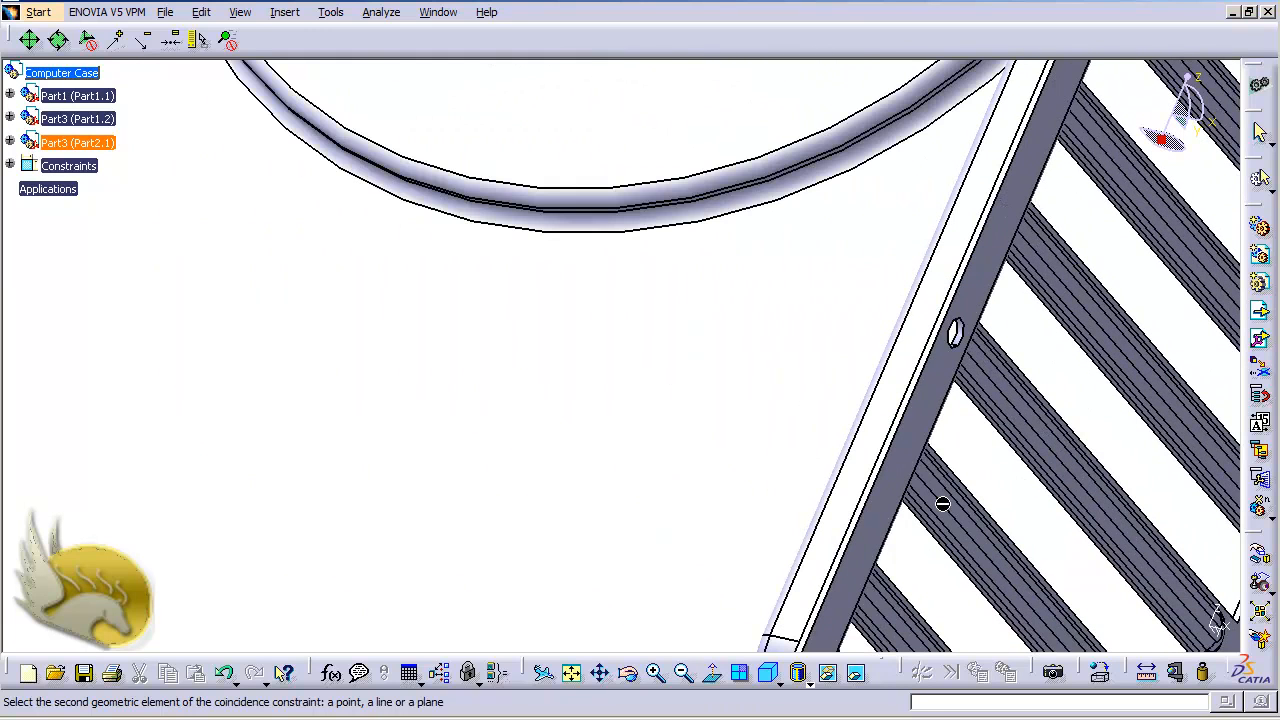
{"action": "left_click", "coordinate": [952, 336]}
{"action": "left_click", "coordinate": [956, 333]}
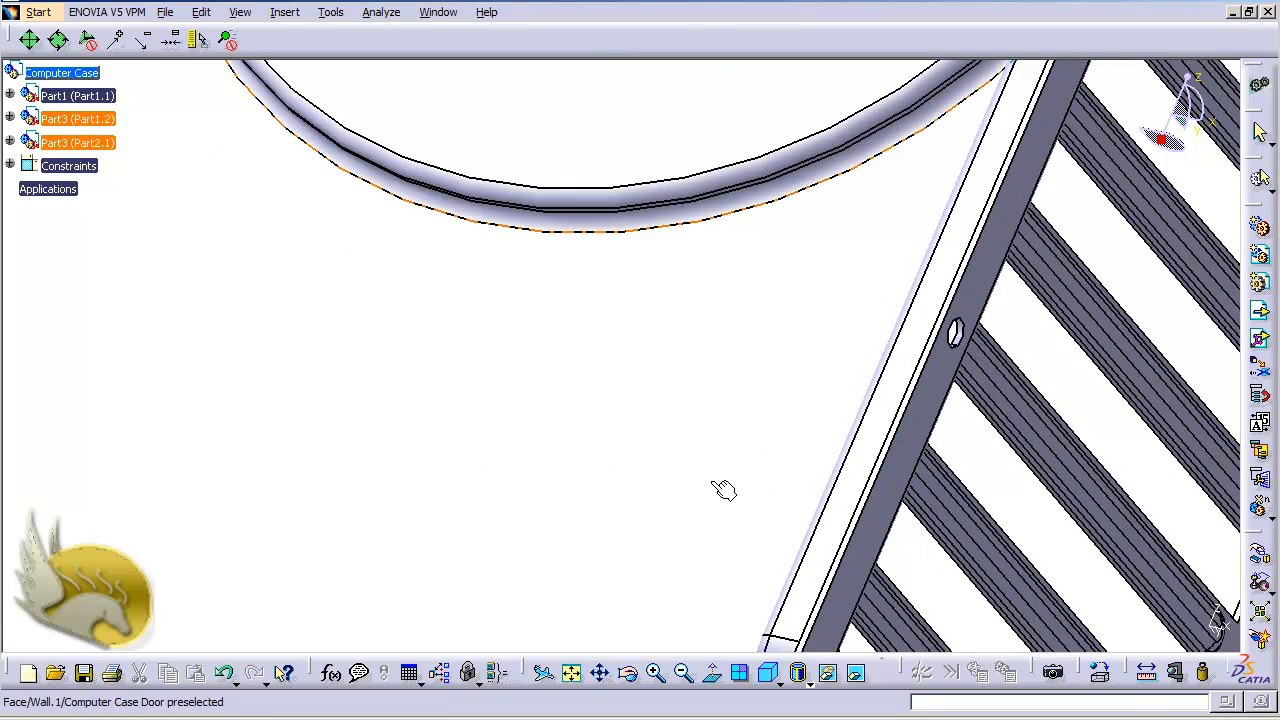
{"action": "scroll", "coordinate": [723, 490], "scroll_direction": "down", "scroll_amount": 5}
{"action": "scroll", "coordinate": [723, 490], "scroll_direction": "up", "scroll_amount": 2}
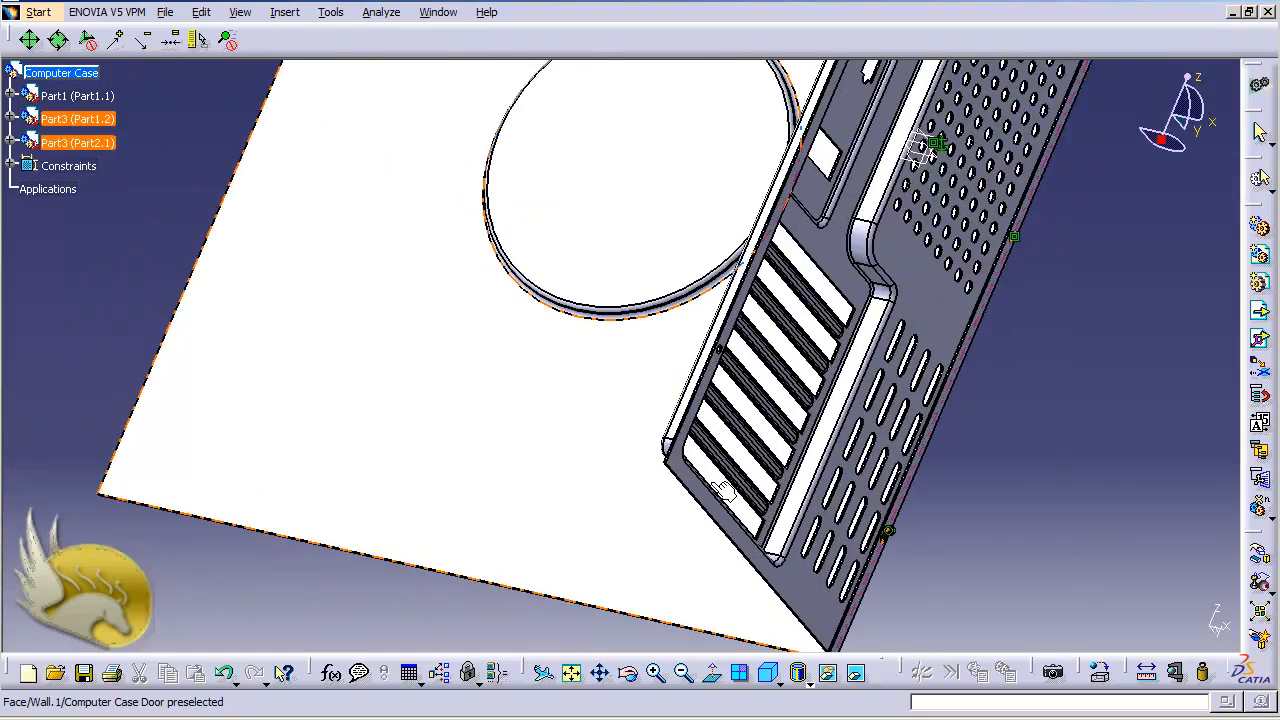
{"action": "scroll", "coordinate": [723, 490], "scroll_direction": "up", "scroll_amount": 10}
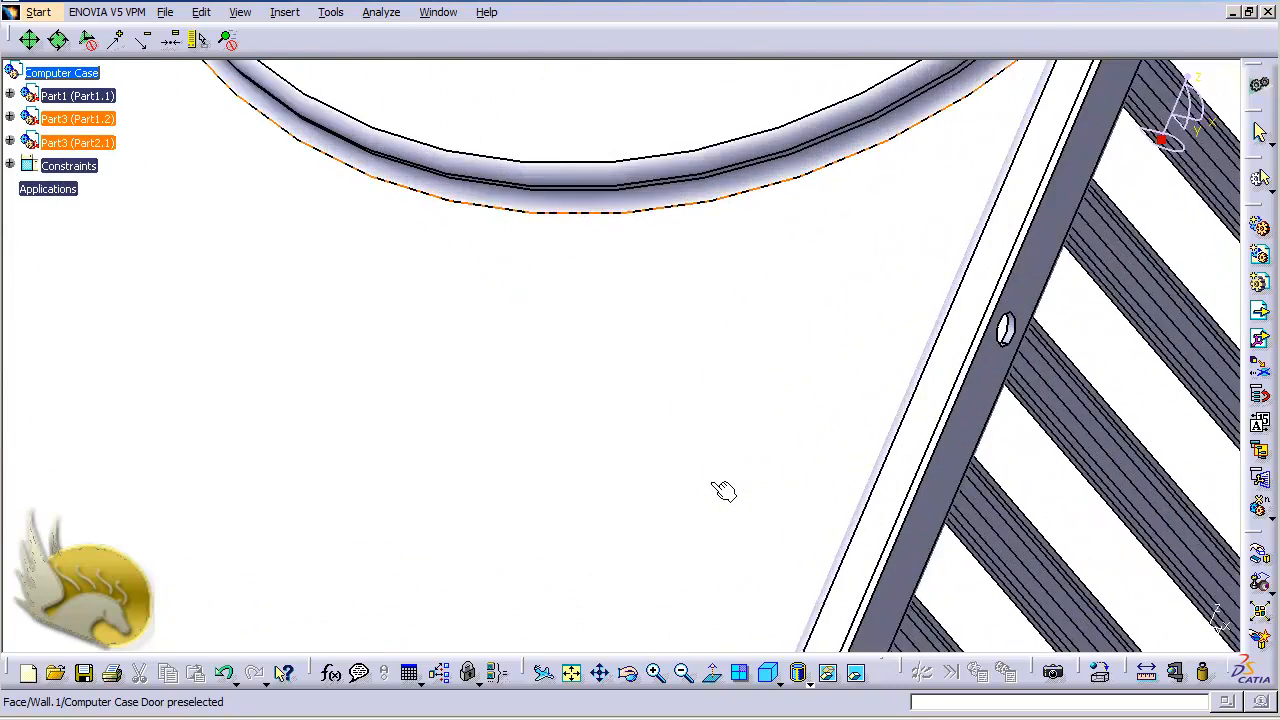
{"action": "scroll", "coordinate": [723, 490], "scroll_direction": "right", "scroll_amount": 3}
{"action": "scroll", "coordinate": [723, 490], "scroll_direction": "up", "scroll_amount": 4}
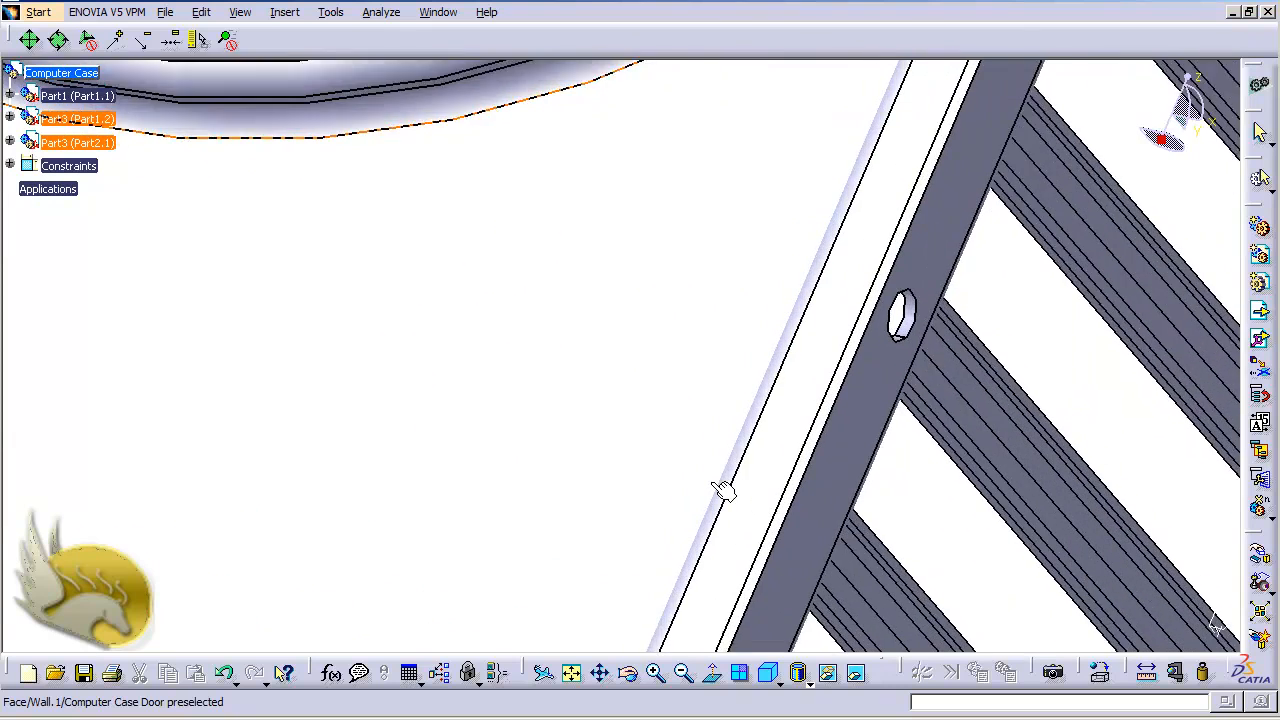
{"action": "scroll", "coordinate": [723, 490], "scroll_direction": "right", "scroll_amount": 3}
{"action": "left_click", "coordinate": [723, 490]}
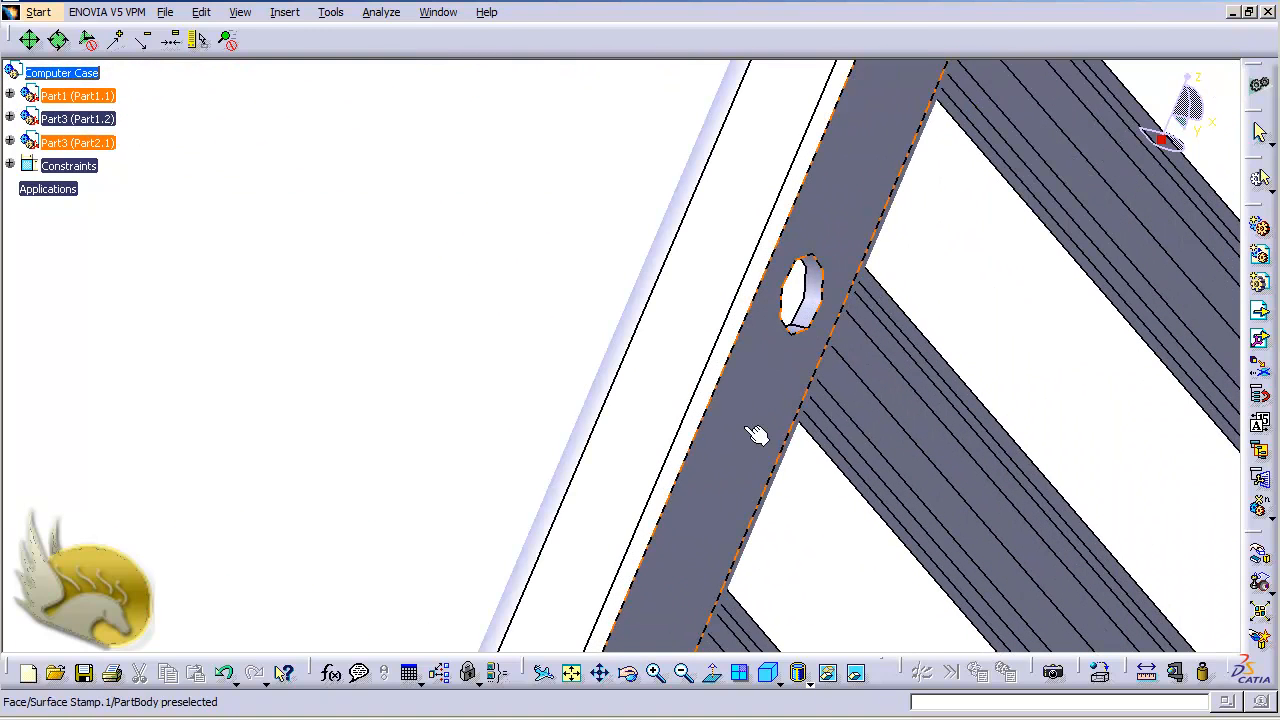
{"action": "left_click", "coordinate": [799, 290]}
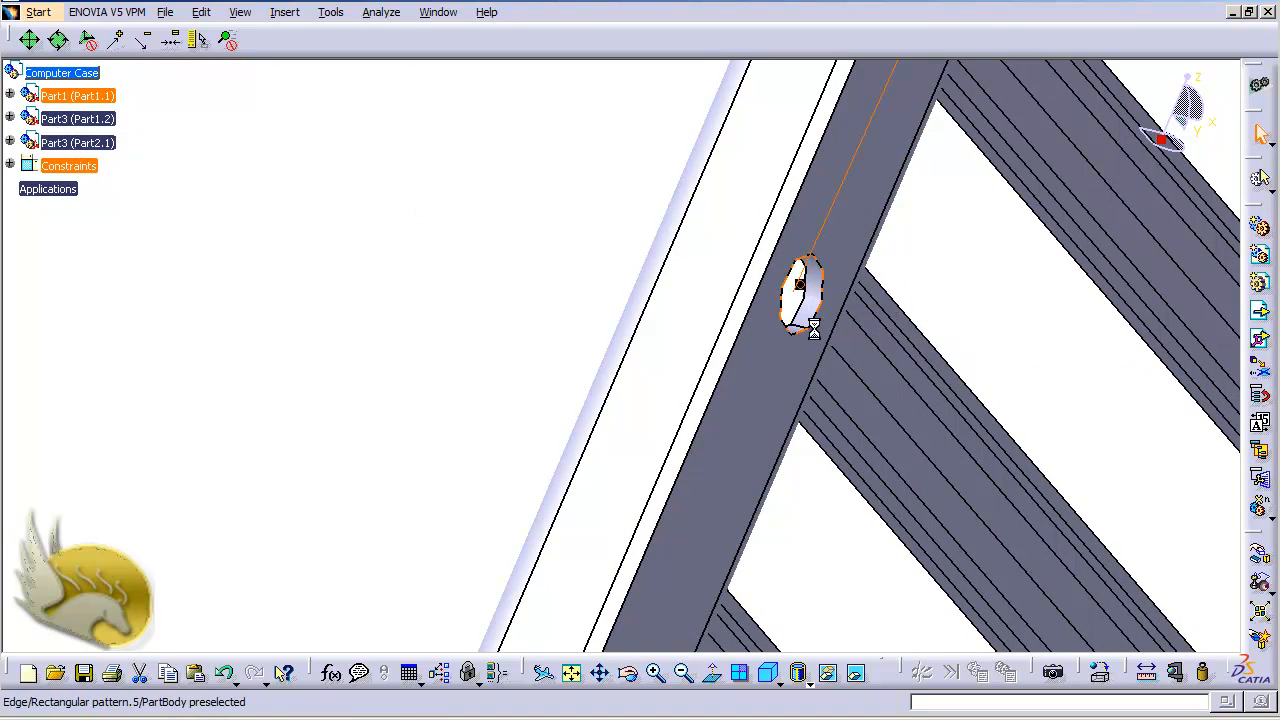
{"action": "left_click", "coordinate": [202, 18]}
{"action": "left_click", "coordinate": [235, 220]}
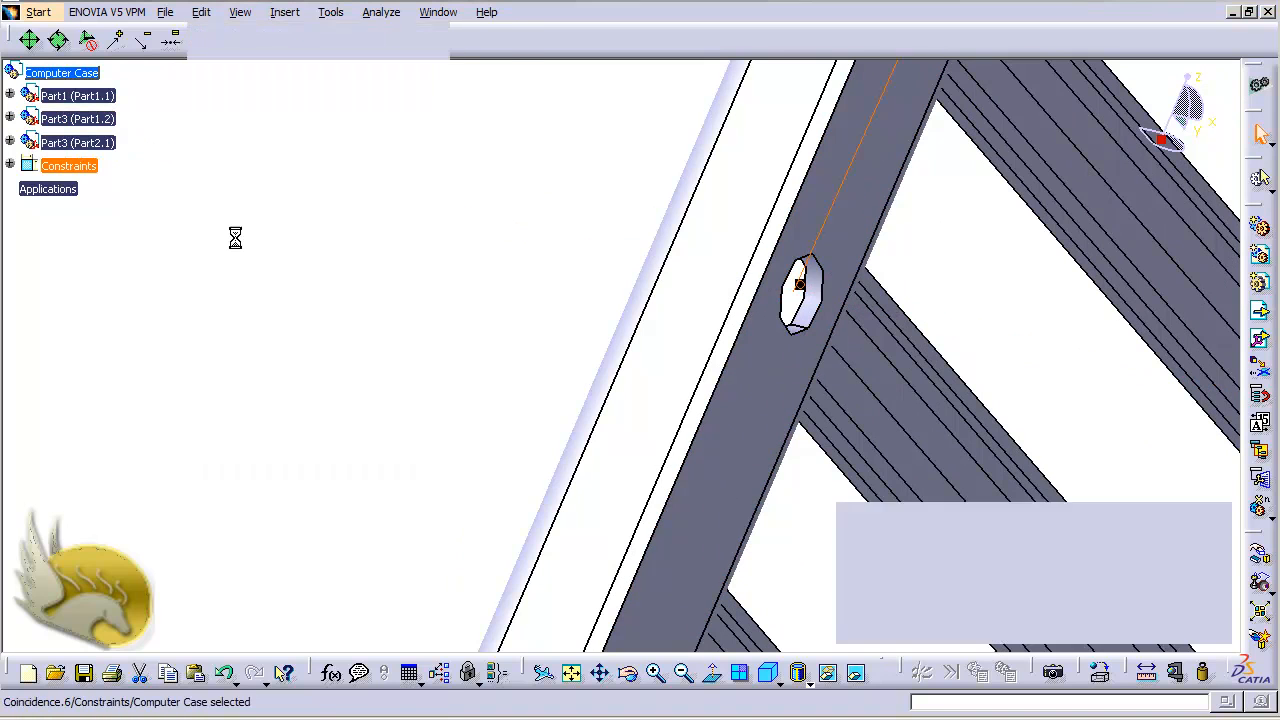
- Start a Contact constraint with the flat perforated face of the back plate as its first element
{"action": "middle_click_drag", "start_coordinate": [560, 462], "coordinate": [446, 467], "text": "ctrl"}
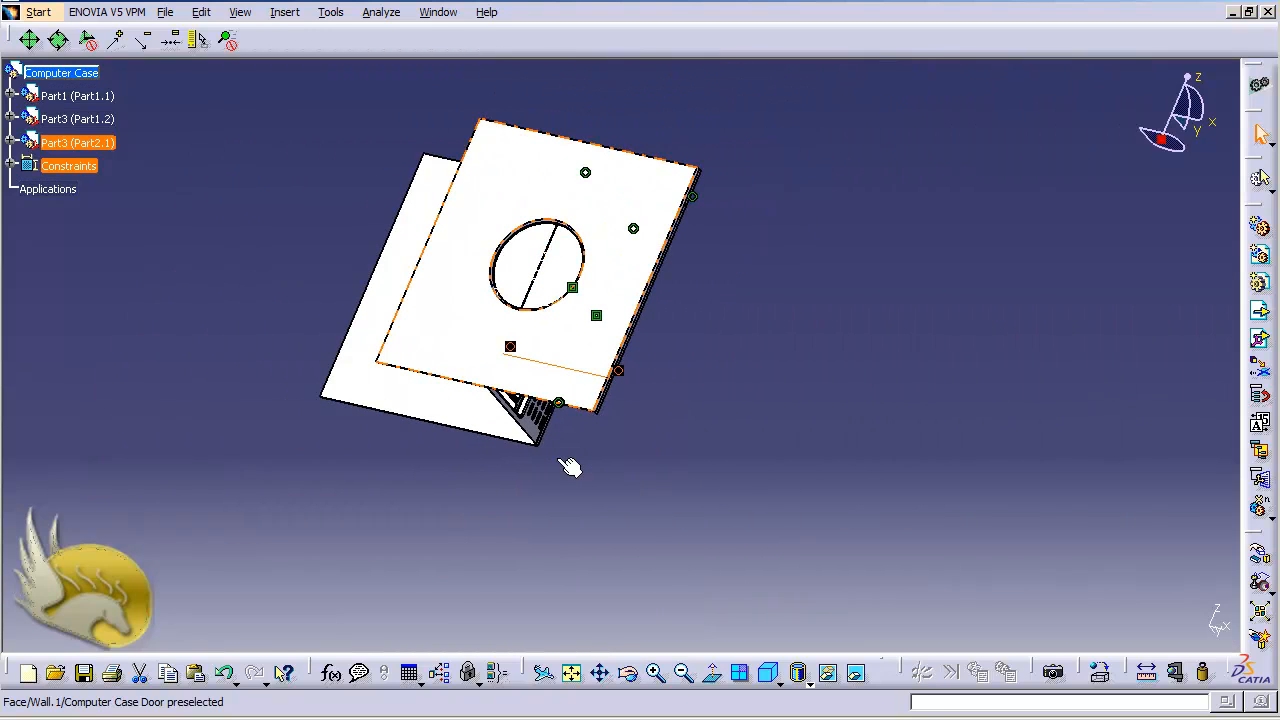
{"action": "middle_click_drag", "start_coordinate": [569, 467], "coordinate": [569, 467], "text": "shift"}
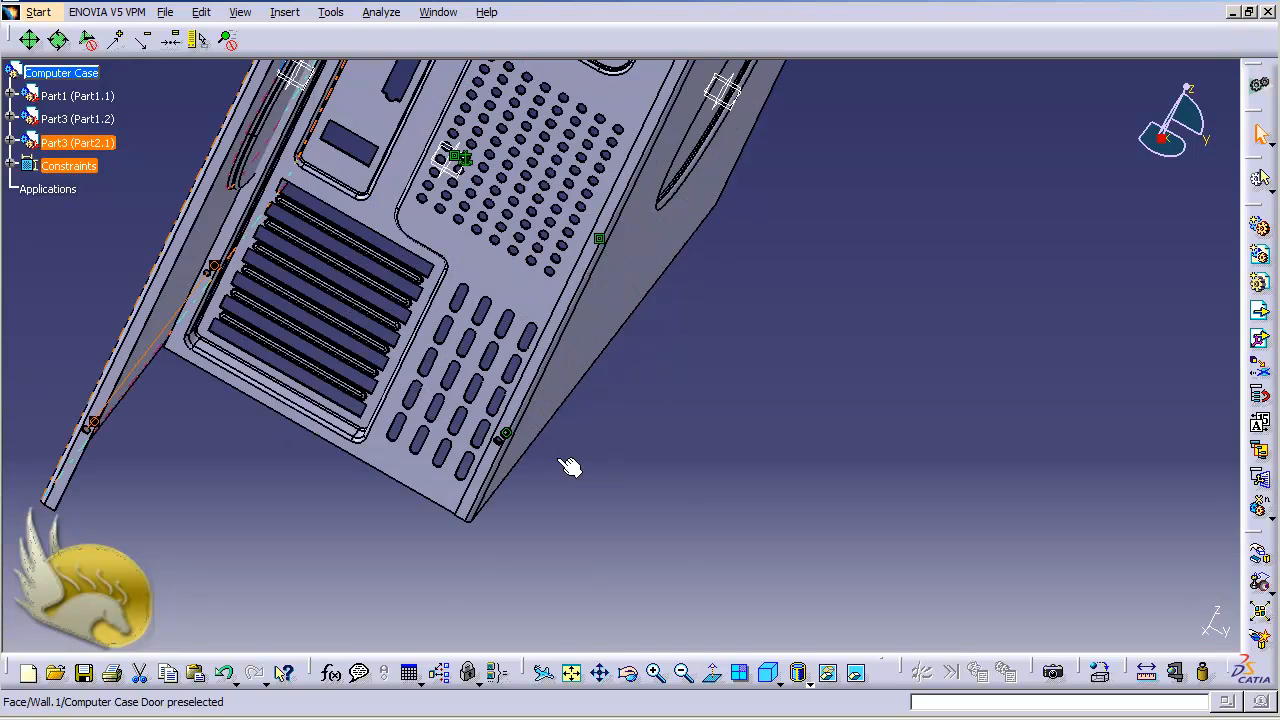
{"action": "left_click", "coordinate": [284, 12]}
{"action": "left_click", "coordinate": [311, 94]}
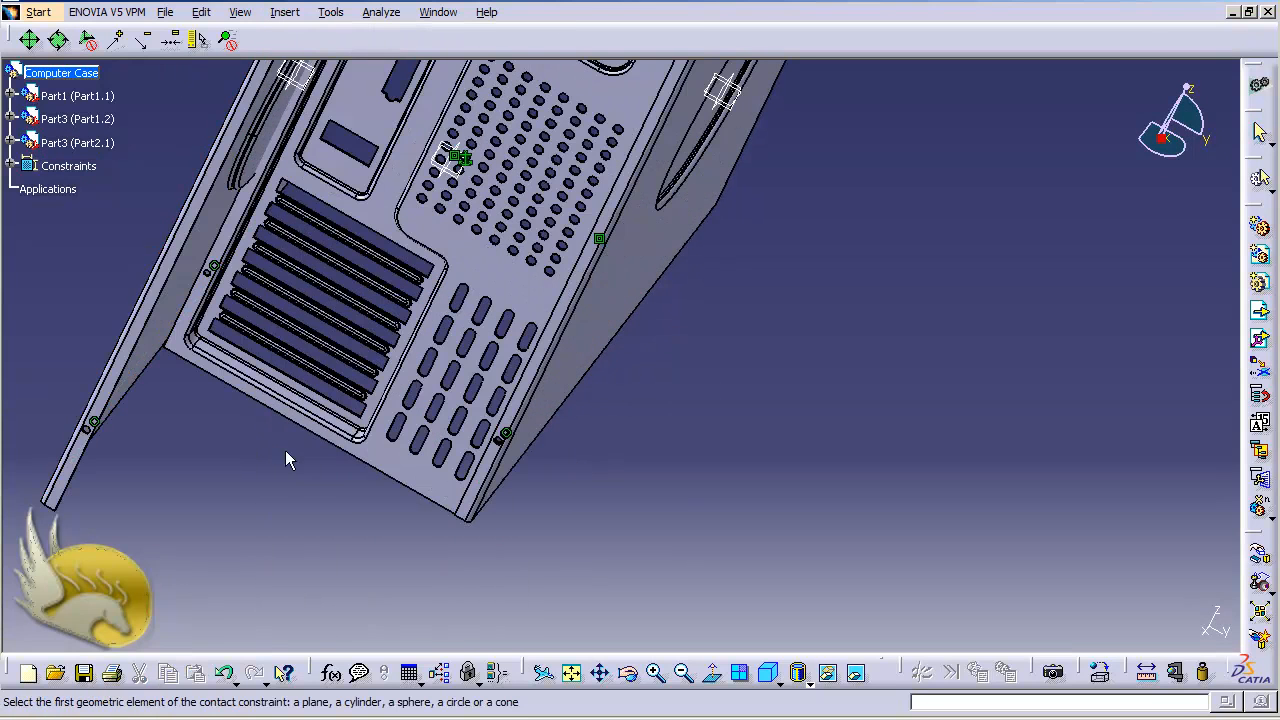
{"action": "left_click", "coordinate": [395, 465]}
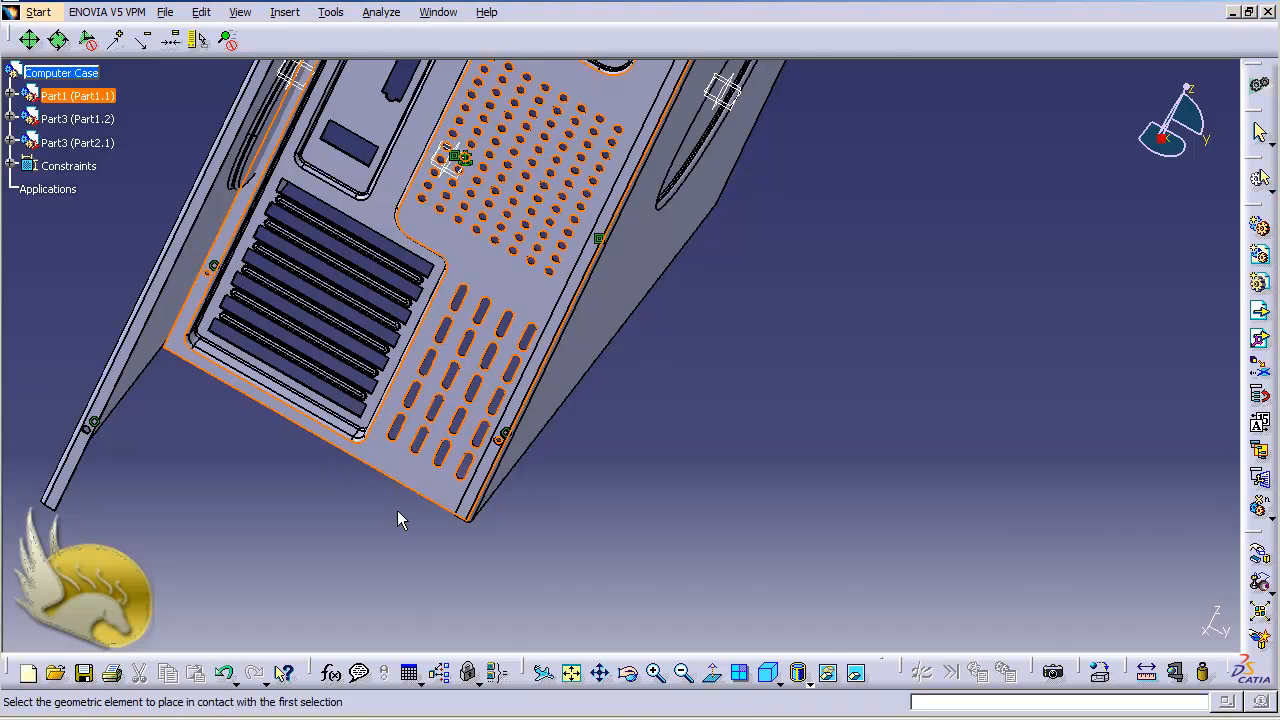
- Complete the Contact constraint with the flange face of the second side plate, and update the assembly
{"action": "key", "text": "shift+Left"}
{"action": "key", "text": "shift+Left"}
{"action": "key", "text": "shift+Left"}
{"action": "key", "text": "shift+Left"}
{"action": "key", "text": "shift+Left"}
{"action": "key", "text": "shift+Left"}
{"action": "key", "text": "shift+Left"}
{"action": "key", "text": "shift+Left"}
{"action": "key", "text": "shift+Left"}
{"action": "key", "text": "shift+Left"}
{"action": "key", "text": "shift+Left"}
{"action": "key", "text": "shift+Left"}
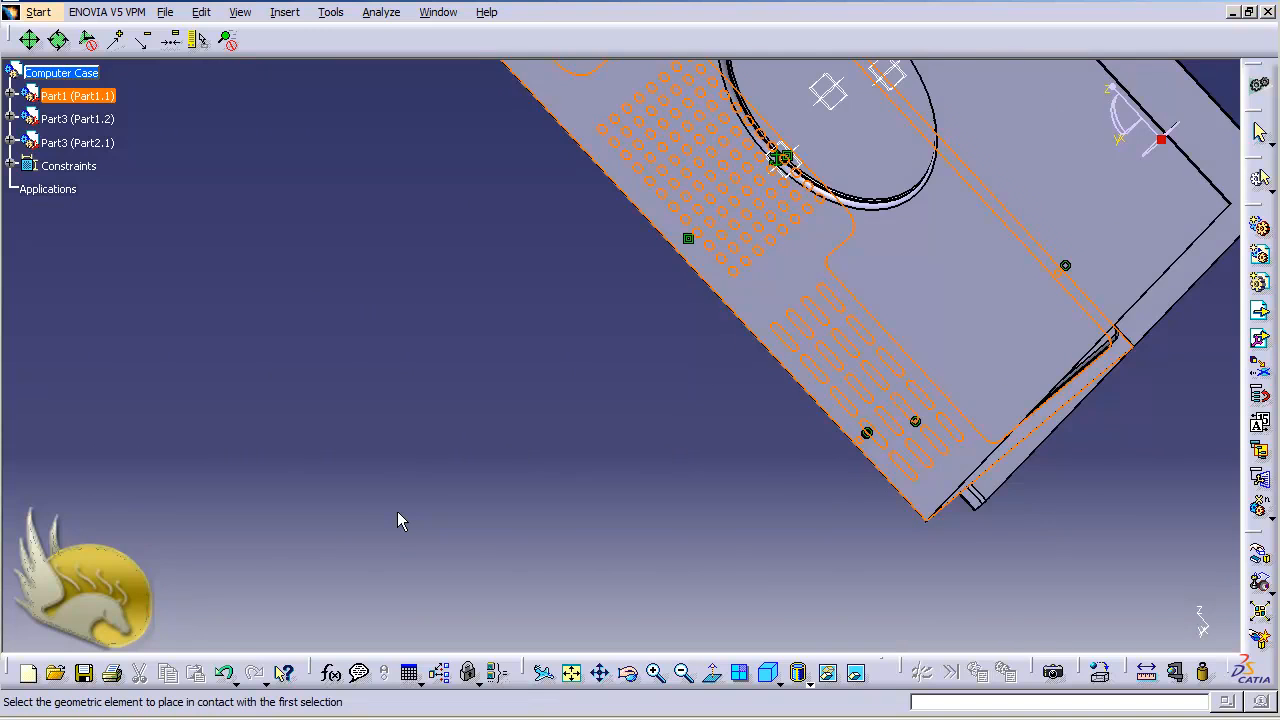
{"action": "key", "text": "shift+Left"}
{"action": "key", "text": "shift+Left"}
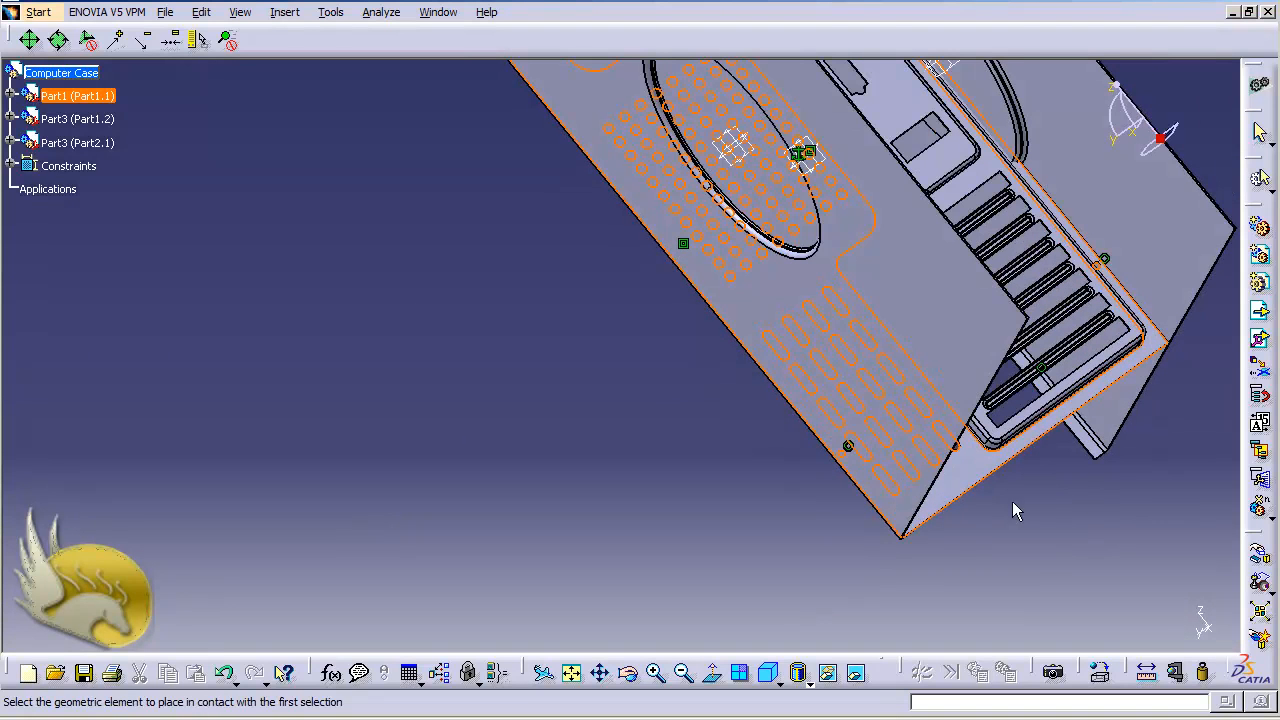
{"action": "left_click", "coordinate": [1100, 450]}
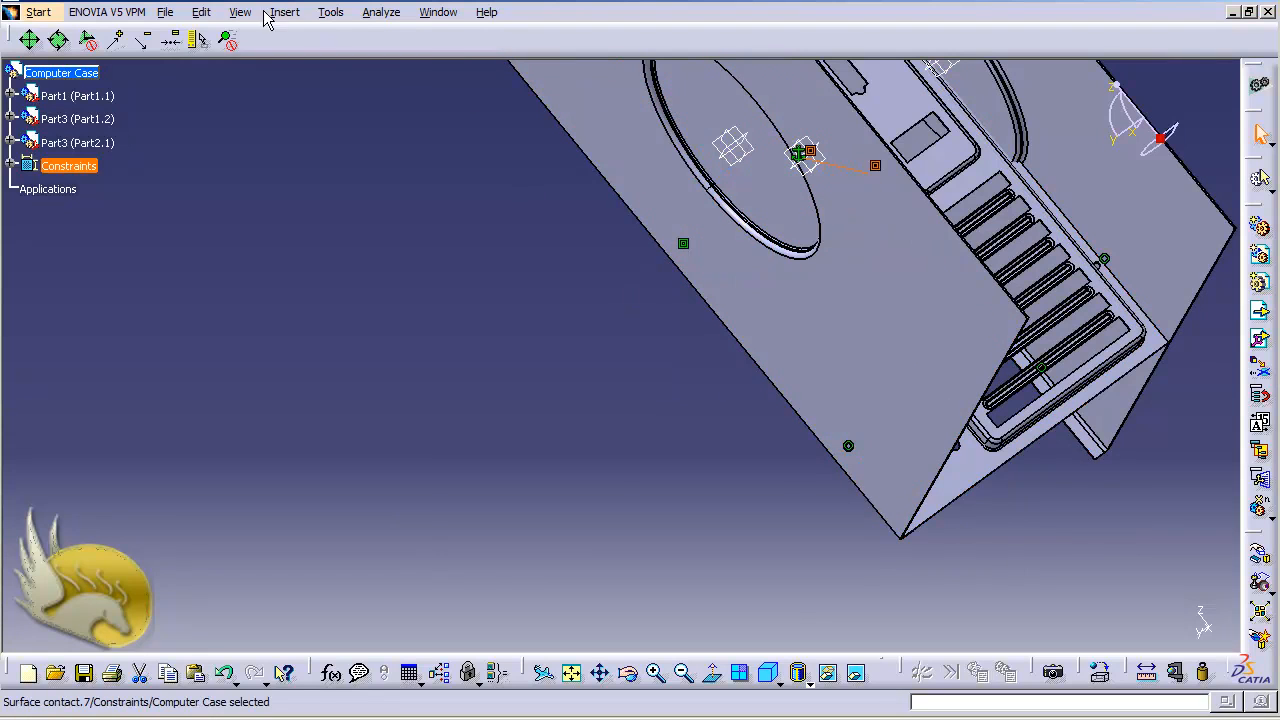
{"action": "left_click", "coordinate": [197, 13]}
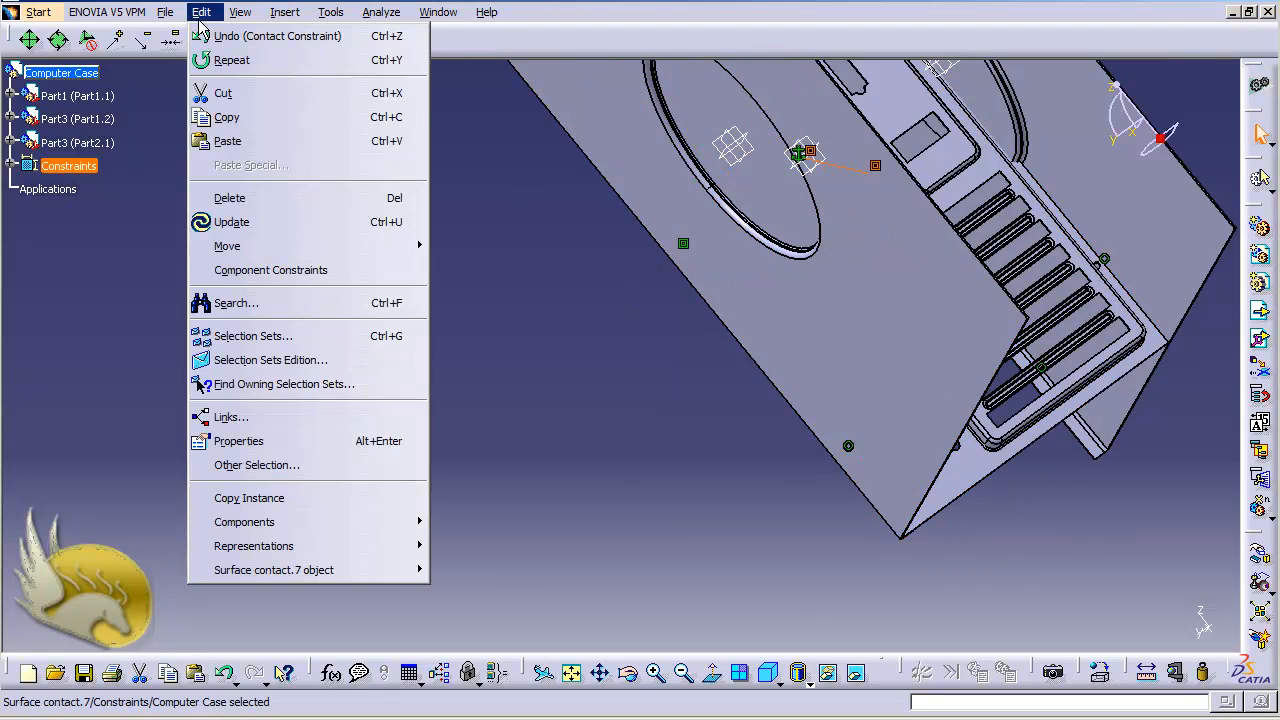
{"action": "left_click", "coordinate": [246, 221]}
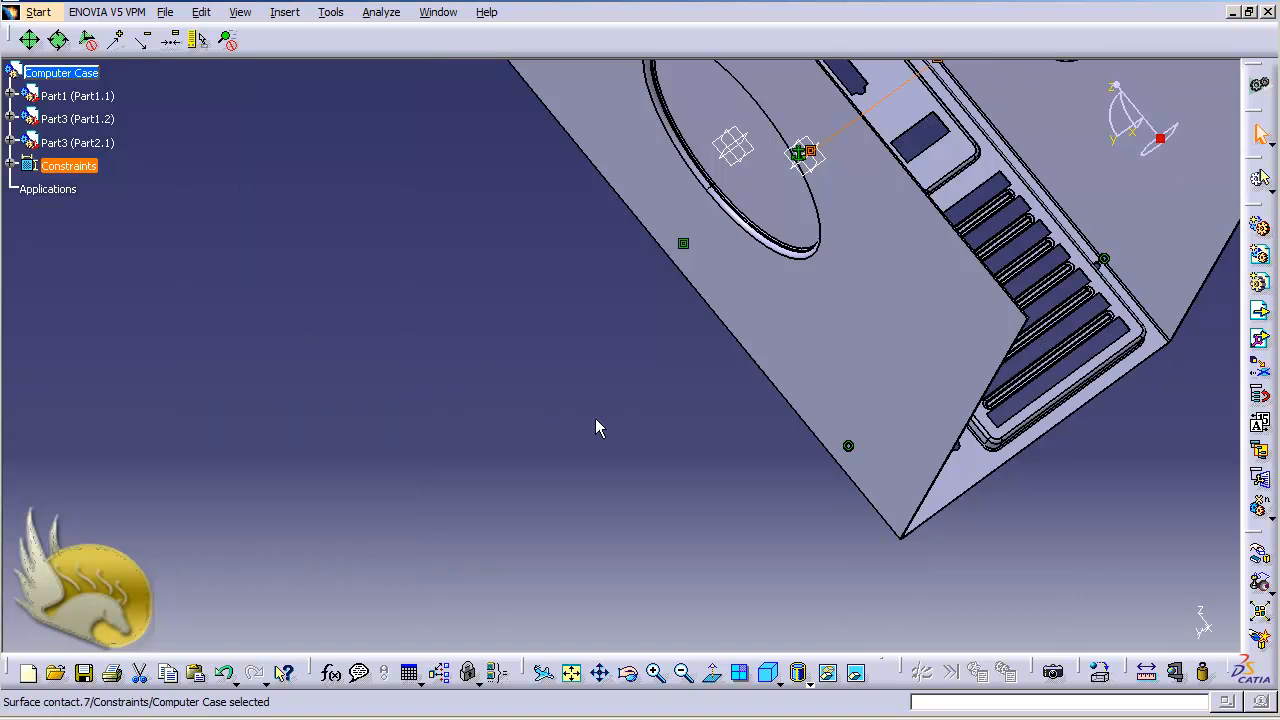
- Examine the updated assembly from several directions to check how both side plates sit against the back plate
{"action": "left_click", "coordinate": [600, 424]}
{"action": "key", "text": "shift+Down"}
{"action": "key", "text": "shift+Down"}
{"action": "key", "text": "shift+Down"}
{"action": "key", "text": "shift+Down"}
{"action": "key", "text": "shift+Down"}
{"action": "key", "text": "shift+Down"}
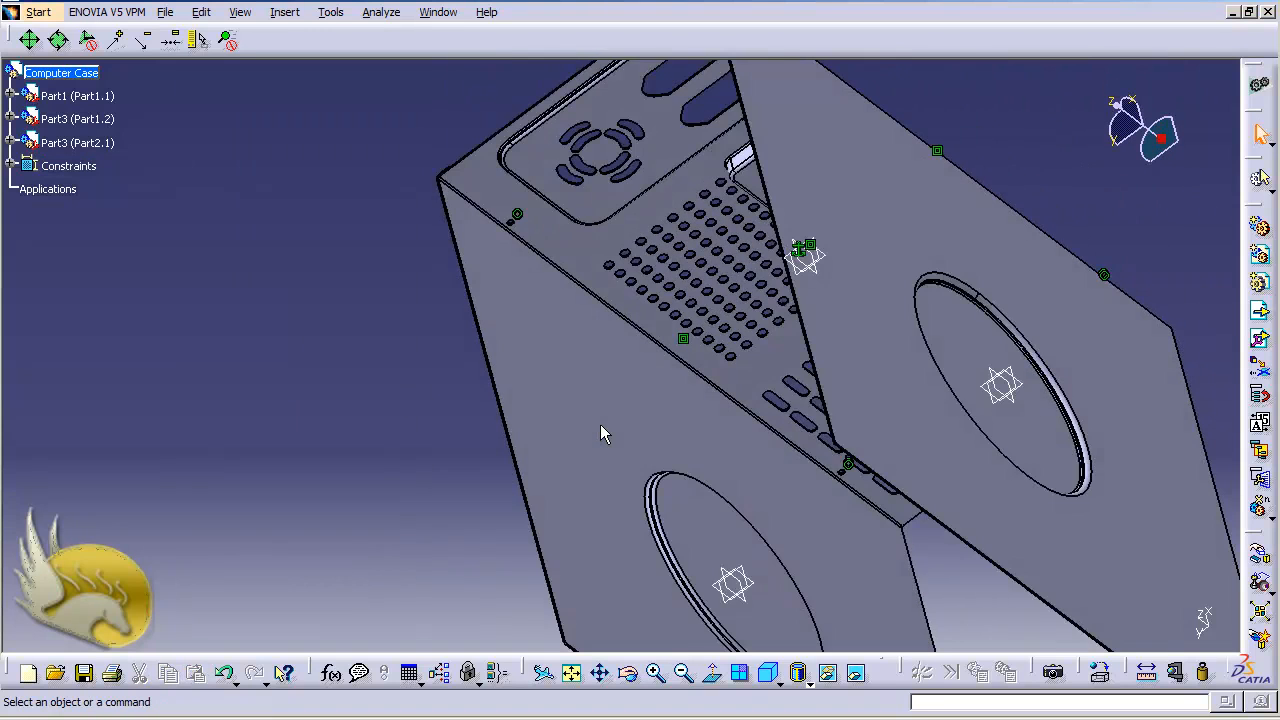
{"action": "key", "text": "shift+Down"}
{"action": "key", "text": "shift+Down"}
{"action": "key", "text": "shift+Down"}
{"action": "key", "text": "shift+Down"}
{"action": "key", "text": "shift+Down"}
{"action": "key", "text": "shift+Down"}
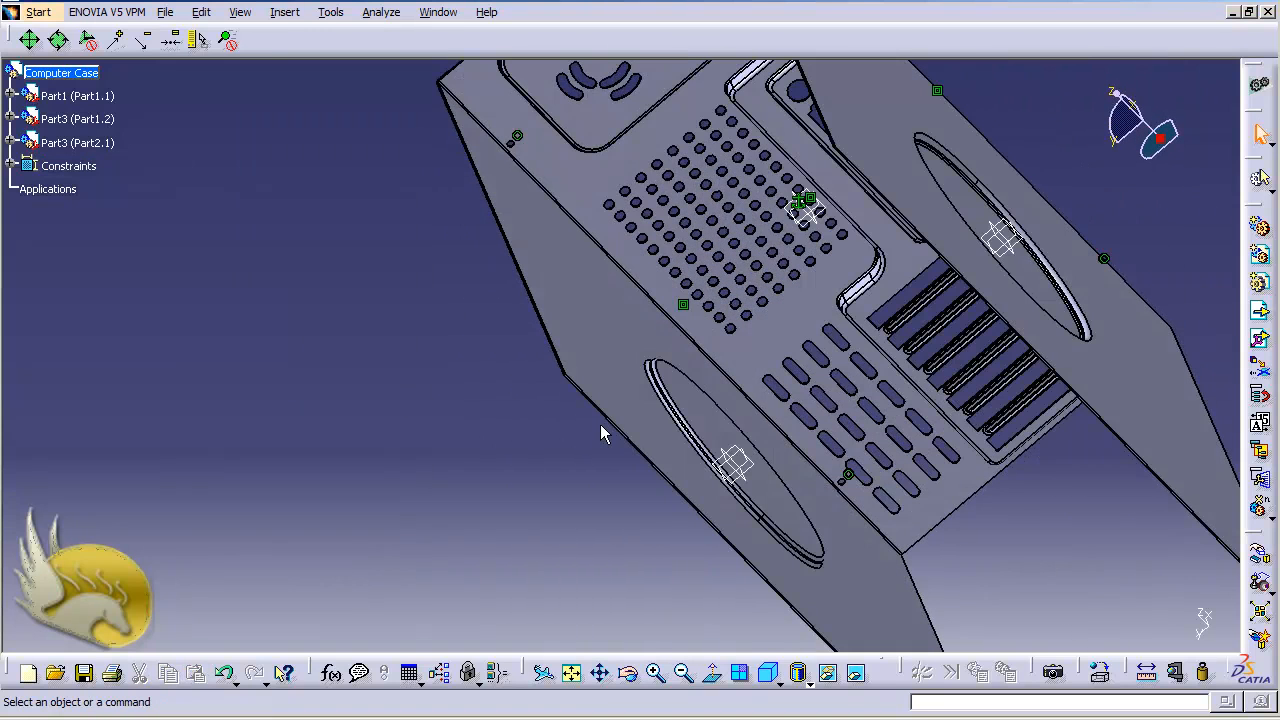
{"action": "key", "text": "shift+Down"}
{"action": "key", "text": "shift+Down"}
{"action": "key", "text": "shift+Down"}
{"action": "key", "text": "shift+Down"}
{"action": "key", "text": "shift+Down"}
{"action": "key", "text": "shift+Down"}
{"action": "key", "text": "shift+Down"}
{"action": "key", "text": "shift+Down"}
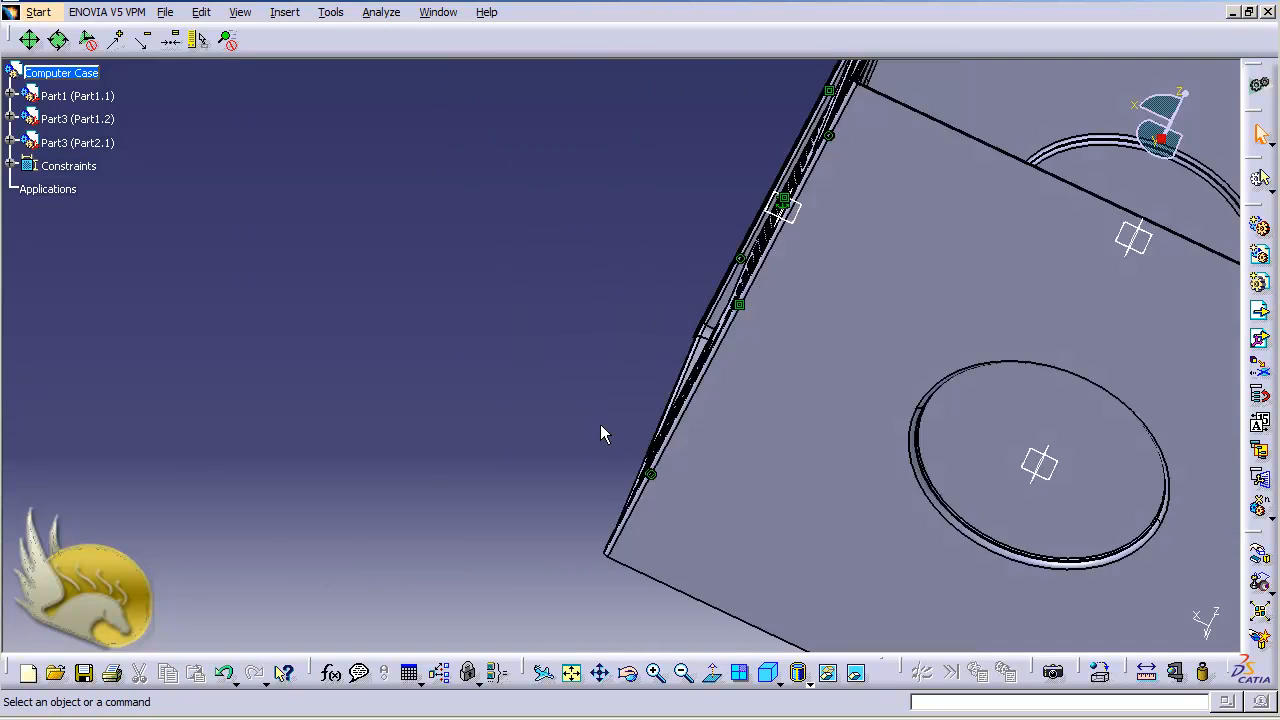
{"action": "key", "text": "shift+Left"}
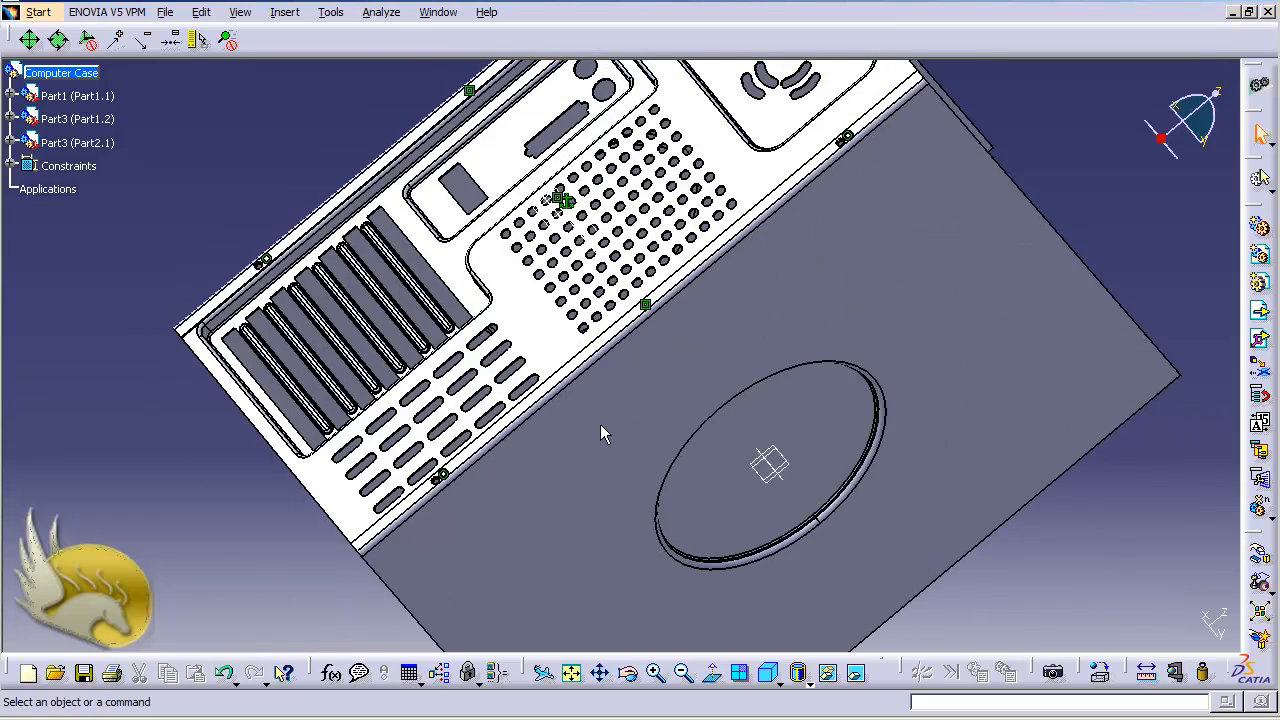
{"action": "key", "text": "shift+Down"}
{"action": "key", "text": "shift+Down"}
{"action": "key", "text": "shift+Down"}
{"action": "key", "text": "shift+Up"}
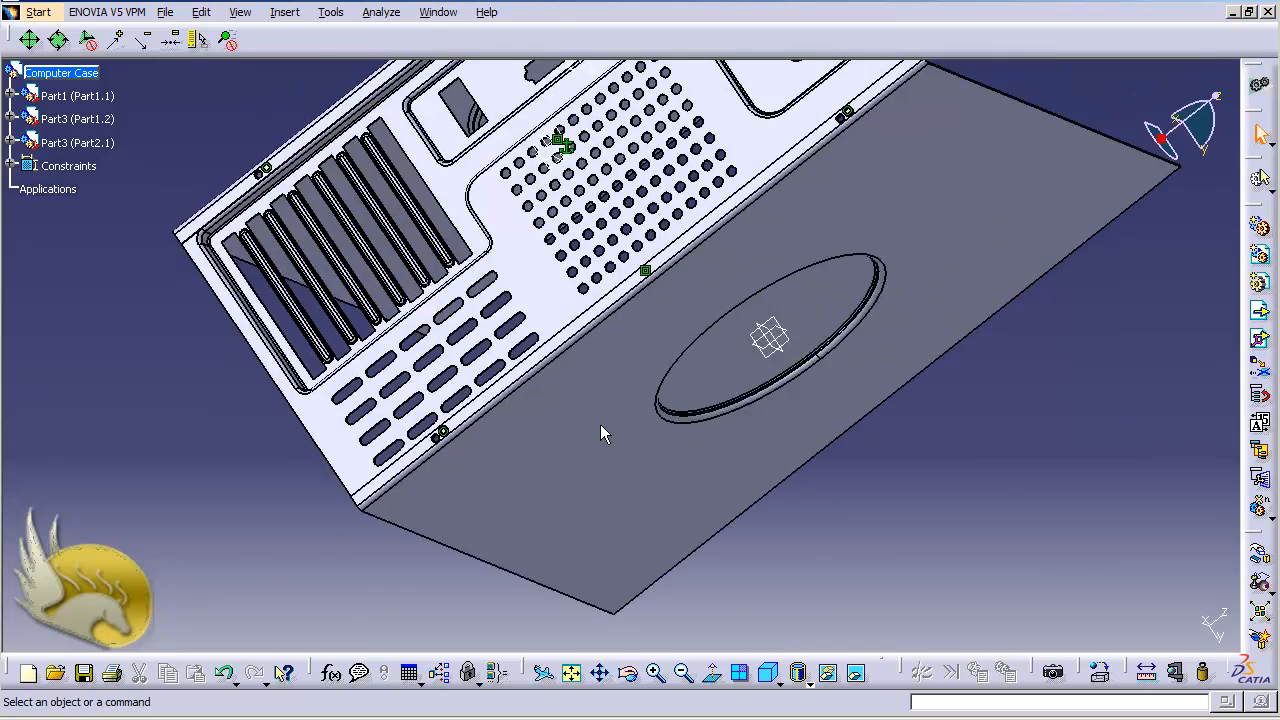
{"action": "key", "text": "shift+Left"}
{"action": "key", "text": "shift+Left"}
{"action": "key", "text": "shift+Left"}
{"action": "key", "text": "shift+Up"}
{"action": "key", "text": "shift+Up"}
{"action": "key", "text": "shift+Up"}
{"action": "key", "text": "shift+Right"}
{"action": "key", "text": "shift+Right"}
{"action": "key", "text": "shift+Right"}
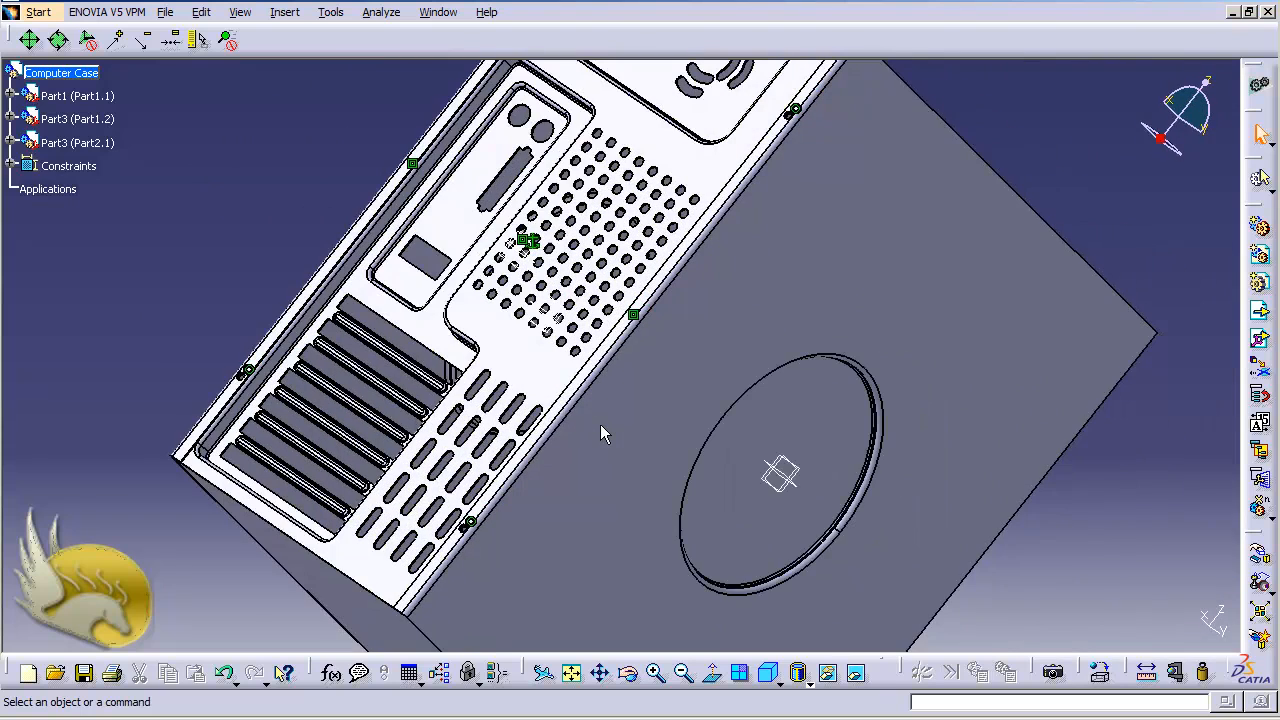